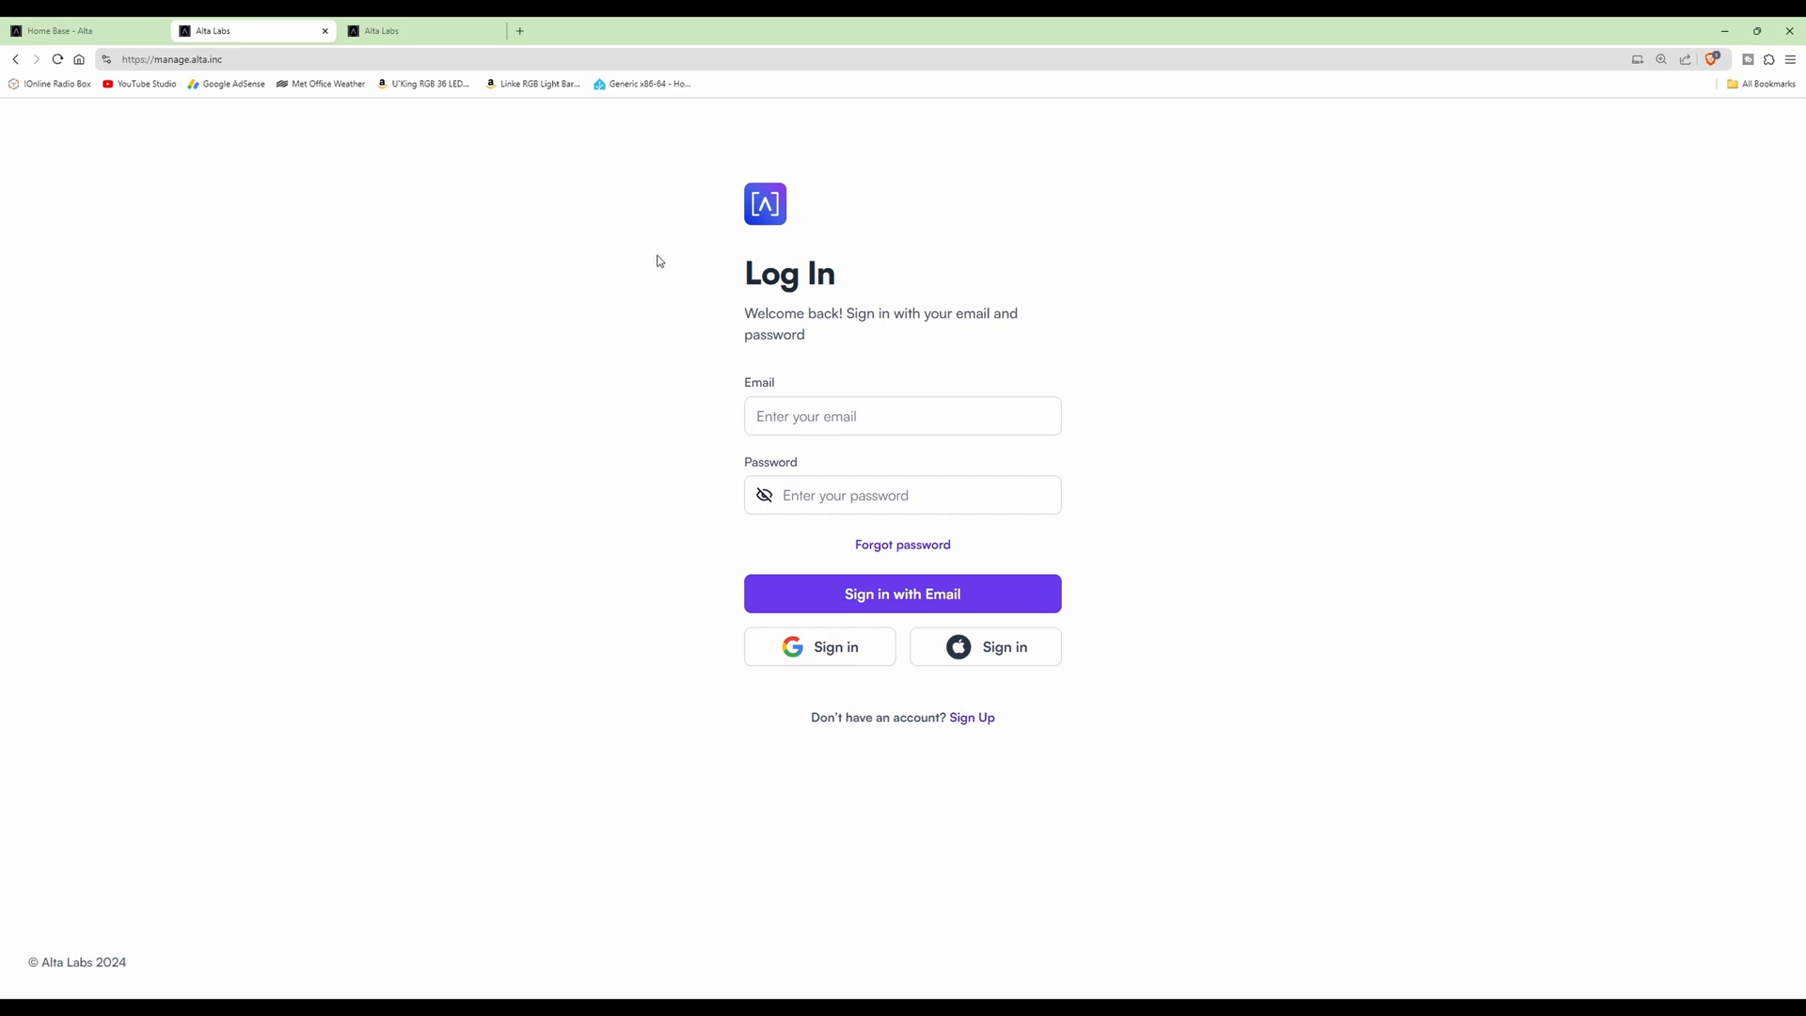
- View the Alta Labs sign-up page, and close the sign-up and log-in pages to return to the Home Base dashboard
left_click(414, 42)
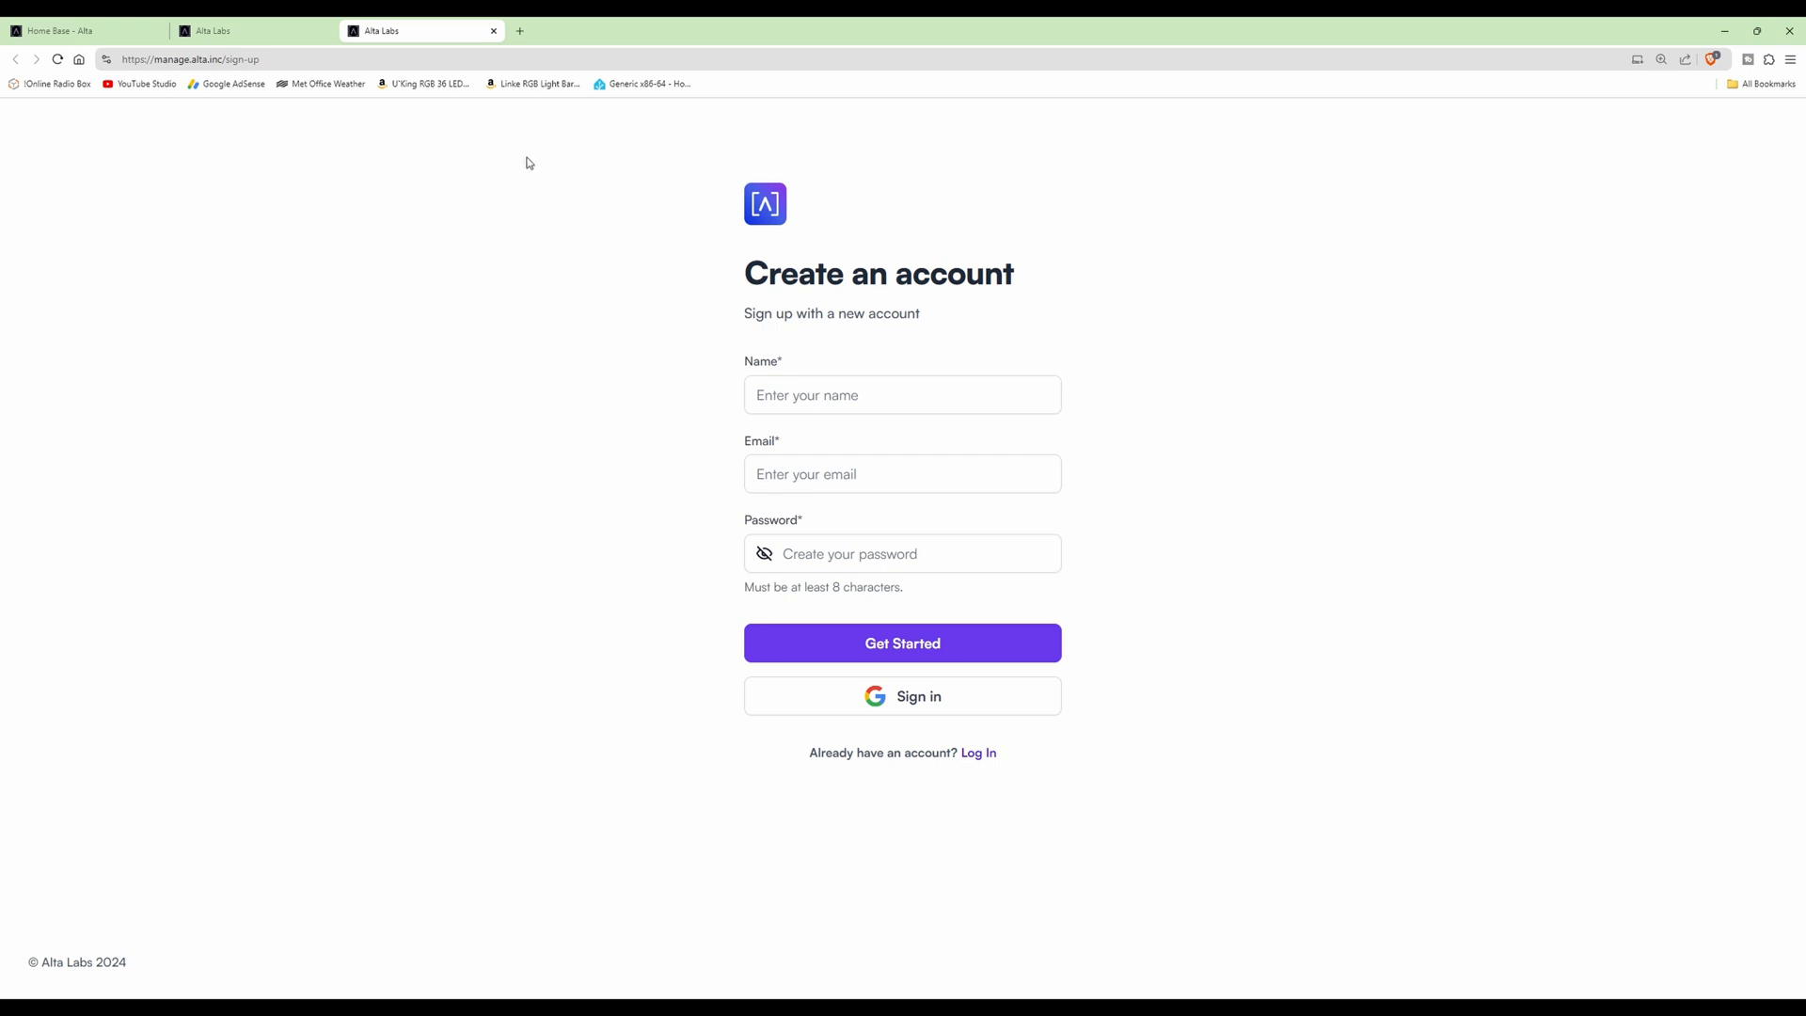
left_click(494, 31)
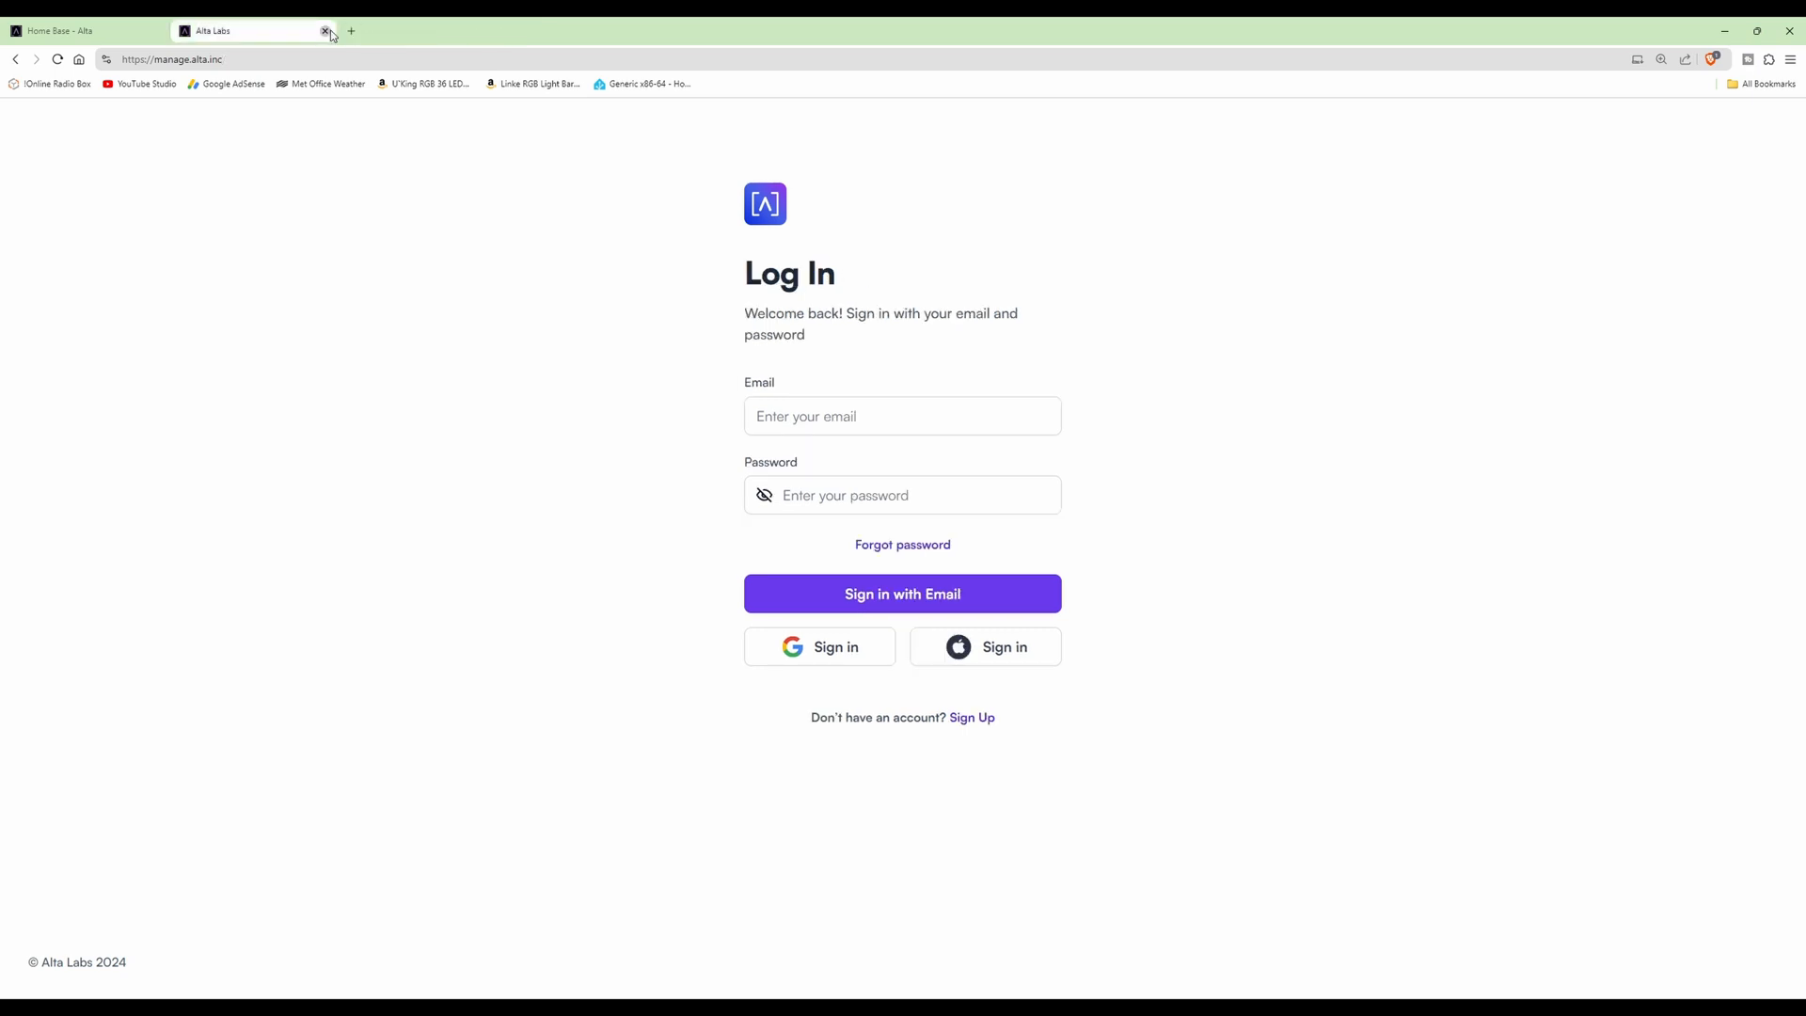
left_click(328, 32)
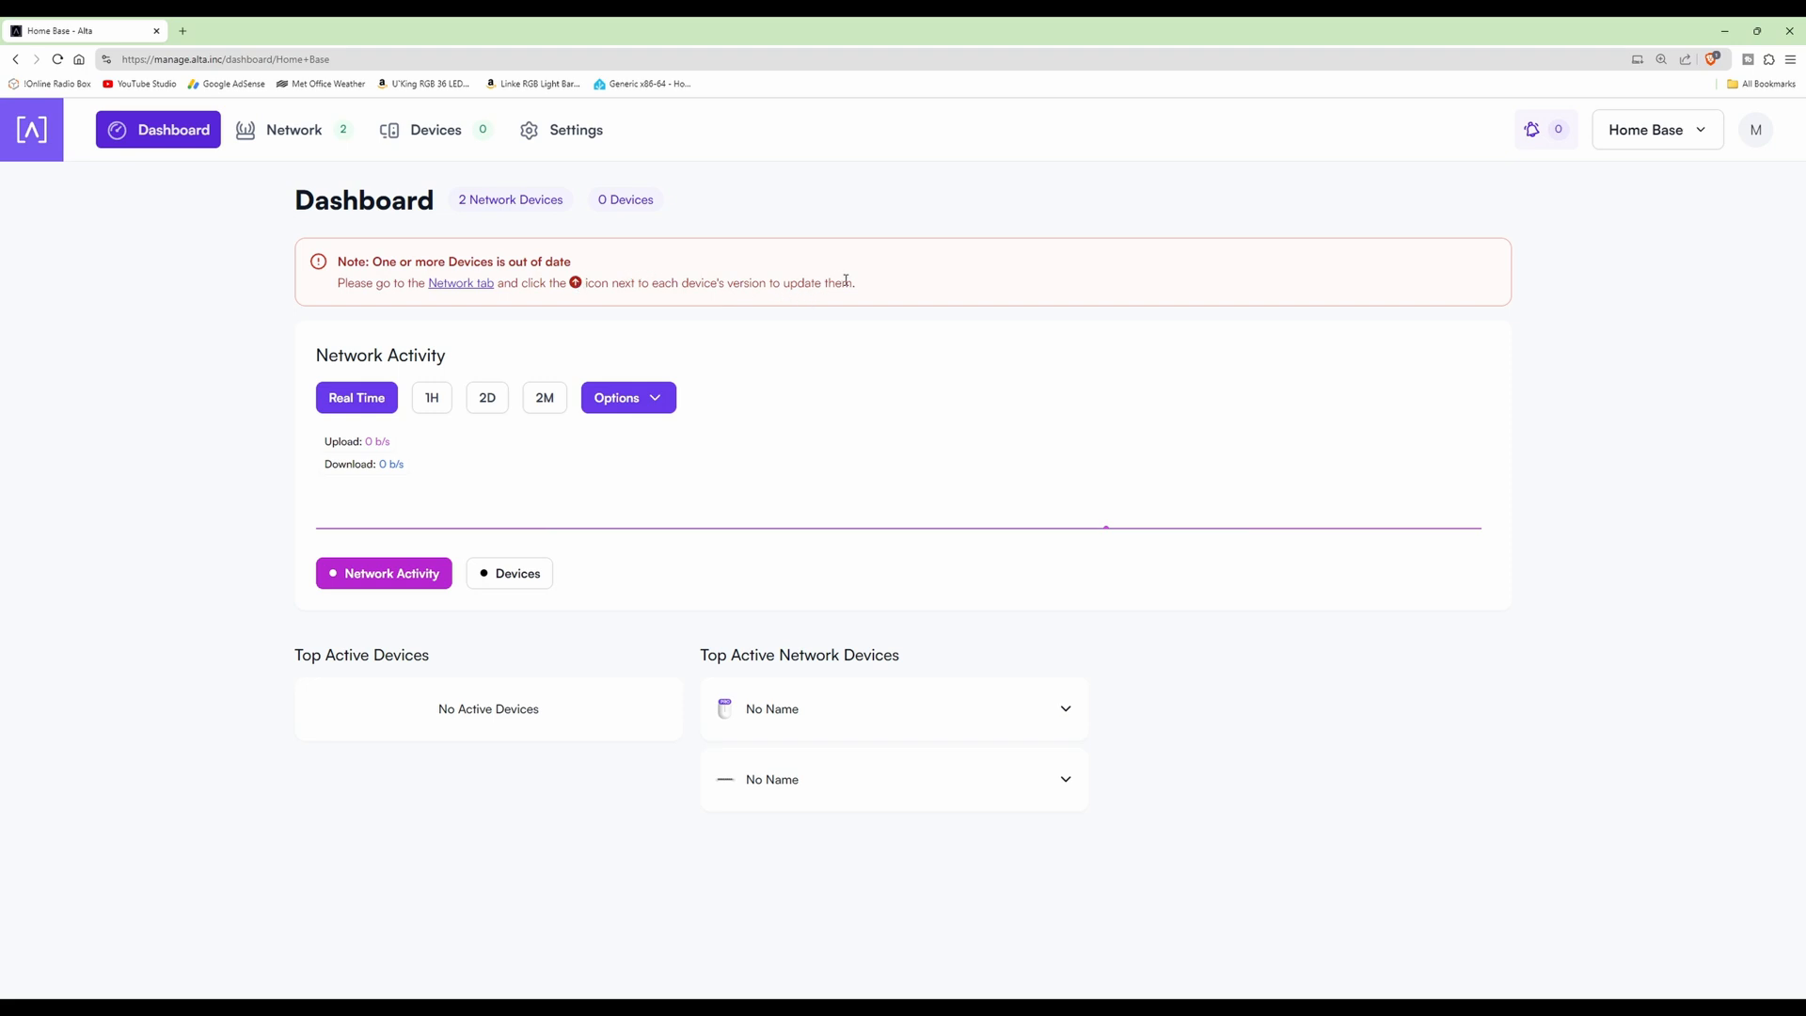
- Open the site's network device list and examine the unnamed switch's IP addresses, load and live traffic status
left_click(295, 139)
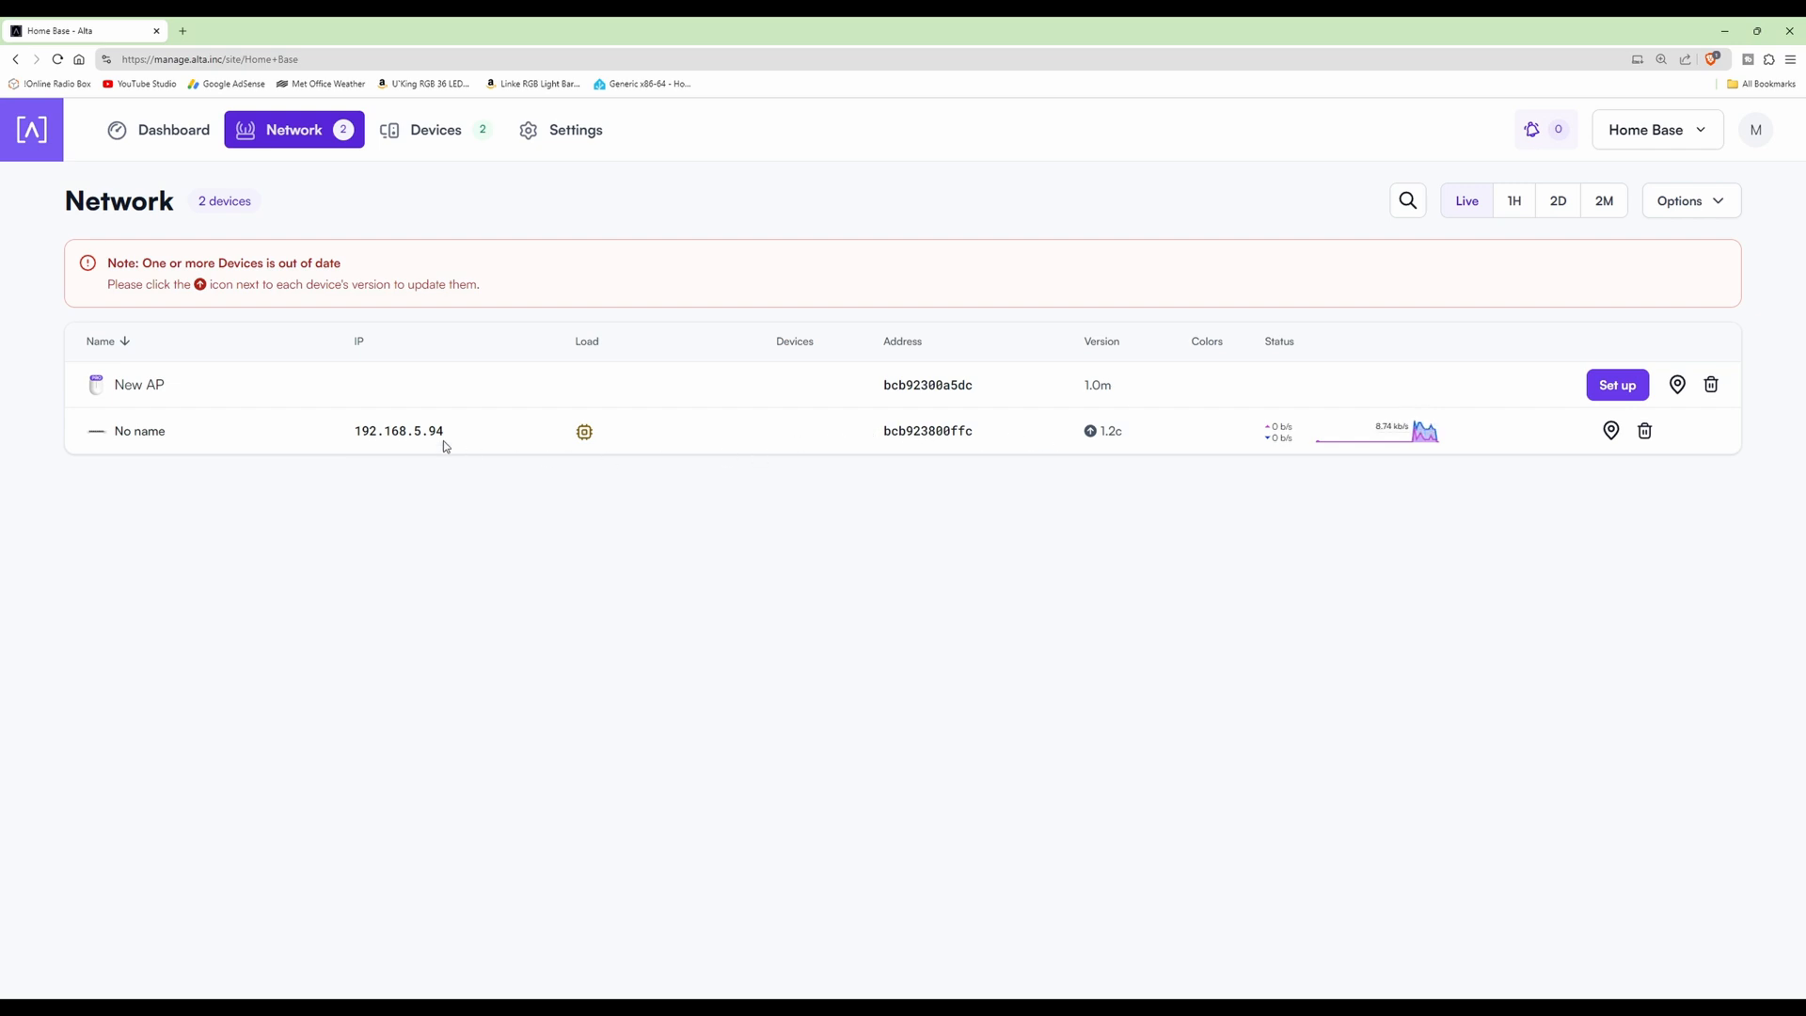
mouse_move(372, 435)
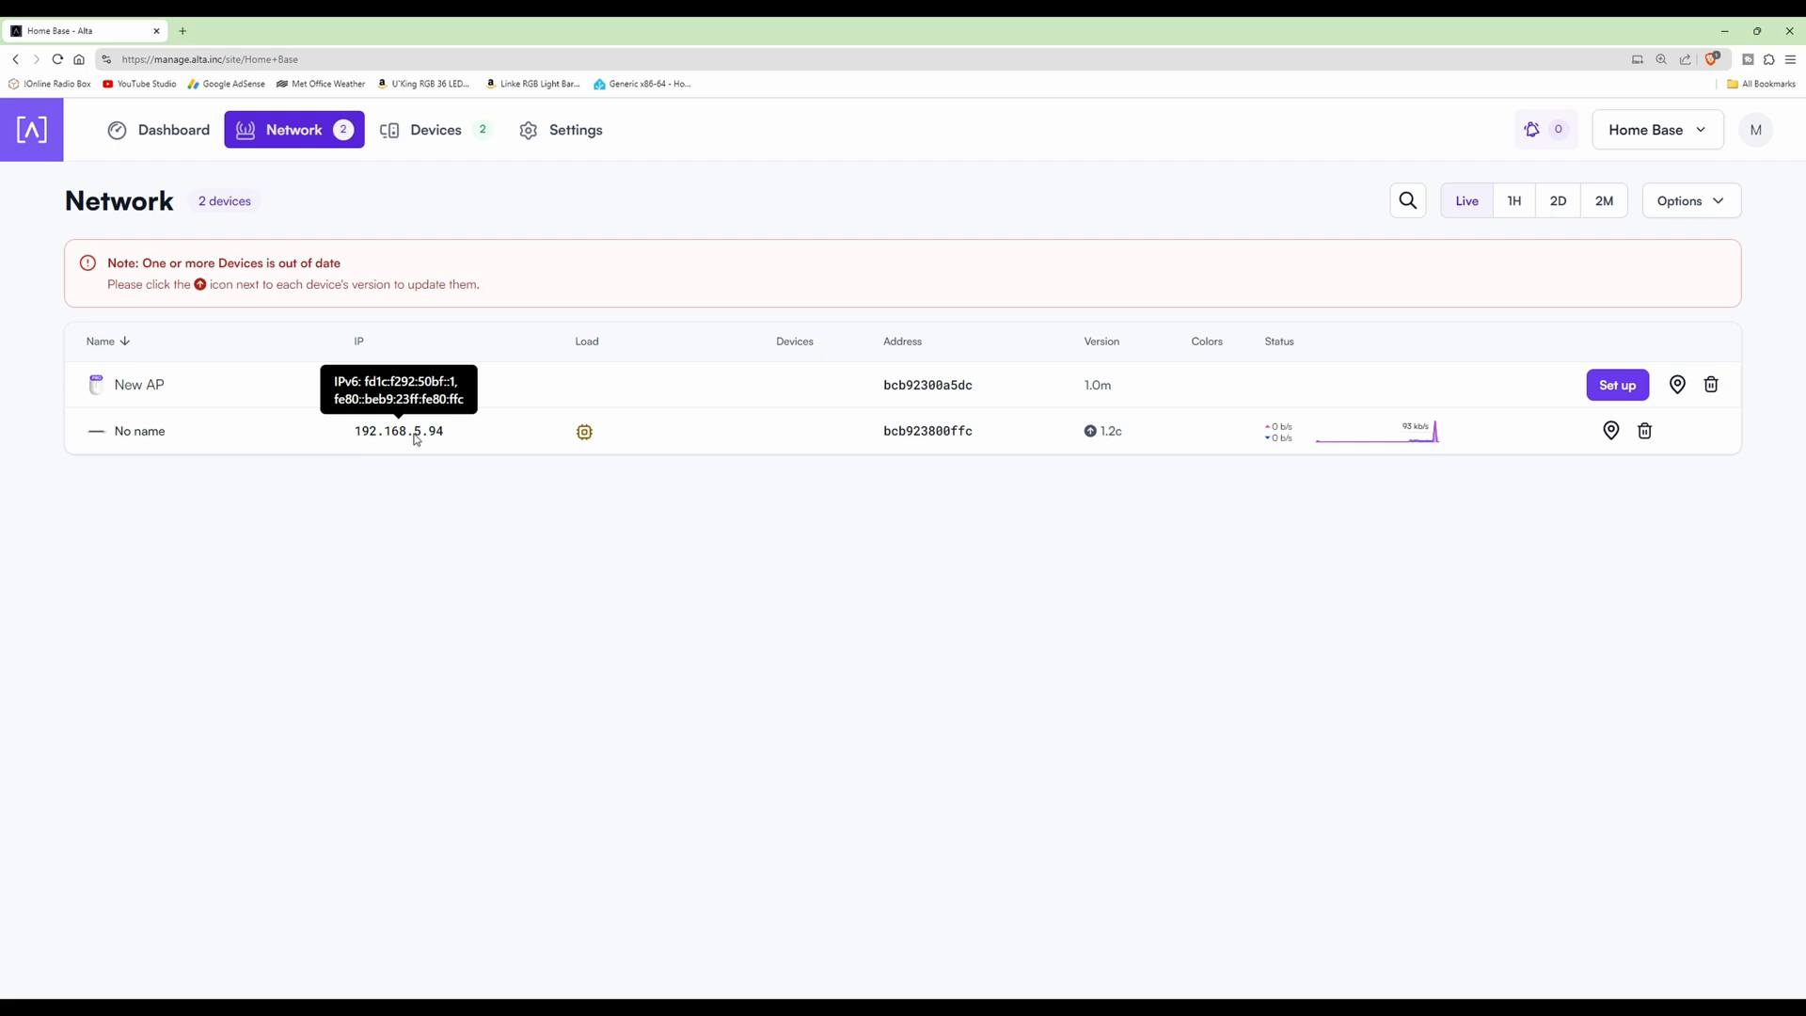
mouse_move(586, 435)
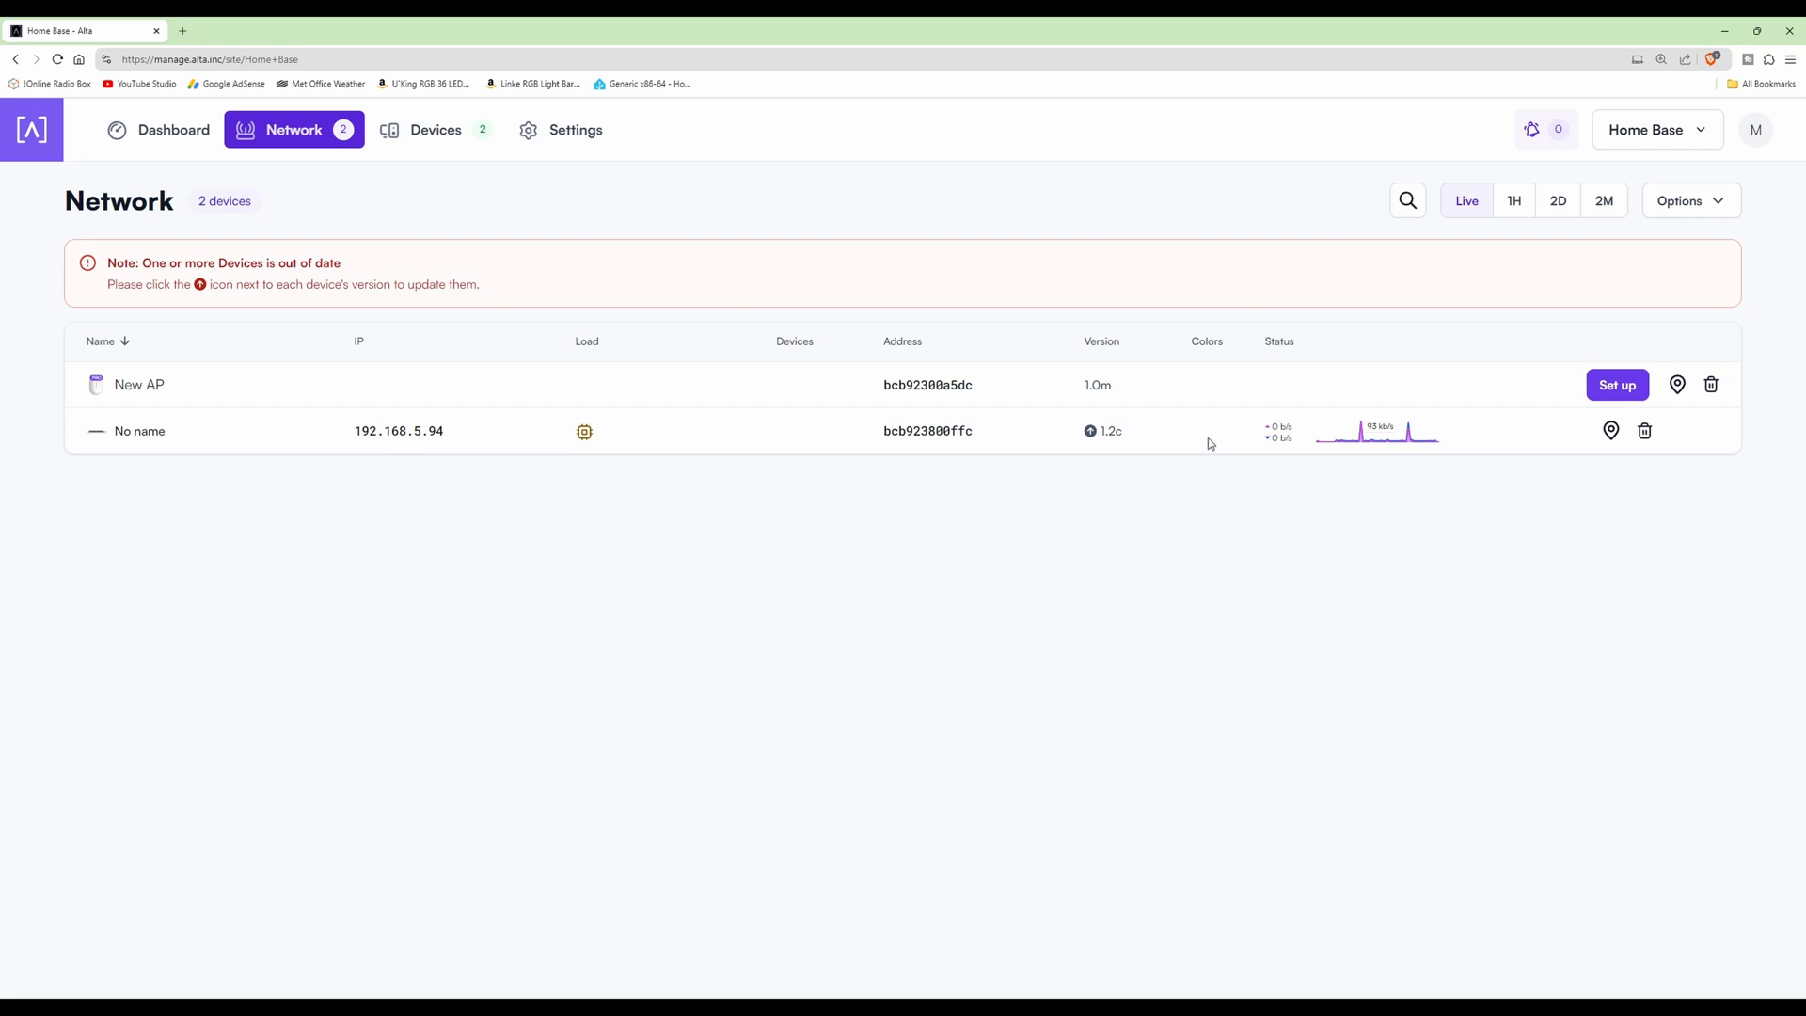
mouse_move(1292, 455)
mouse_move(1387, 438)
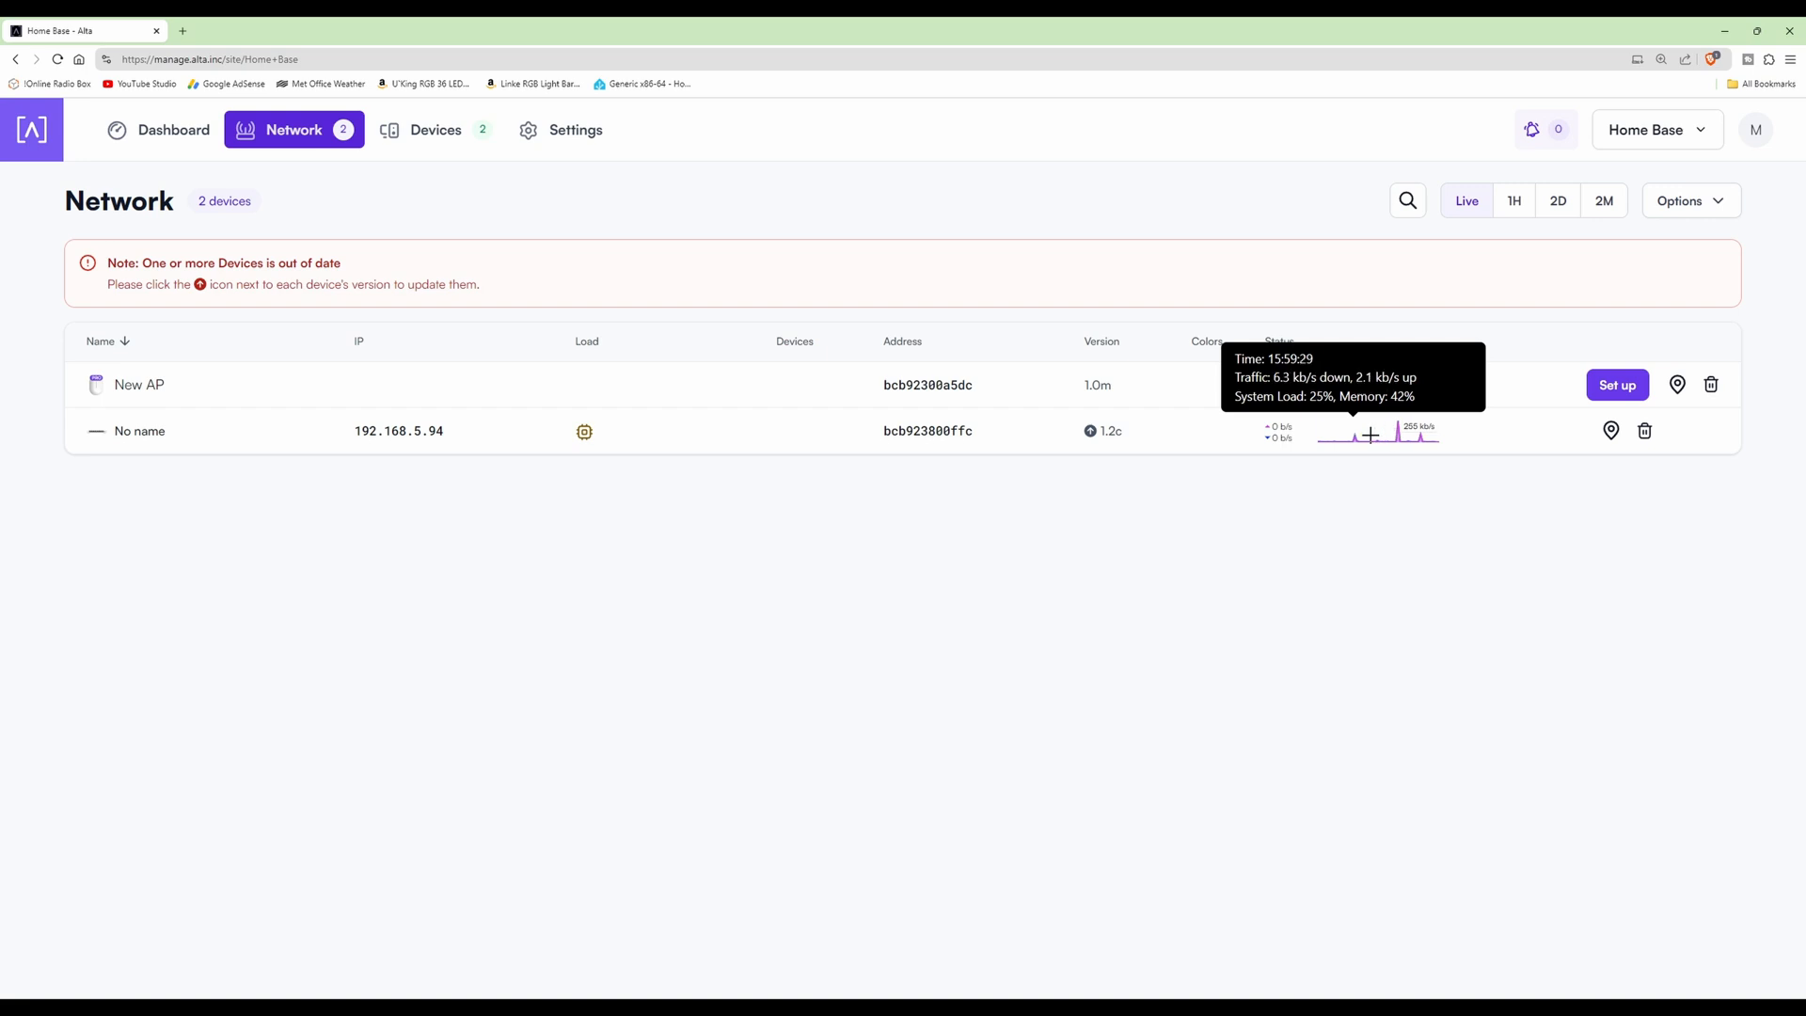
- Start the firmware update on the unnamed switch, choosing to run it right now
left_click(1091, 435)
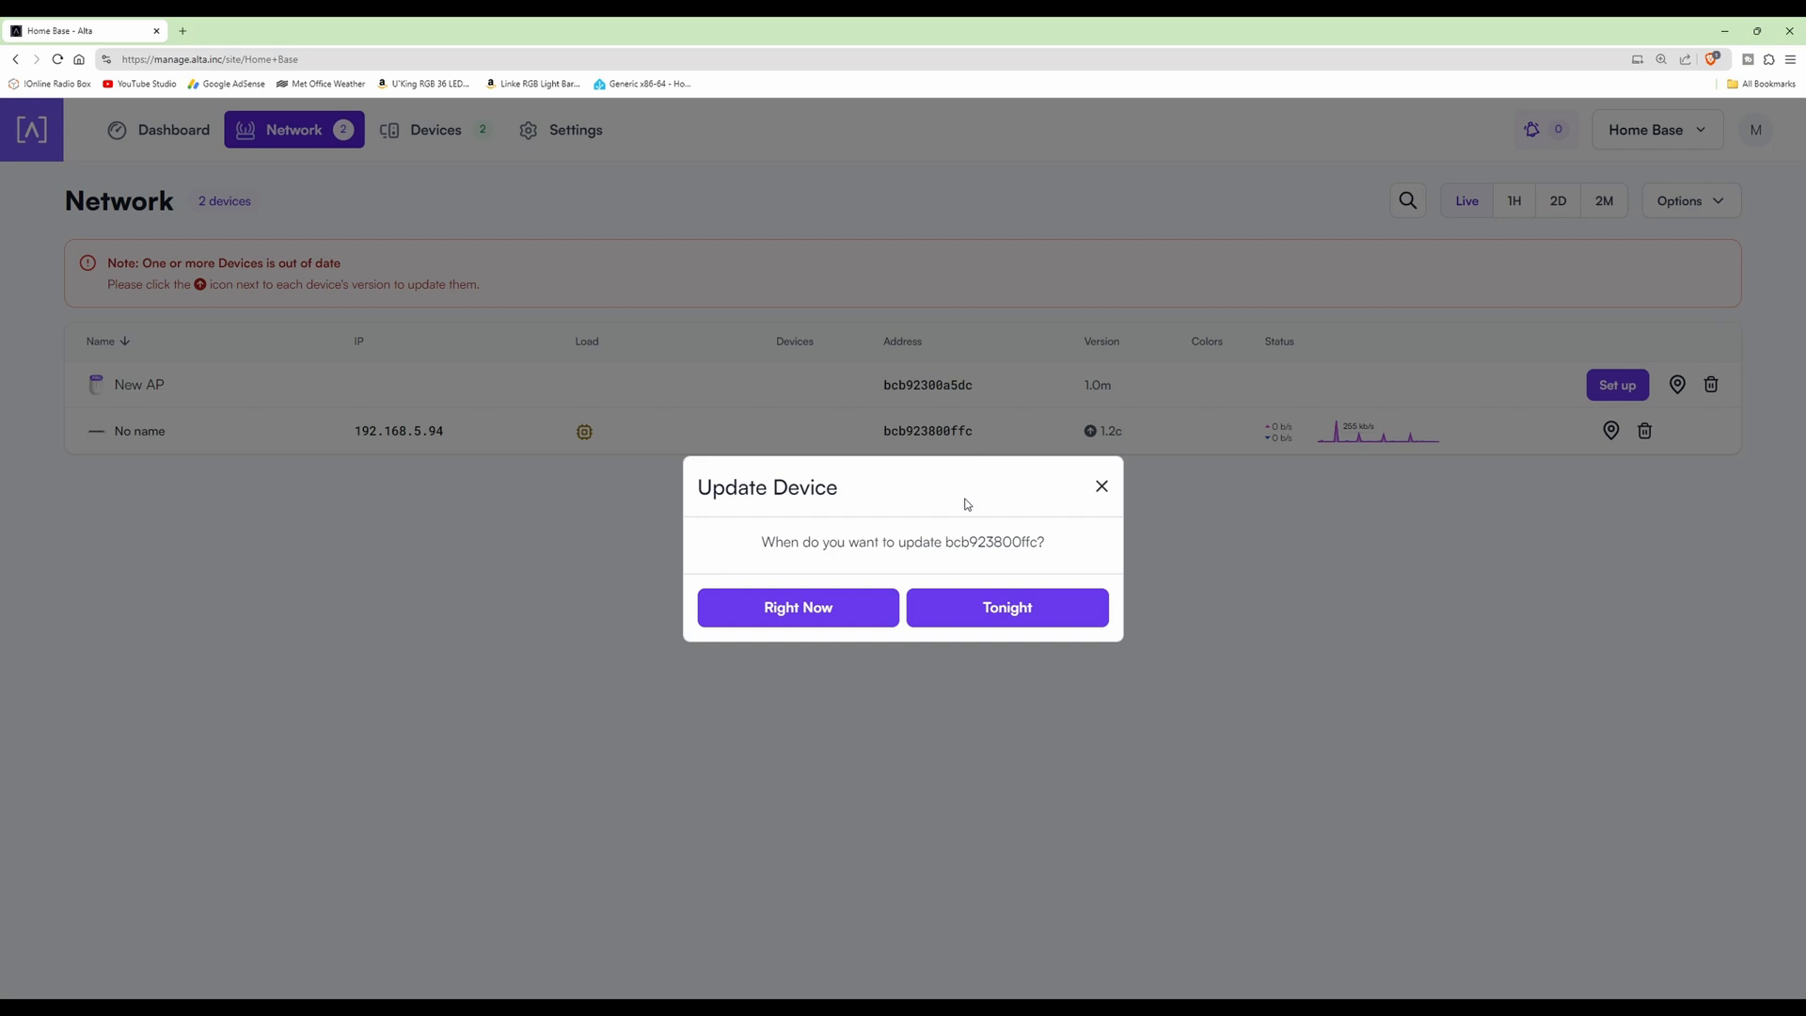
left_click(821, 609)
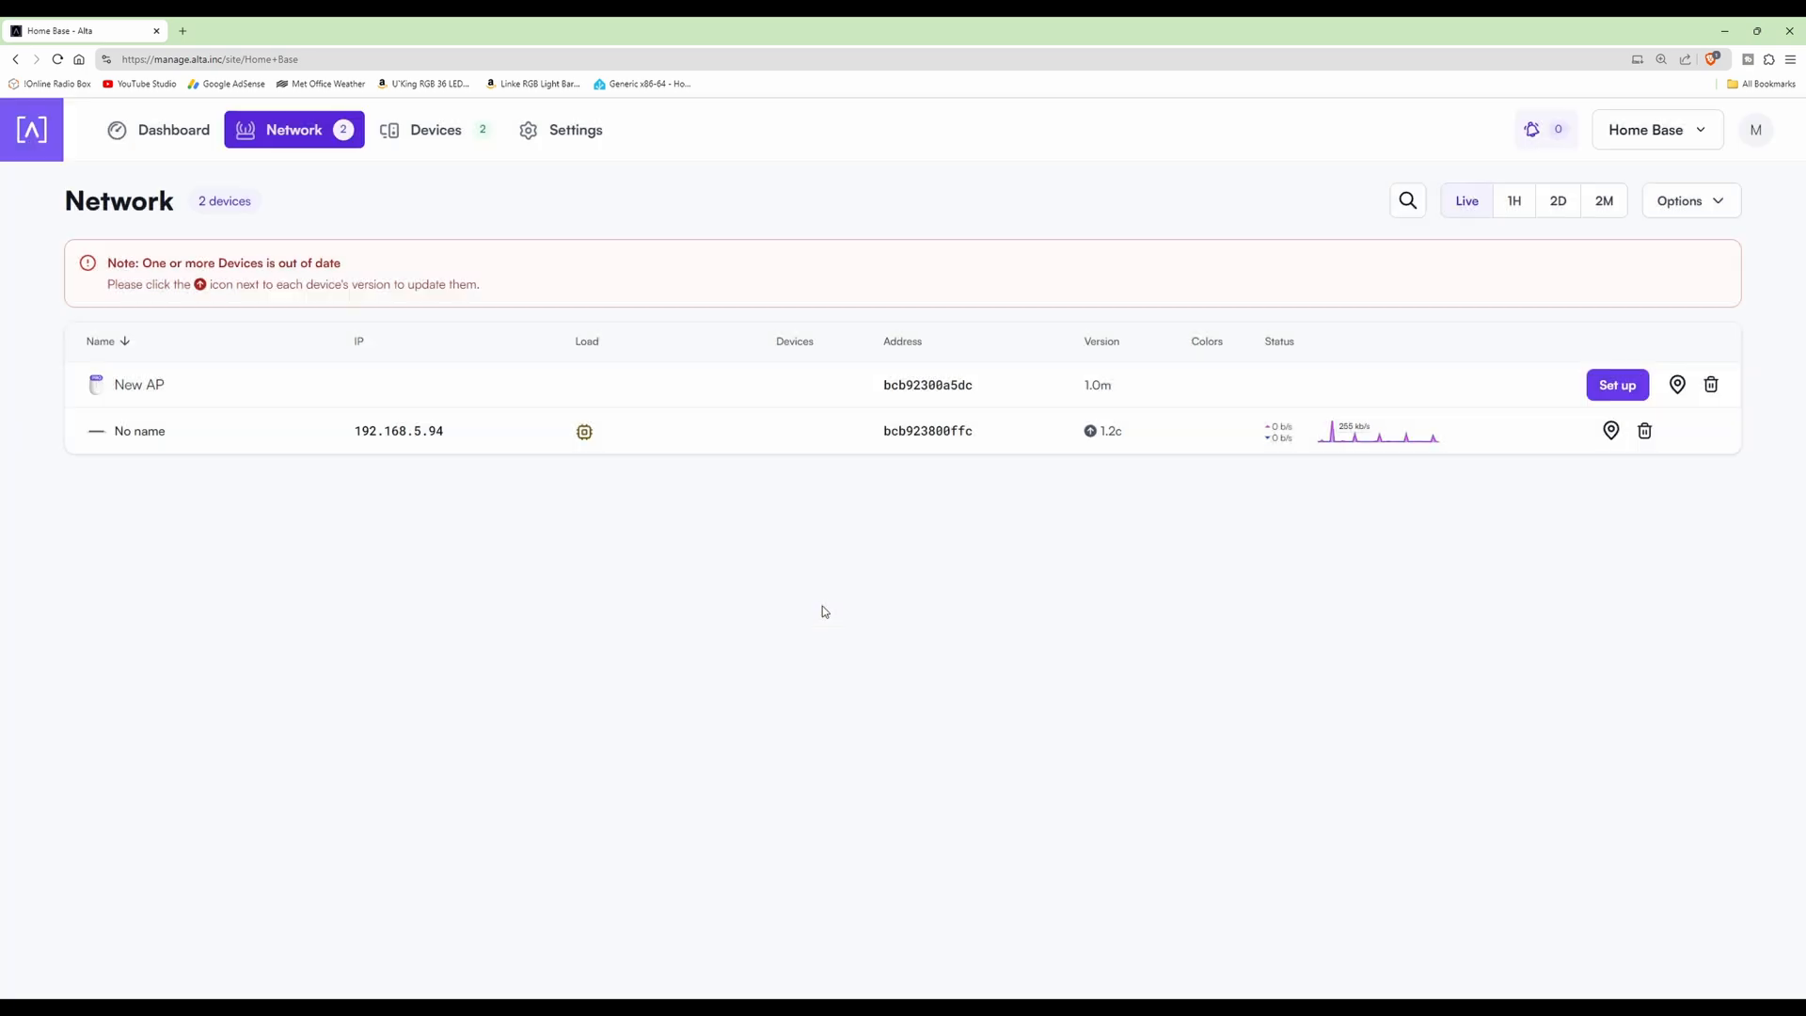
mouse_move(1093, 433)
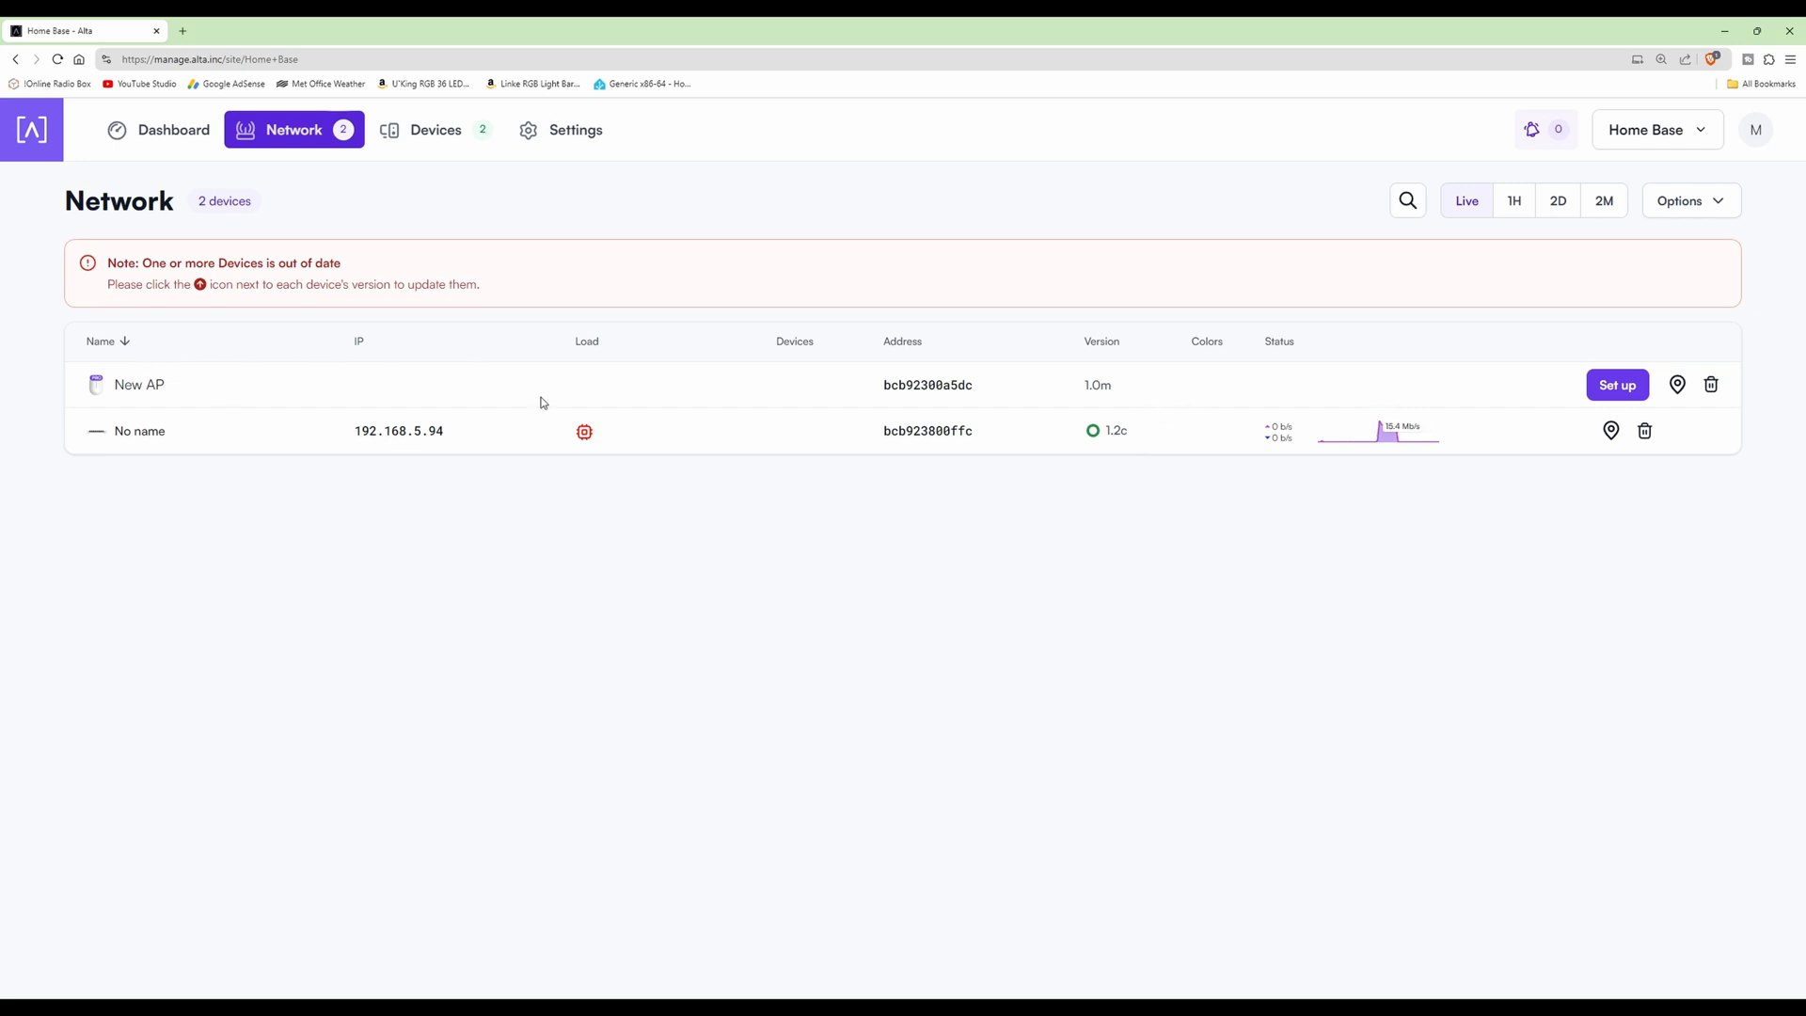
- Set up the new access point and start its firmware update right now
left_click(1616, 386)
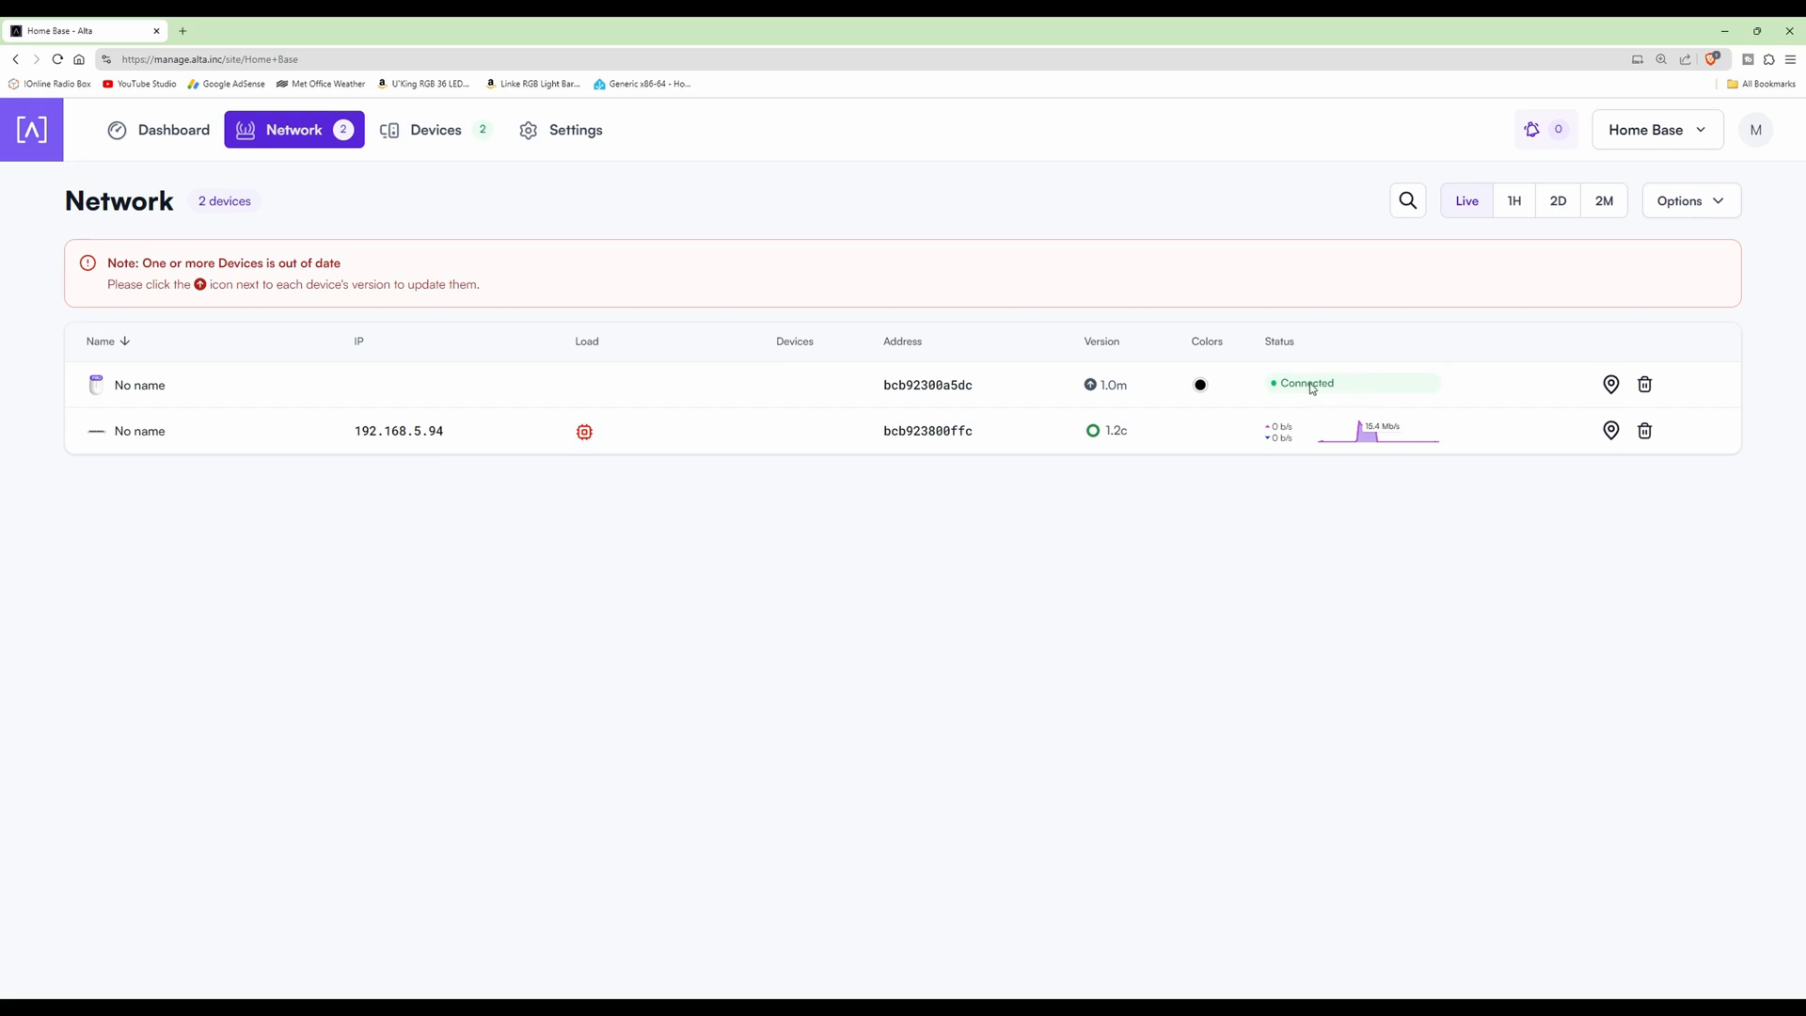
left_click(1091, 387)
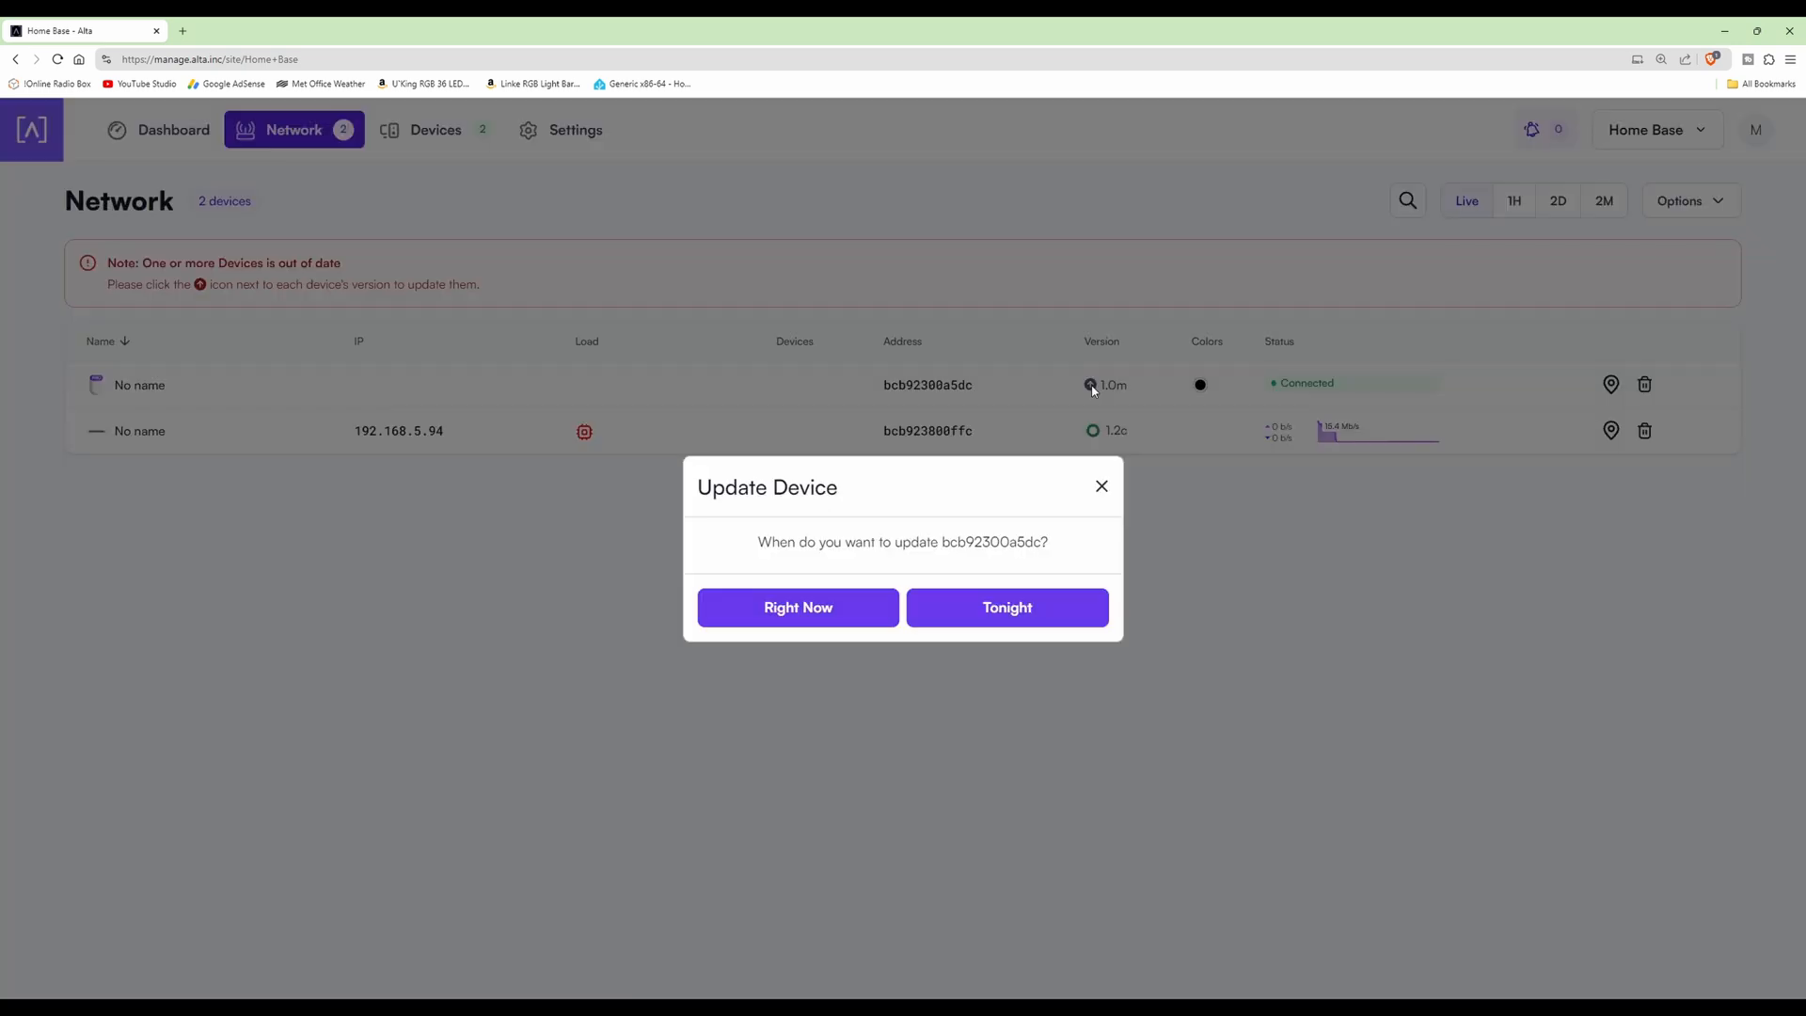
left_click(828, 612)
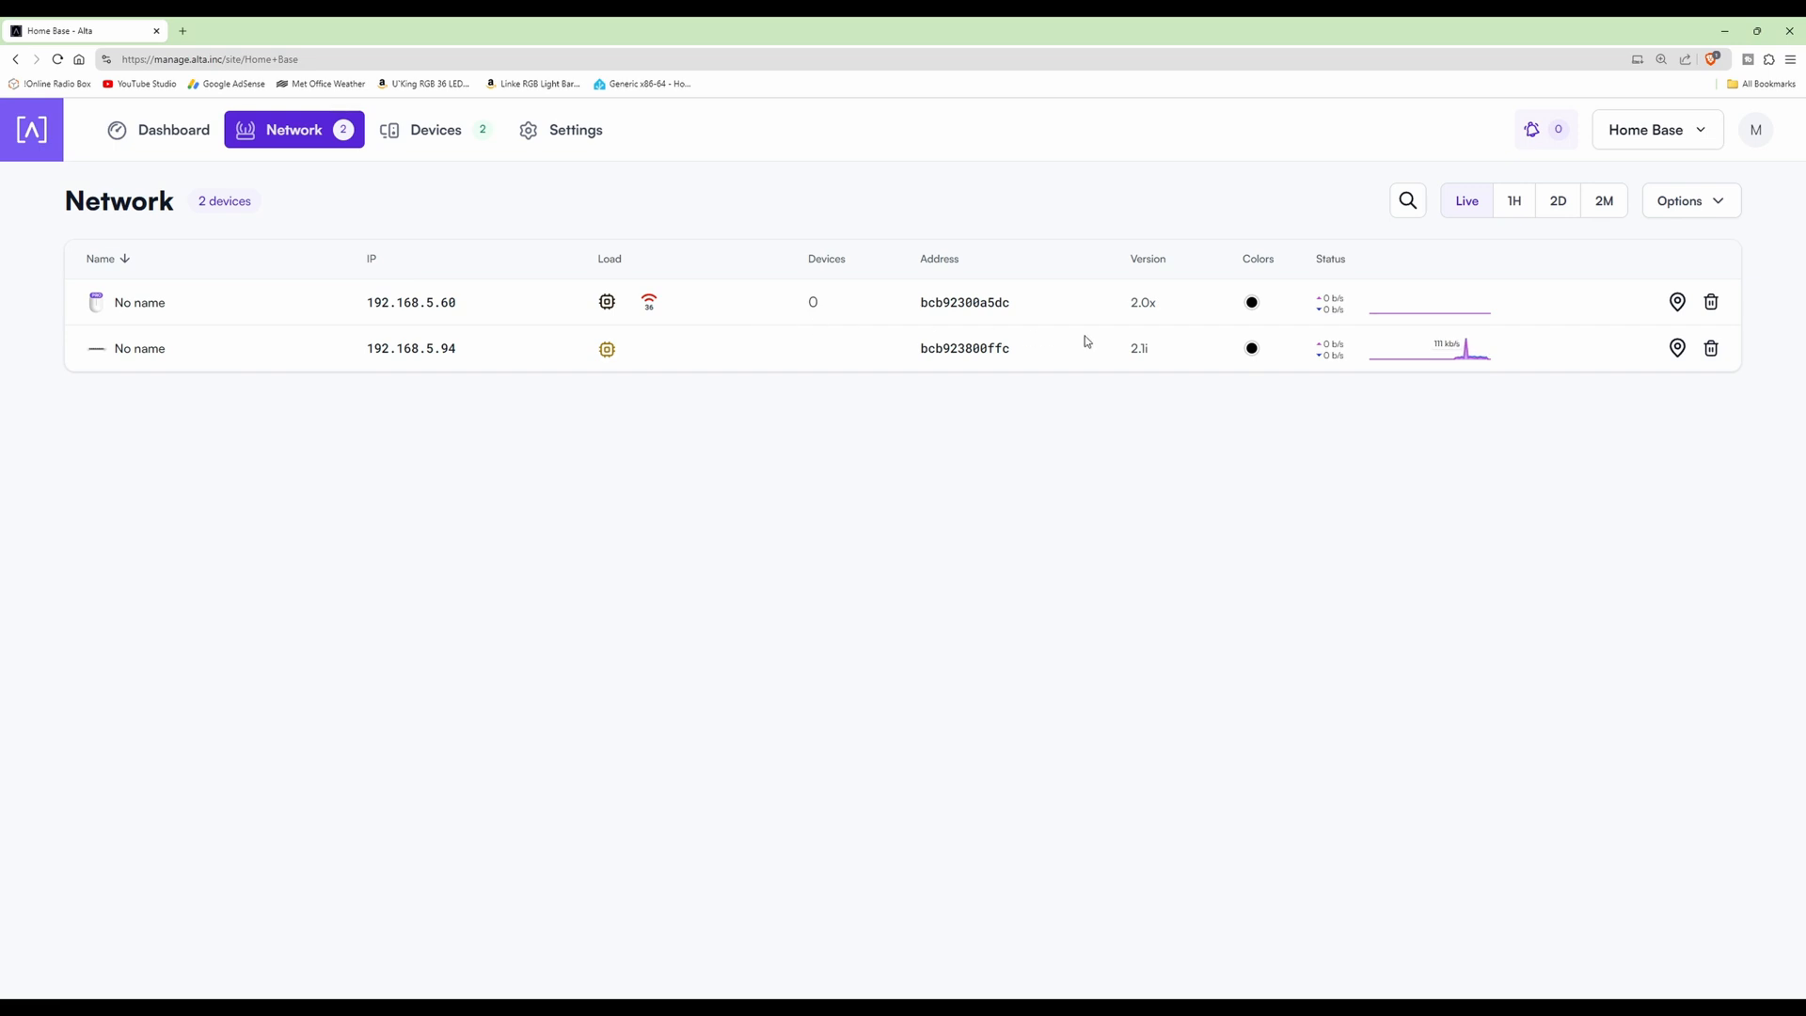
- Name the access point AP1 and the switch SW1 in the network device list
mouse_move(1426, 304)
mouse_move(1255, 308)
left_click(141, 309)
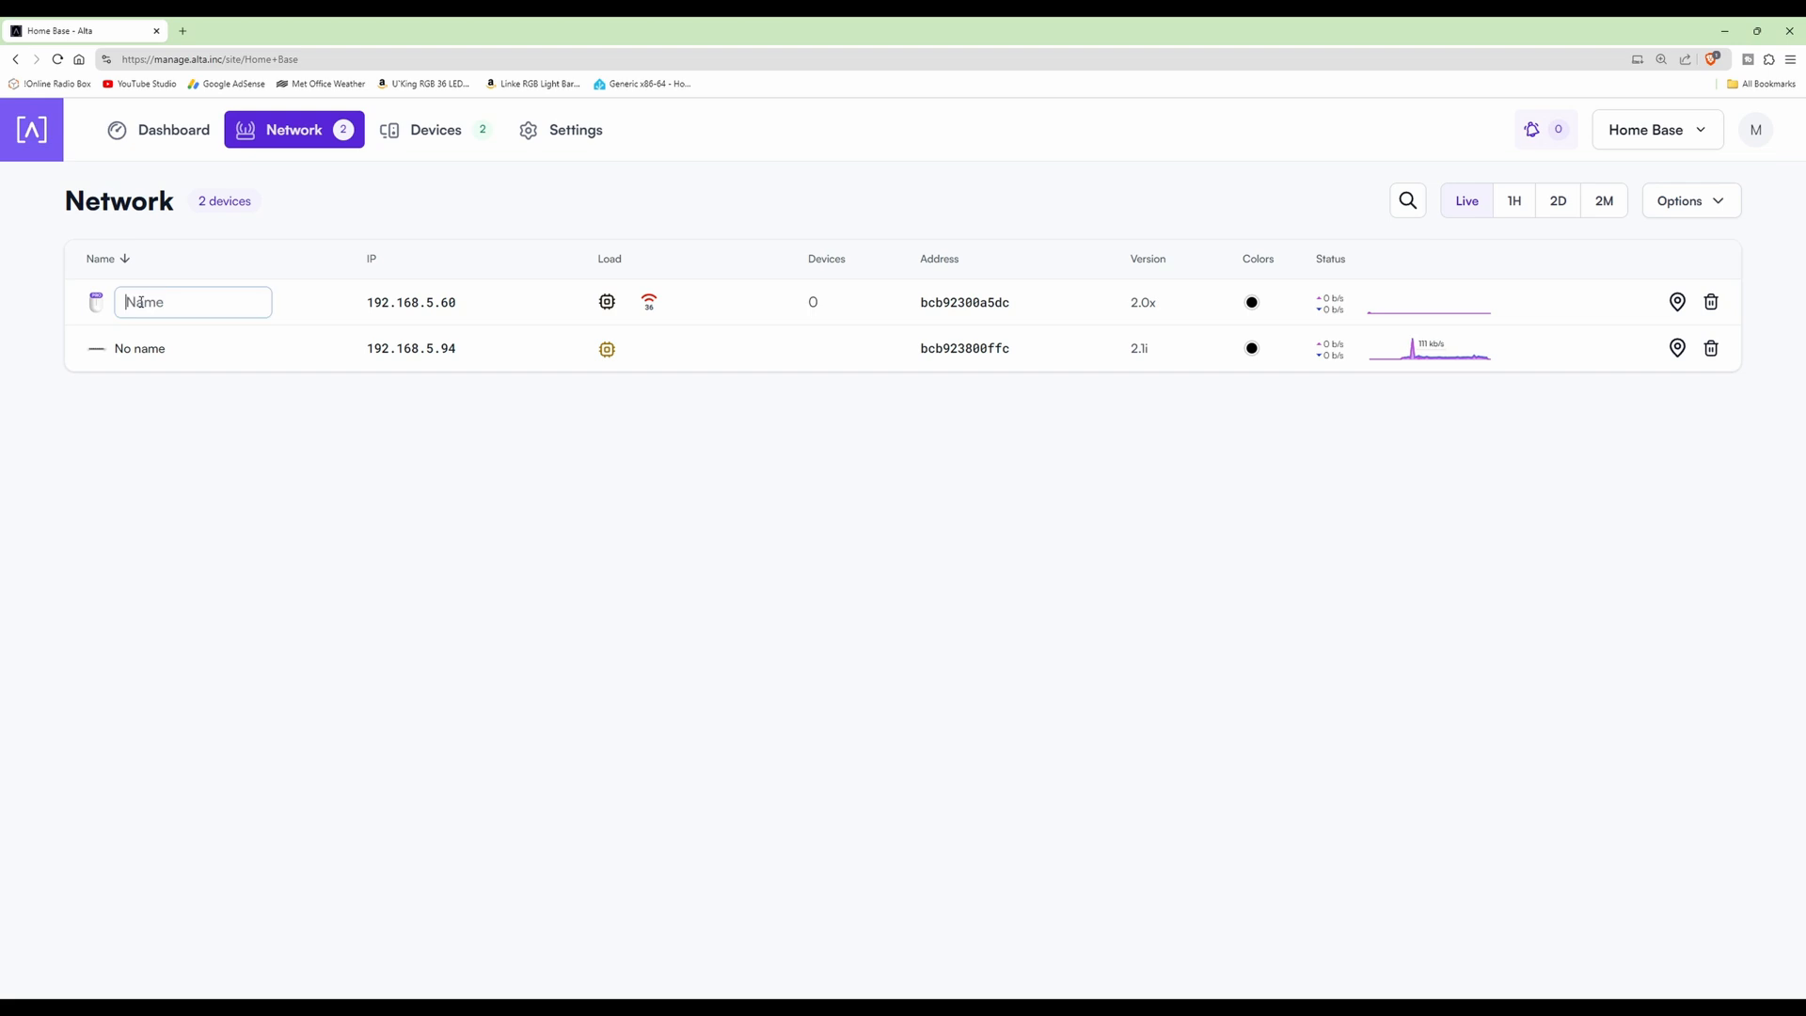
type("AP1")
key("Return")
left_click(133, 354)
type("SW1")
key("Return")
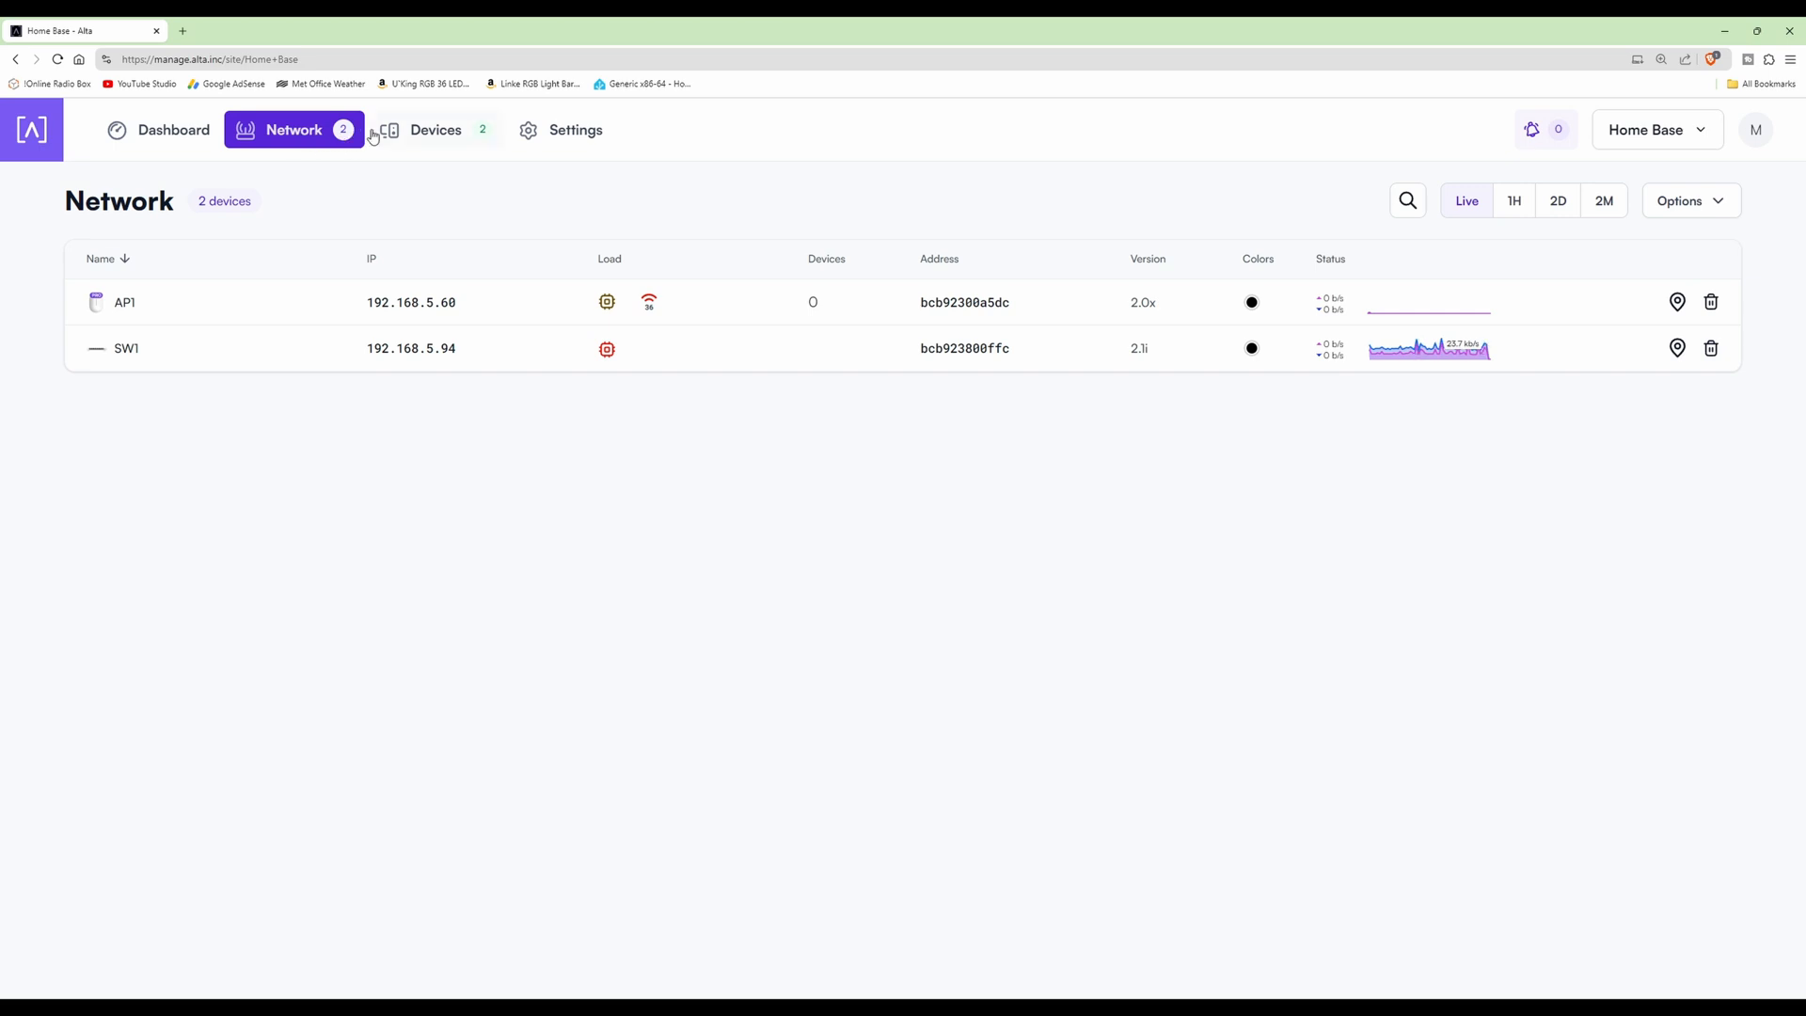
left_click(445, 133)
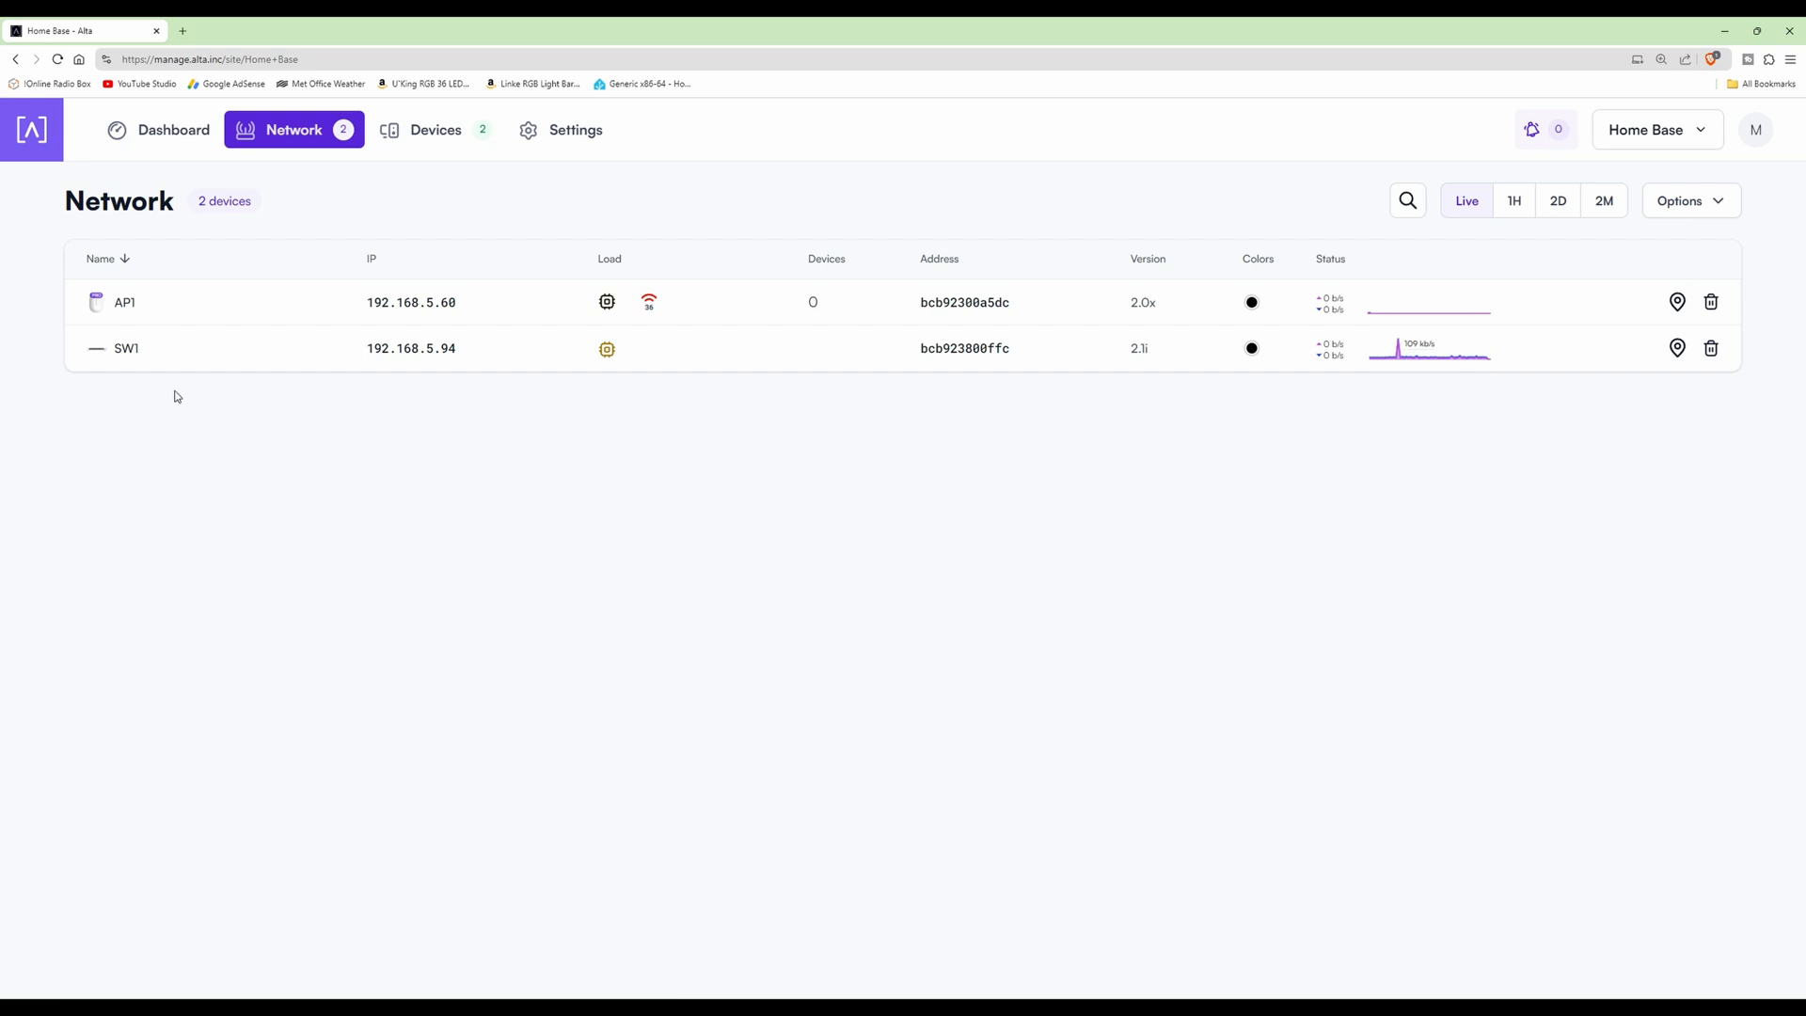
- Open SW1's port overview and inspect port 1's POE details and the settings of port 7
mouse_move(87, 363)
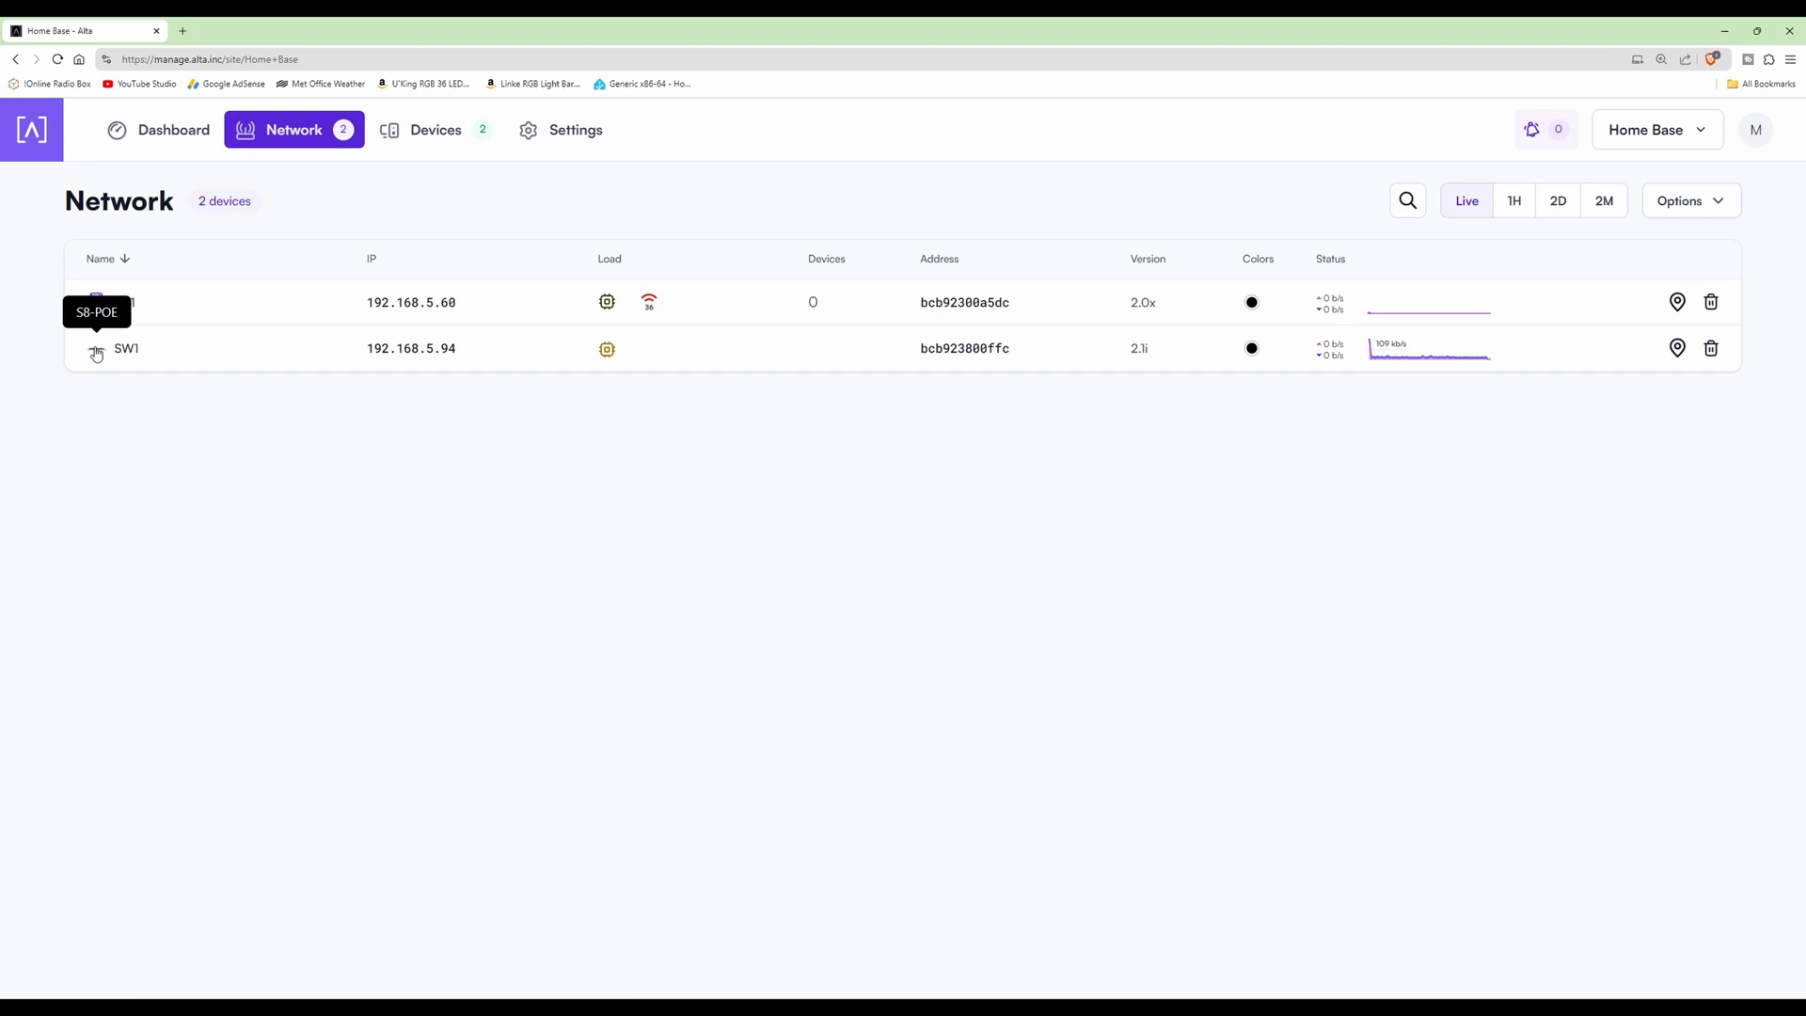
left_click(96, 354)
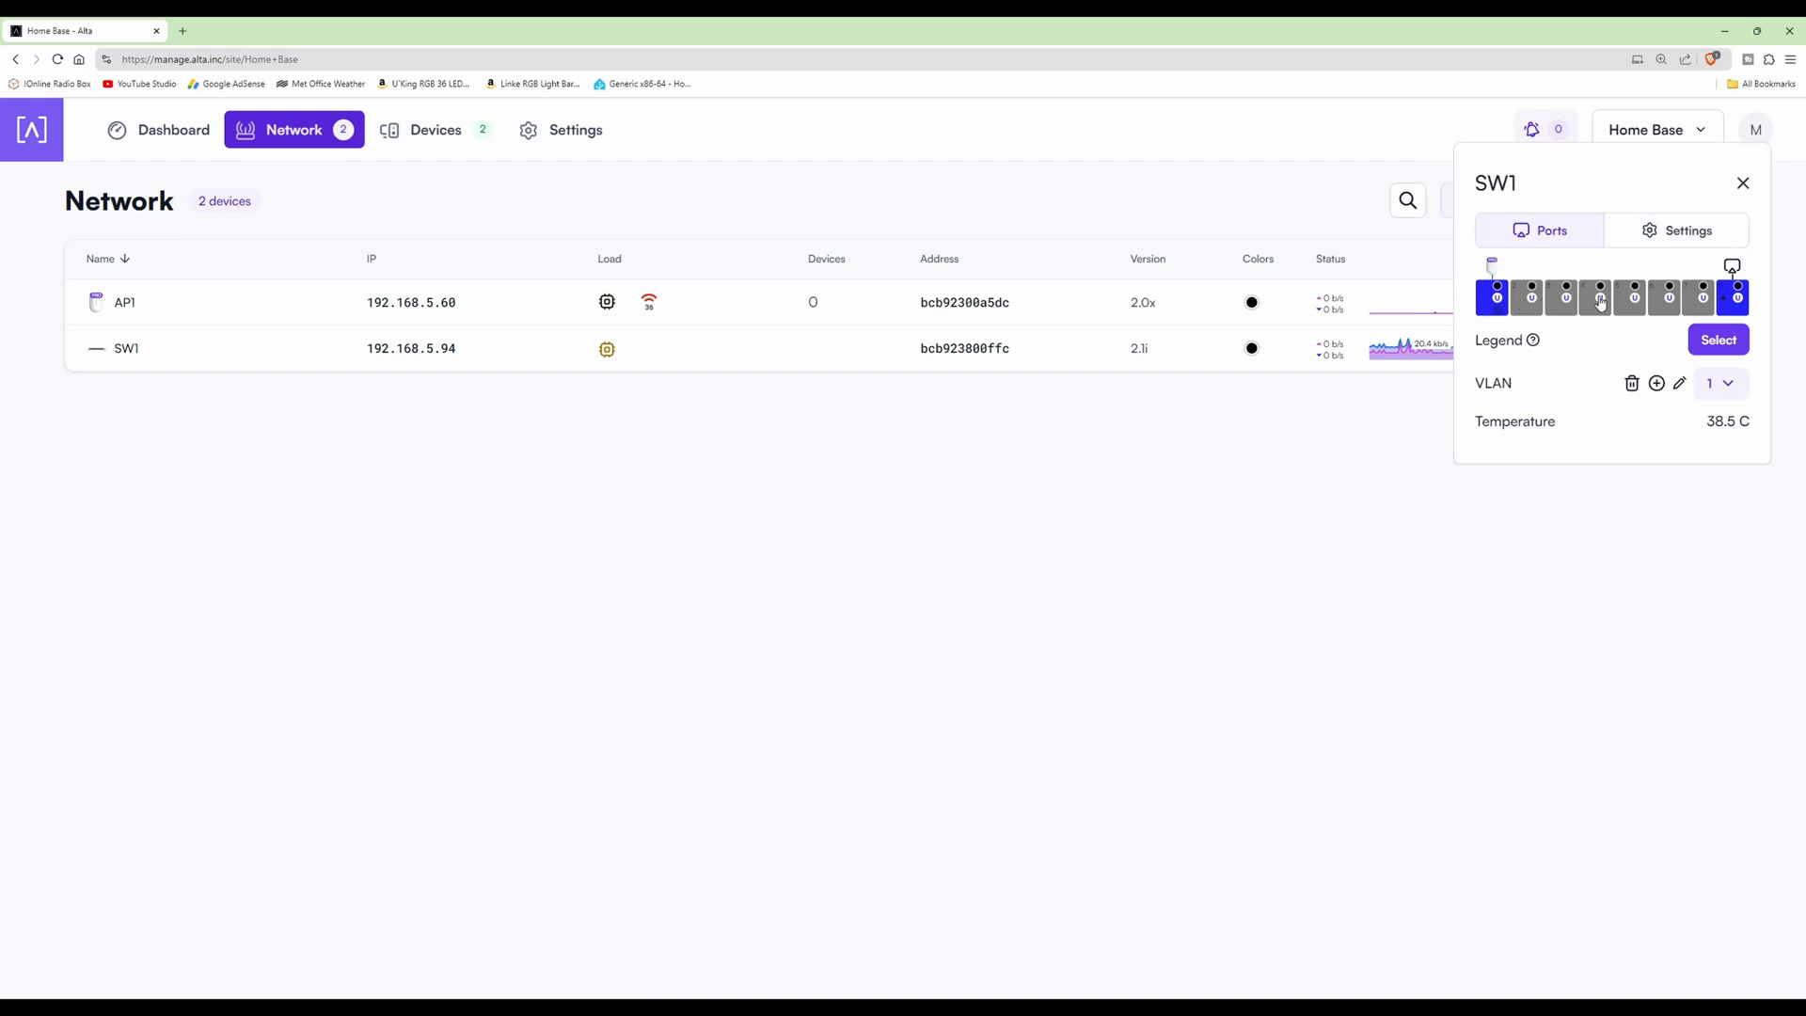
mouse_move(1494, 305)
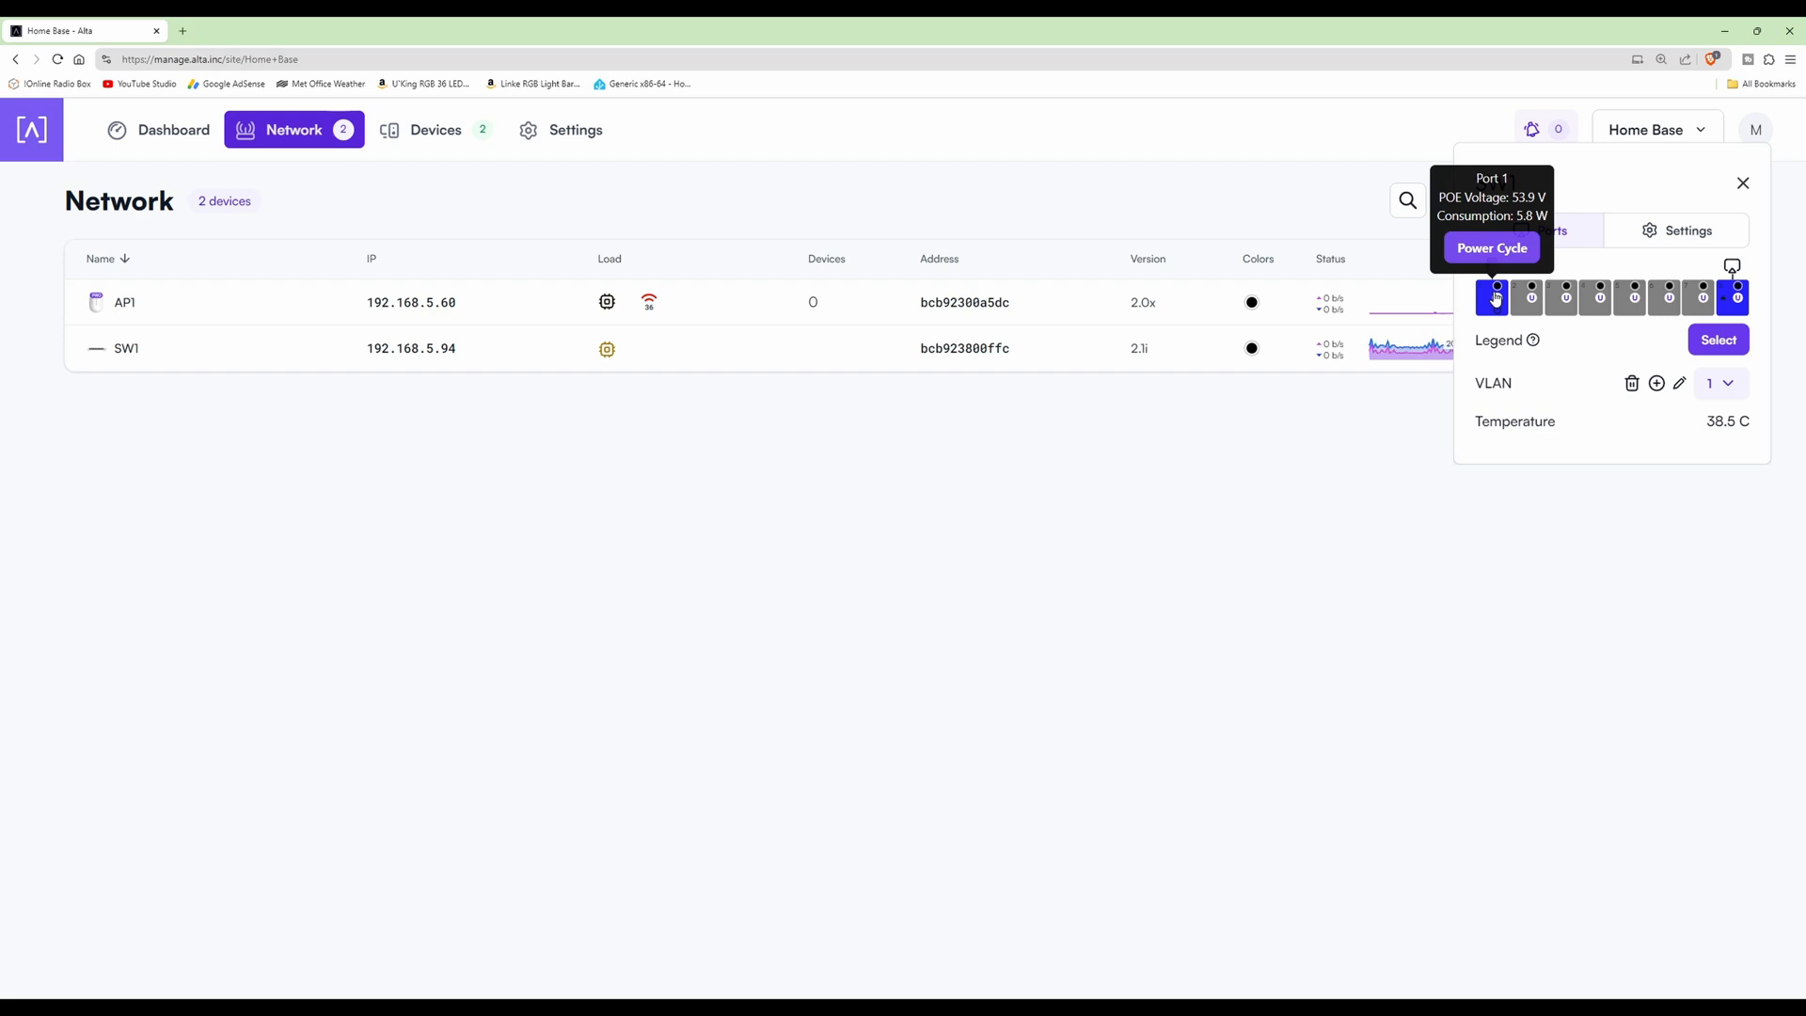
left_click(1699, 296)
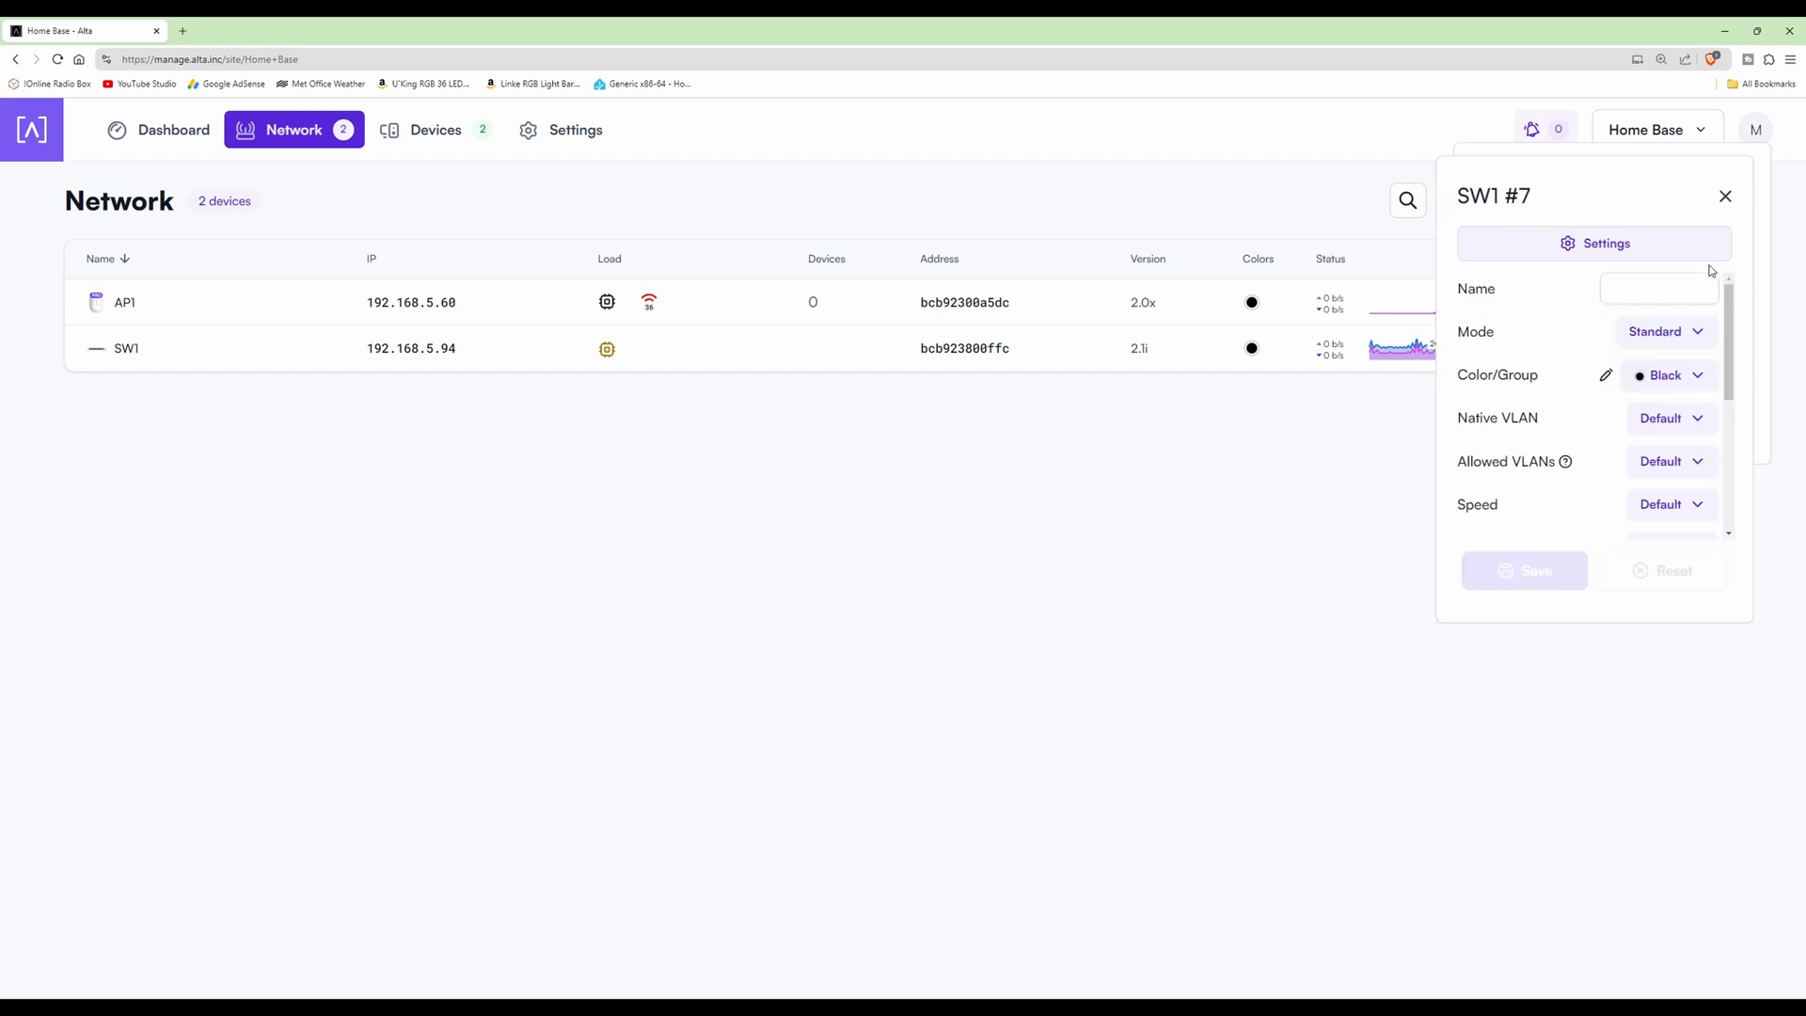
left_click(1725, 195)
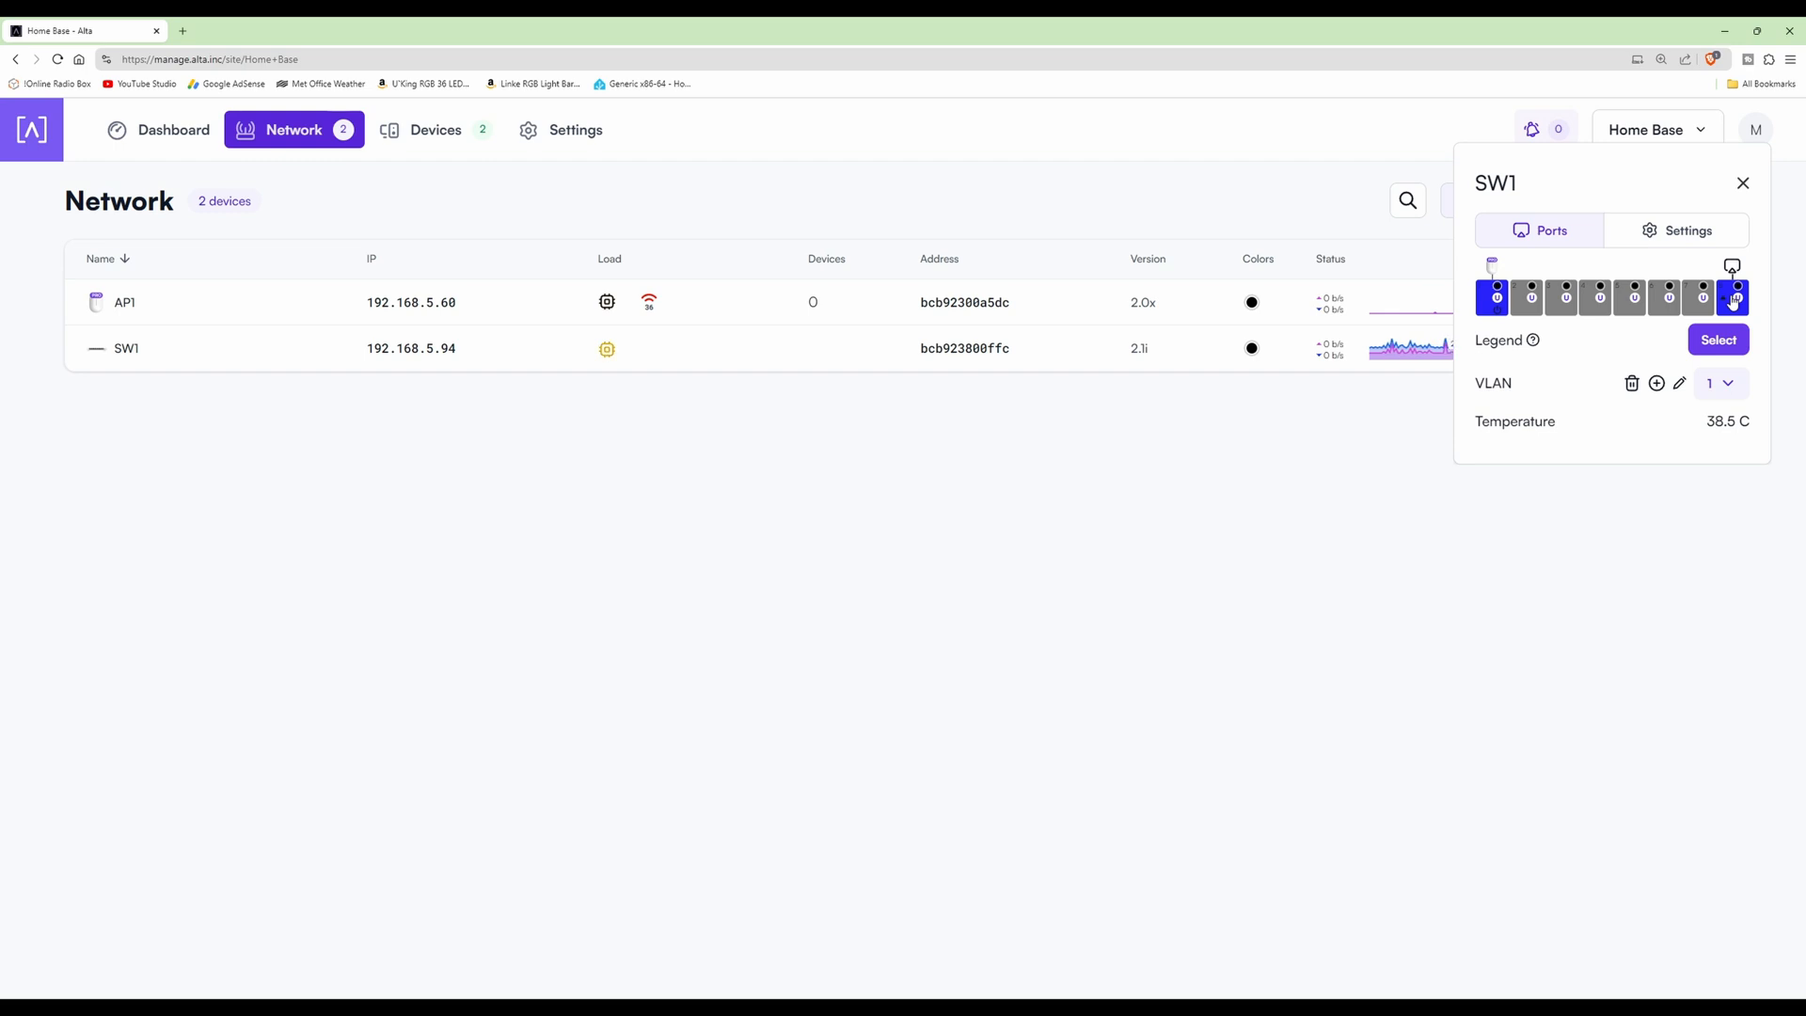
- Review the available mode options in SW1's port 8 settings, leaving the port's configuration as it is
left_click(1733, 299)
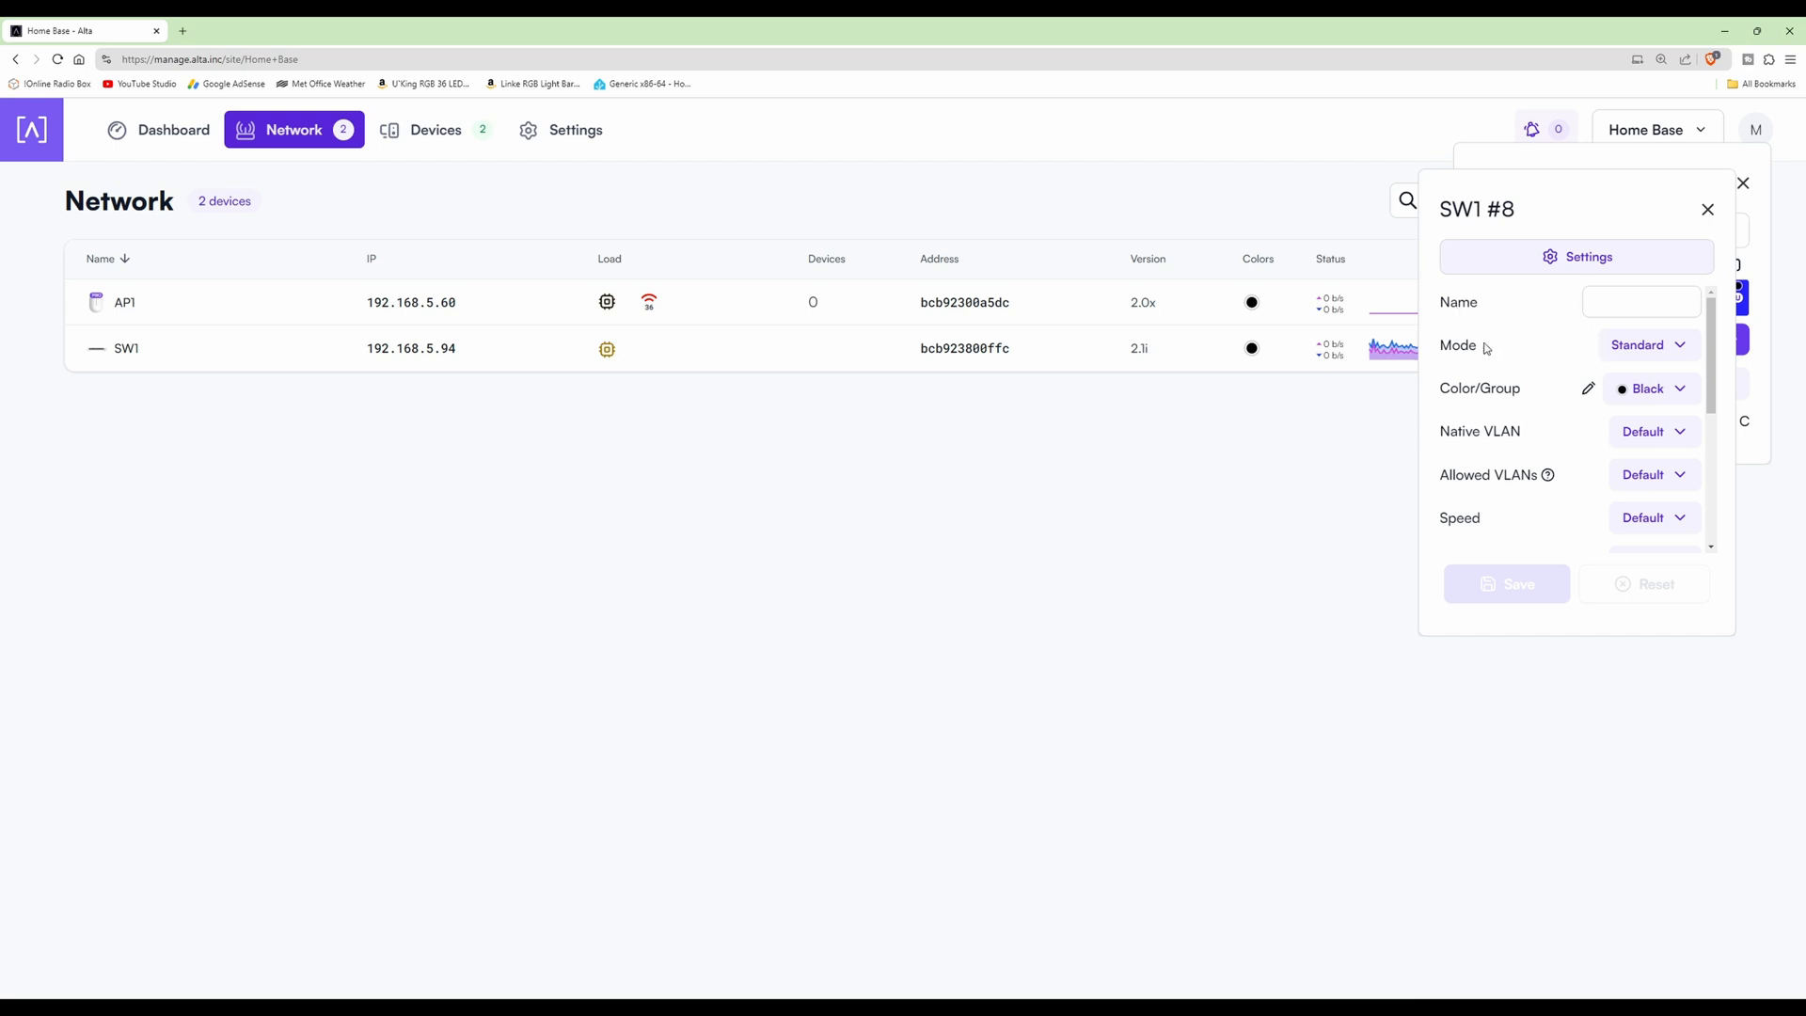
left_click(1673, 348)
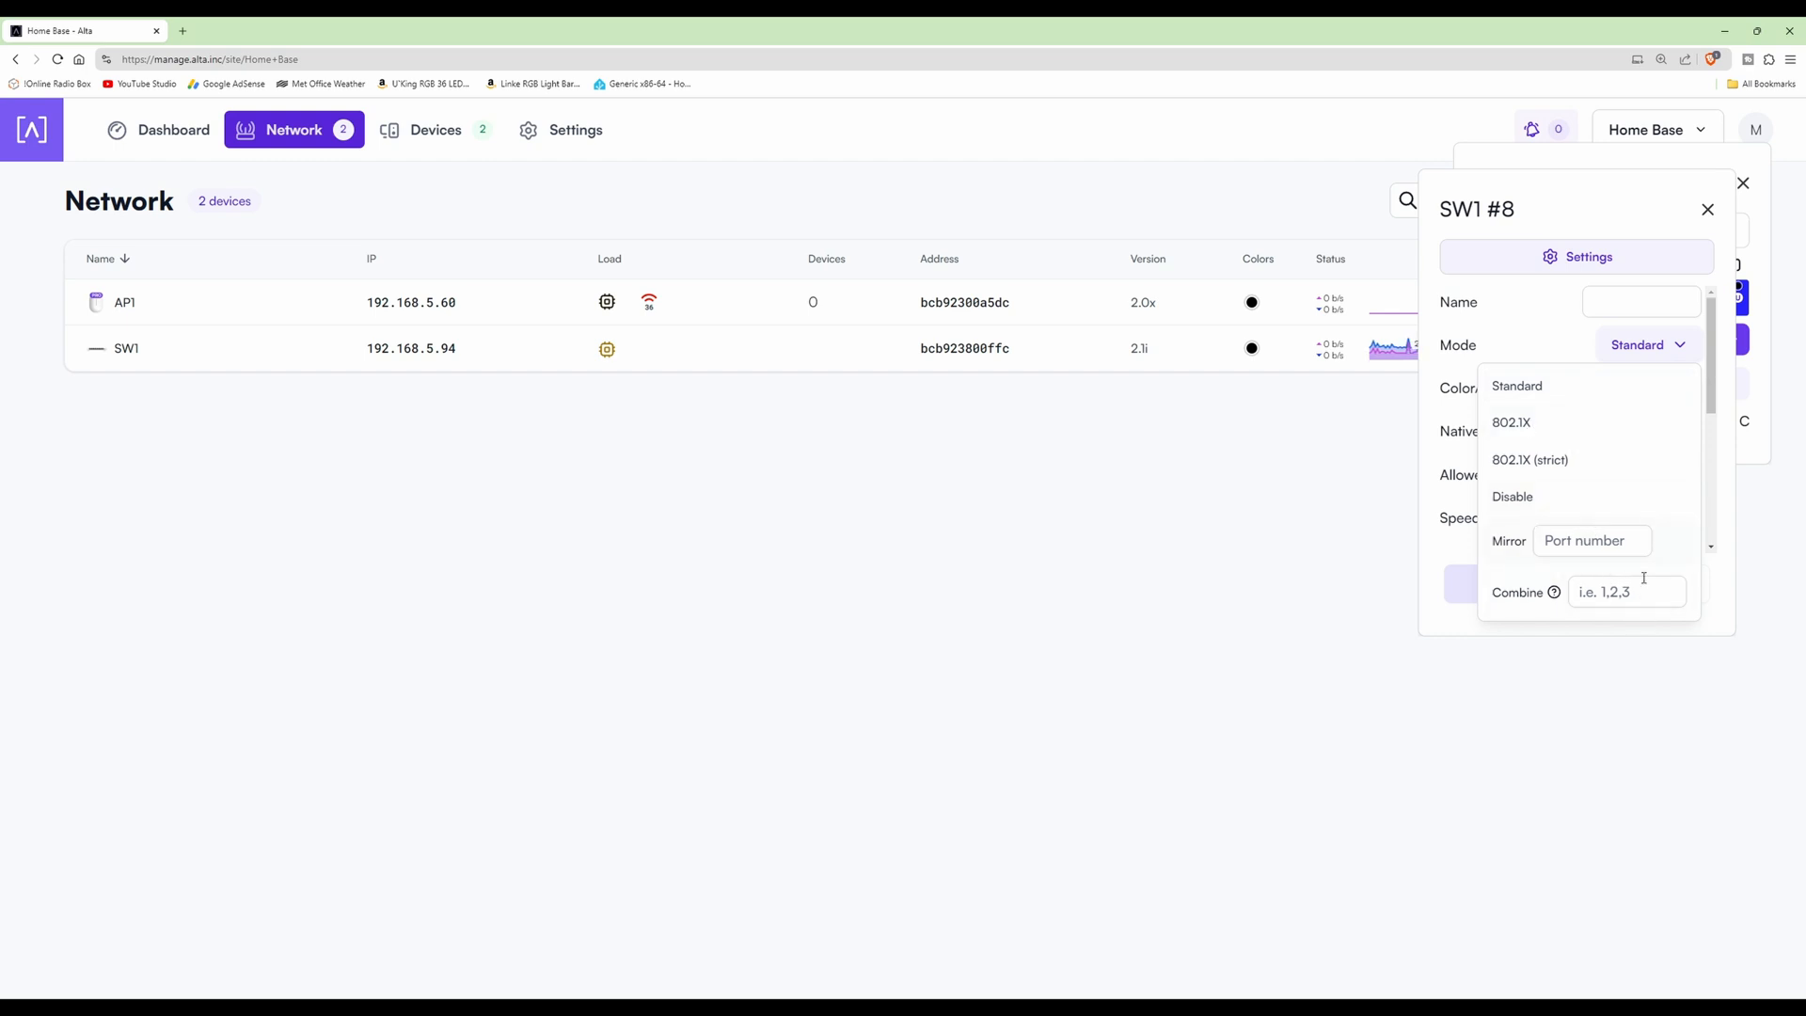
left_click(1705, 213)
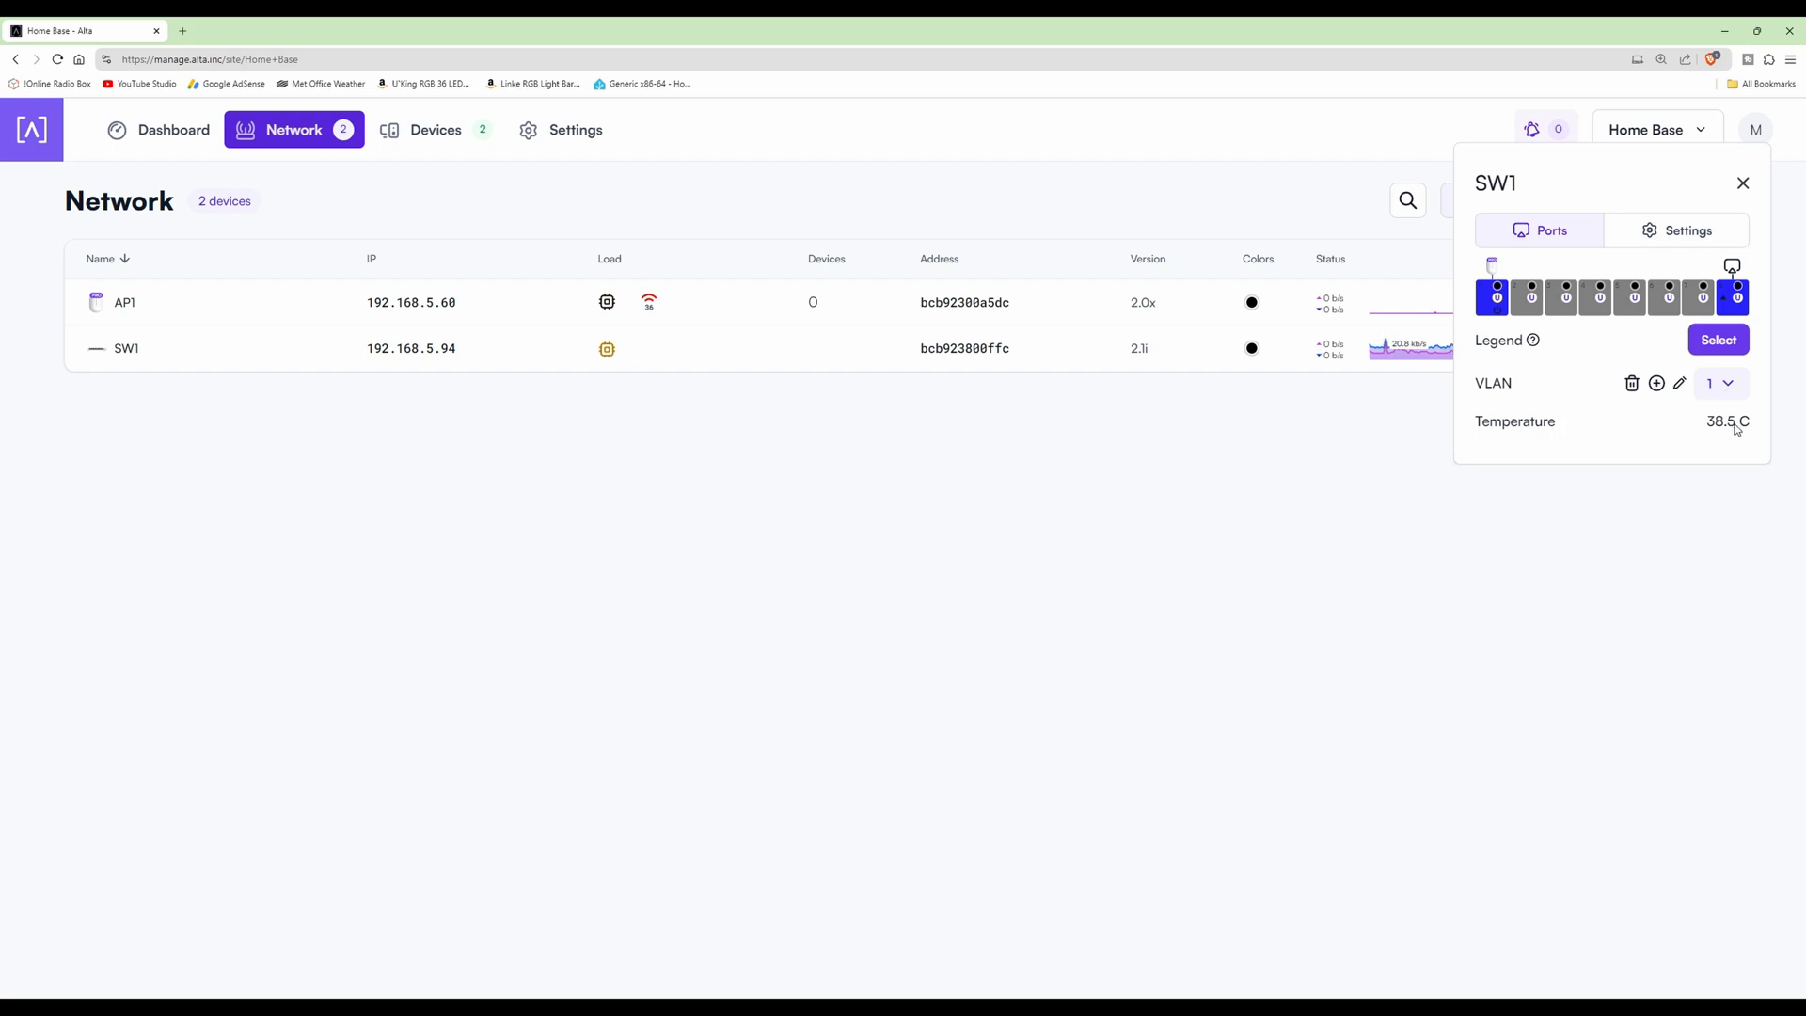
- Open SW1's device settings and check the available network addressing options
left_click(1655, 234)
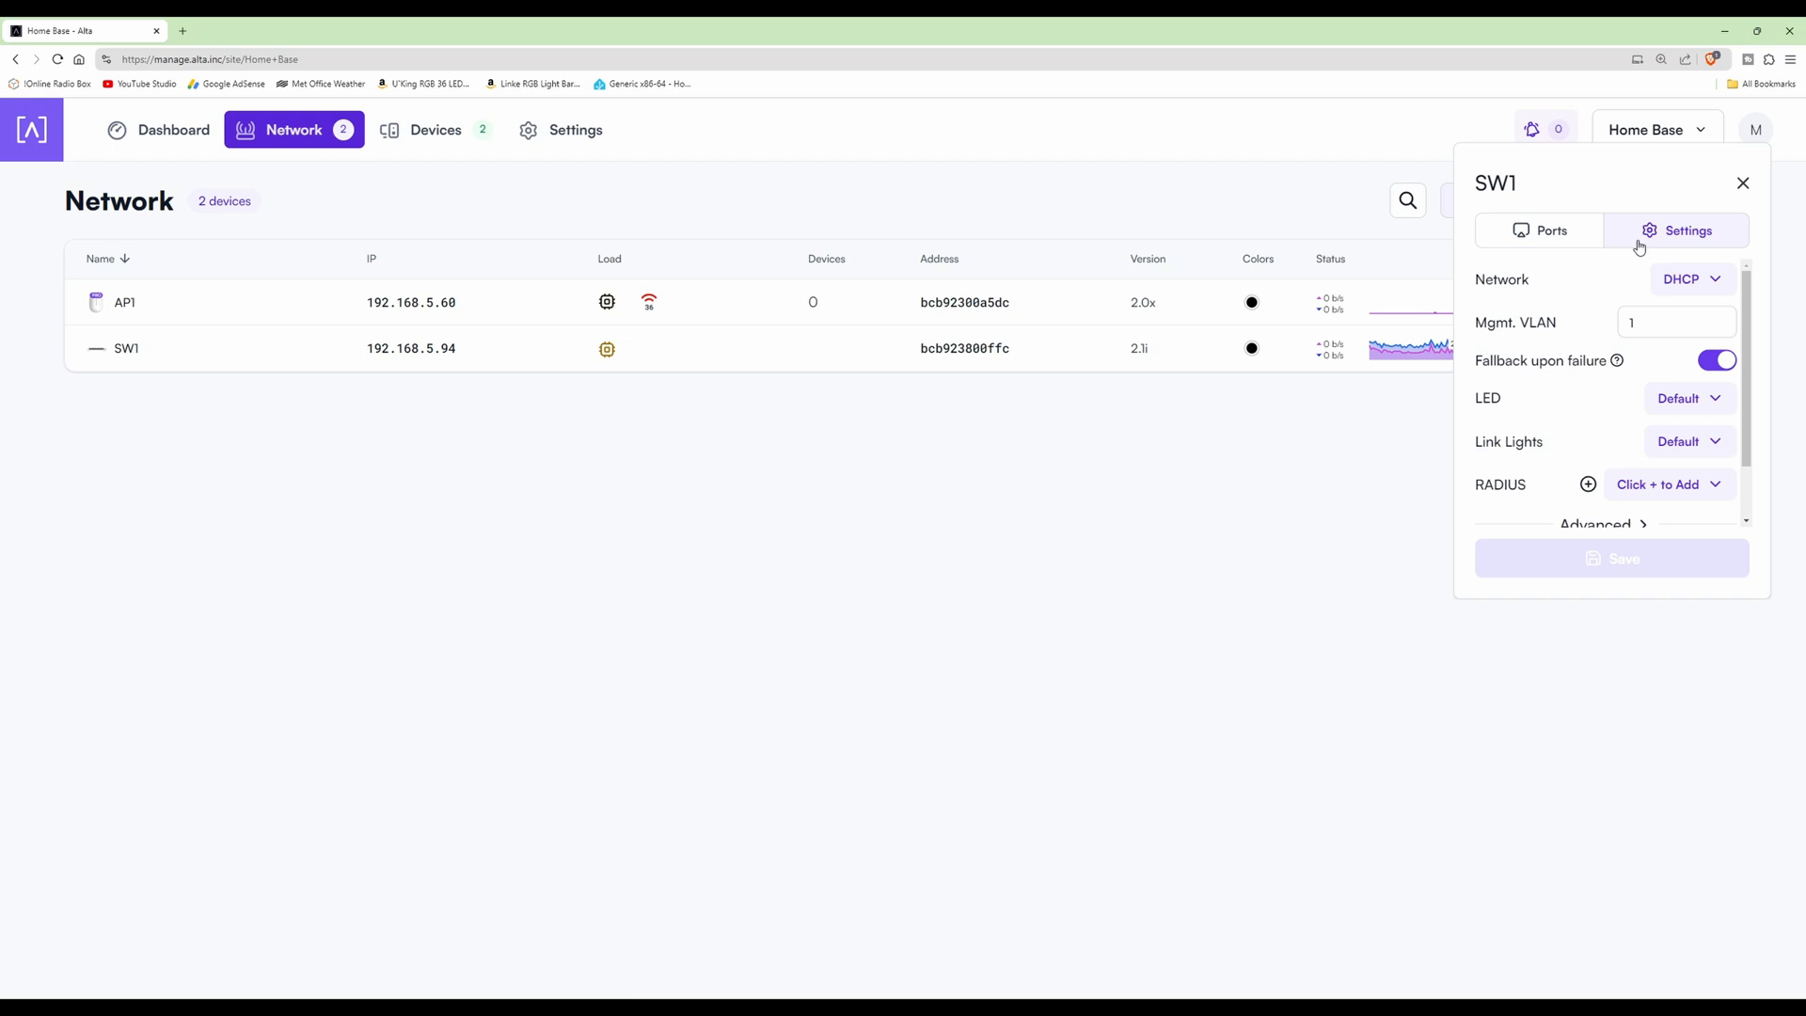
left_click(1690, 283)
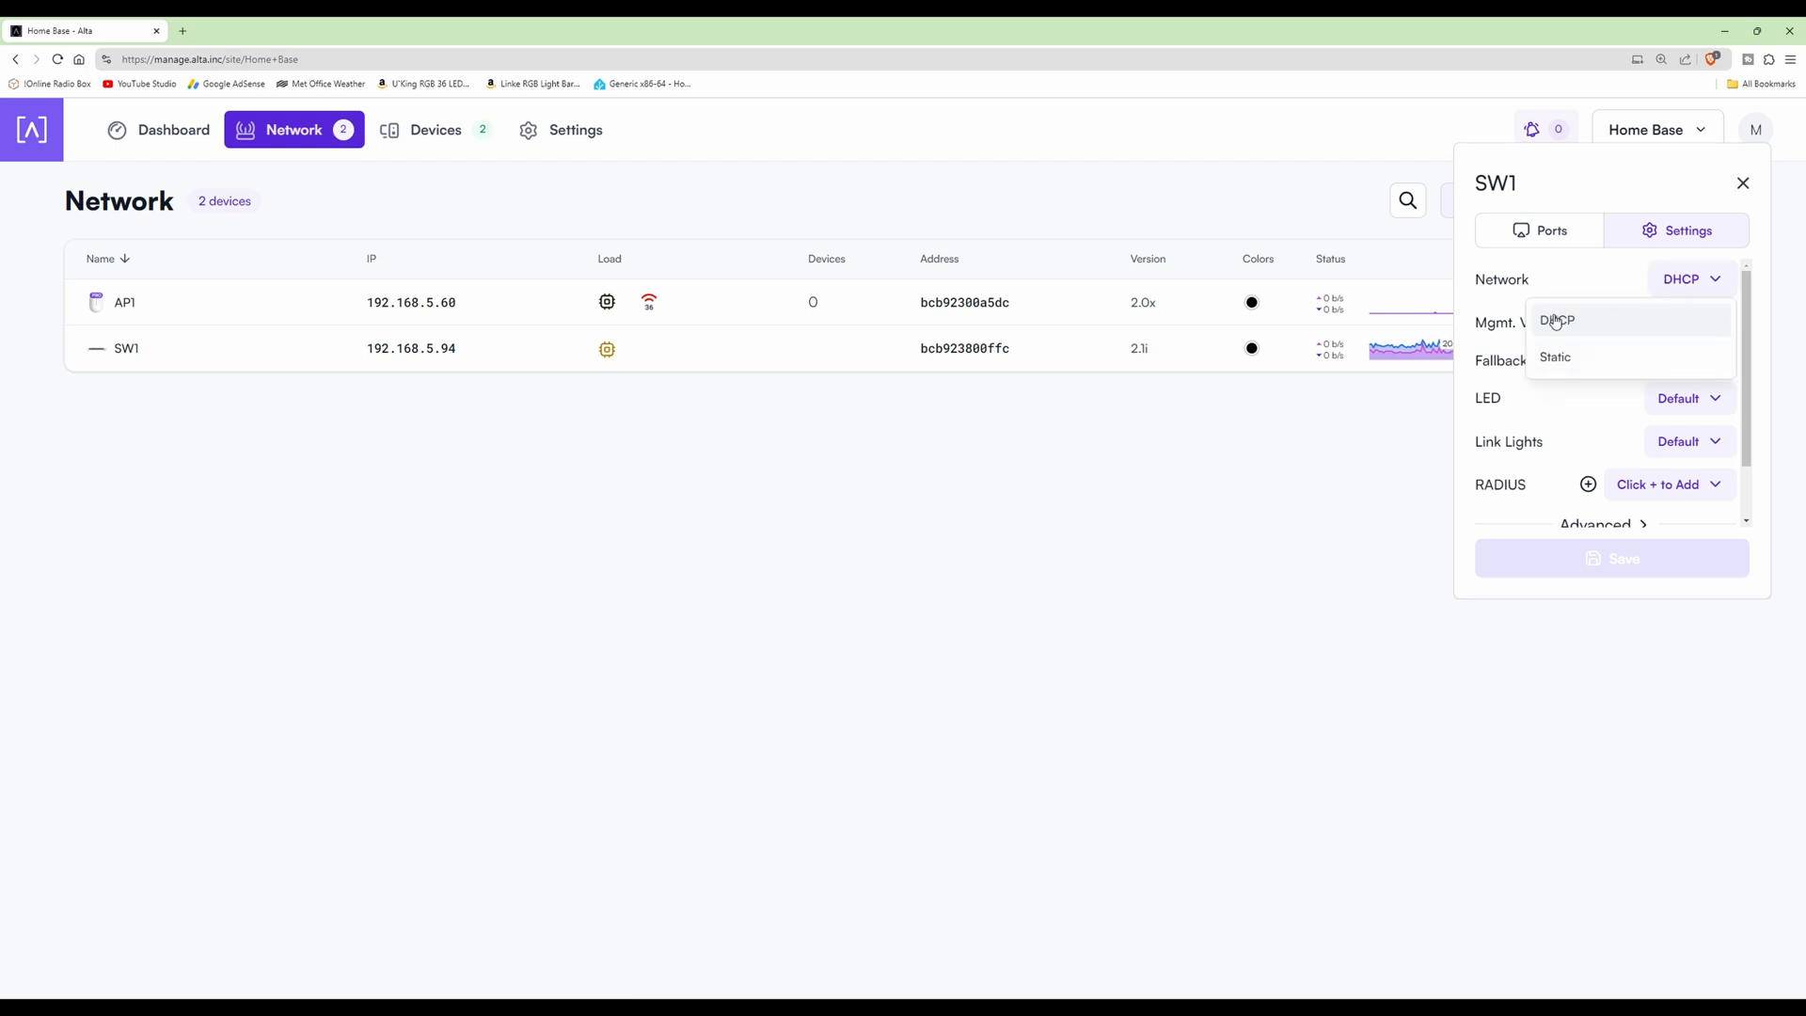
left_click(1695, 281)
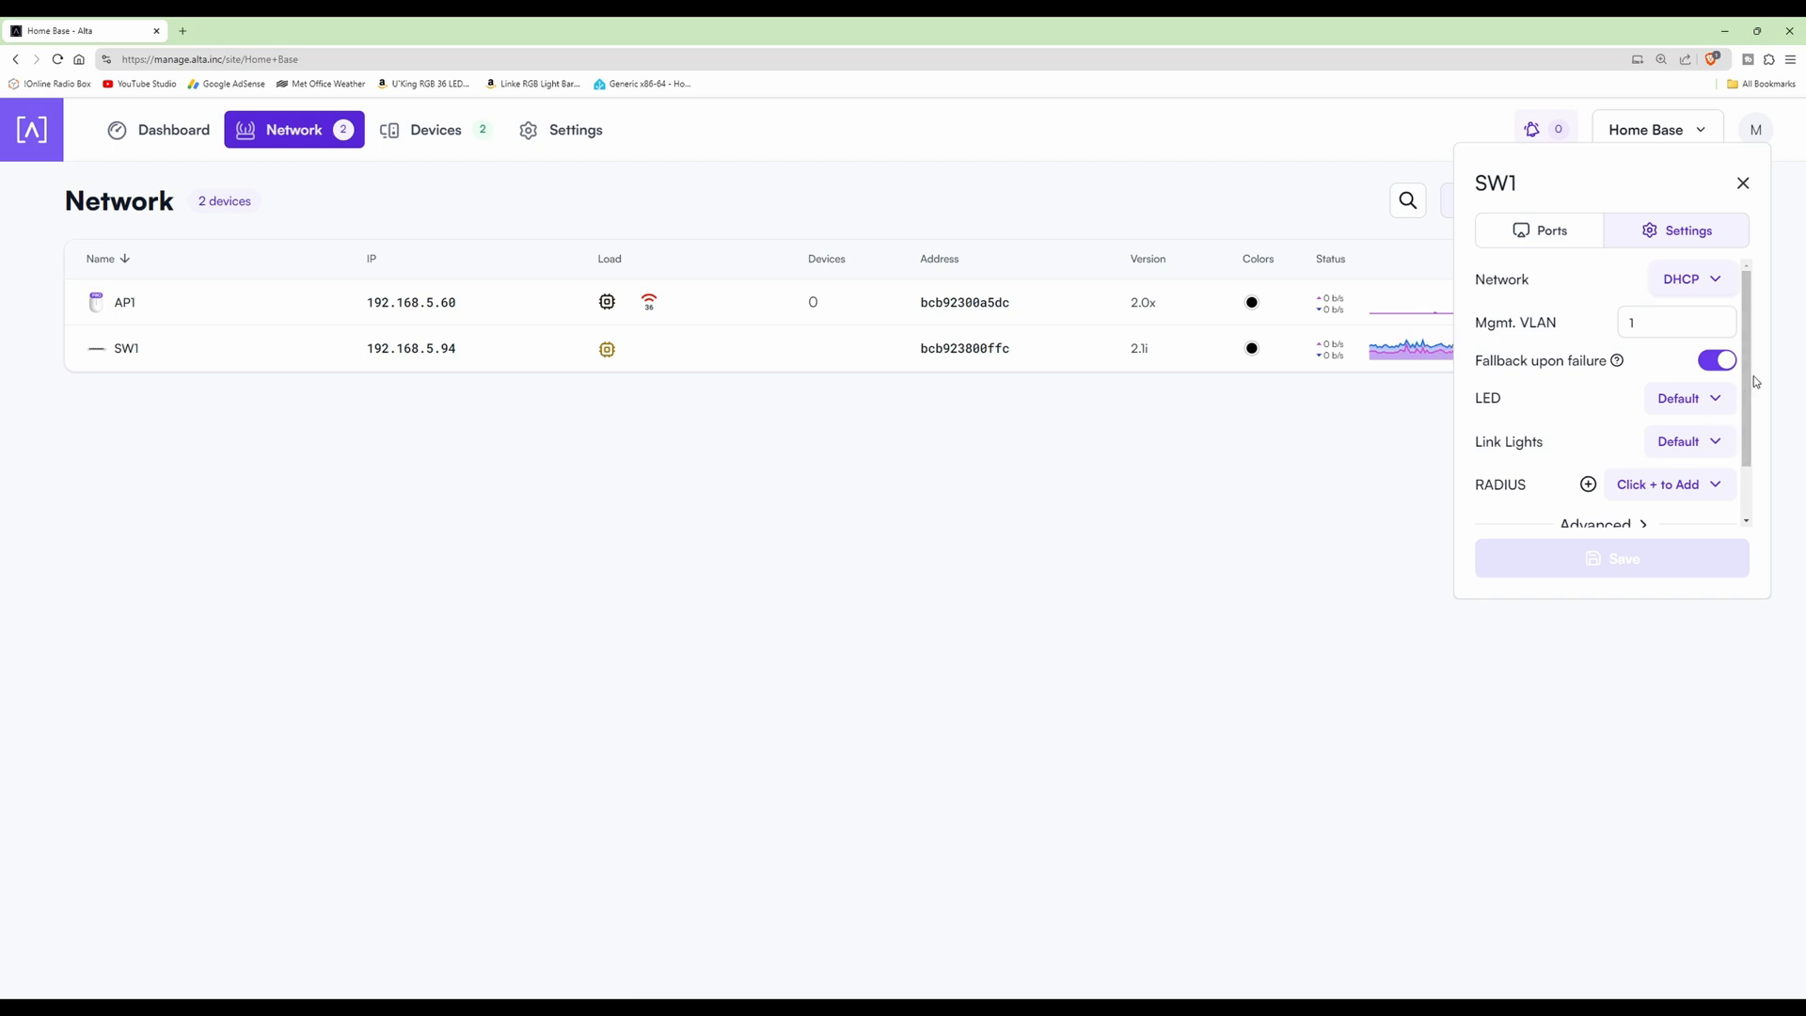
- Set SW1's LED colour to Turquoise
scroll(1707, 381, "down", 1)
left_click(1707, 381)
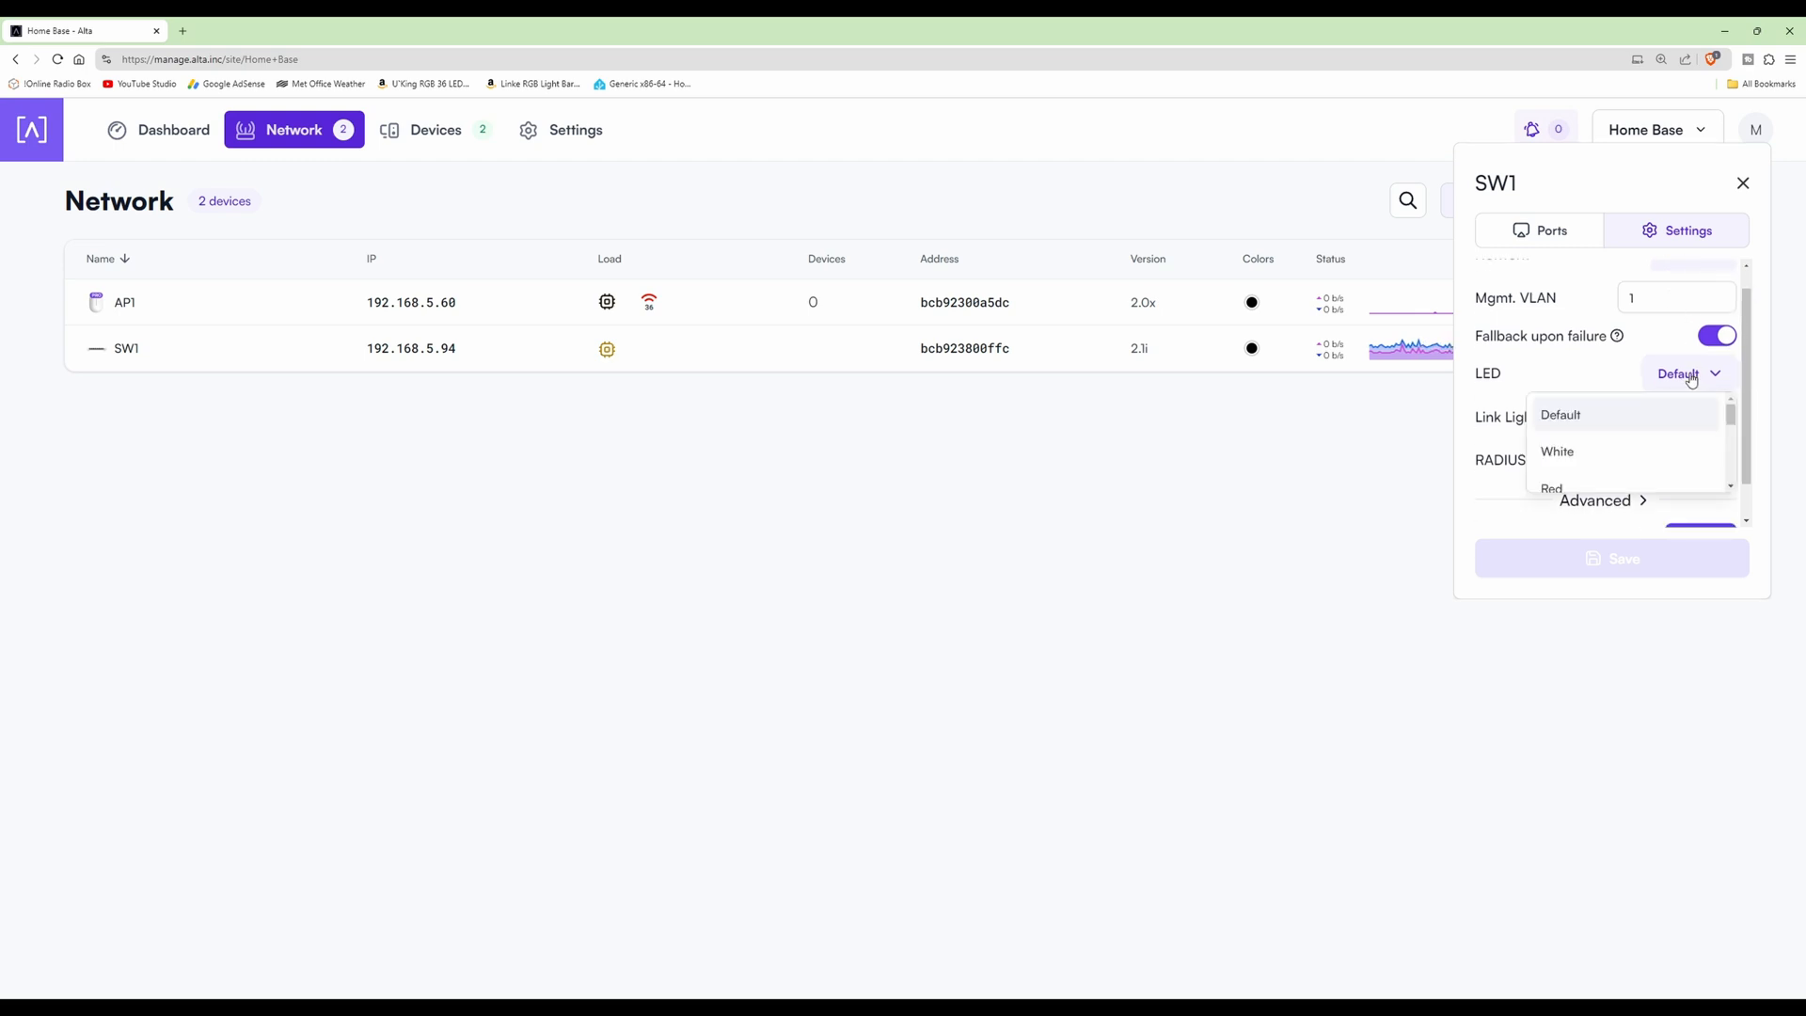
scroll(1598, 458, "down", 1)
scroll(1589, 460, "down", 3)
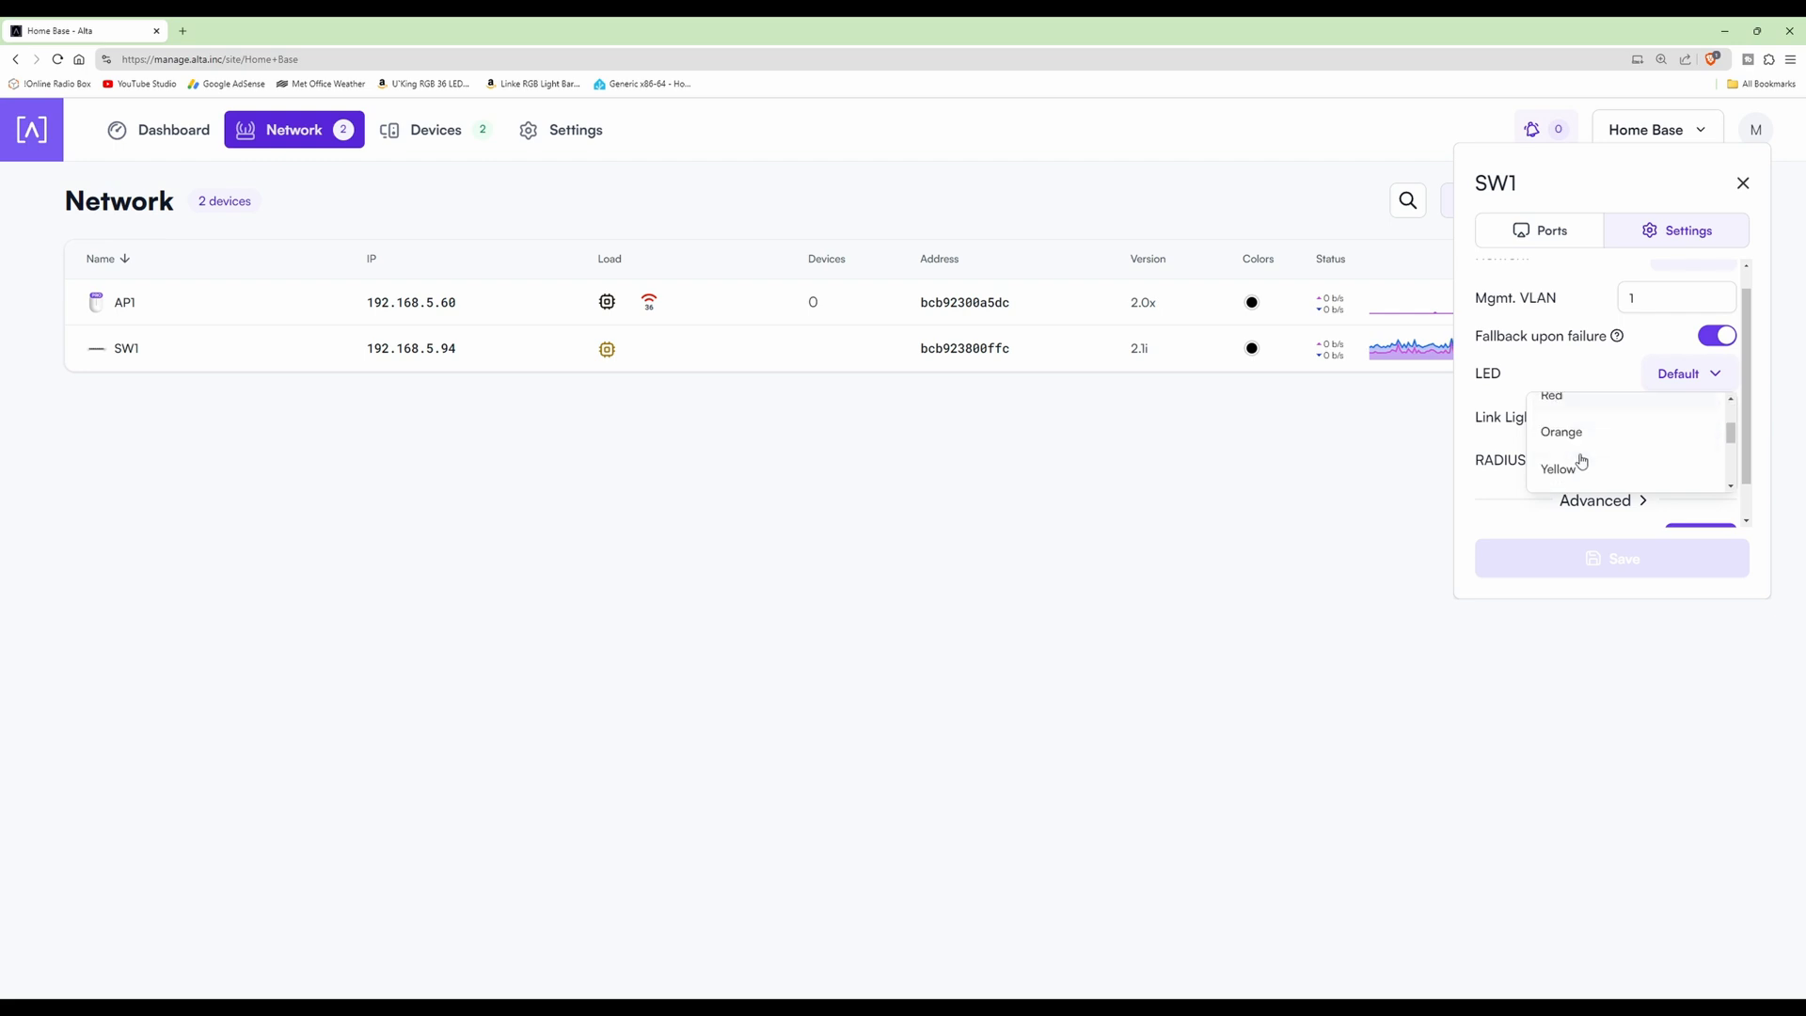
scroll(1581, 461, "down", 1)
scroll(1581, 461, "down", 2)
left_click_drag(1733, 473, 1731, 455)
left_click(1563, 445)
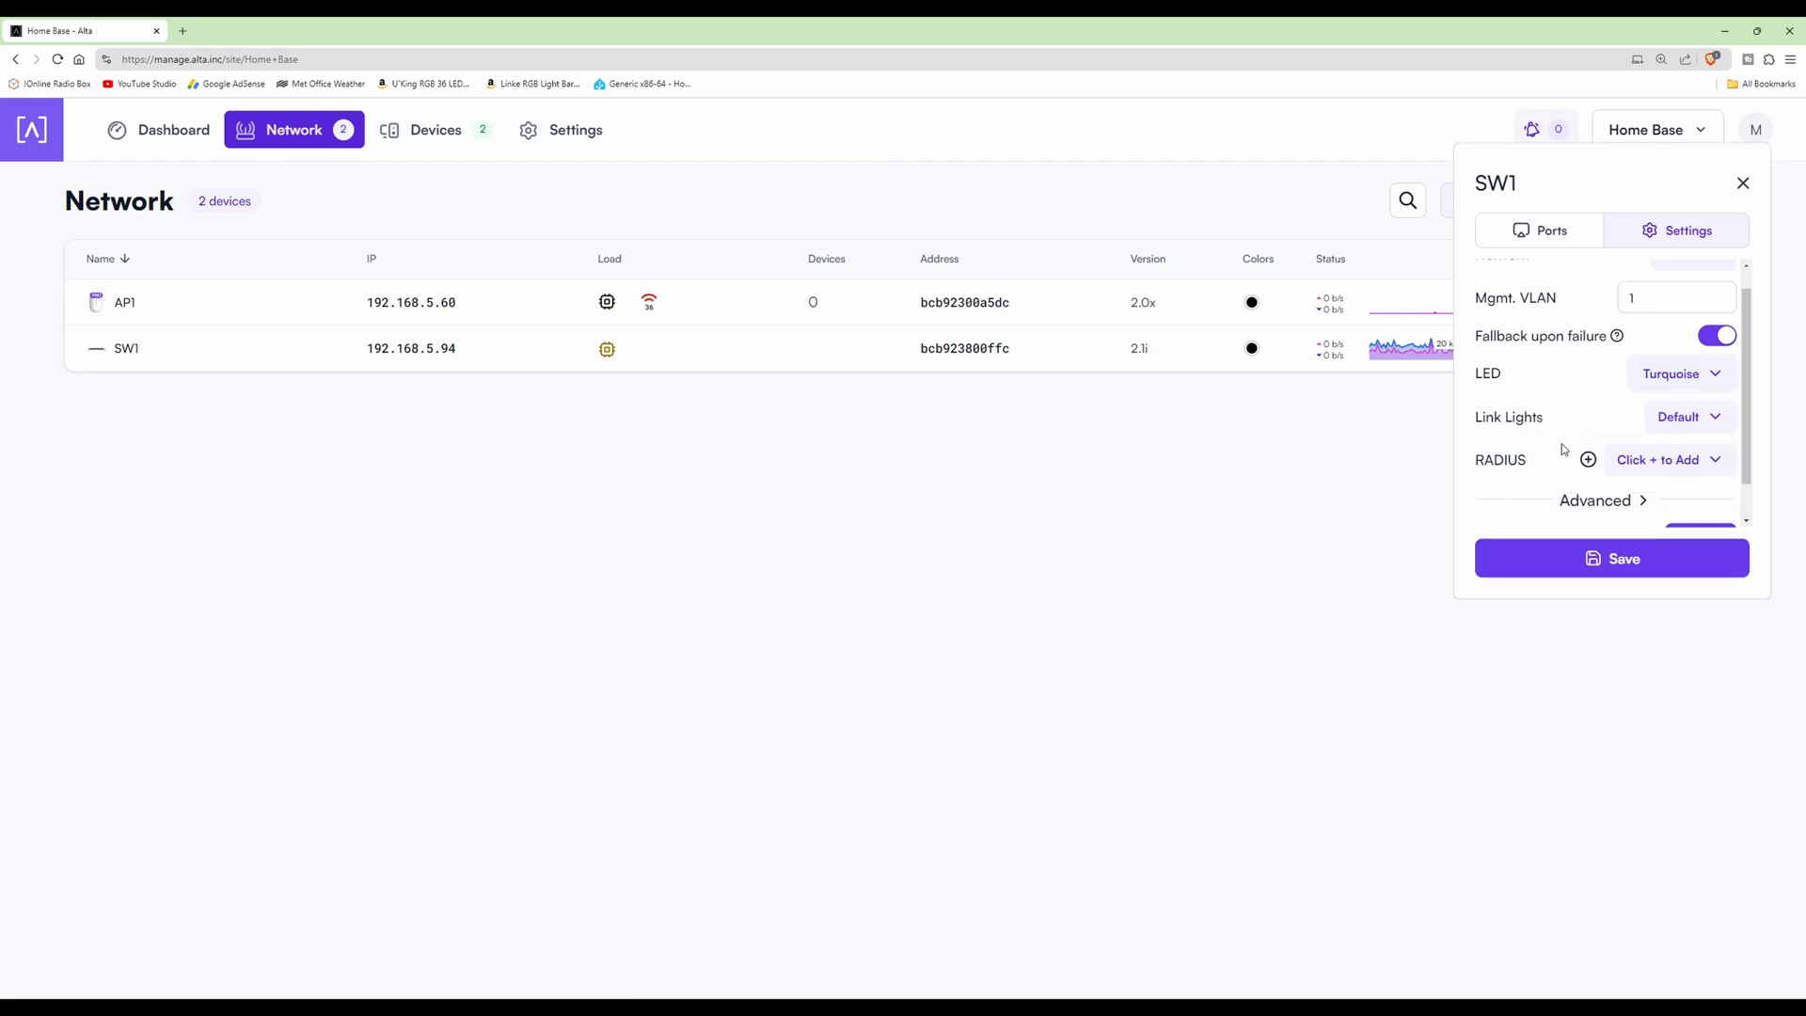
- Check the available Link Lights options for SW1 without choosing a different one
left_click(1710, 422)
scroll(1734, 339, "down", 1)
scroll(1735, 305, "up", 1)
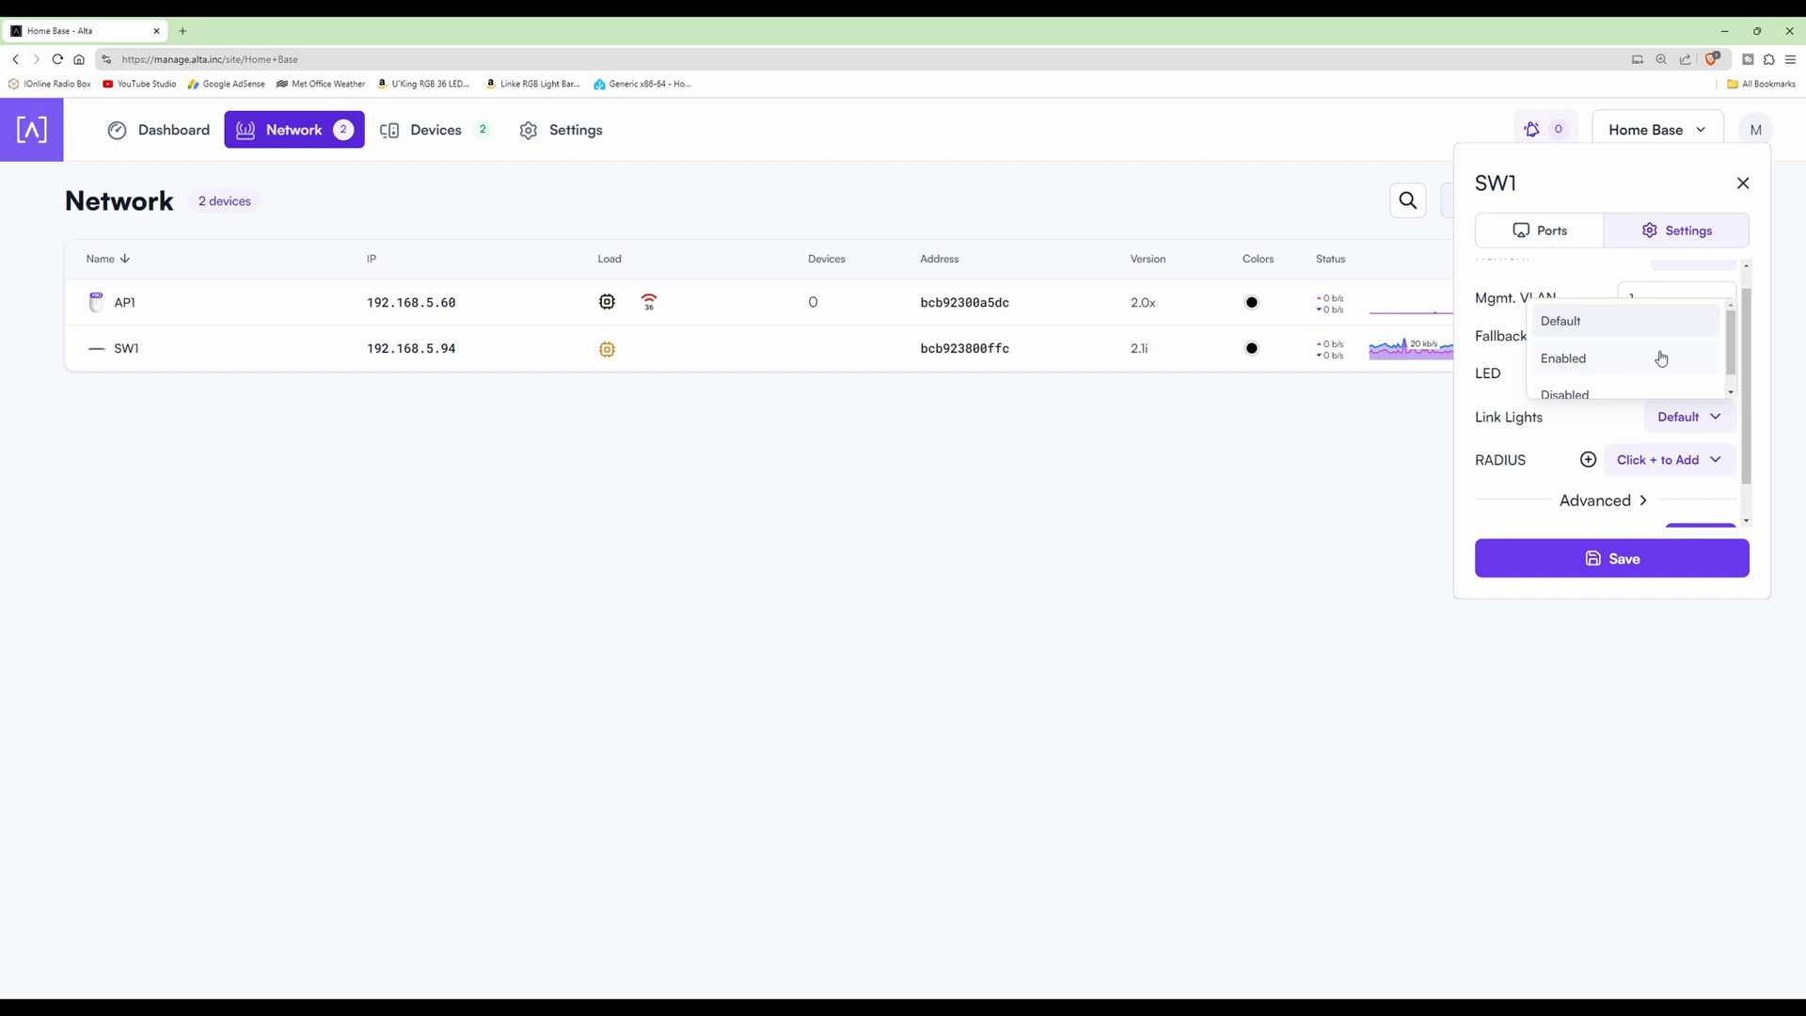
left_click(1718, 418)
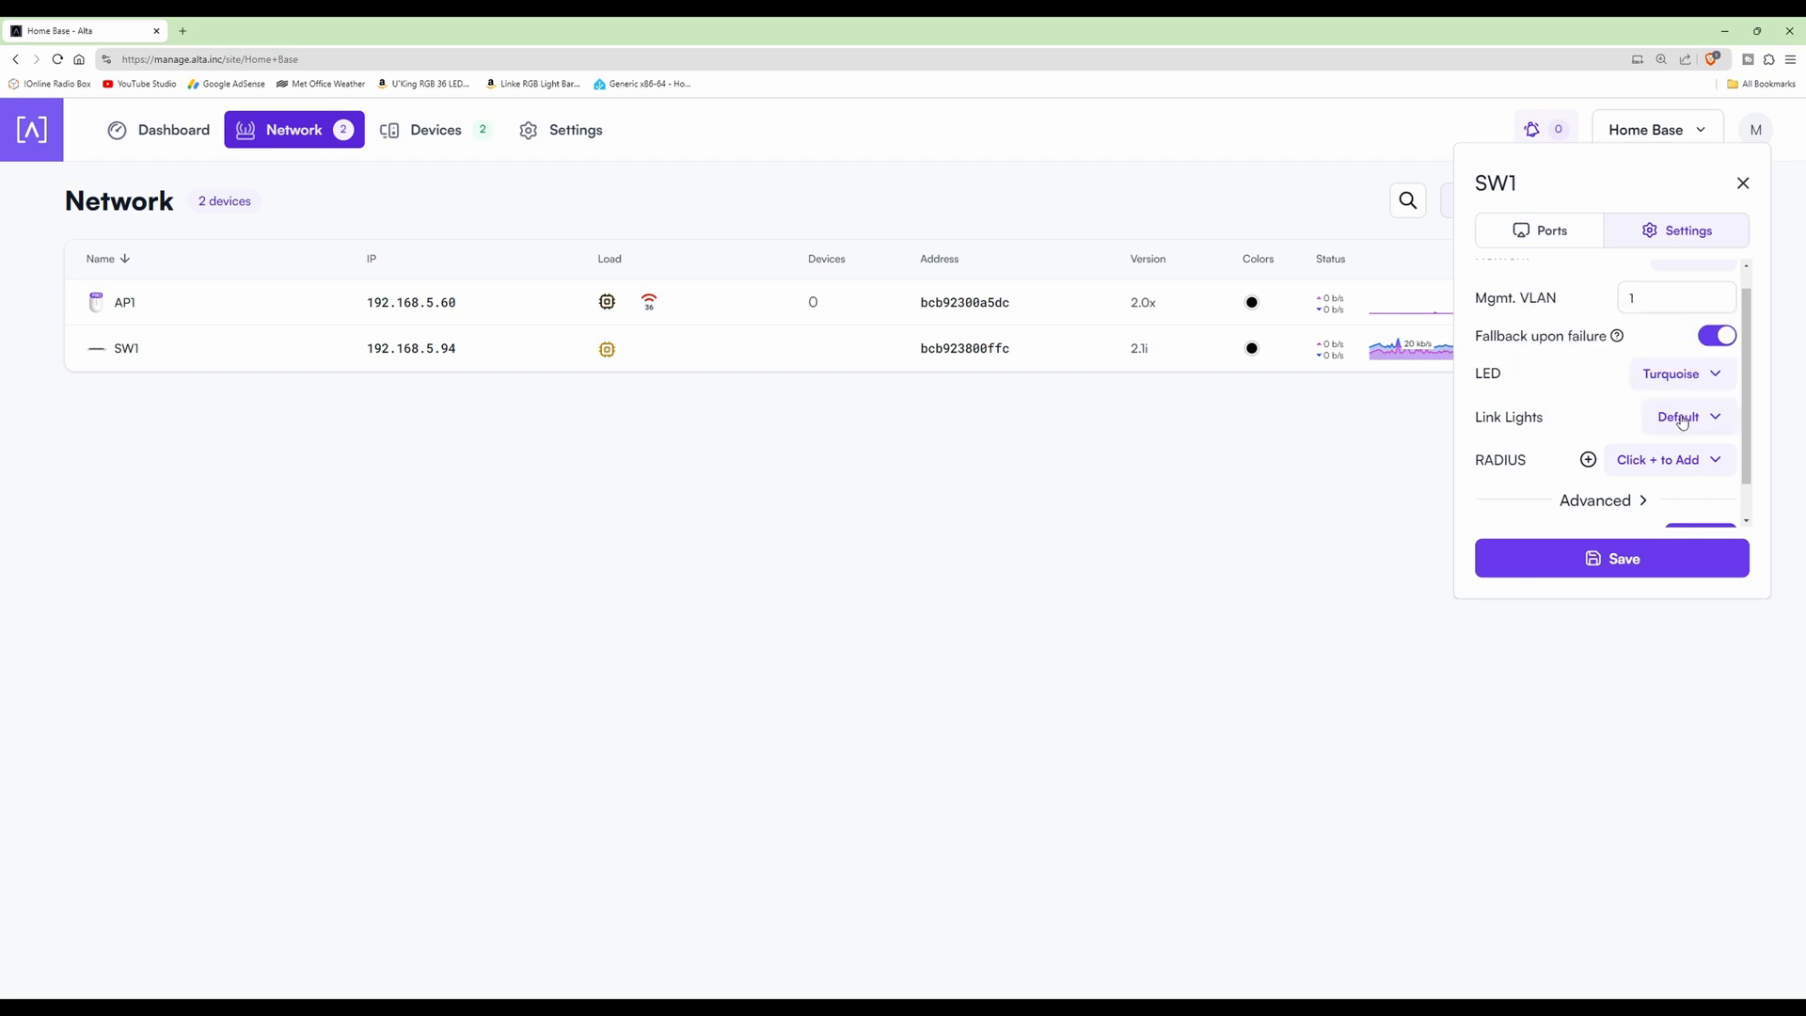
- Start the available POE firmware update on SW1 and confirm it
scroll(1711, 456, "down", 1)
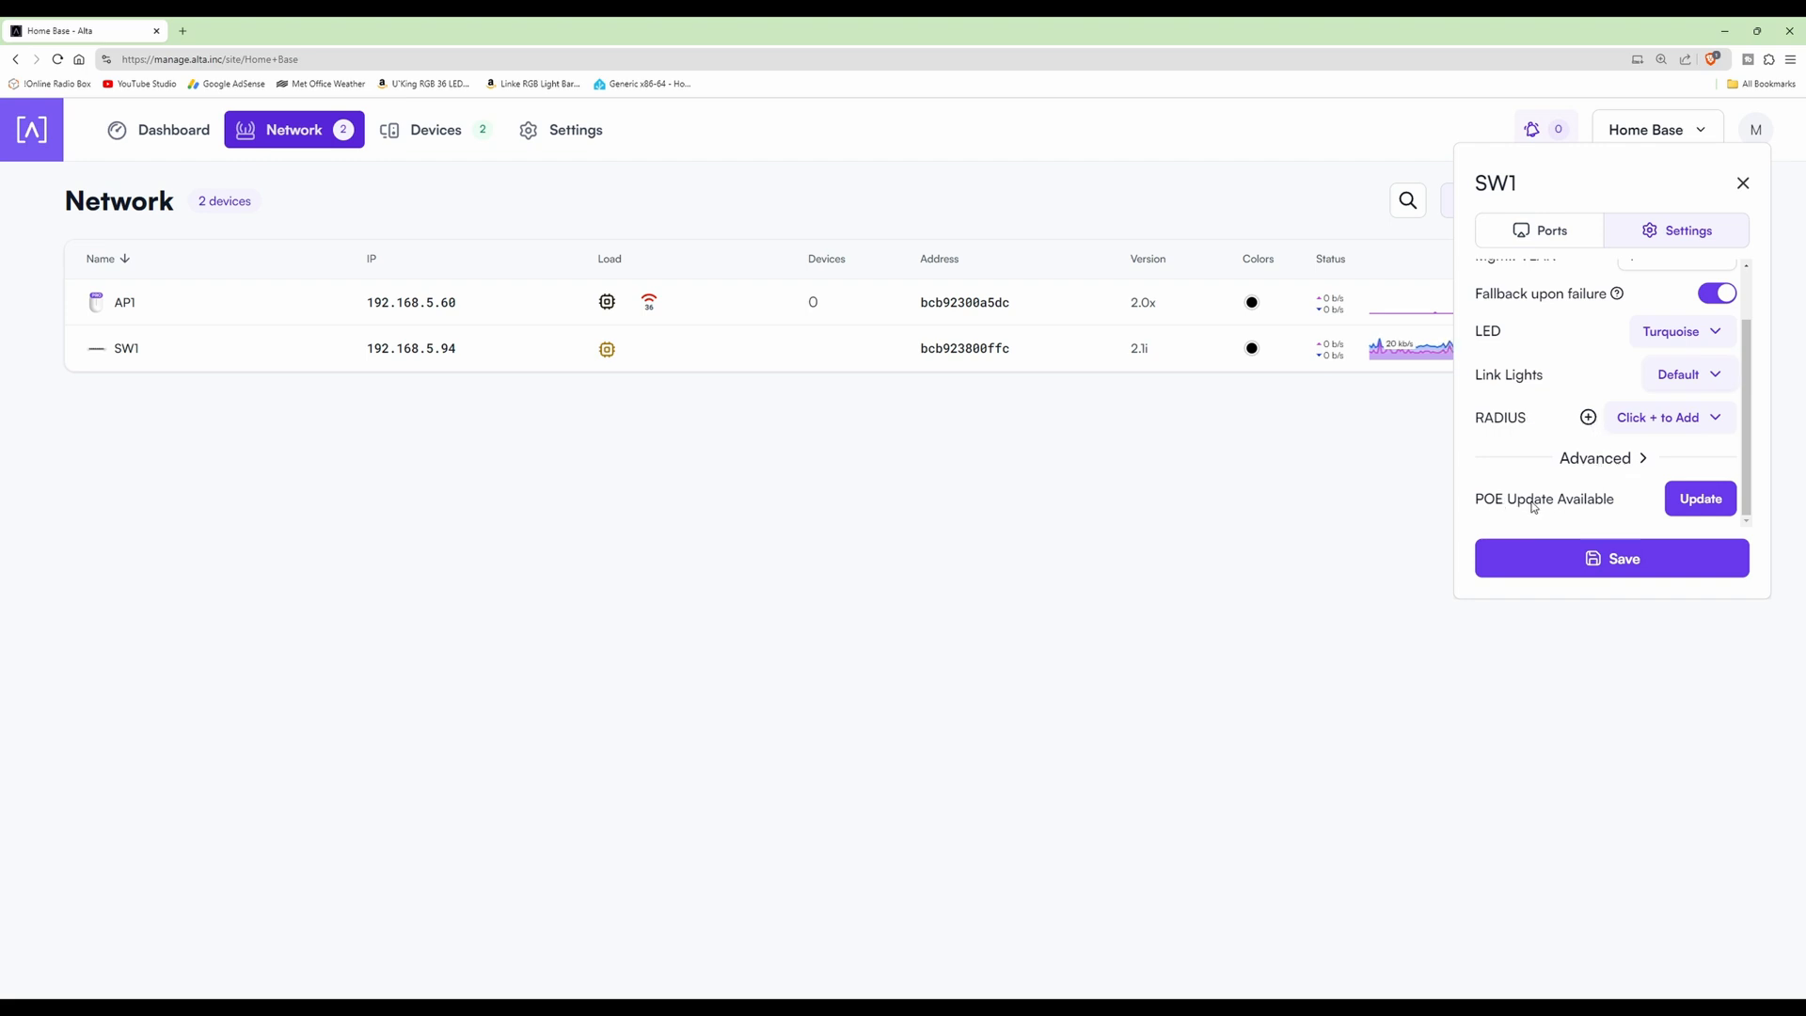
left_click(1711, 501)
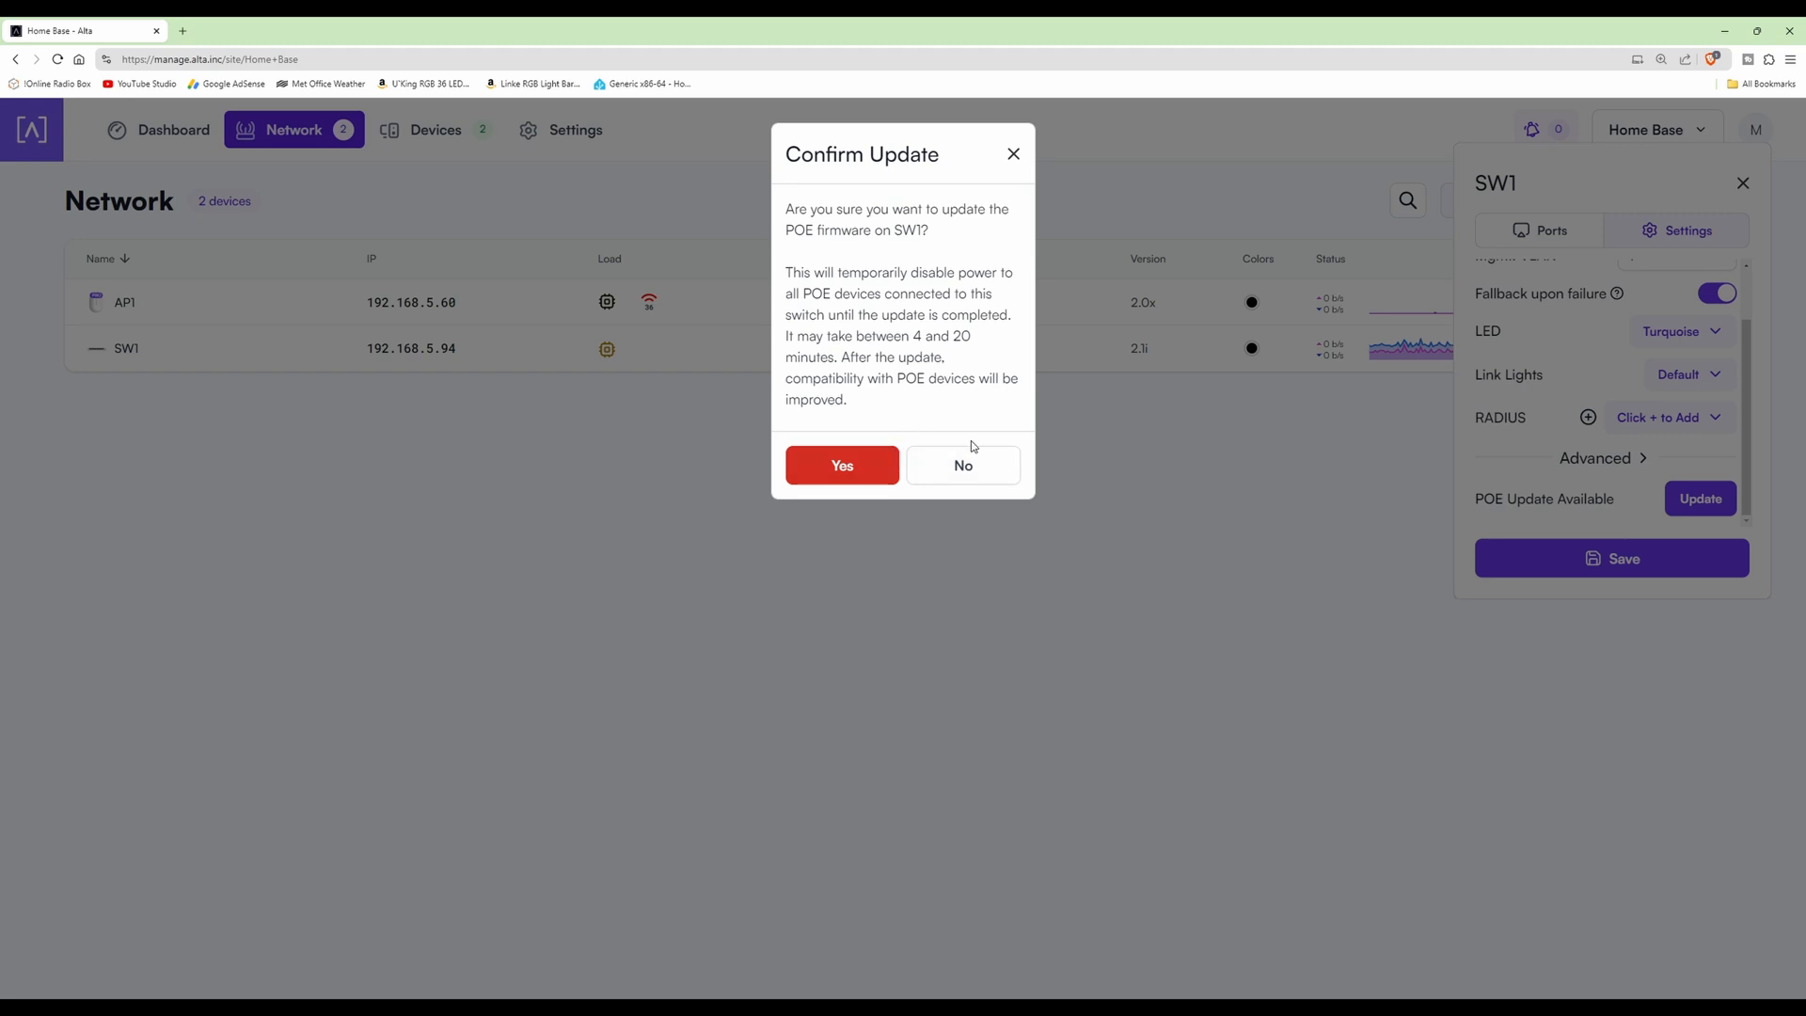
left_click(865, 470)
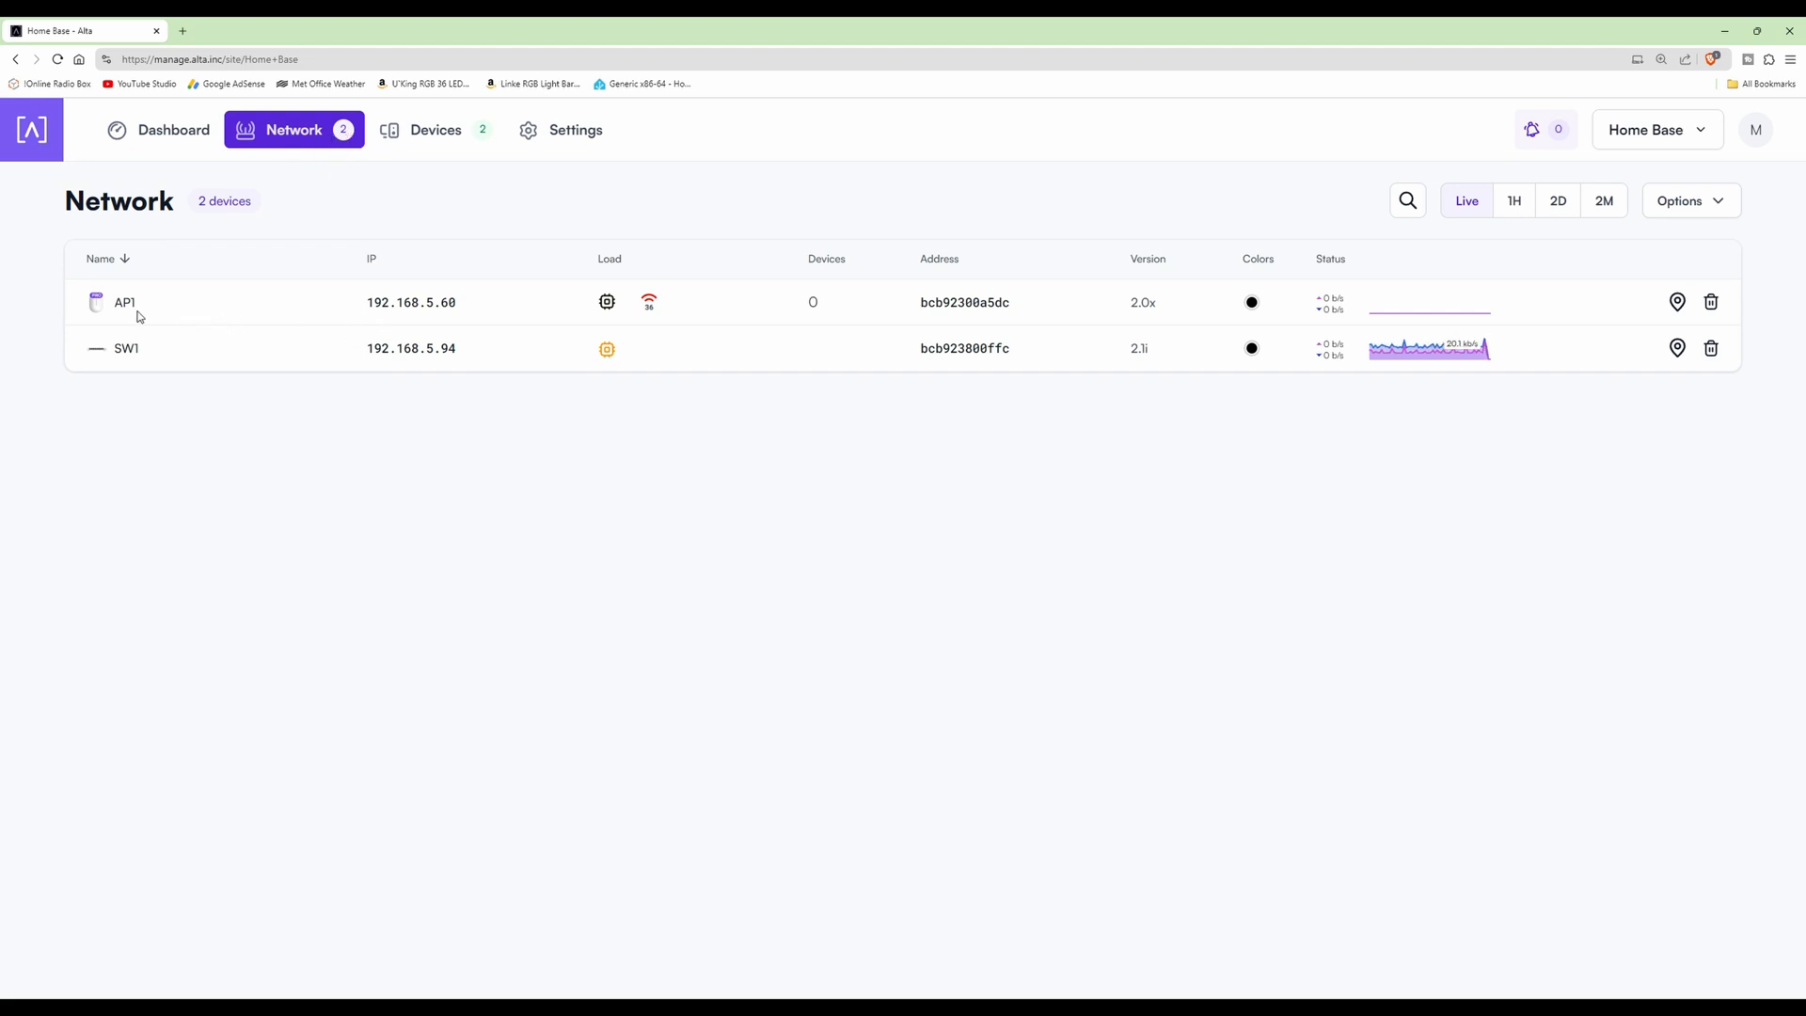
- Open the list of connected client devices and check the link speed of both entries
left_click(446, 142)
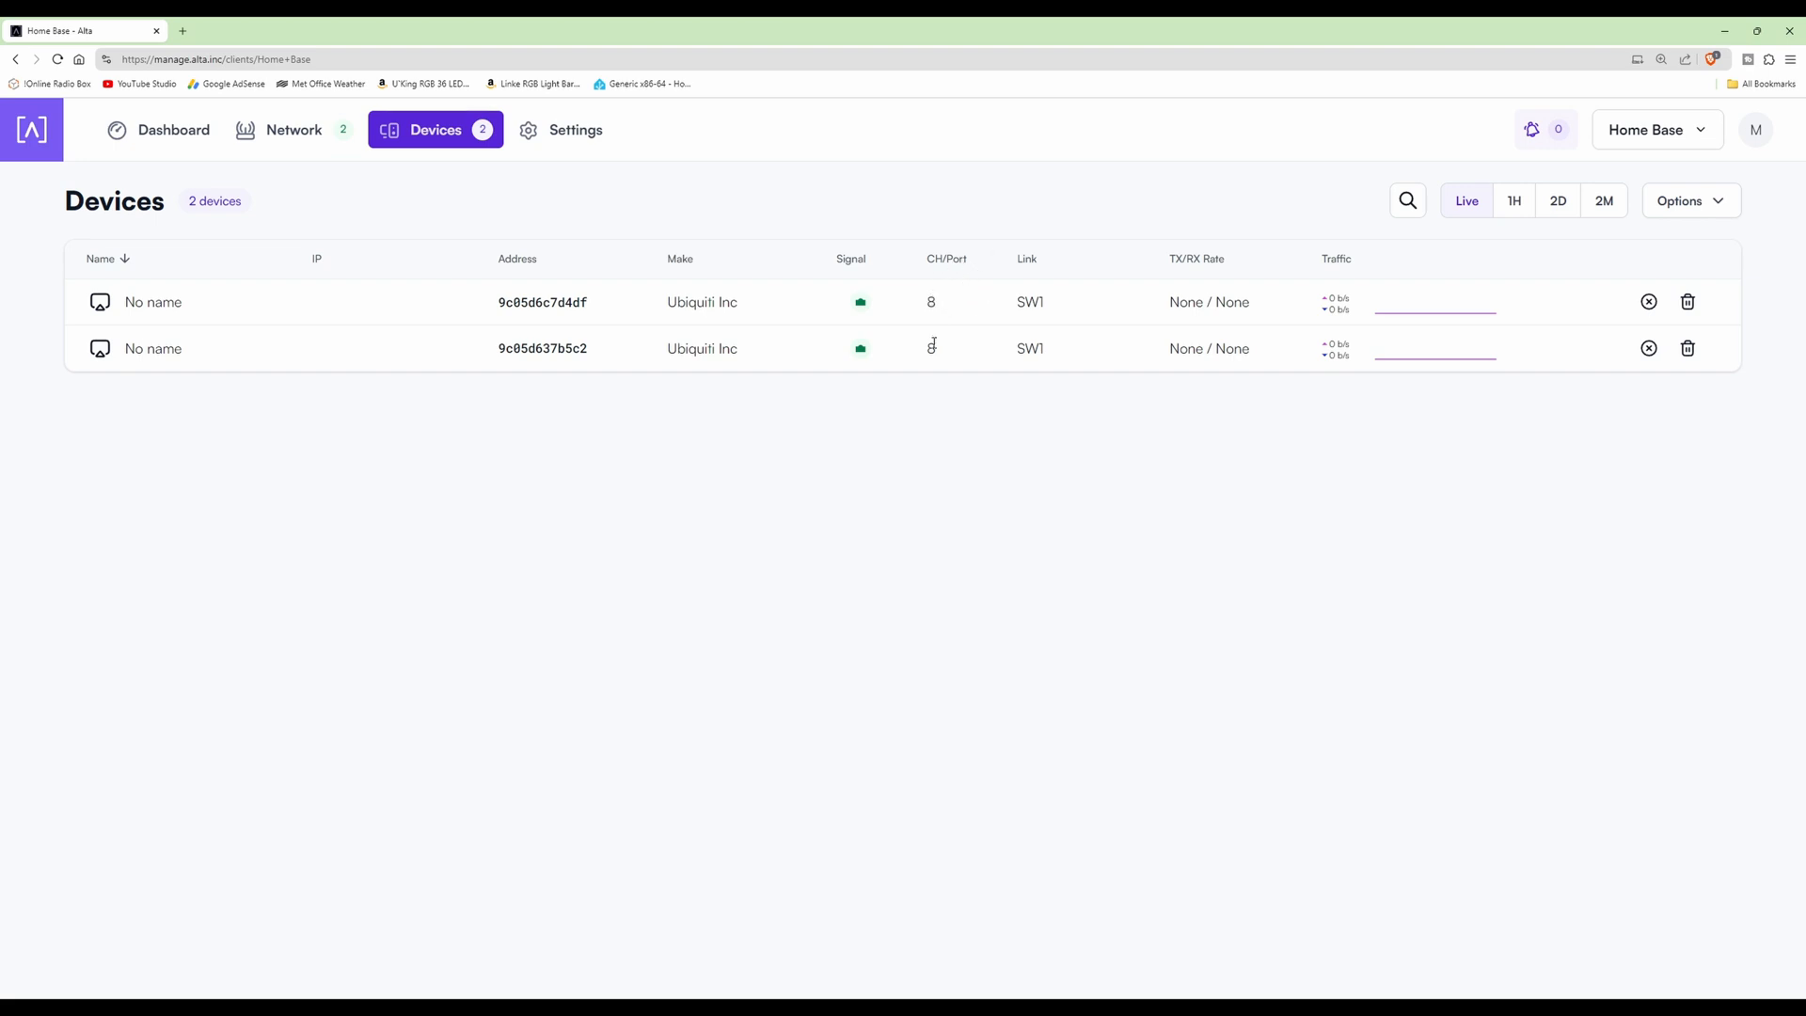
mouse_move(866, 310)
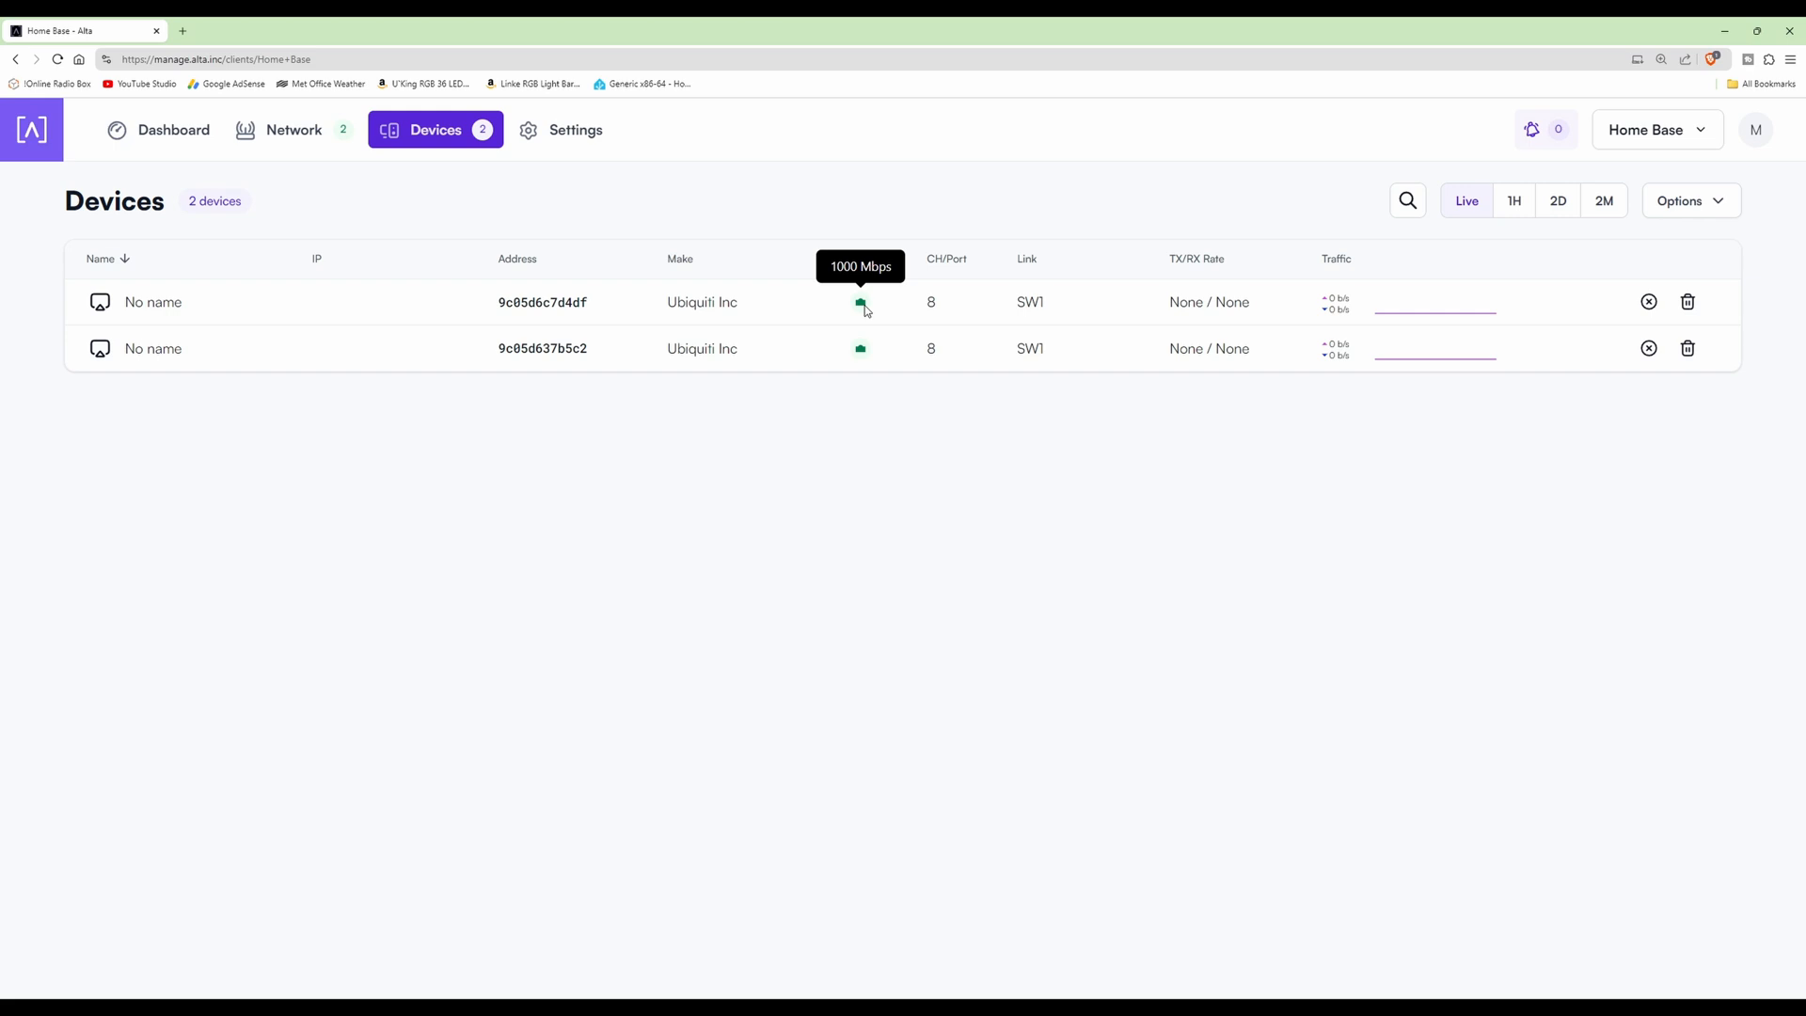
mouse_move(862, 358)
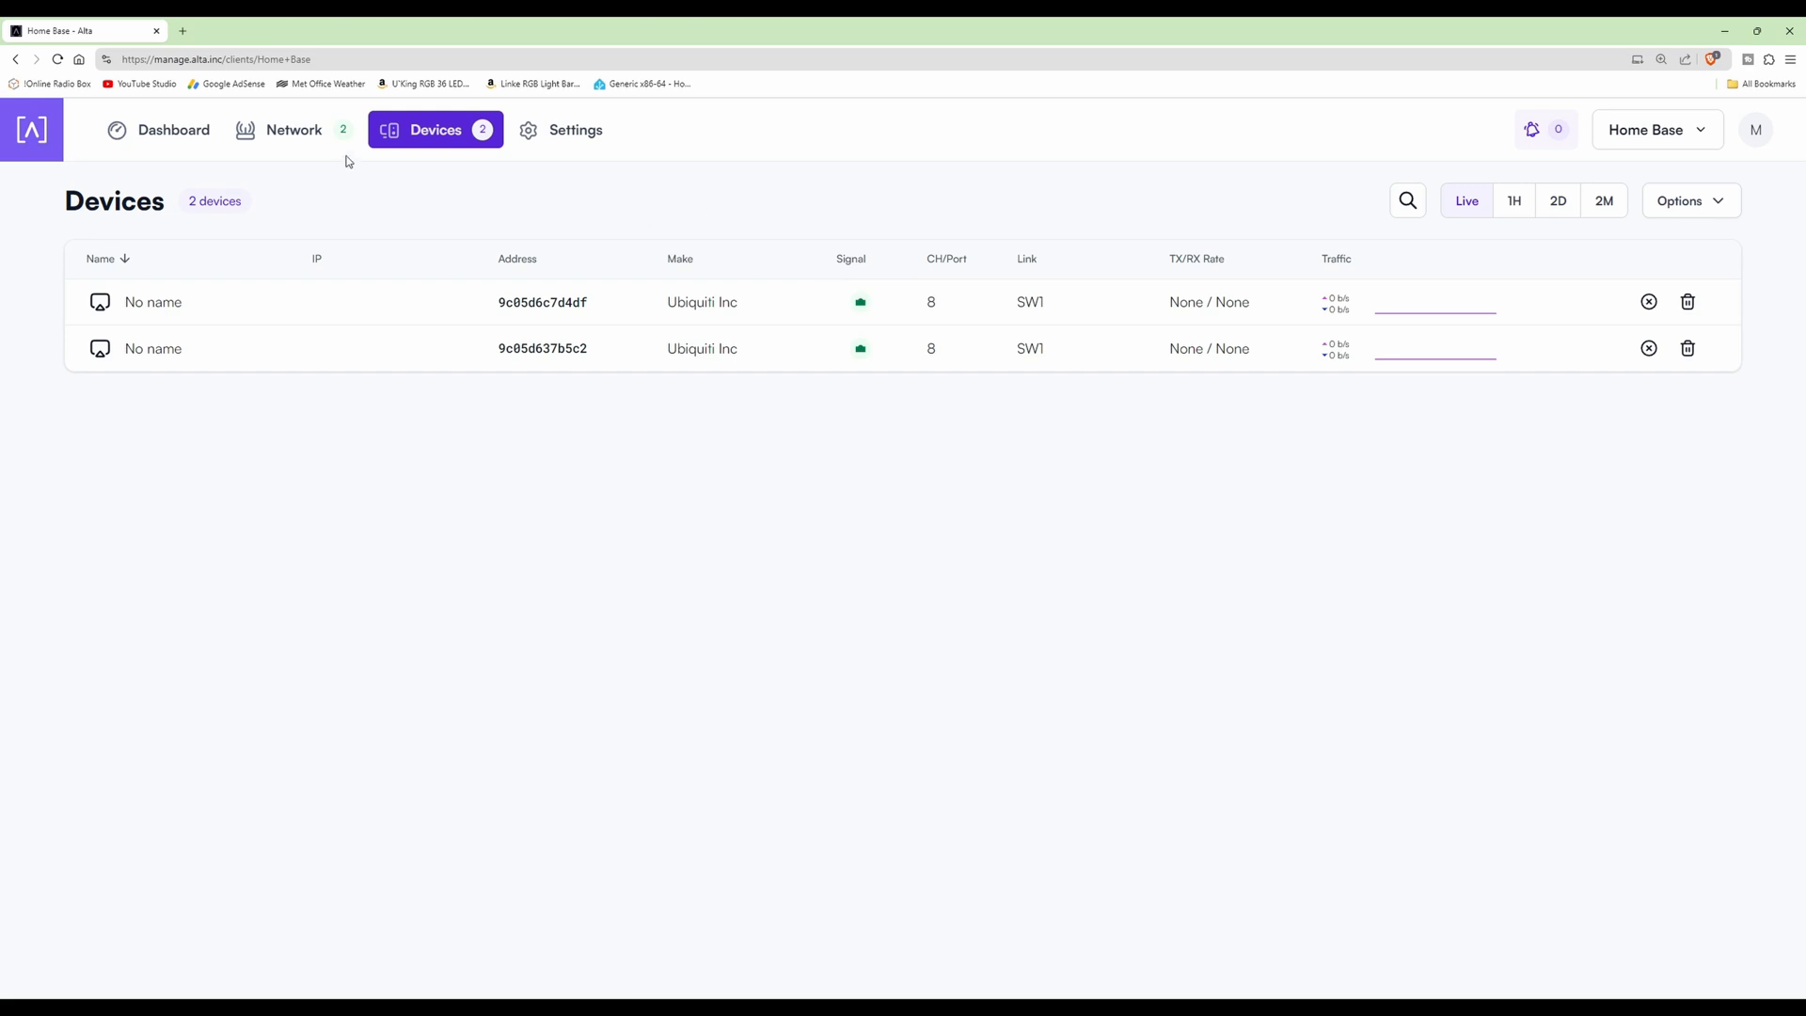
- Open AP01's WiFi settings from the network list and set its 2 GHz channel to 8
left_click(295, 134)
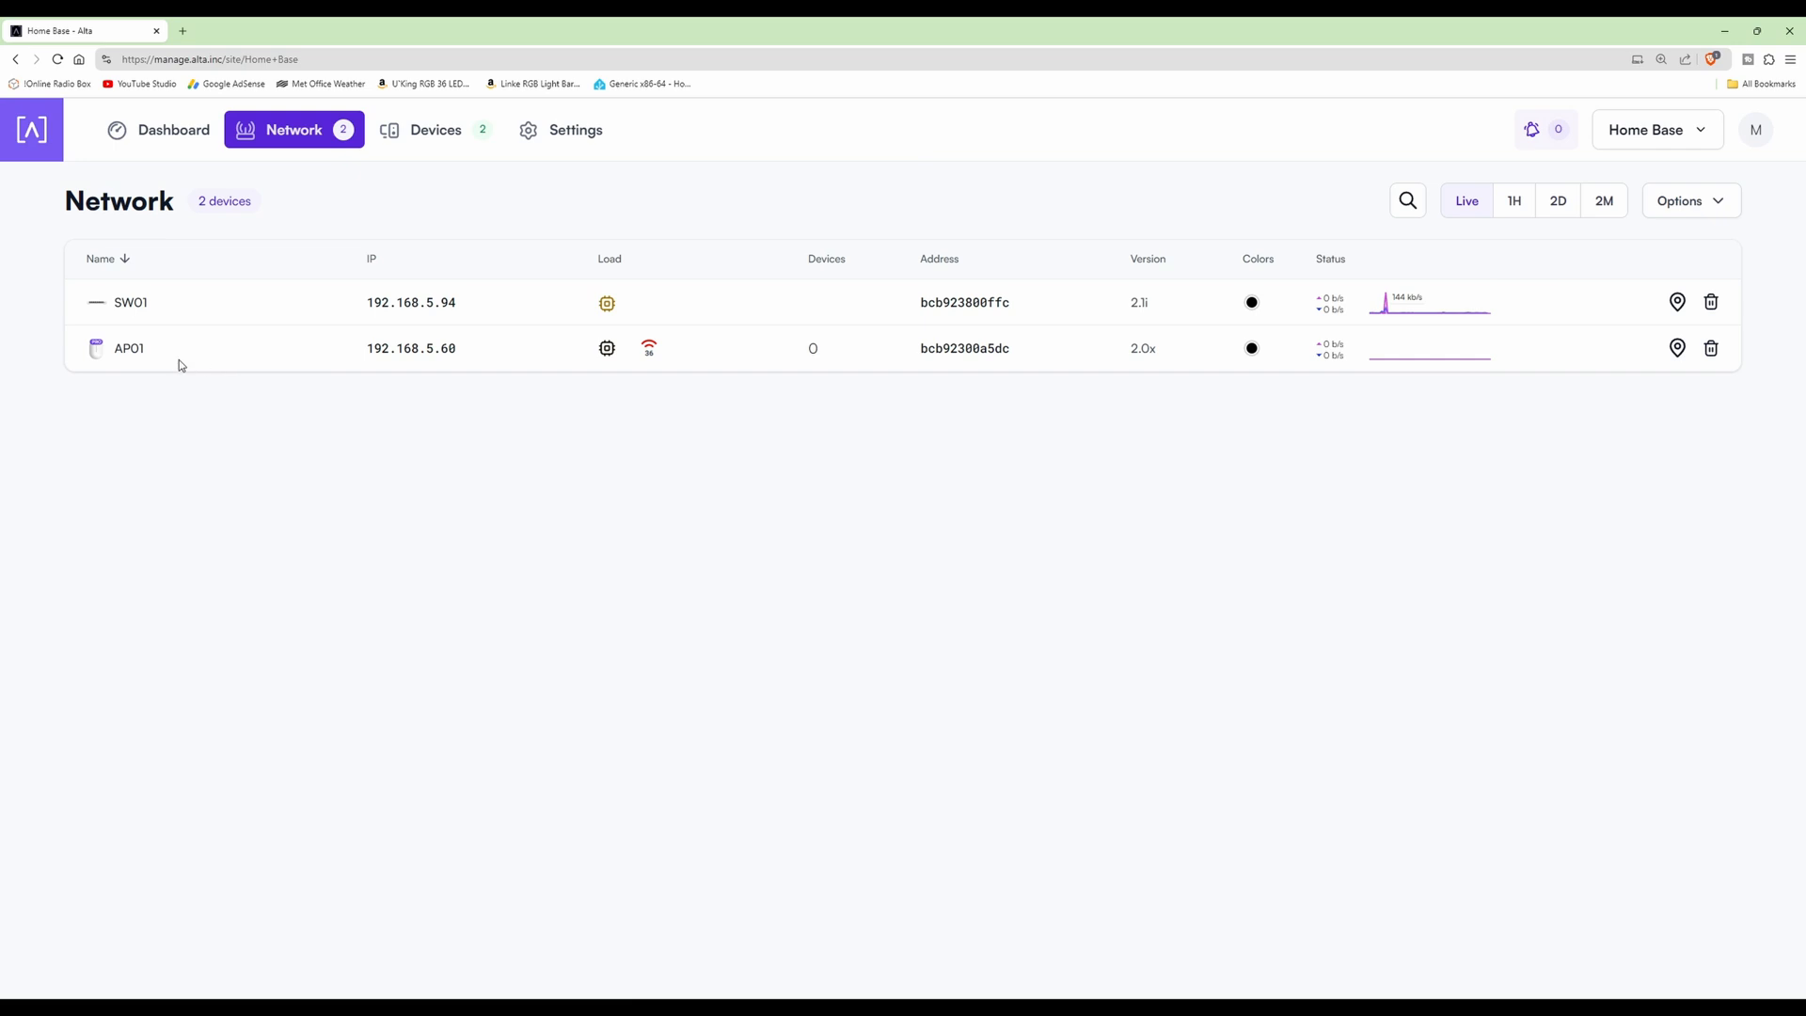
mouse_move(94, 351)
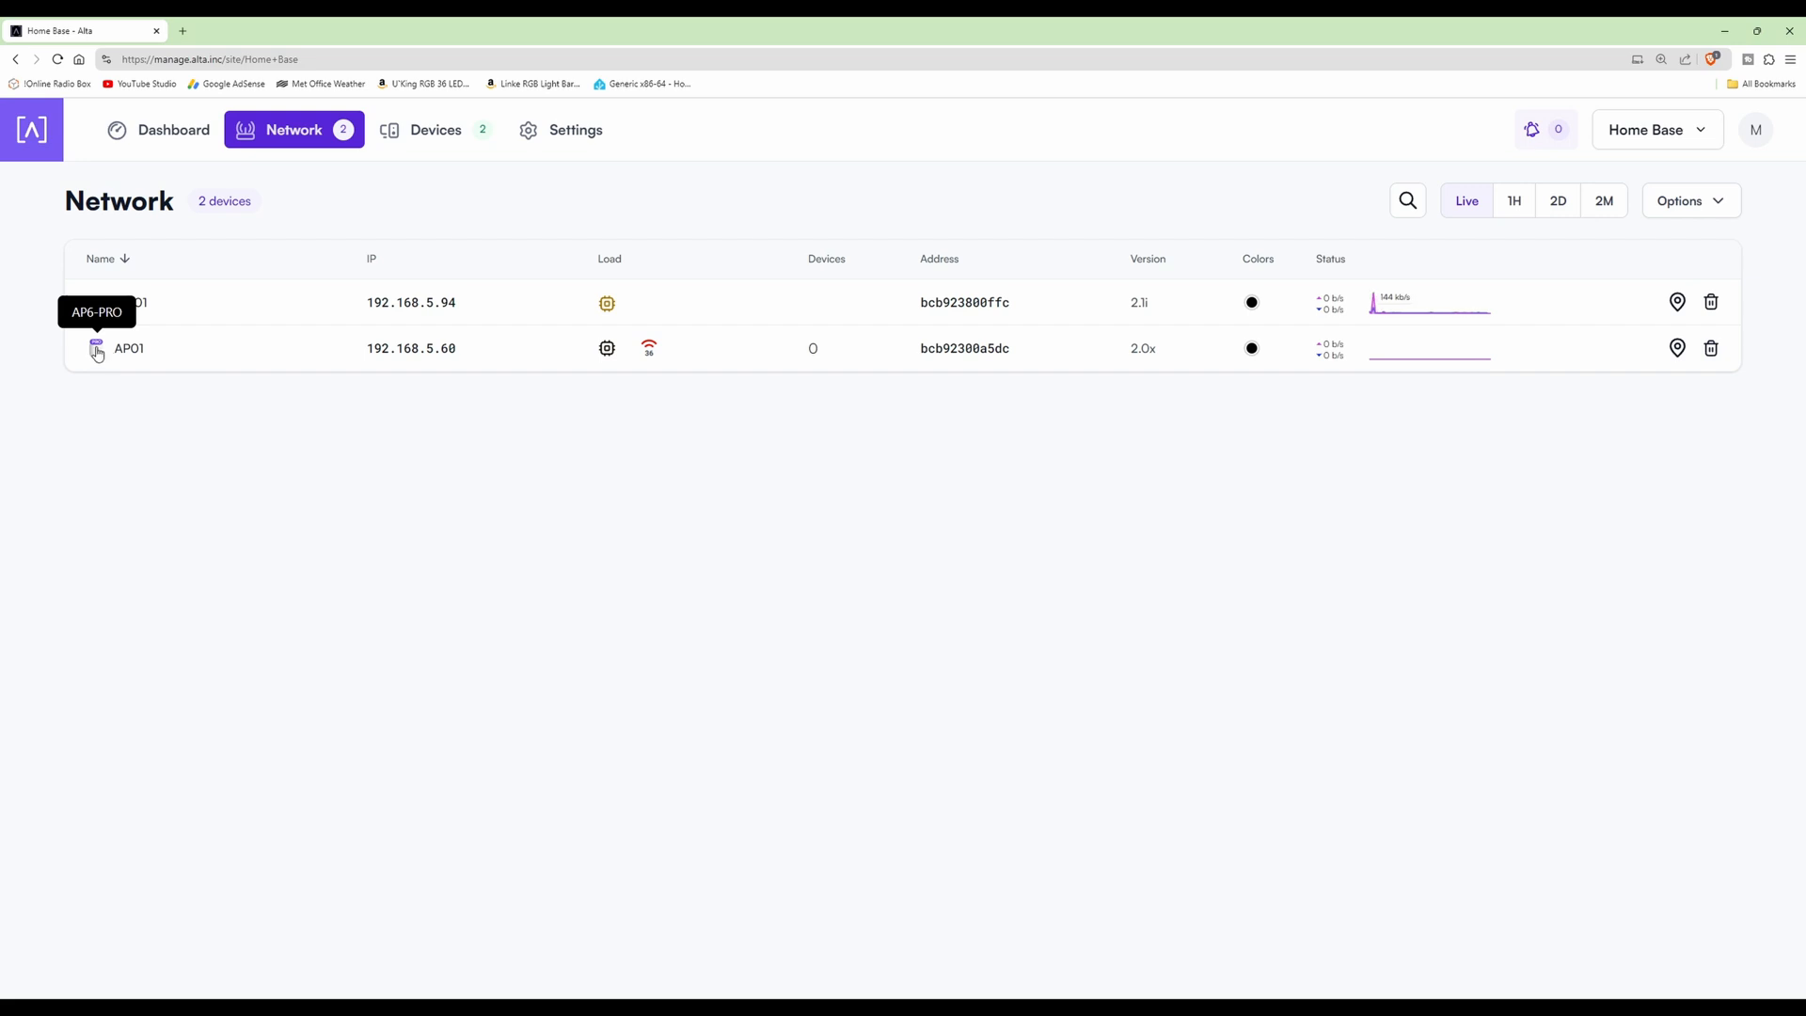
left_click(95, 355)
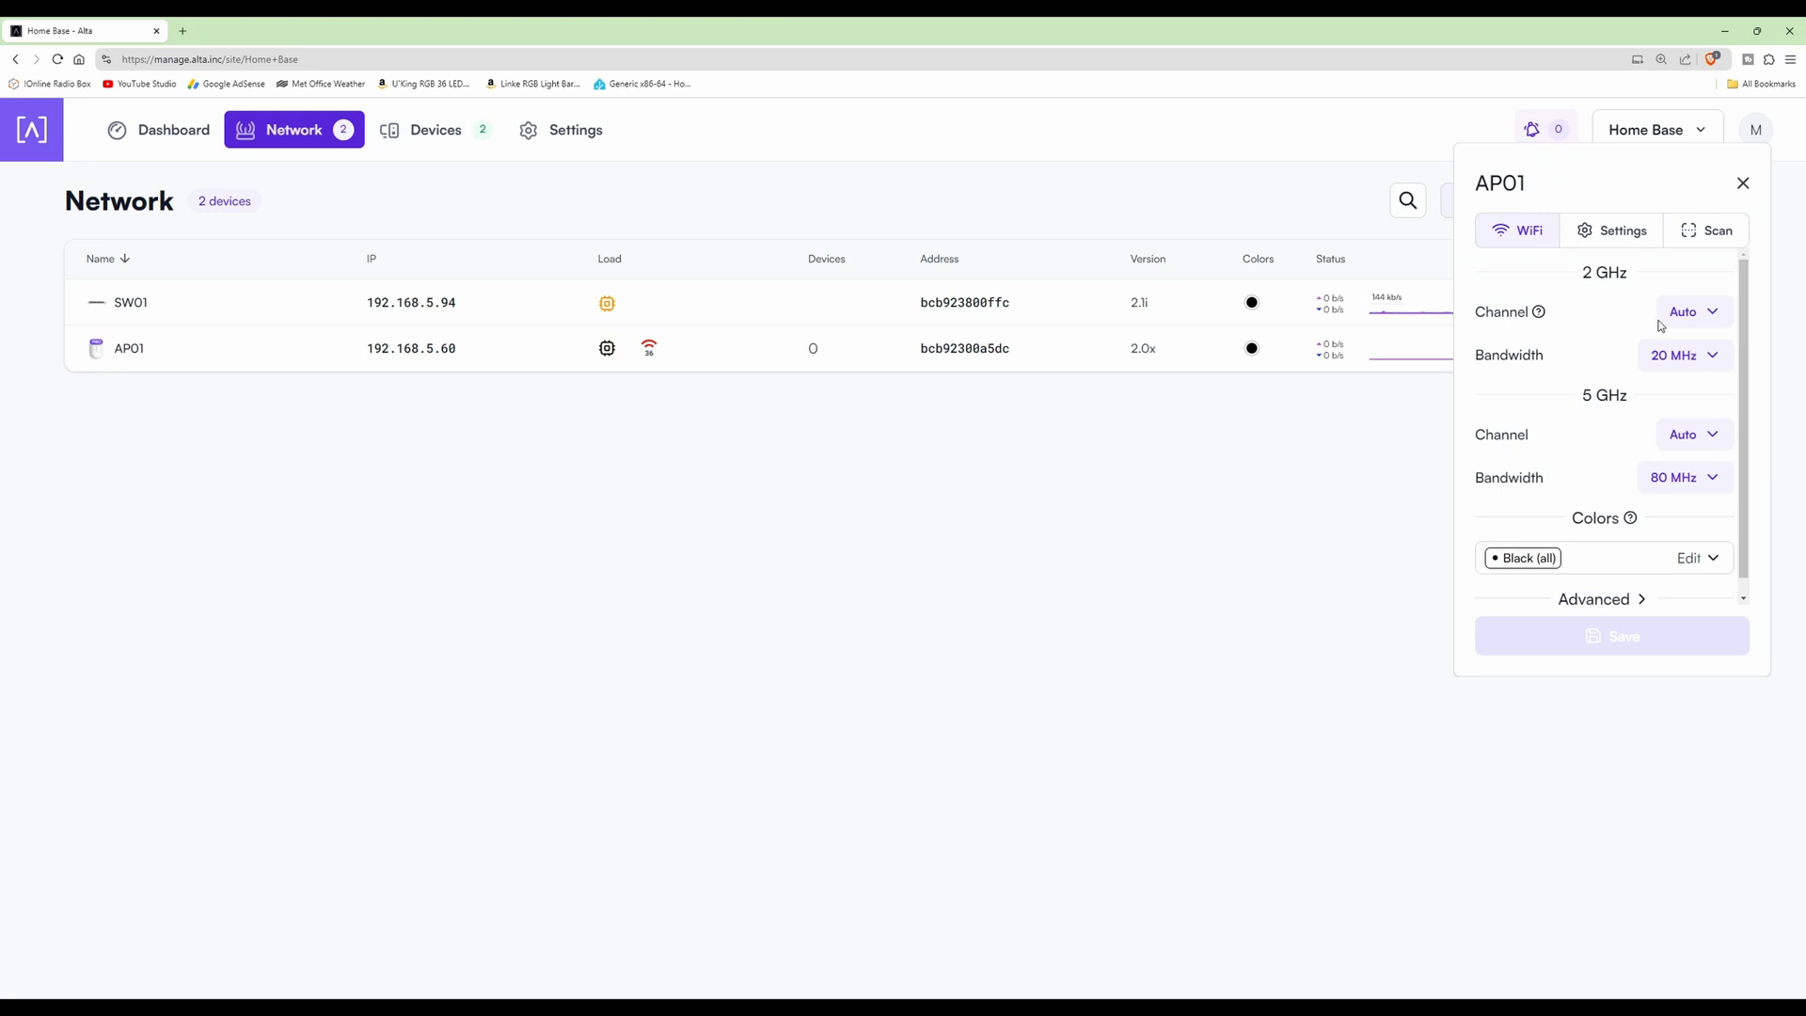
left_click(1701, 320)
scroll(1733, 372, "down", 3)
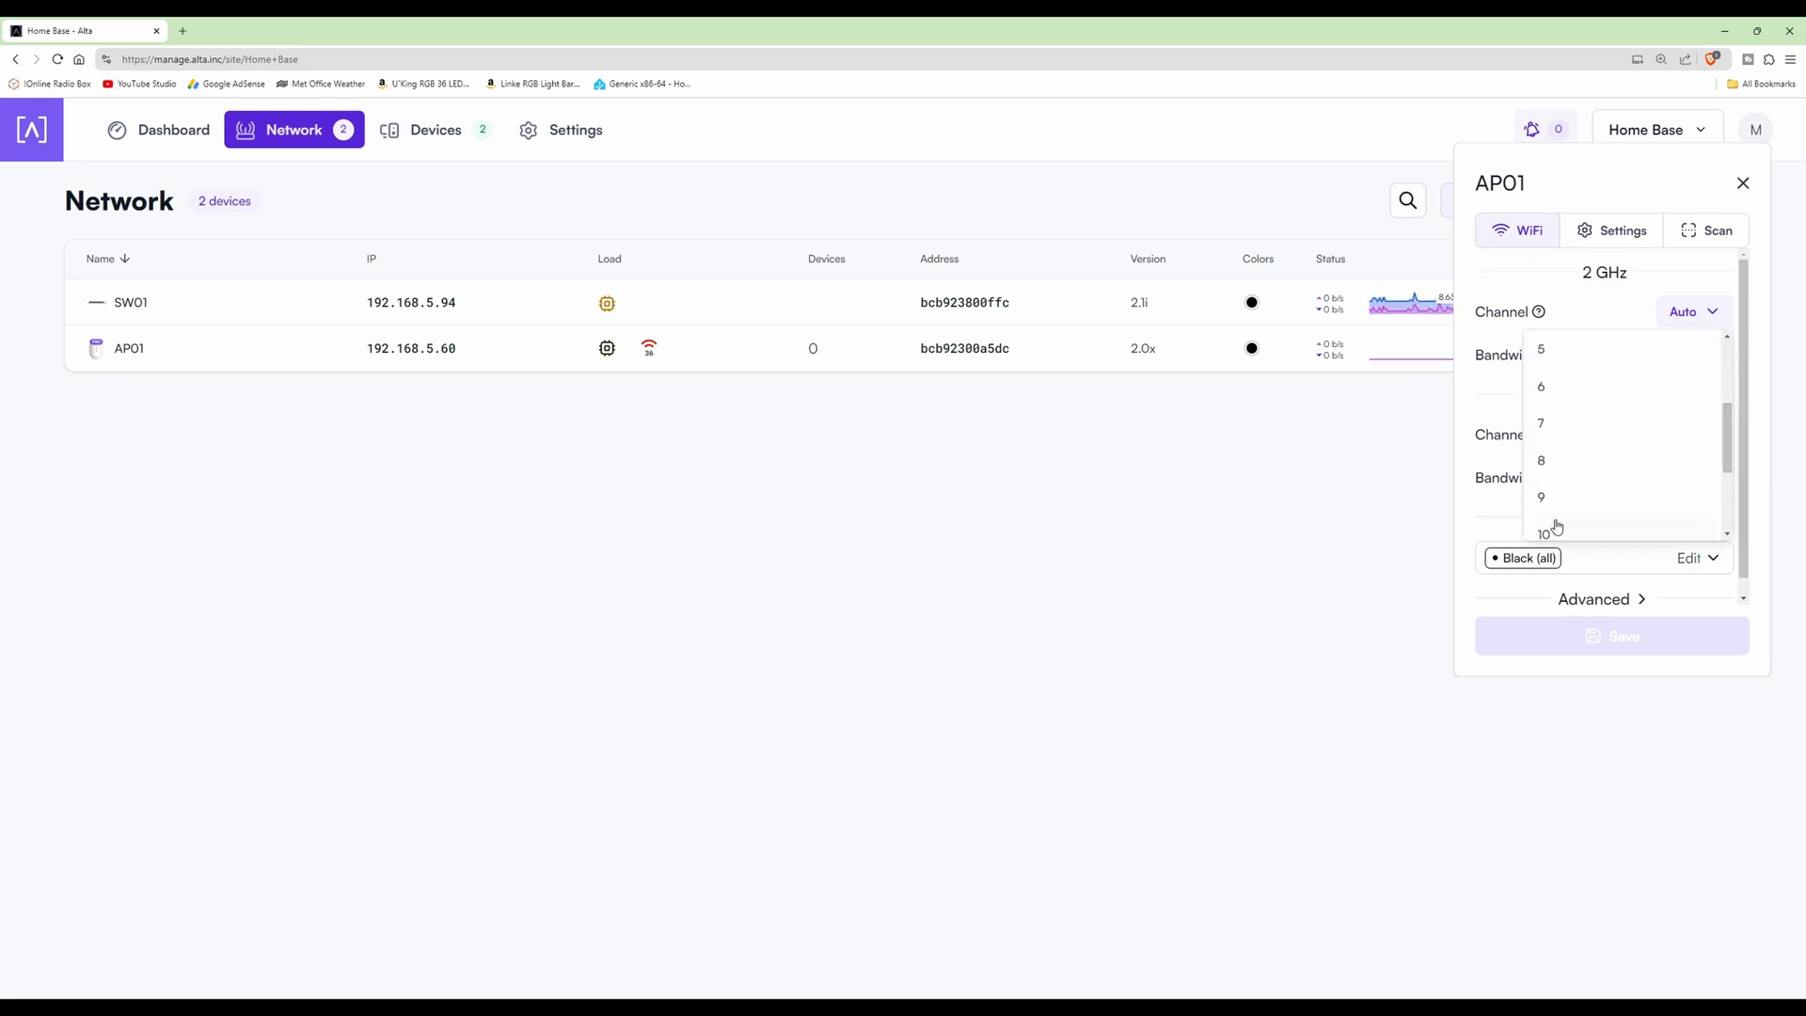
left_click(1553, 462)
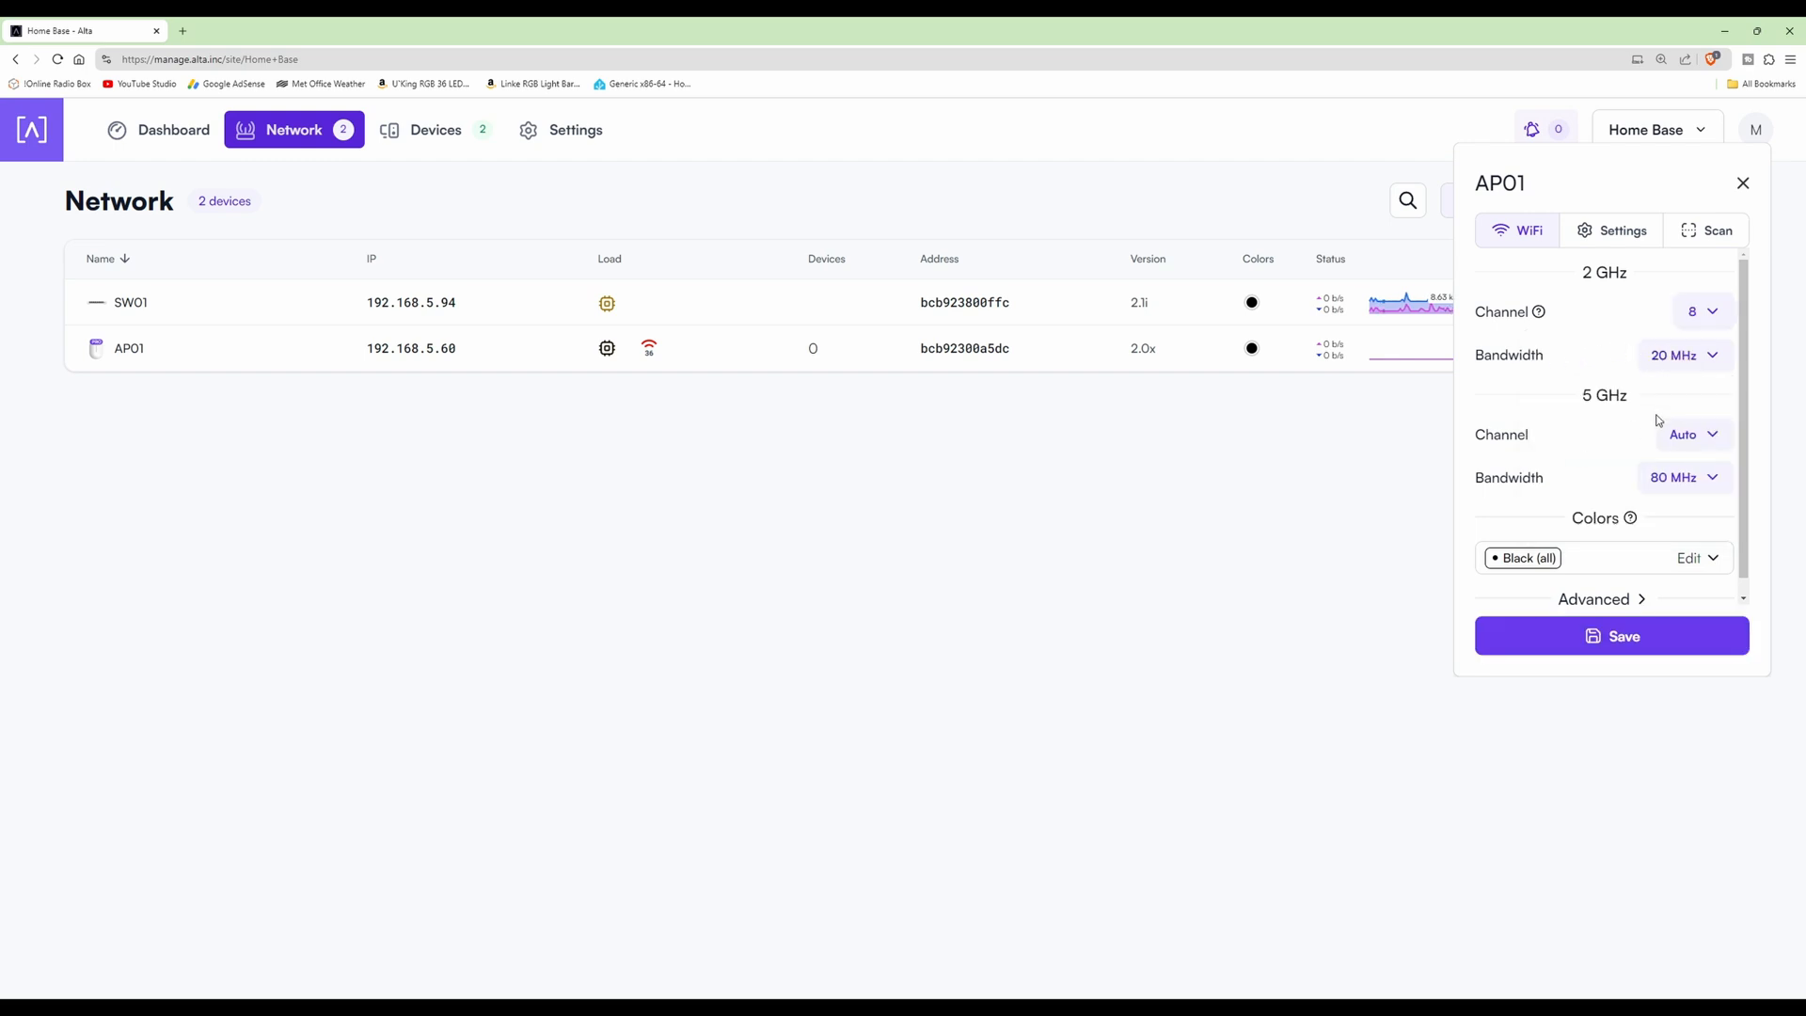
- Set AP01's 5 GHz bandwidth to 160 MHz and its 5 GHz channel to 120
scroll(1658, 421, "down", 1)
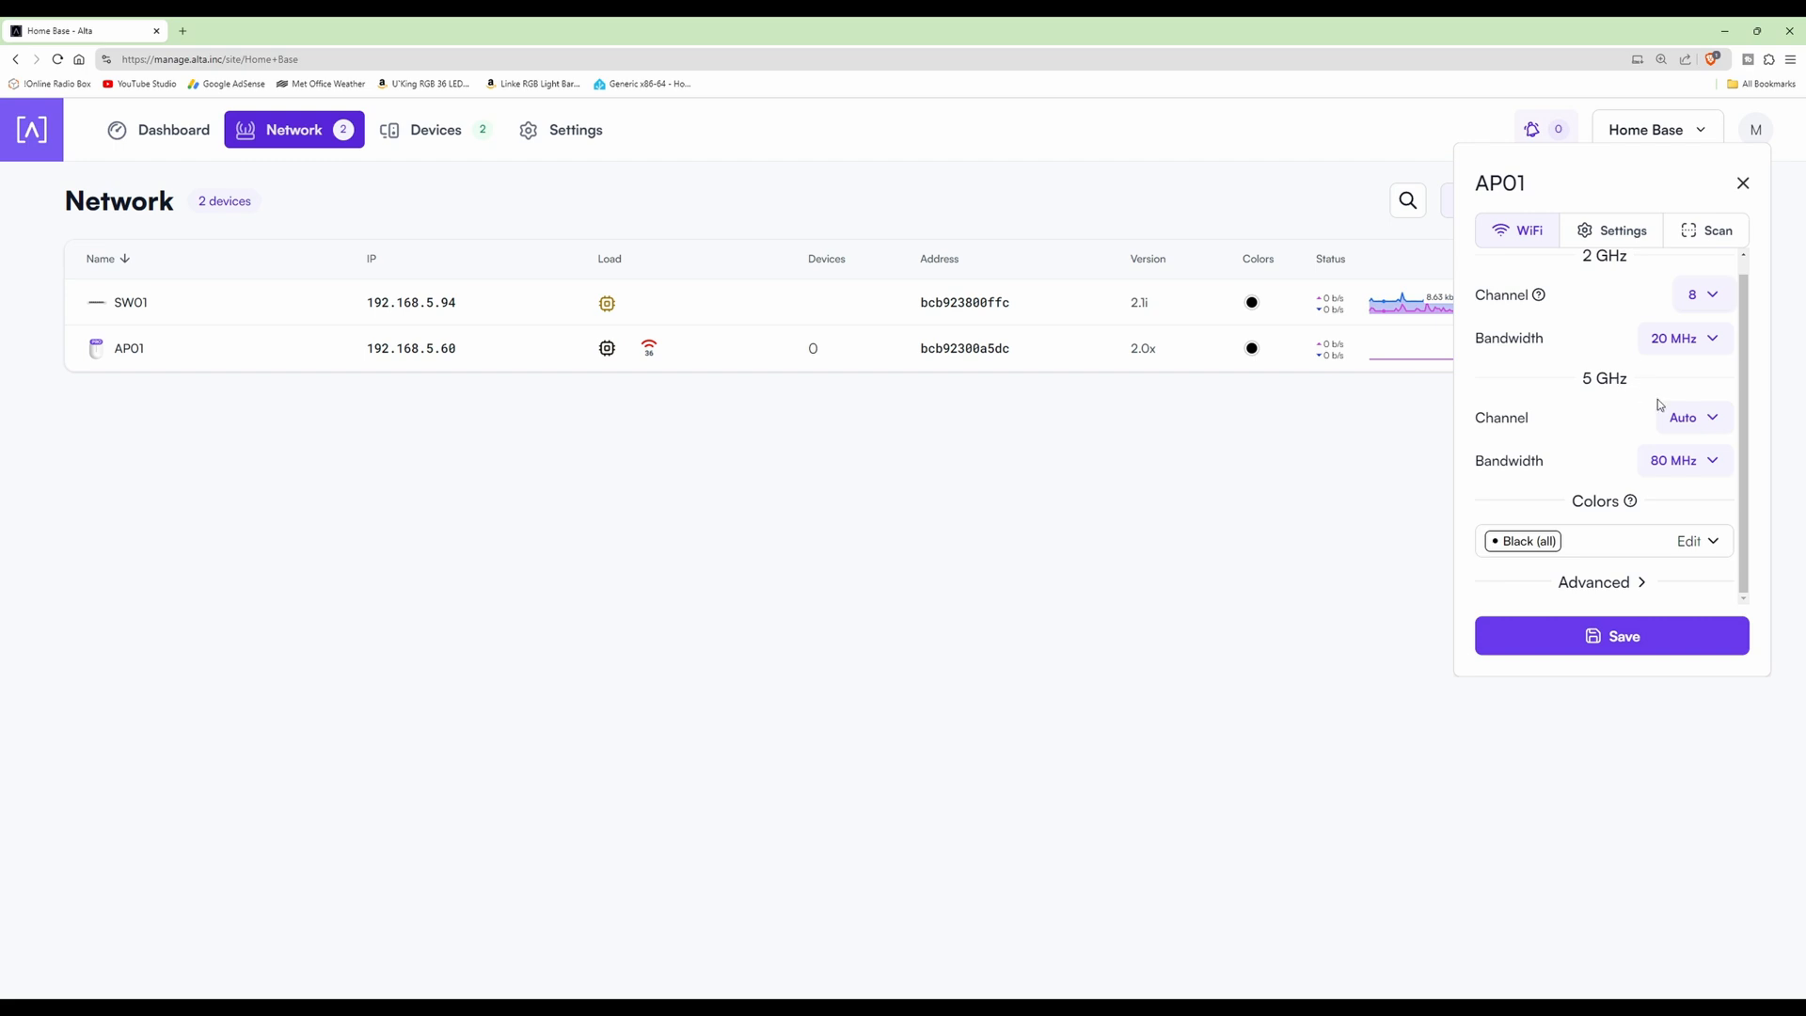
left_click(1699, 460)
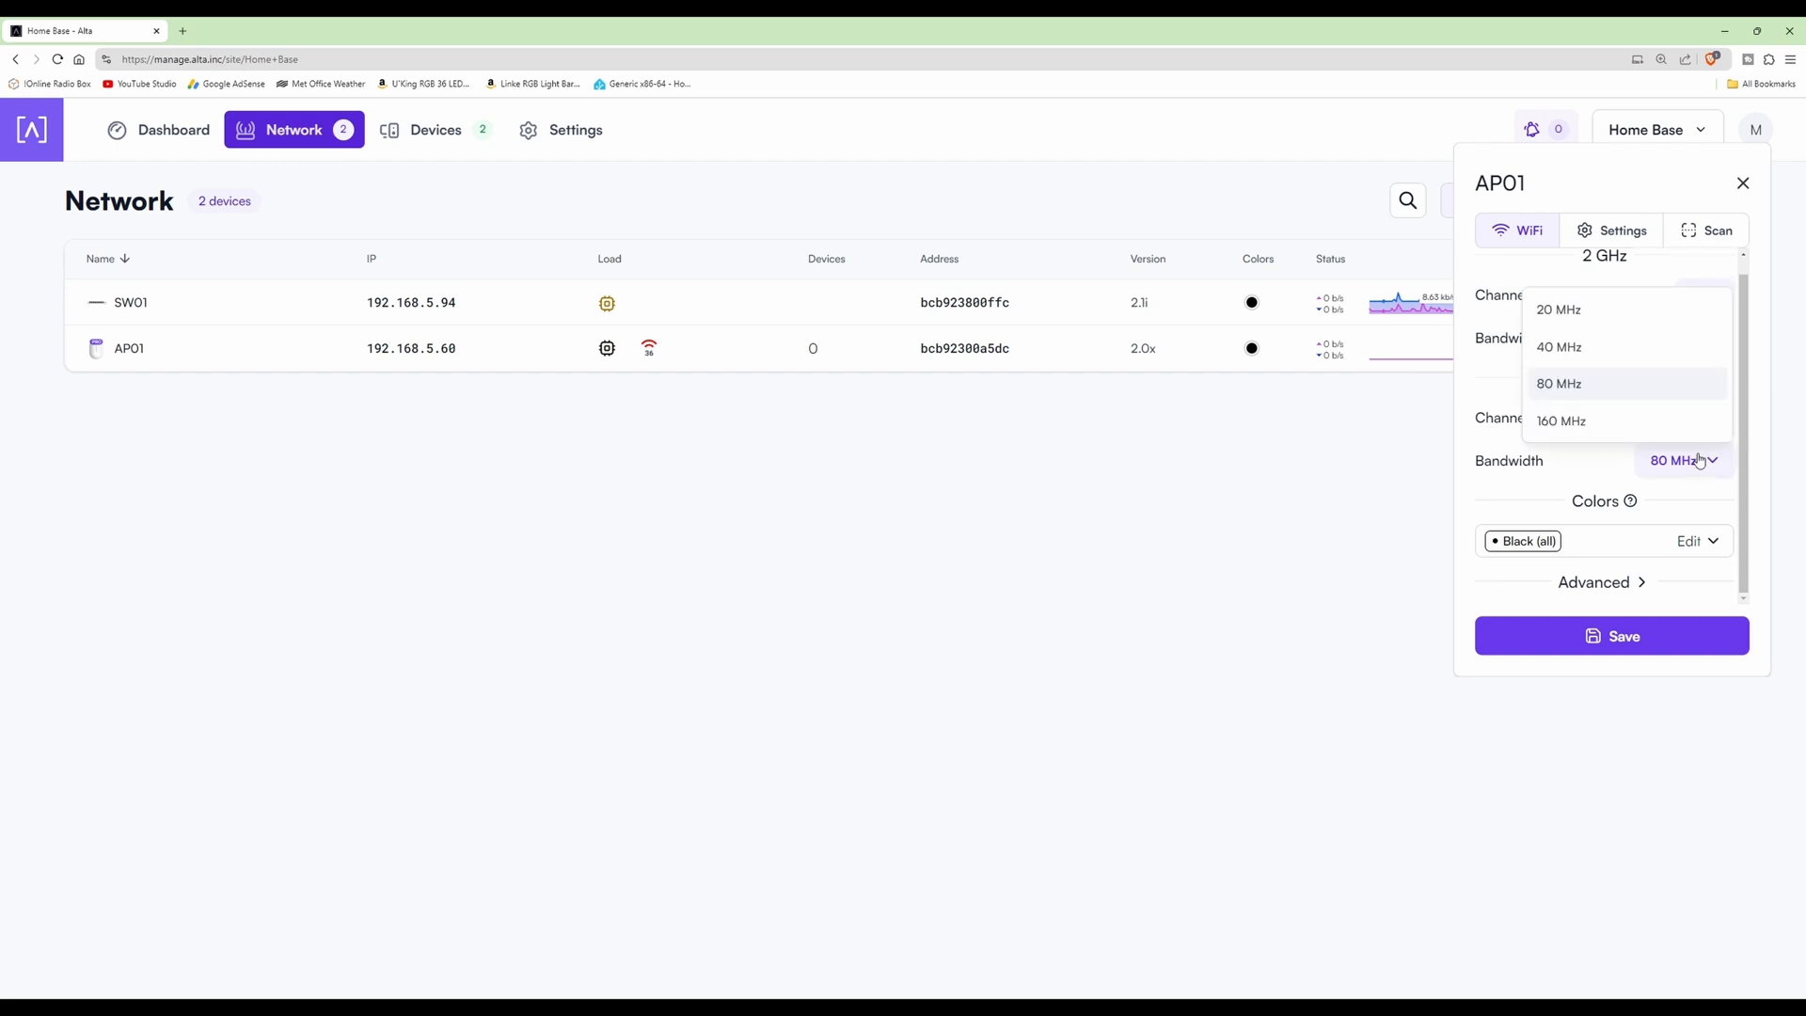
left_click(1563, 421)
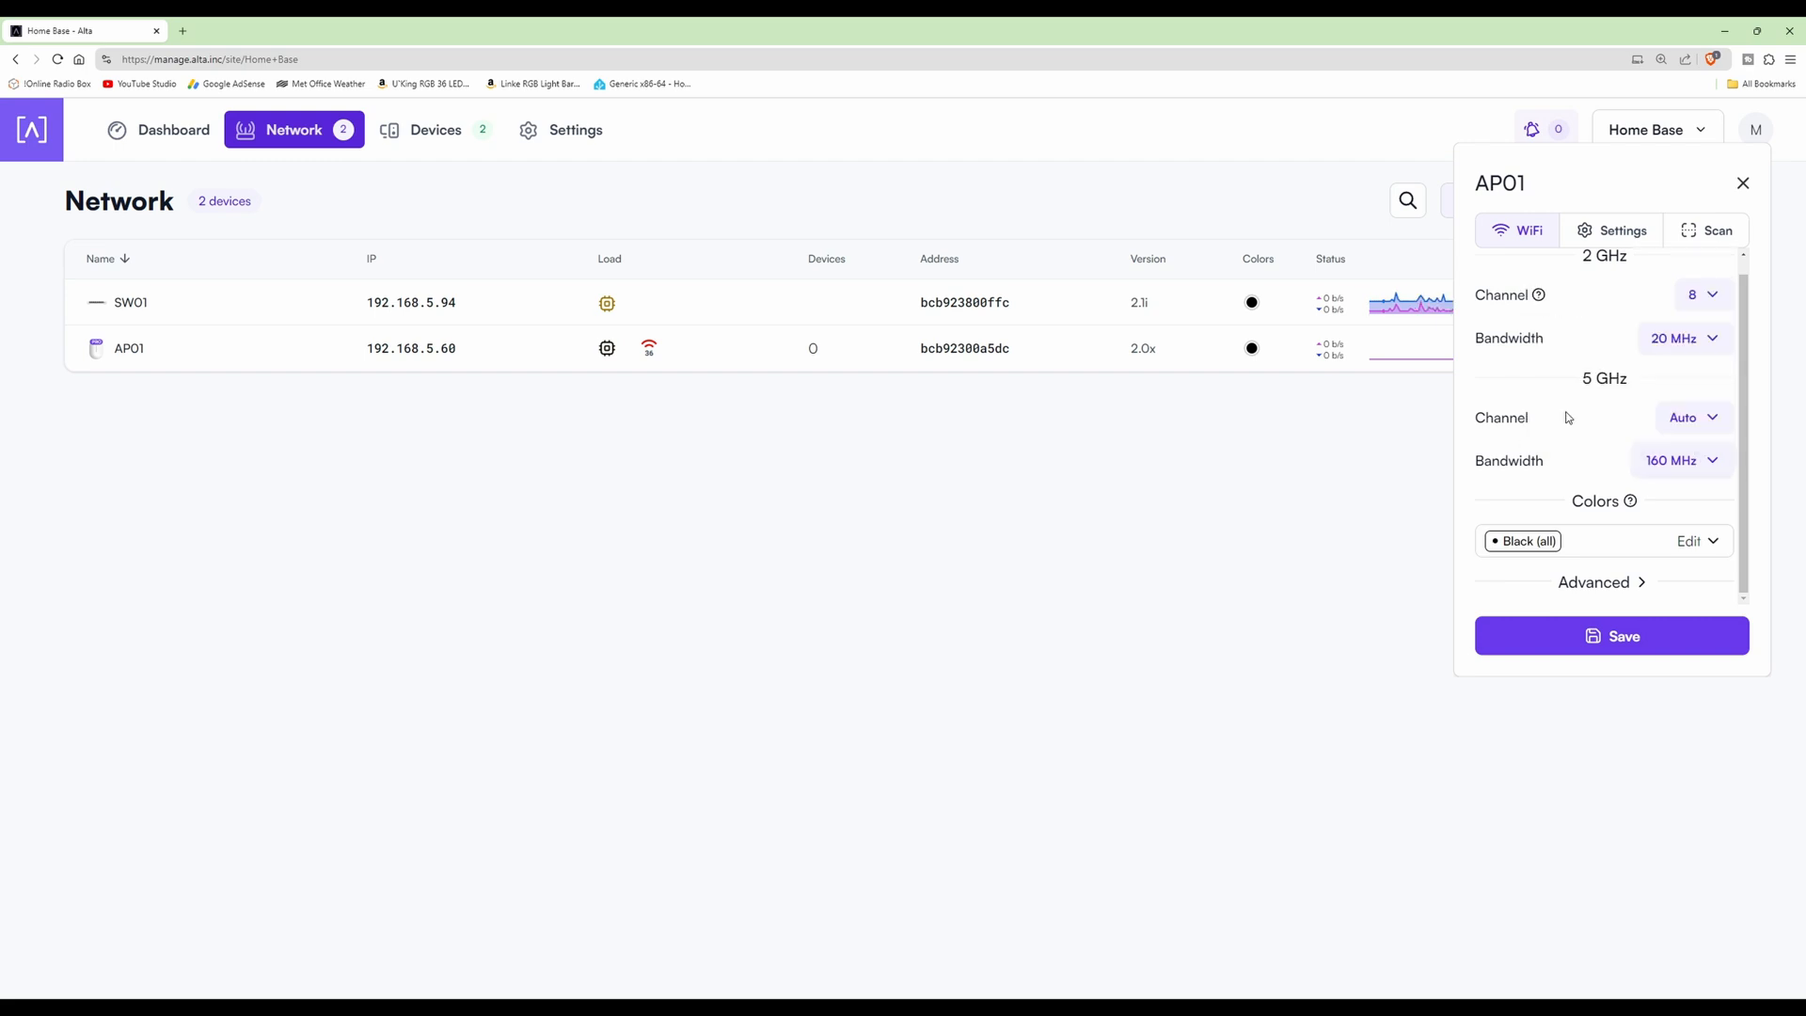
left_click(1705, 424)
left_click_drag(1729, 470, 1735, 575)
left_click(1576, 529)
- Set AP01's 2 GHz and 5 GHz TX power to High in the advanced options and save the WiFi settings
left_click(1597, 585)
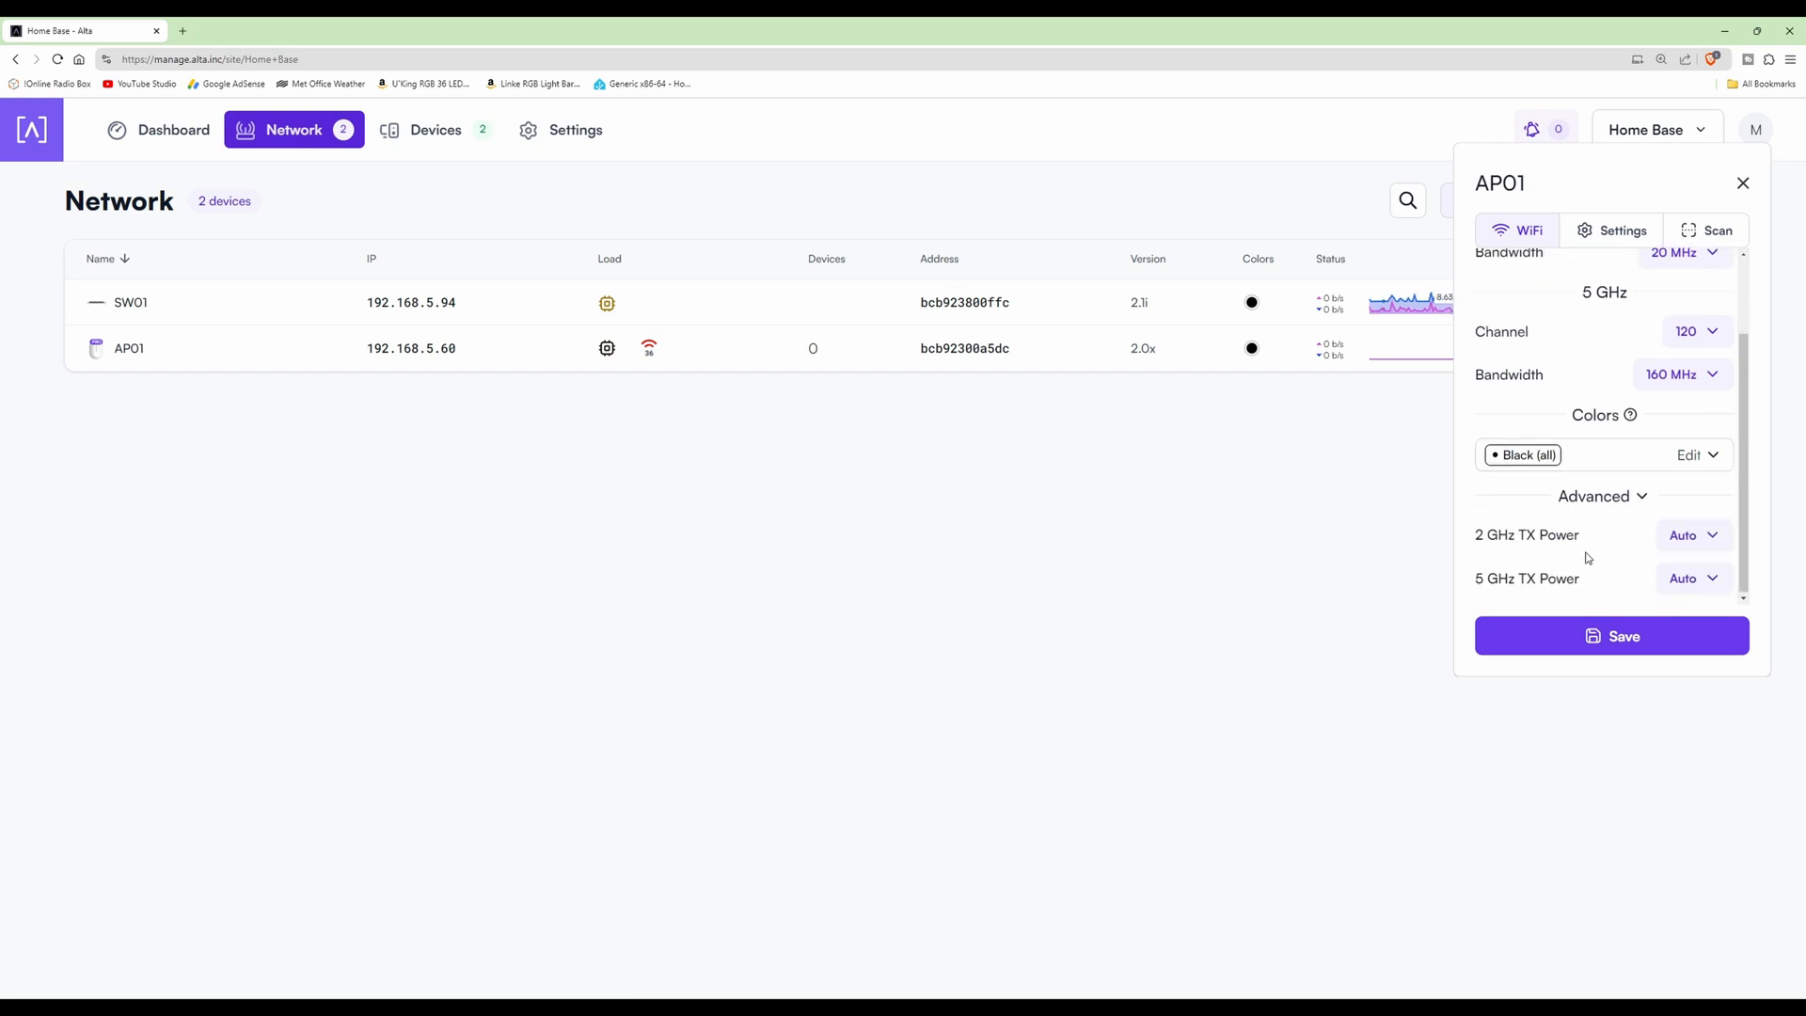
left_click(1598, 497)
left_click(1598, 580)
left_click(1705, 540)
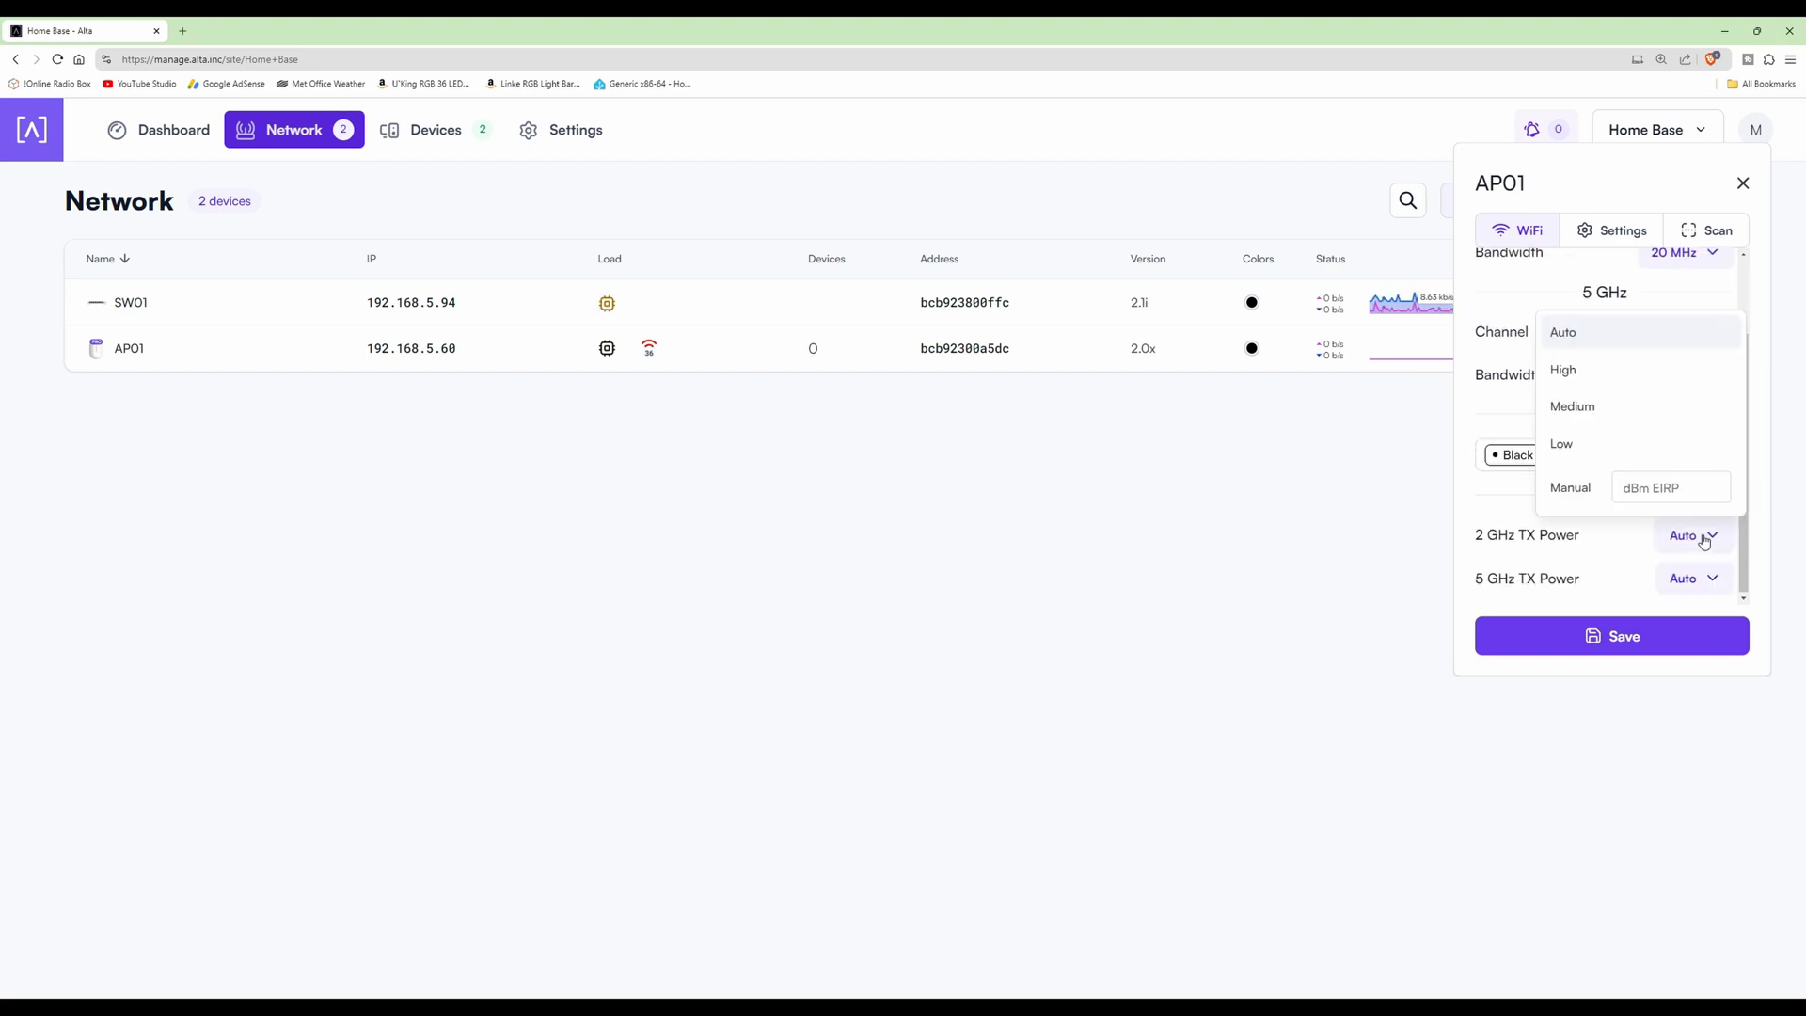
left_click(1576, 380)
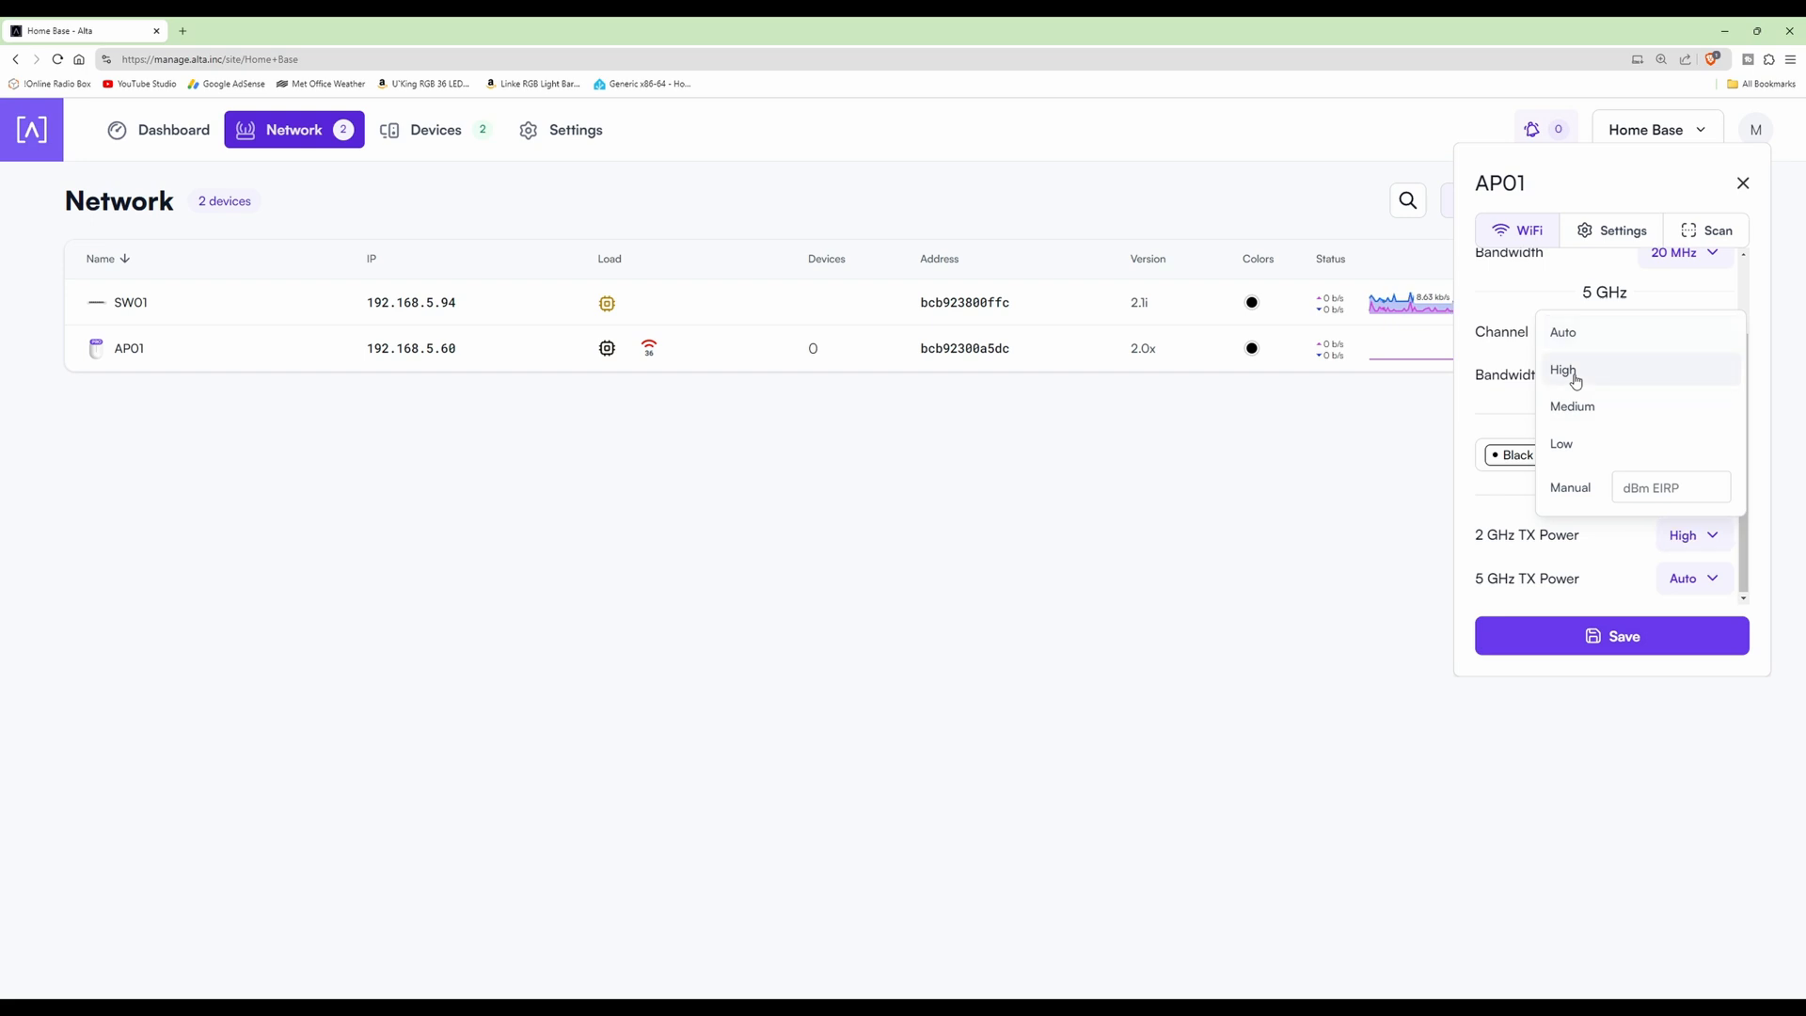
left_click(1688, 580)
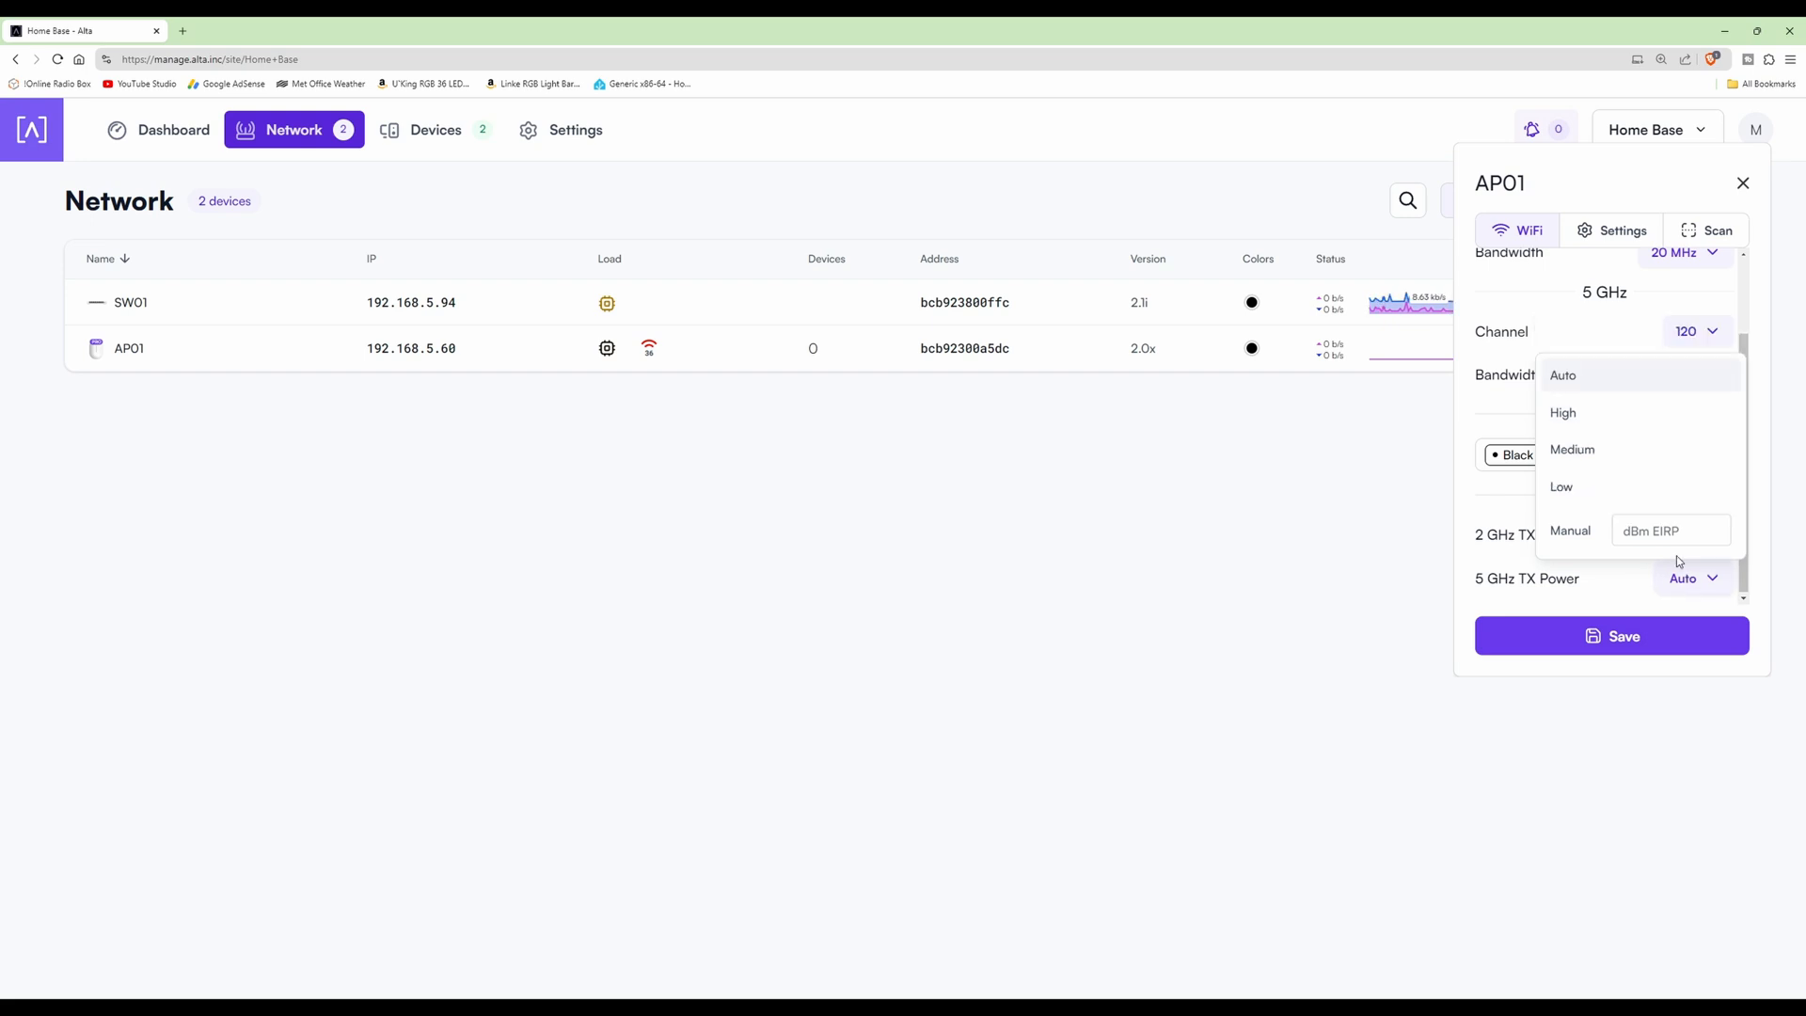
left_click(1573, 419)
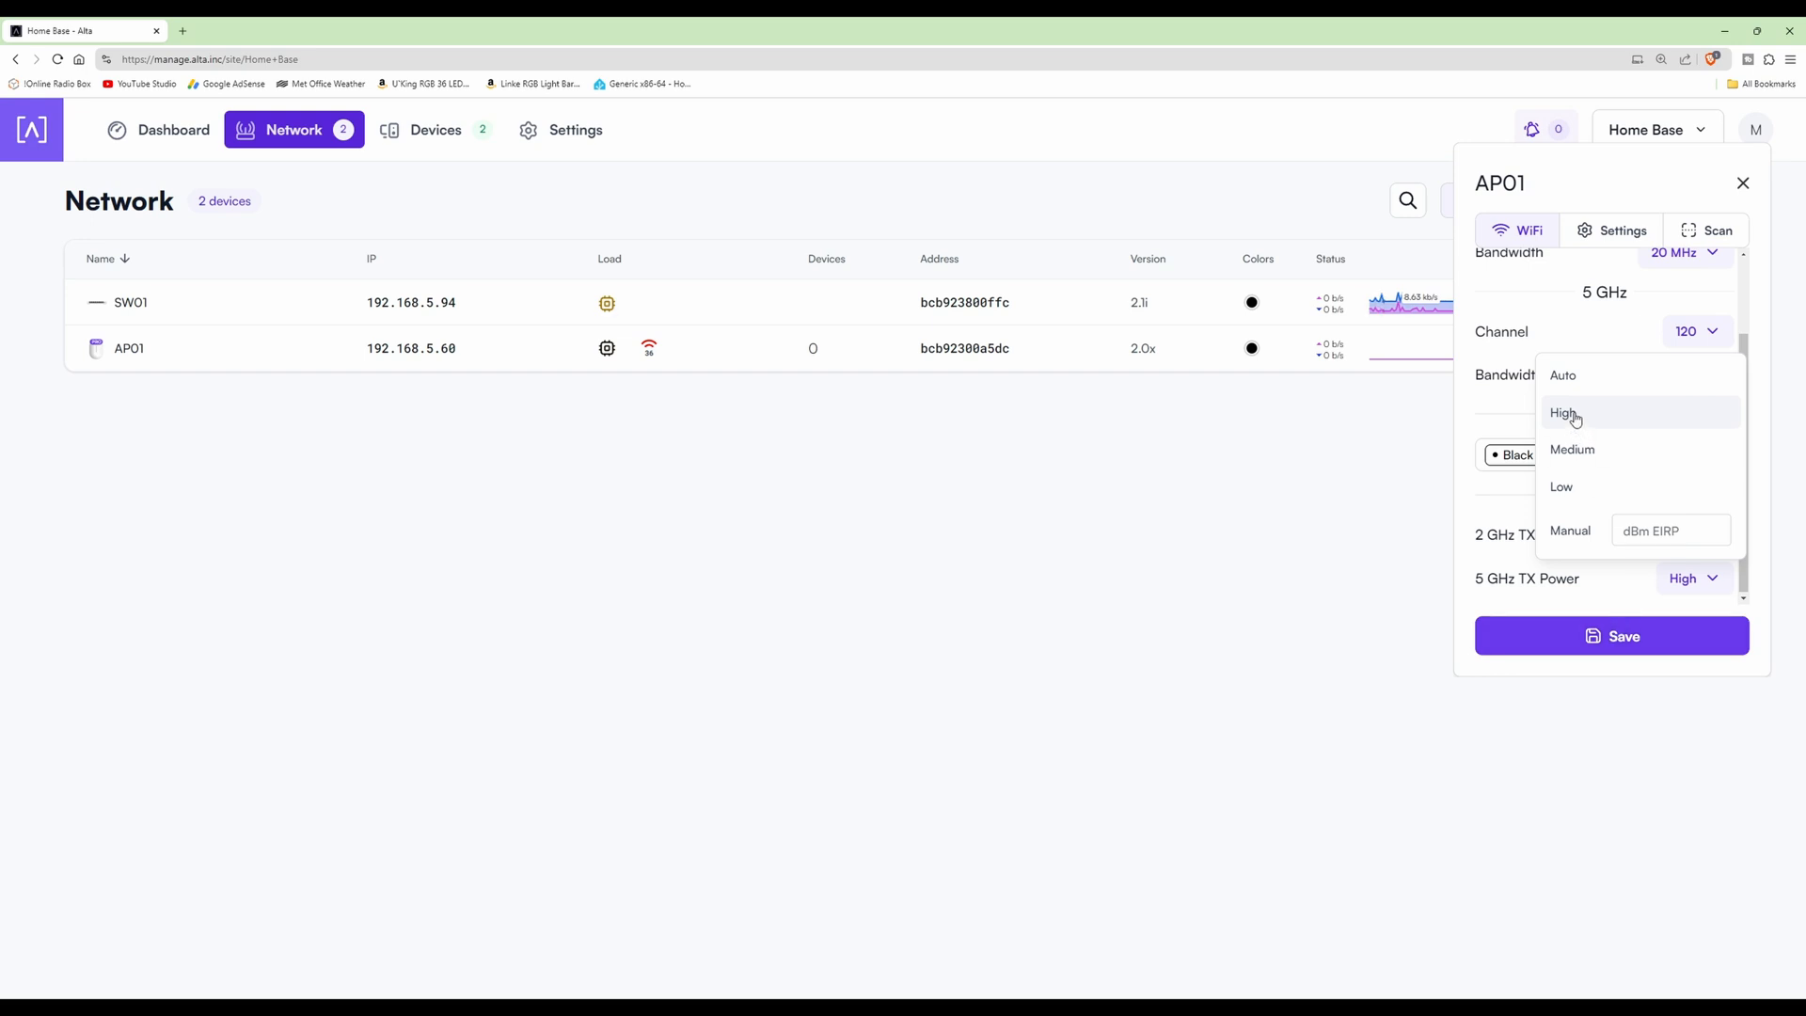
left_click(1689, 579)
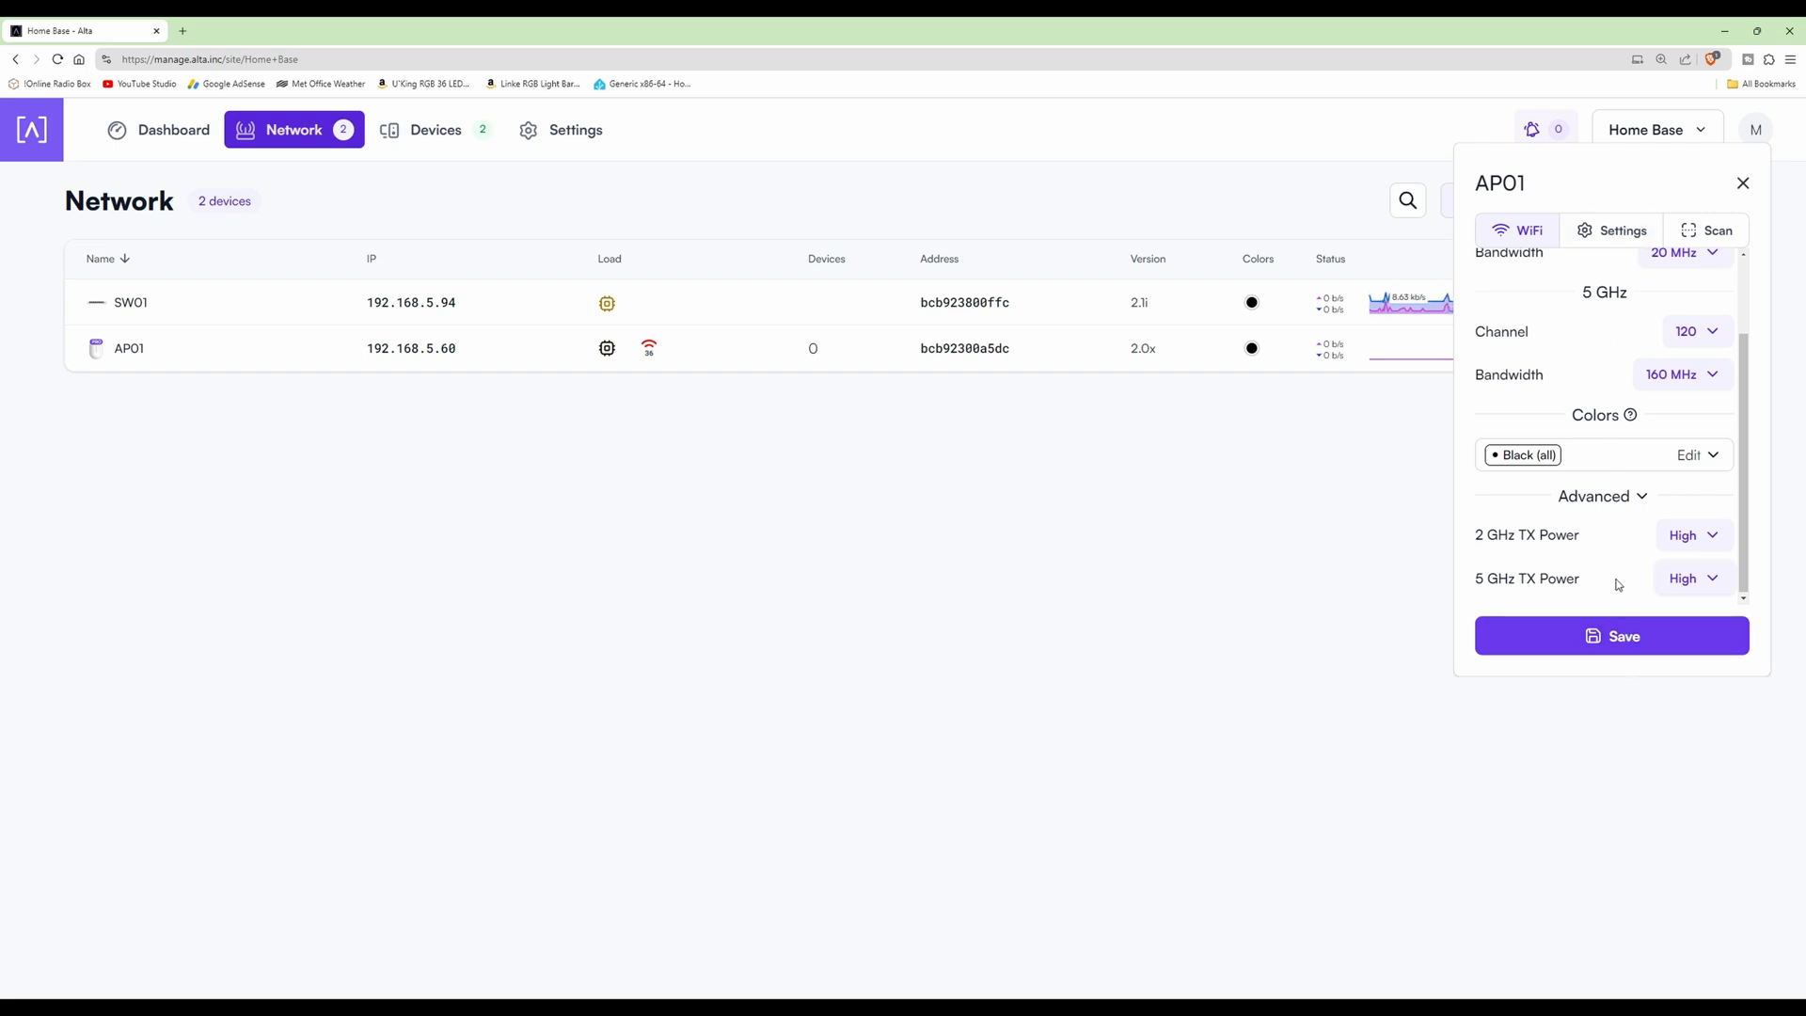
left_click(1620, 637)
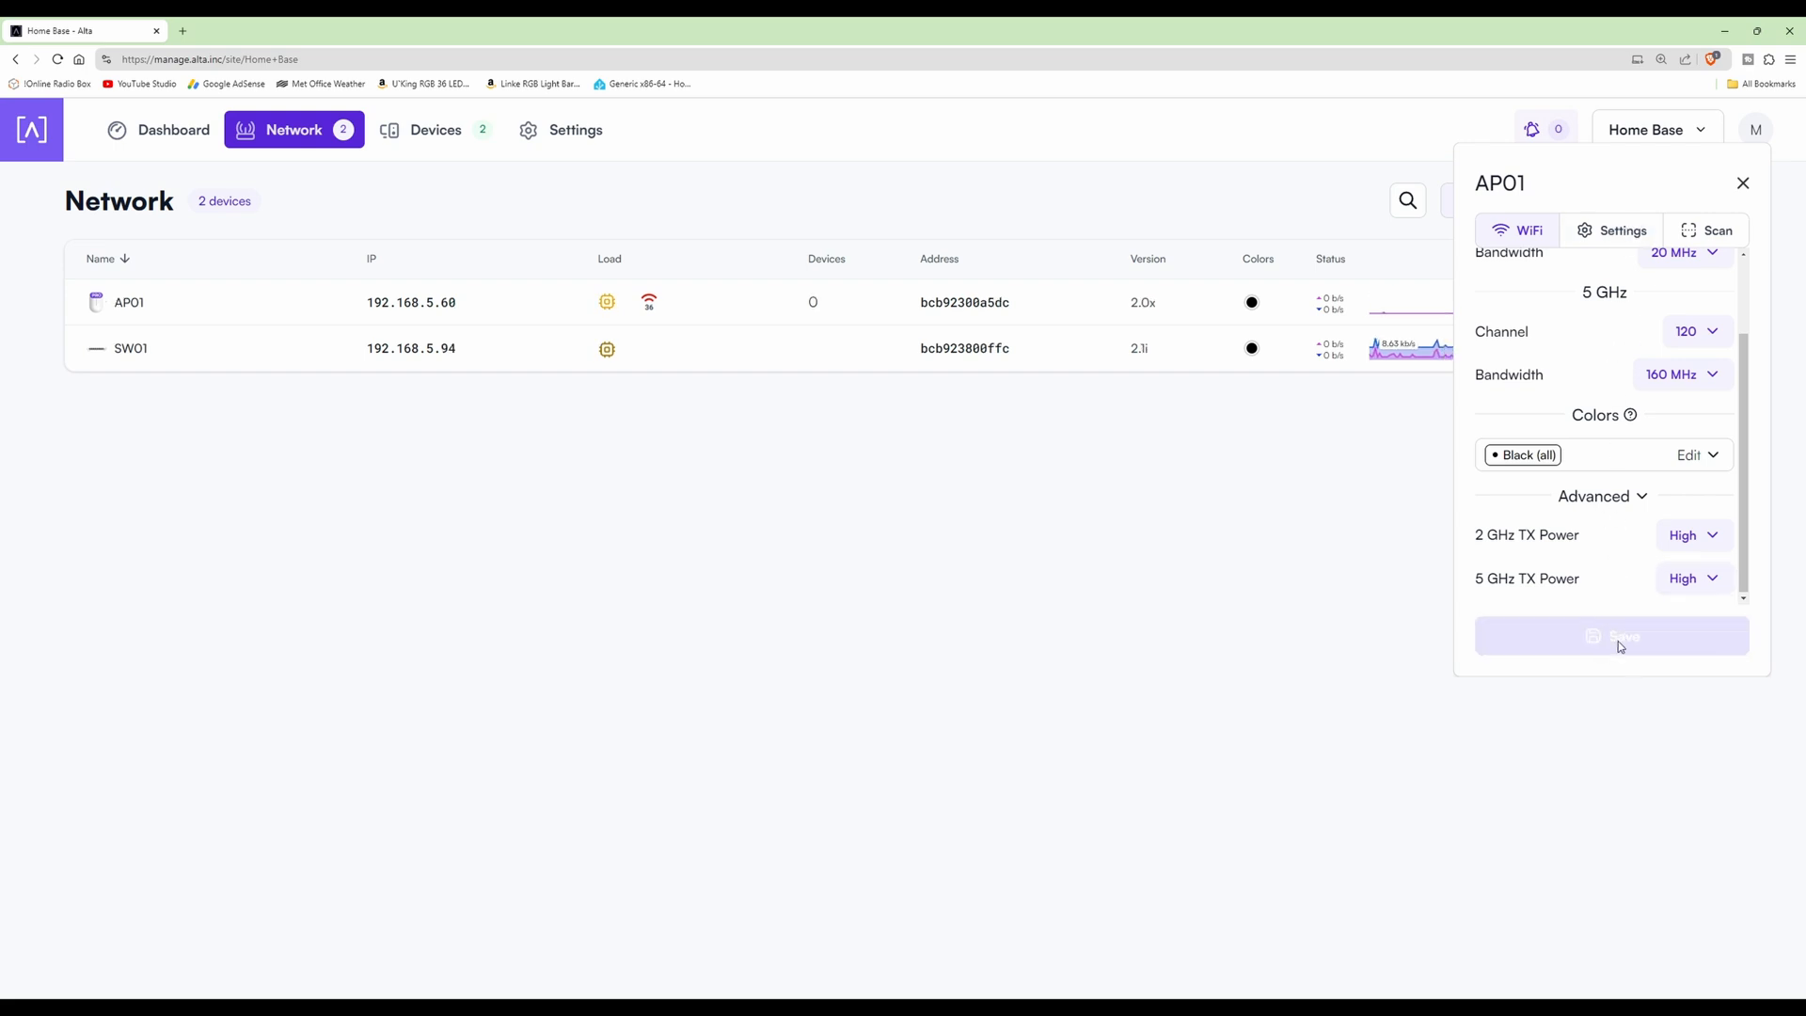
scroll(1608, 444, "up", 1)
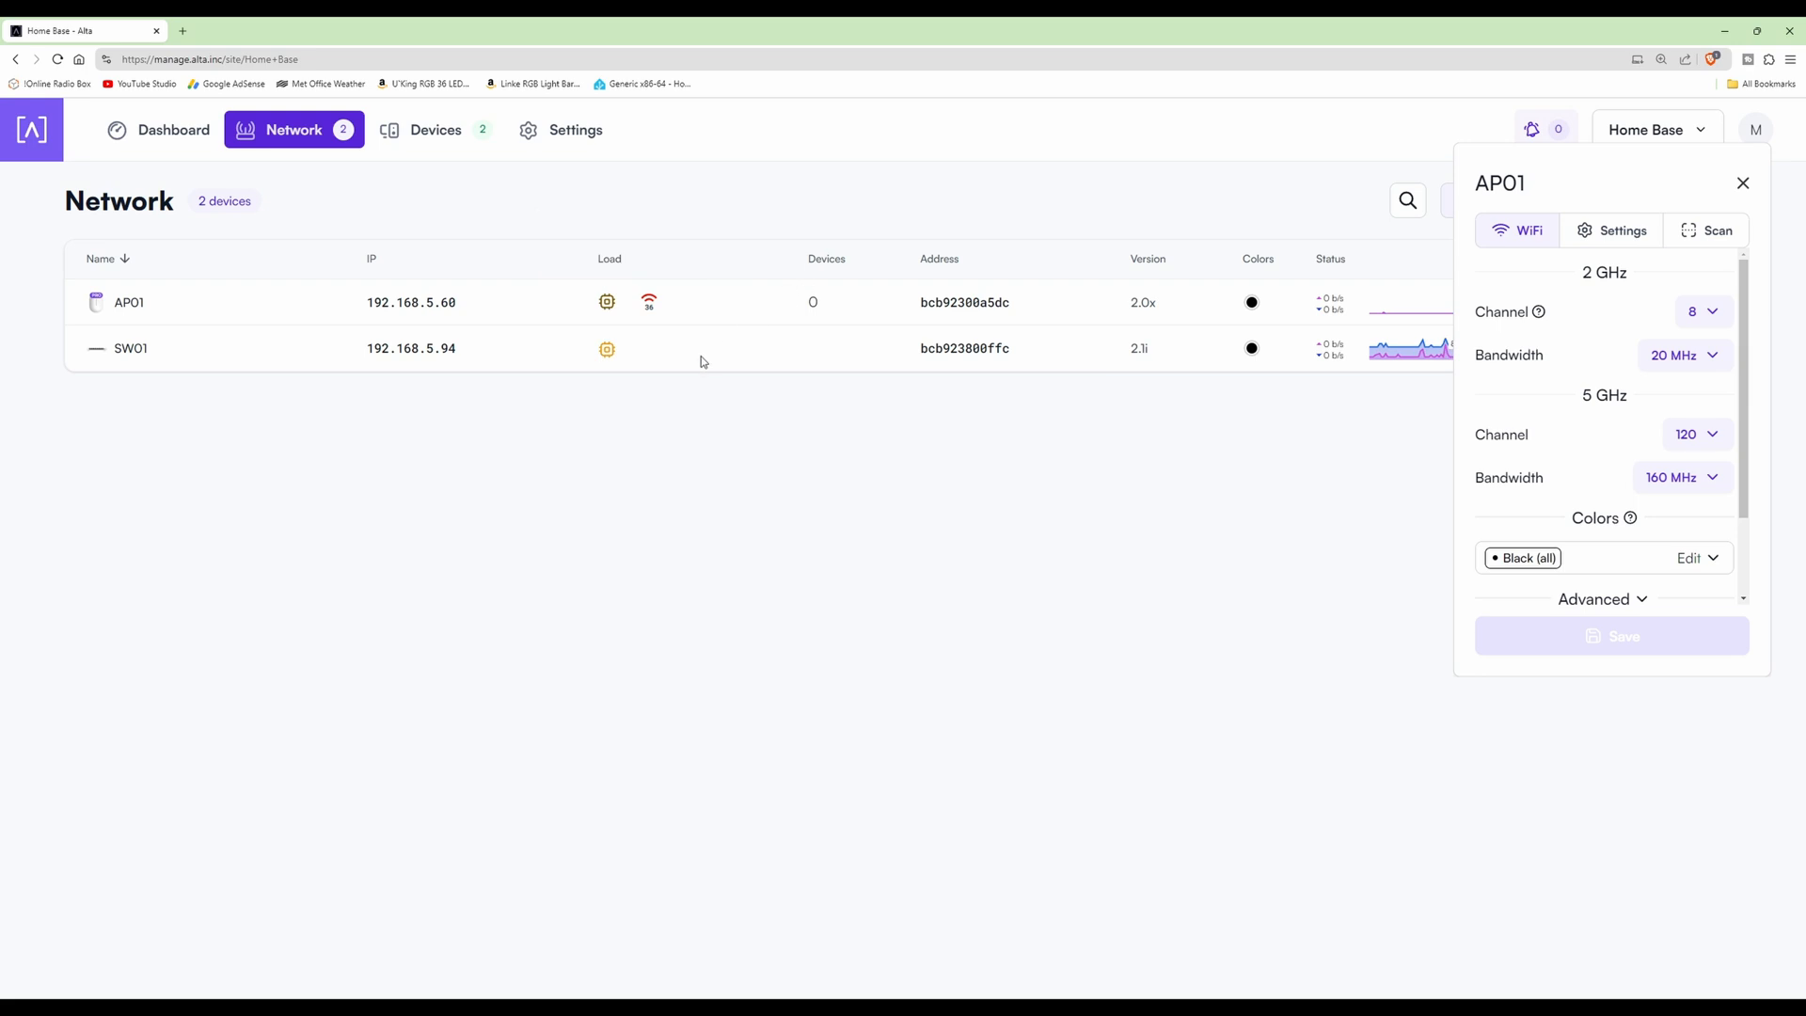
mouse_move(609, 306)
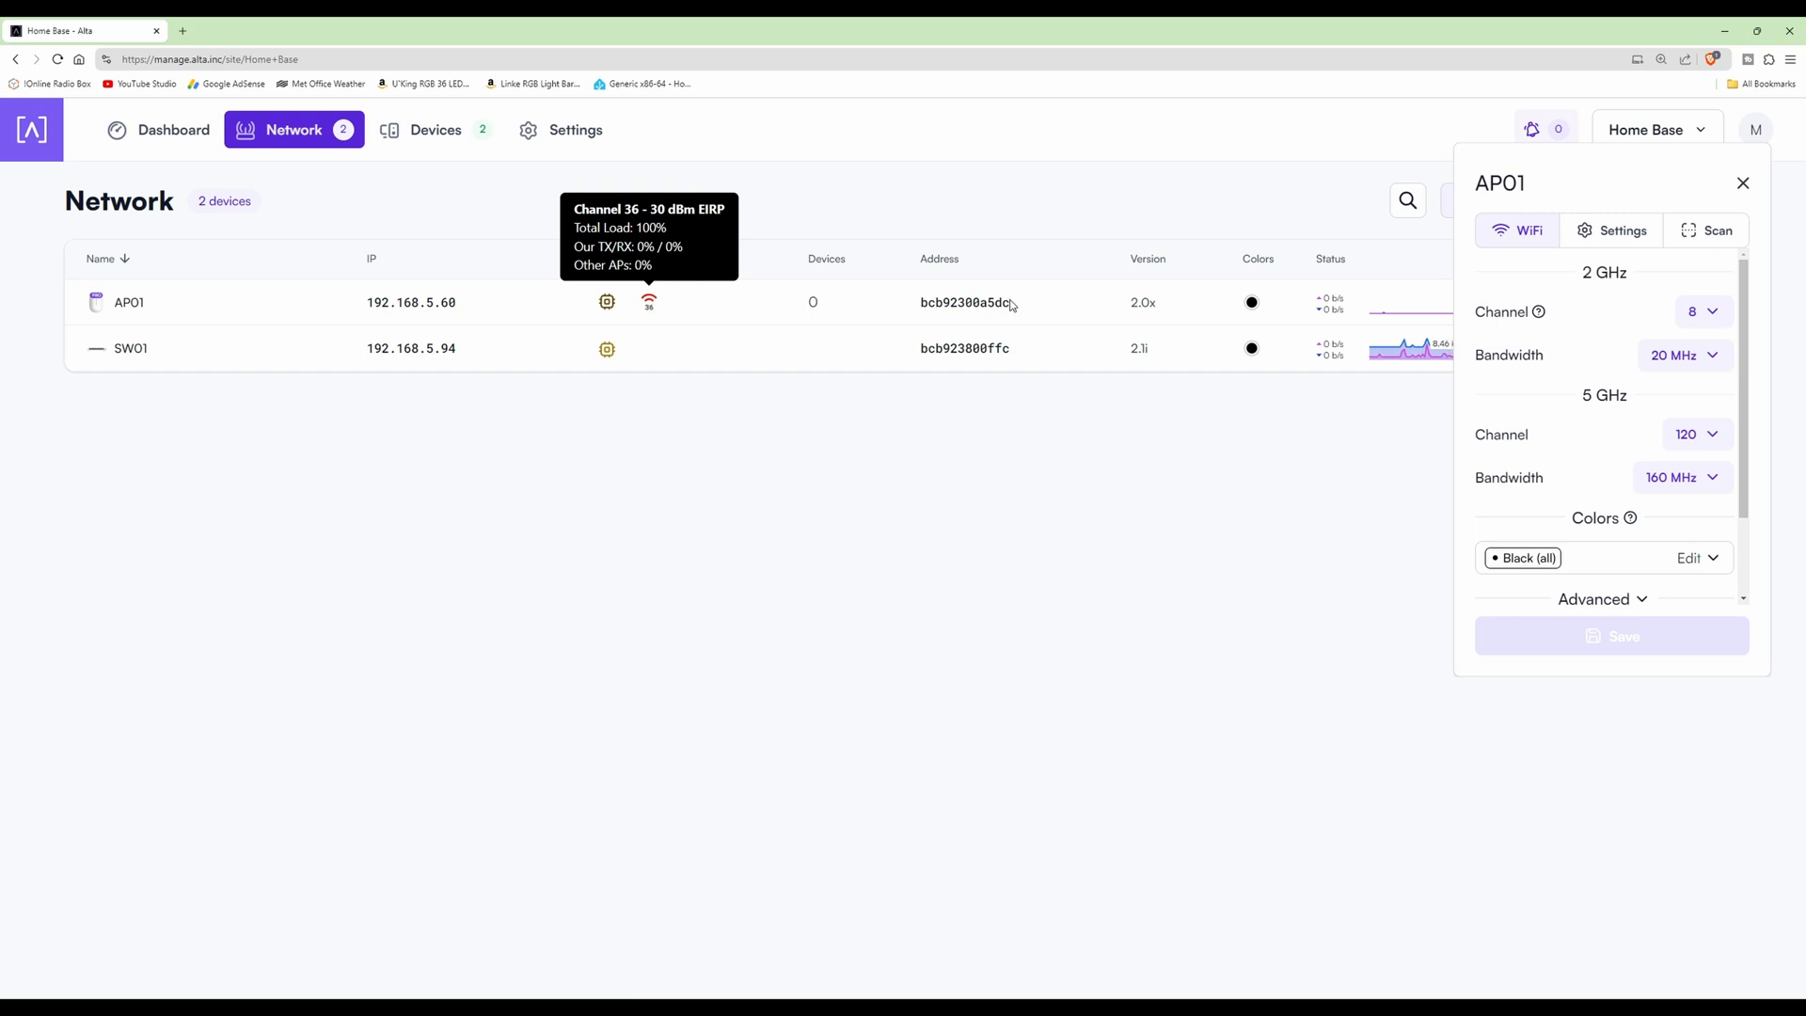
- Choose an LED option in AP01's device settings, save it and close the device settings
left_click(1625, 241)
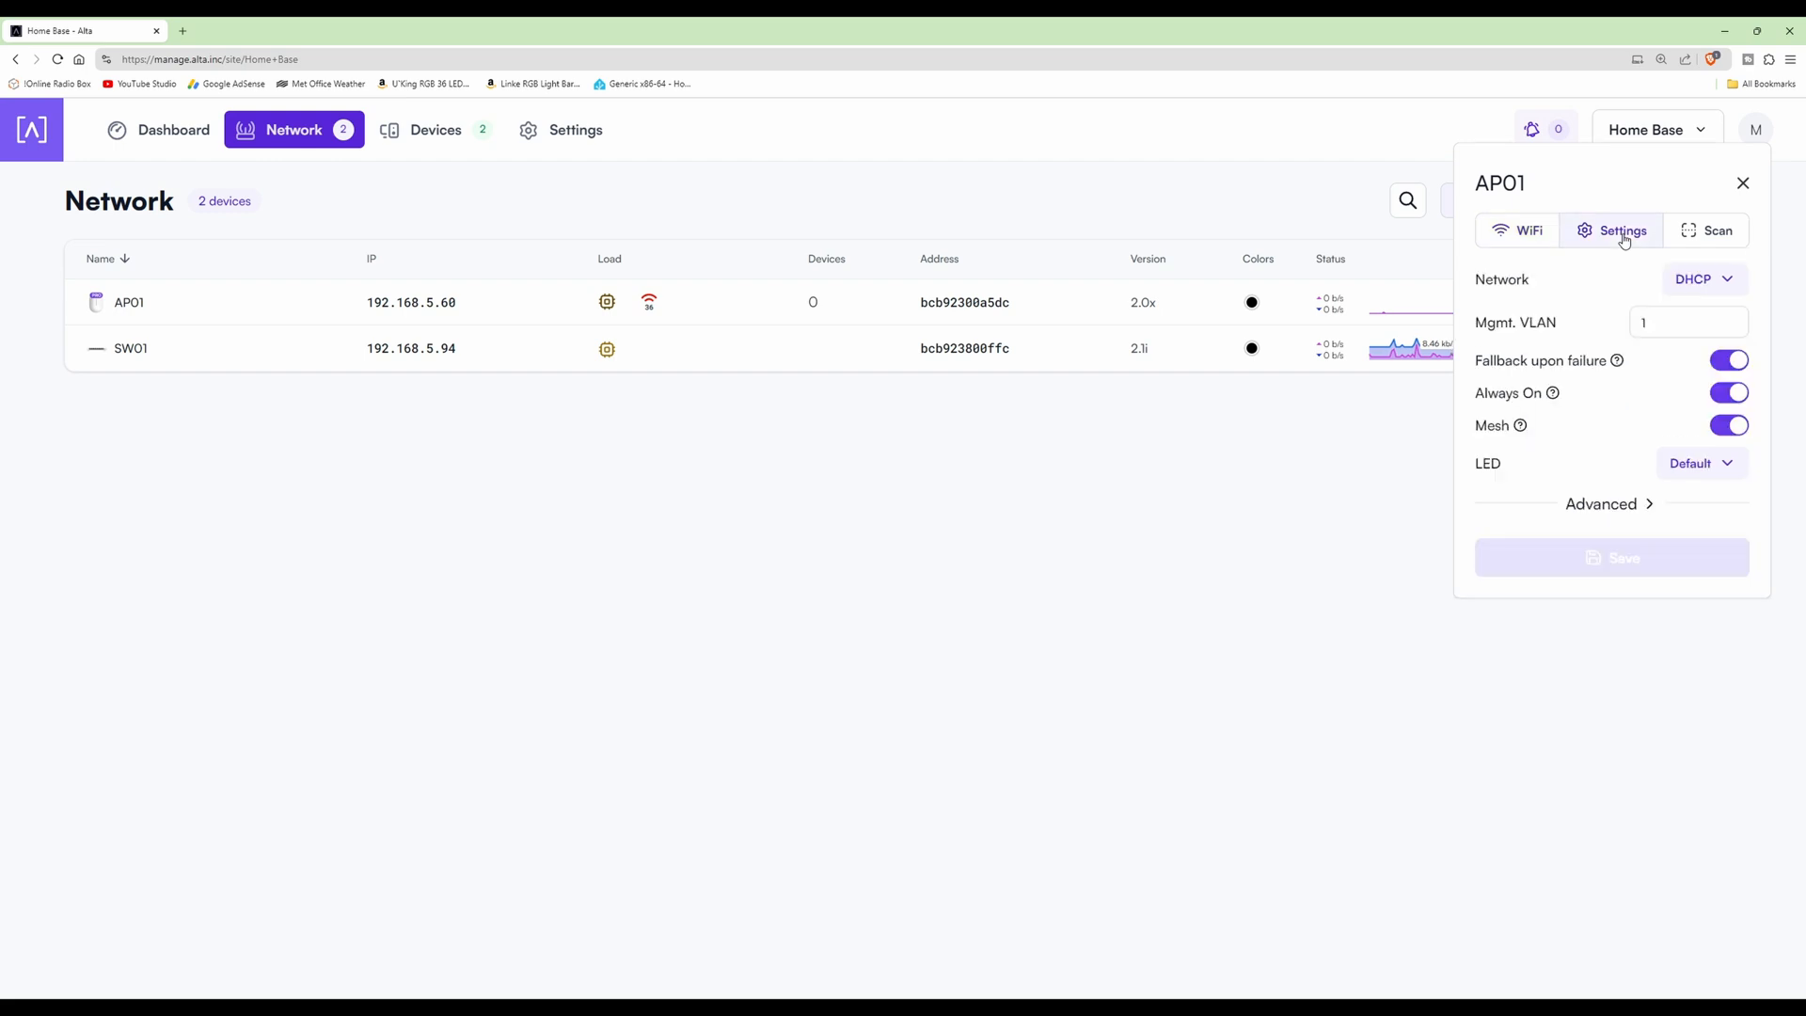
left_click(1695, 466)
mouse_move(1744, 370)
left_mouse_down()
mouse_move(1745, 399)
mouse_move(1745, 372)
left_mouse_up()
left_click(1602, 370)
left_click(1613, 558)
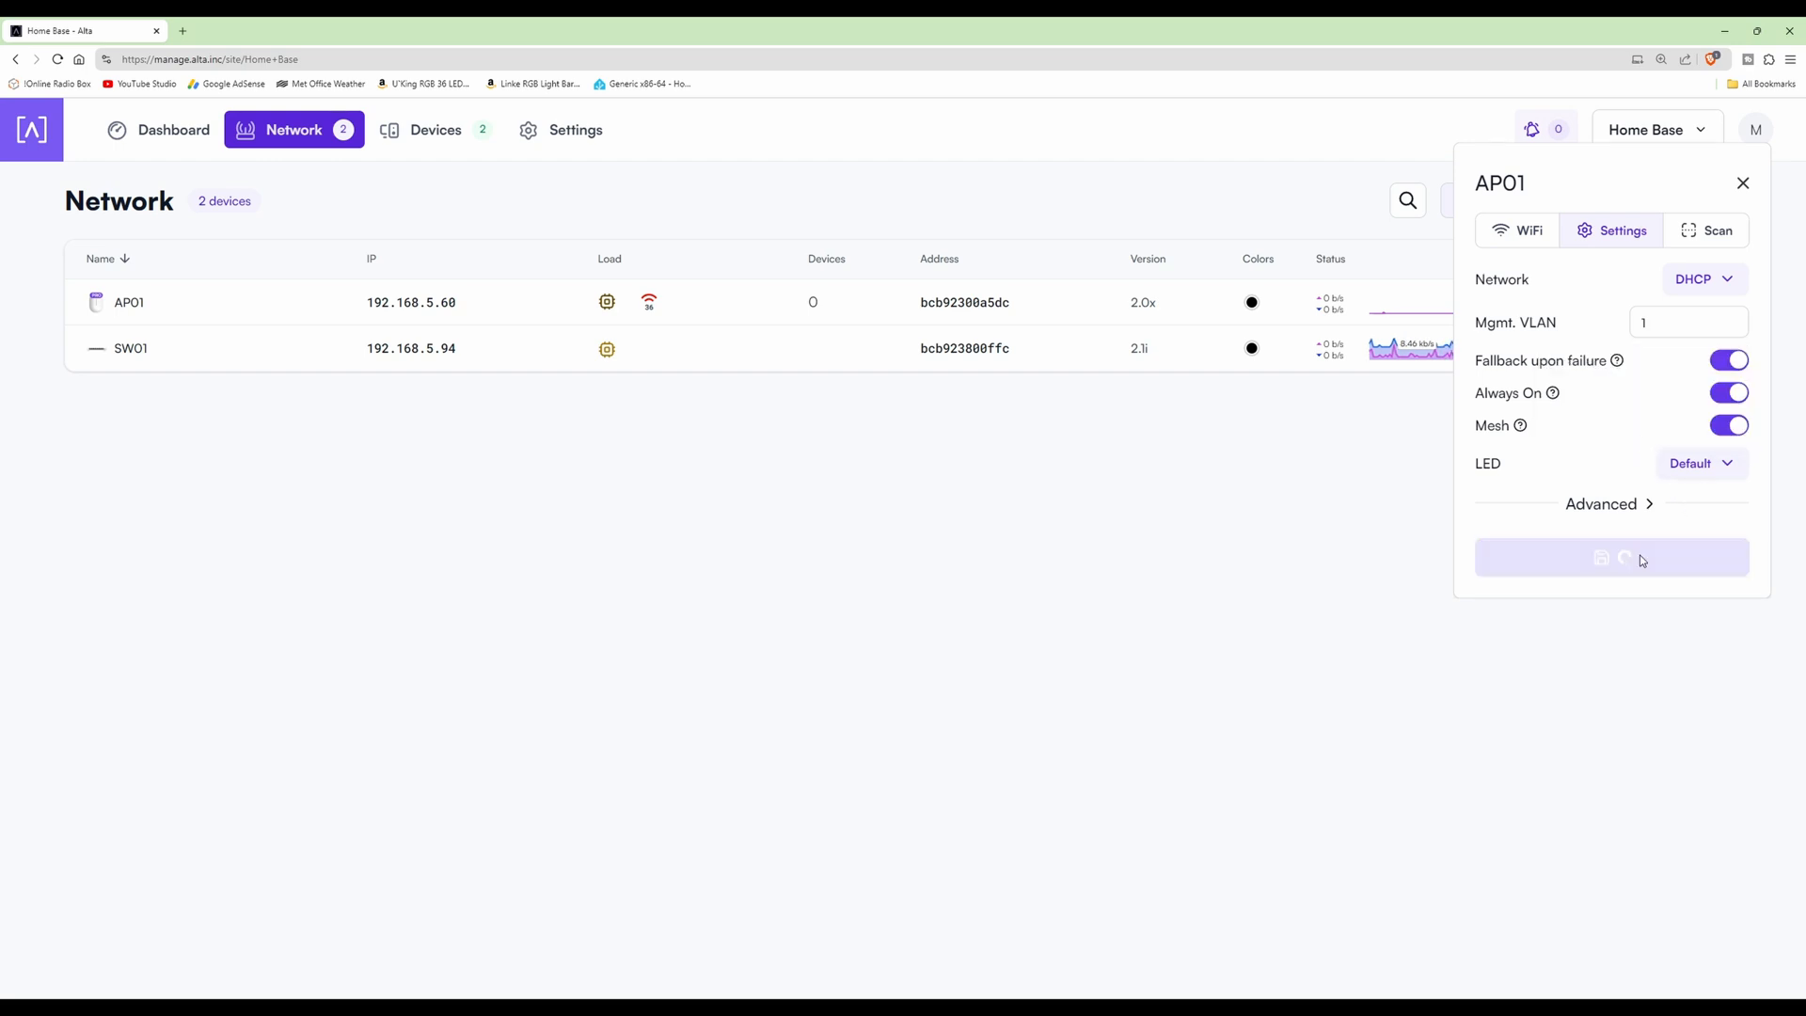
left_click(1744, 185)
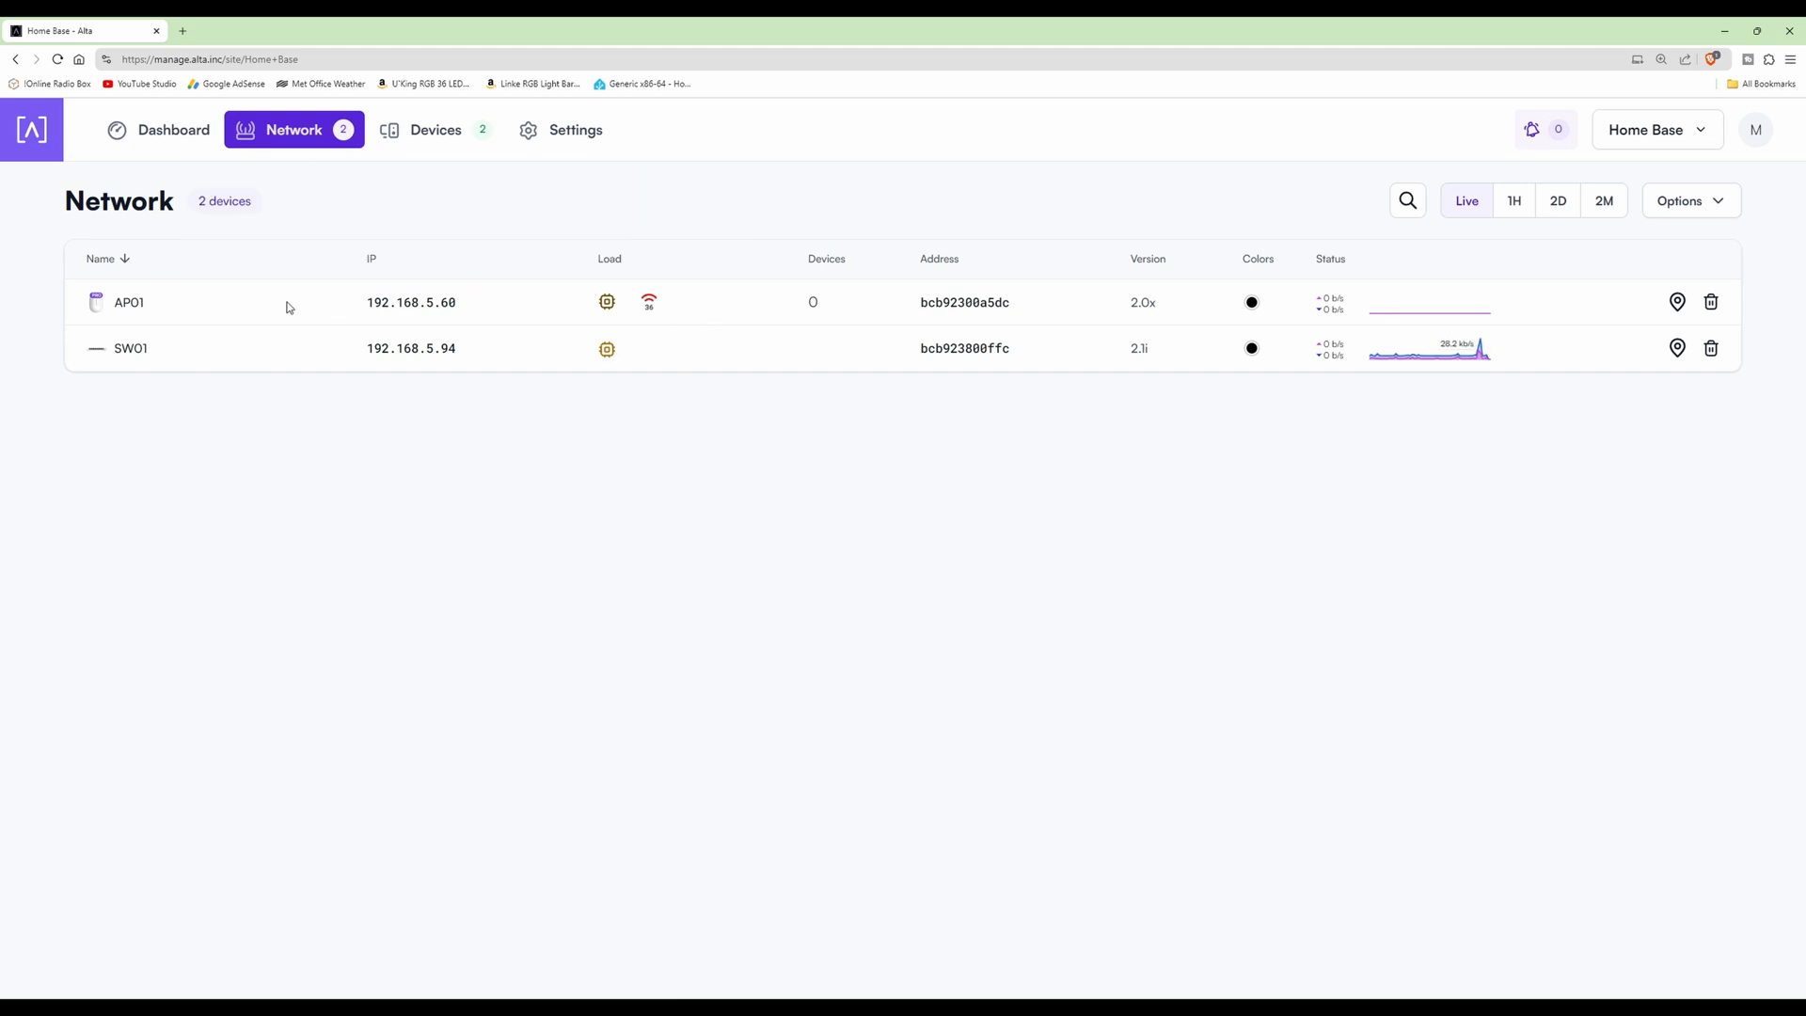
- Start a new WiFi network in the site settings and name it MTTLab
mouse_move(426, 311)
left_click(572, 135)
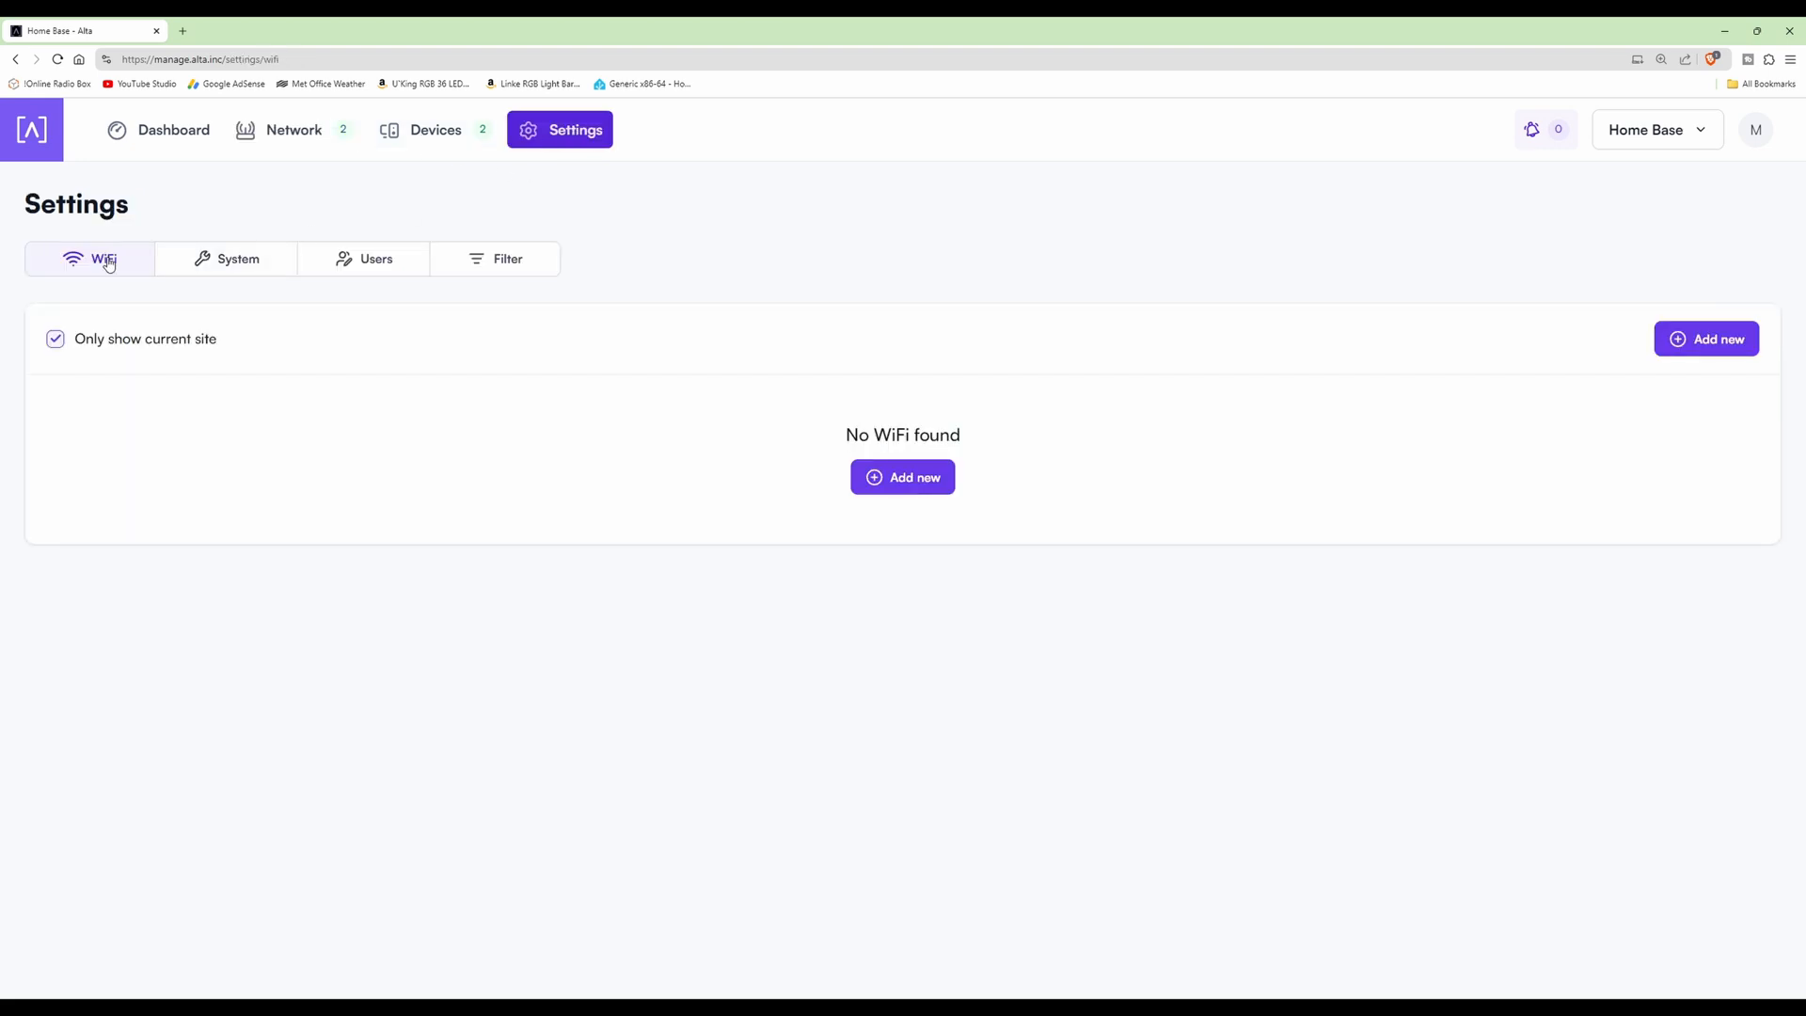
left_click(911, 479)
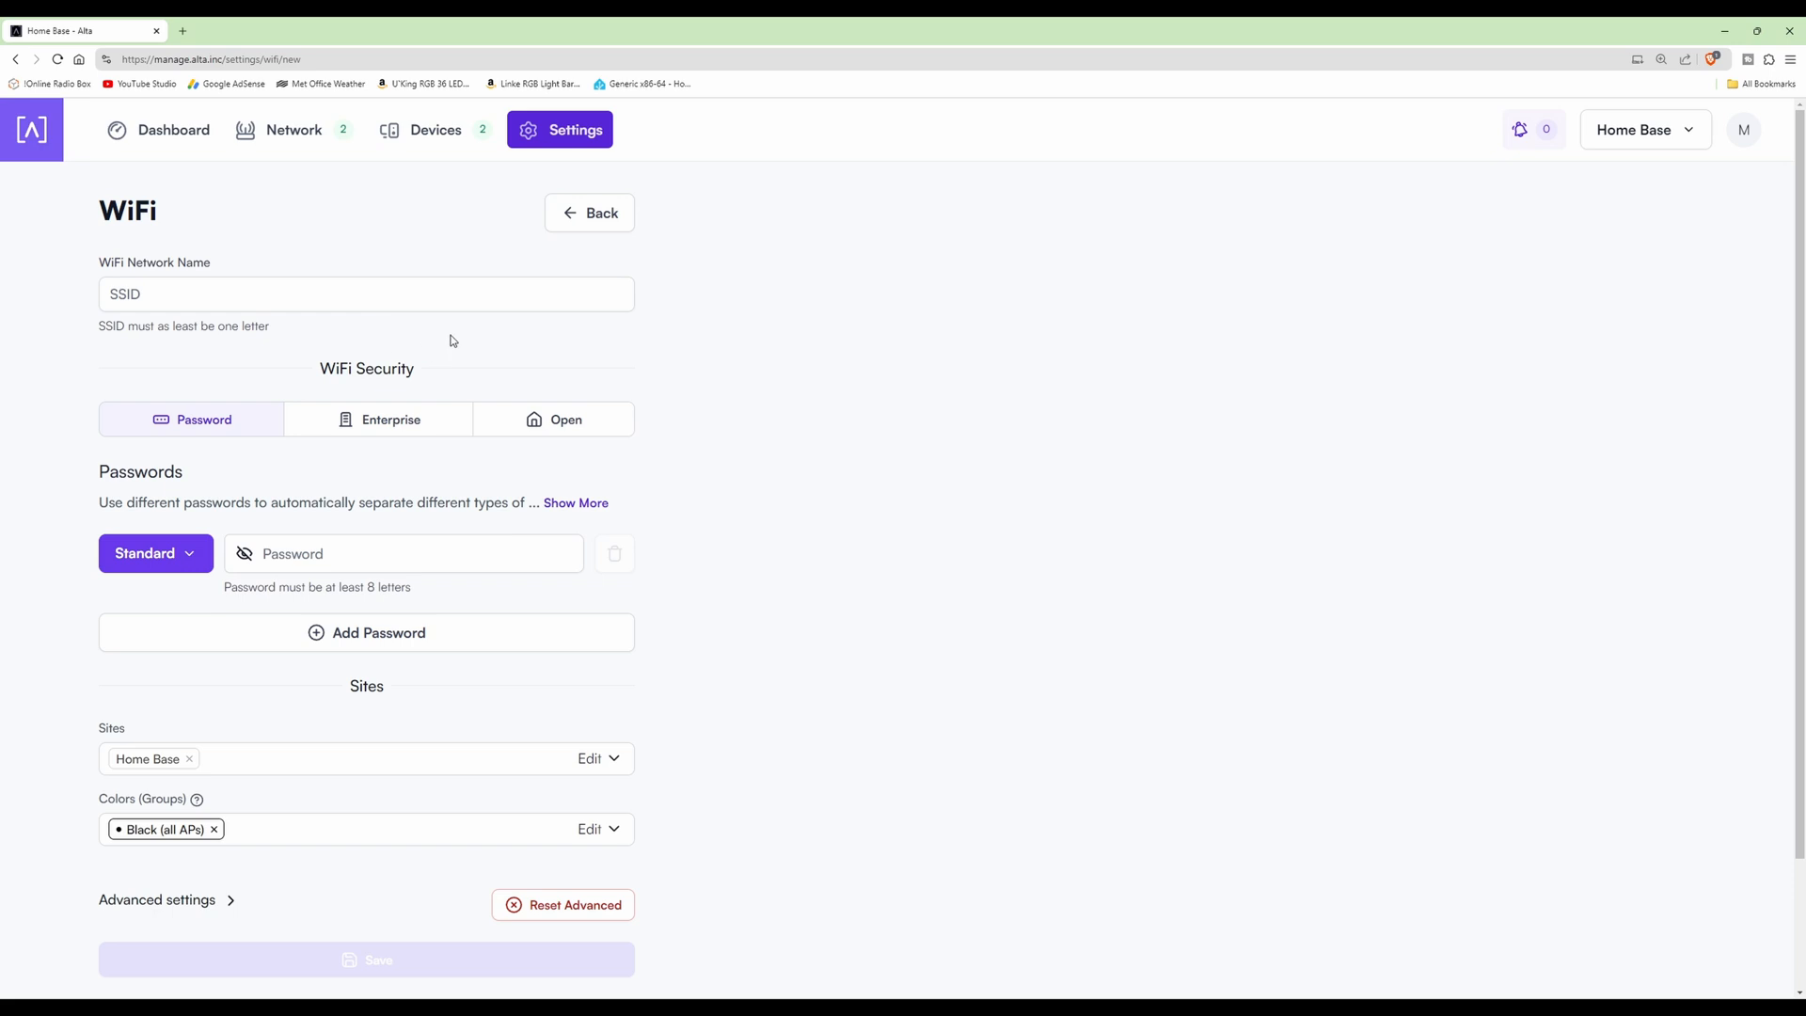
left_click(232, 292)
type("M")
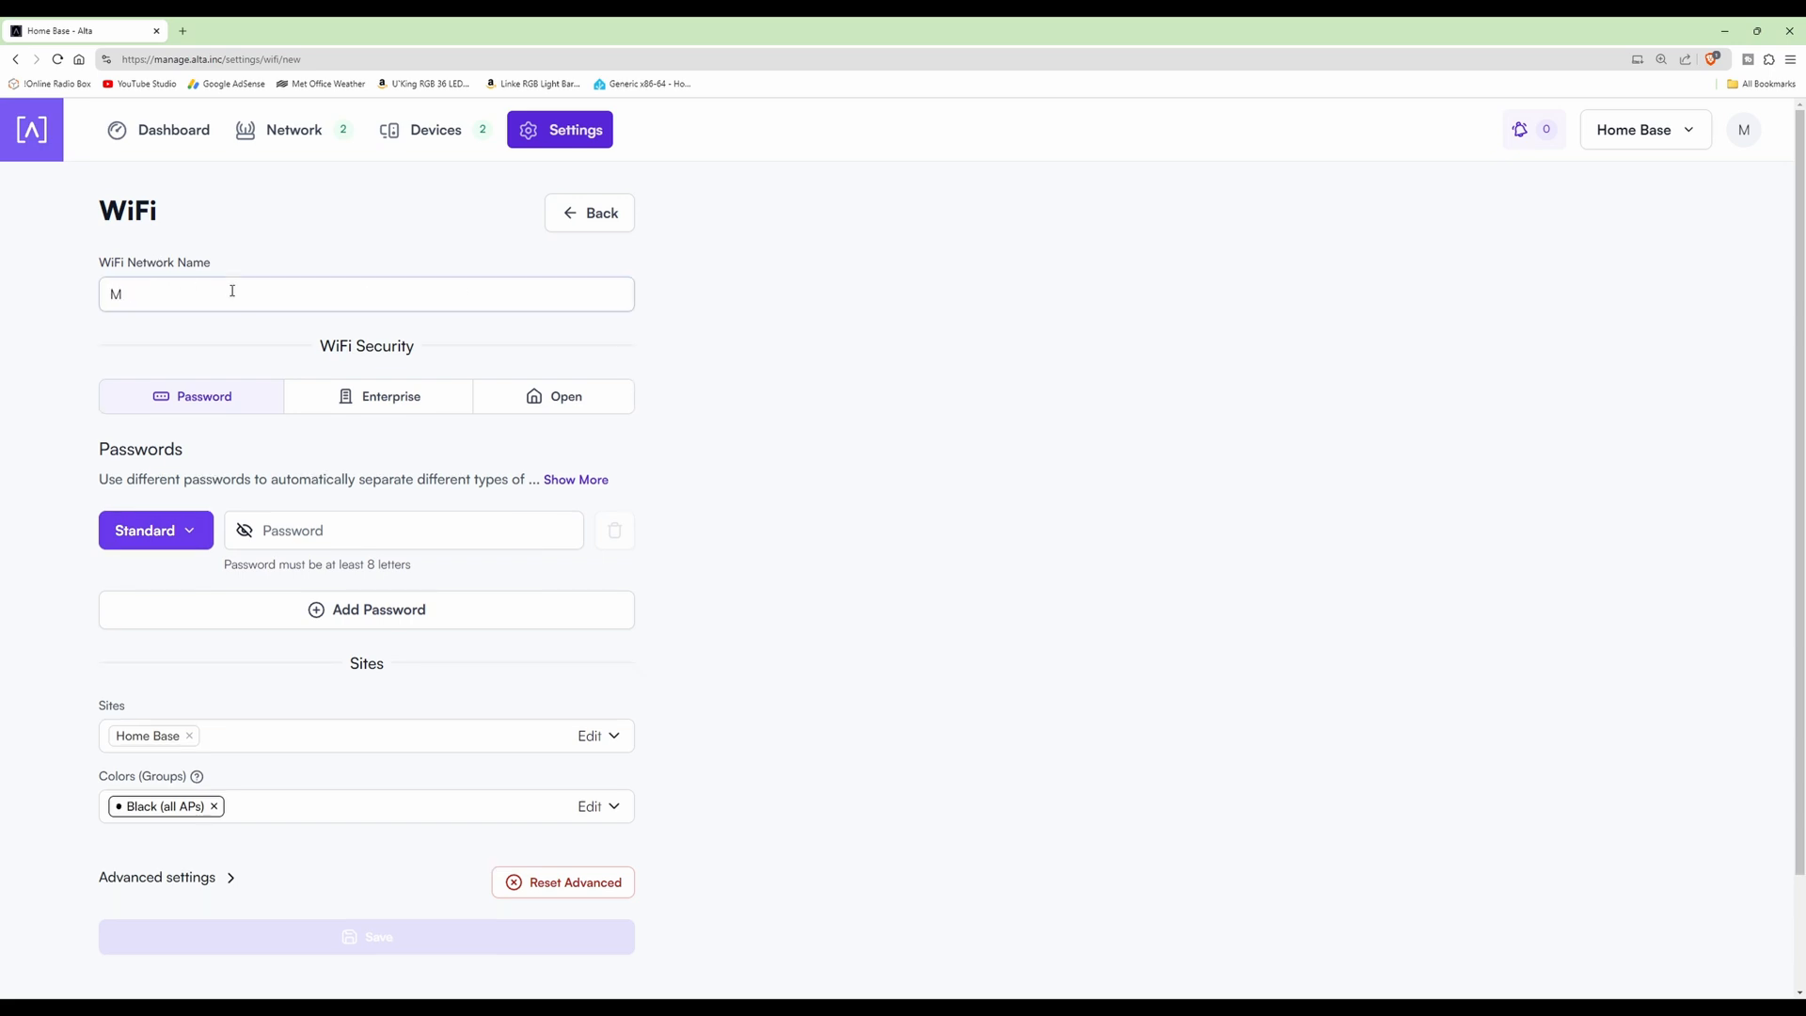
type("TTLab")
- Use Password security for MTTLab and expand the descriptions of the available password network types
left_click(209, 403)
left_click(196, 535)
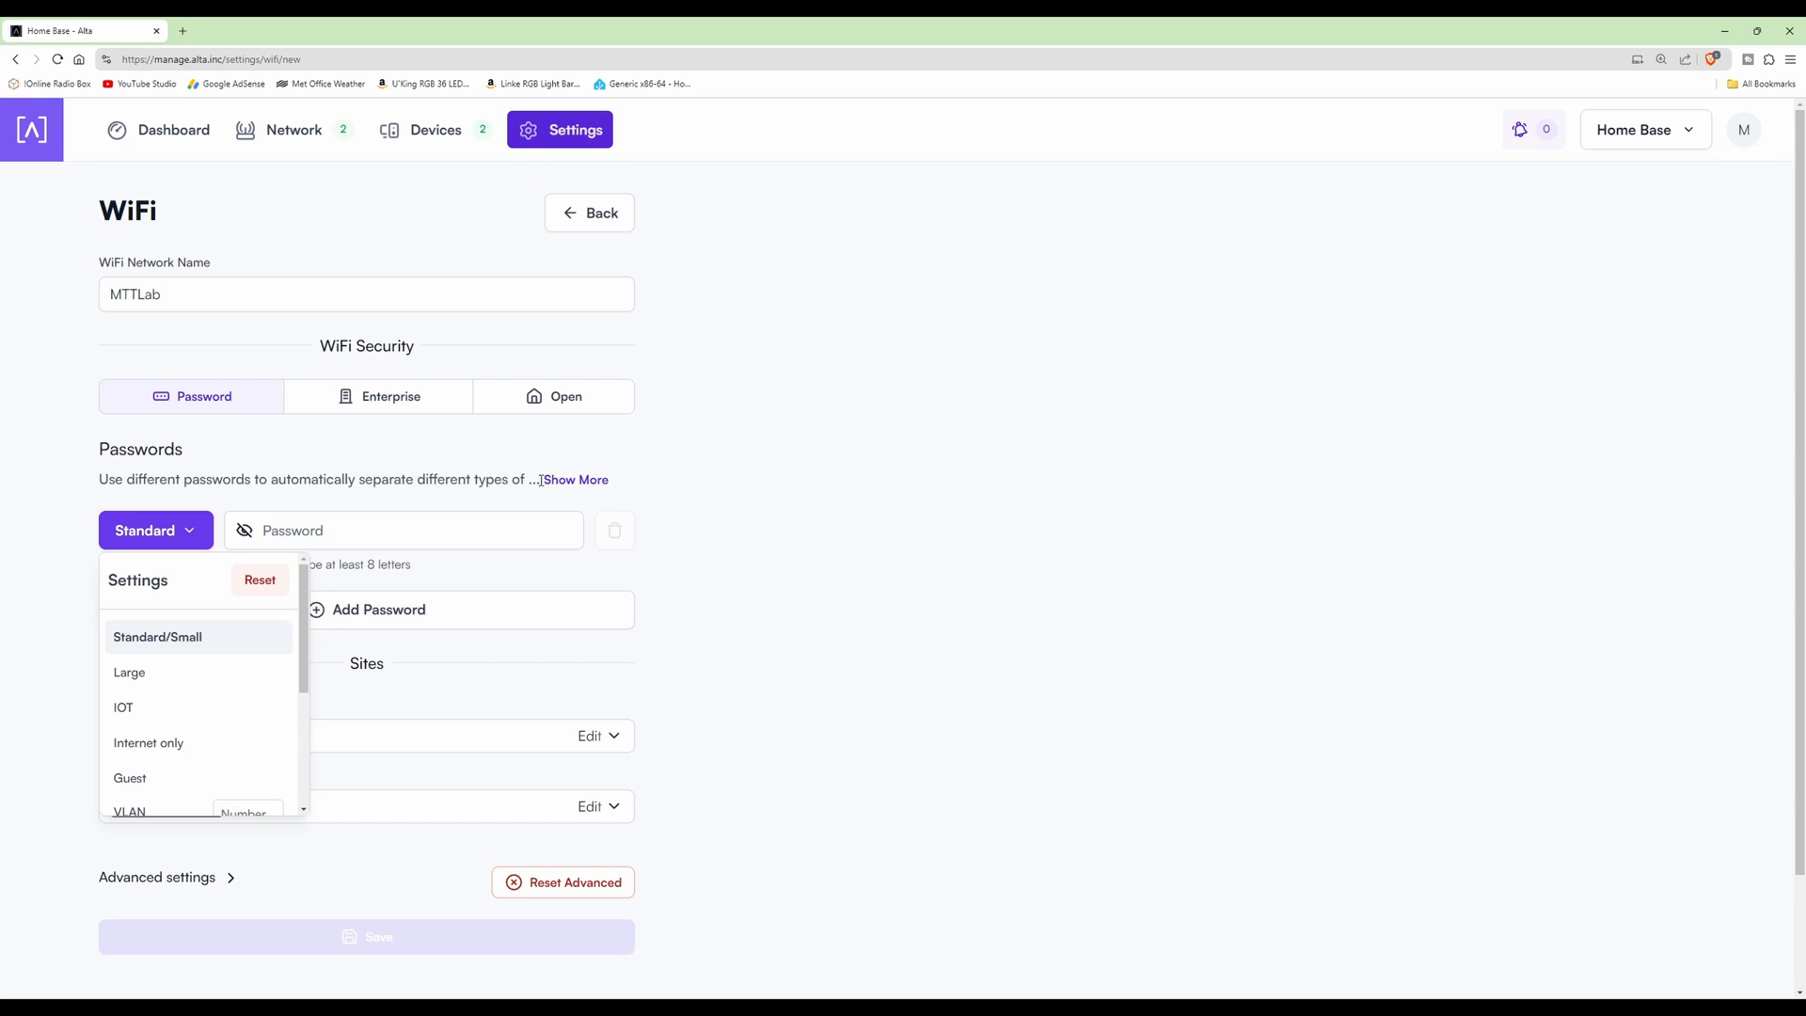
left_click(589, 484)
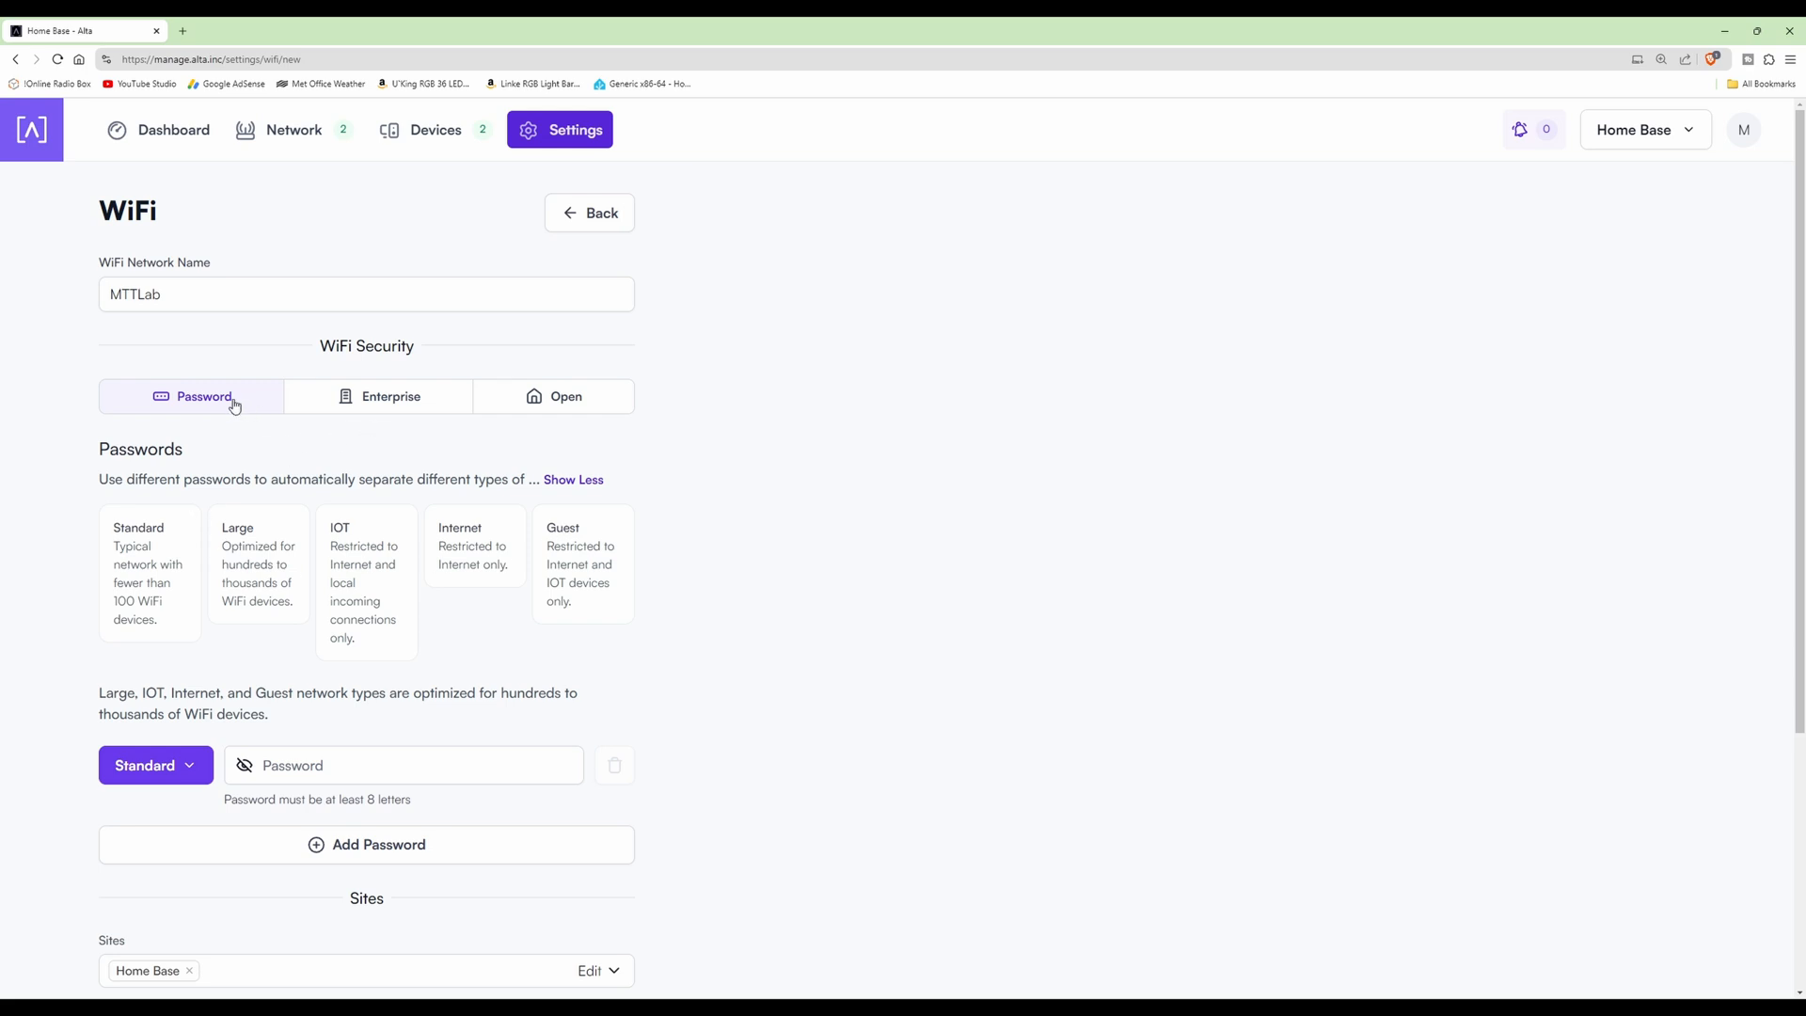
- Enter the WiFi password for MTTLab's Standard network type
left_click(377, 759)
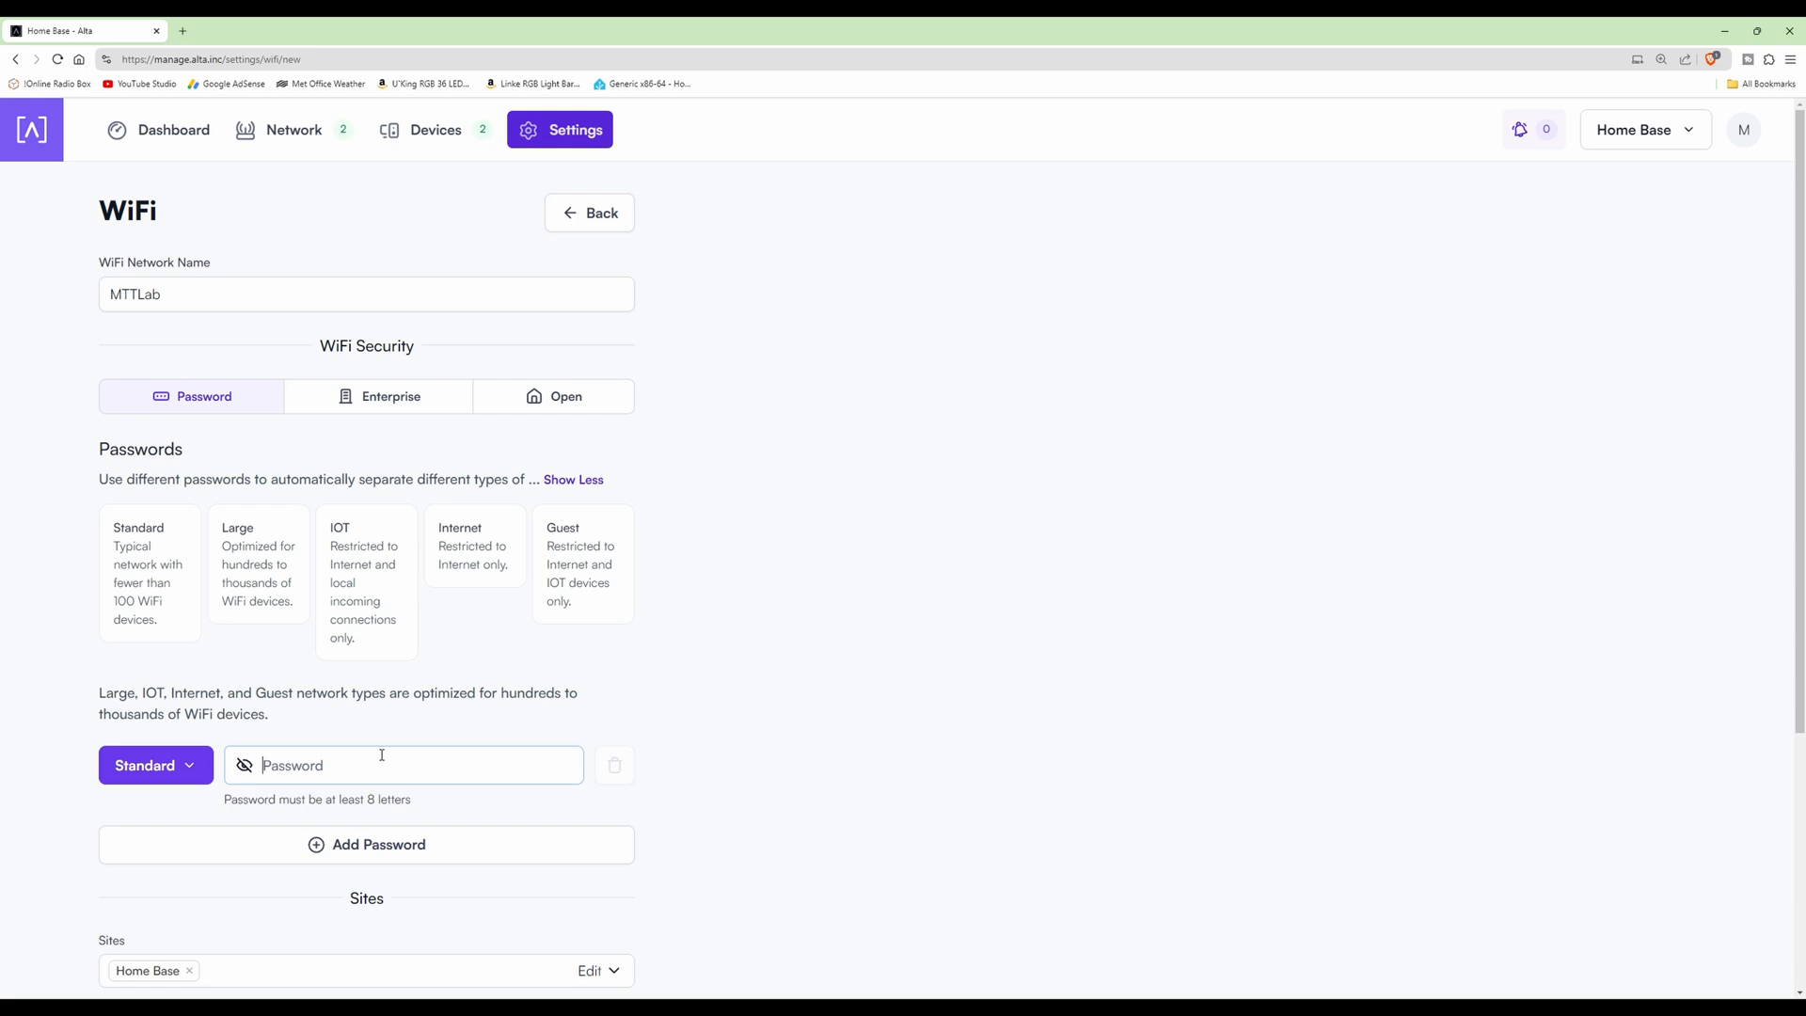
type("••••••••••")
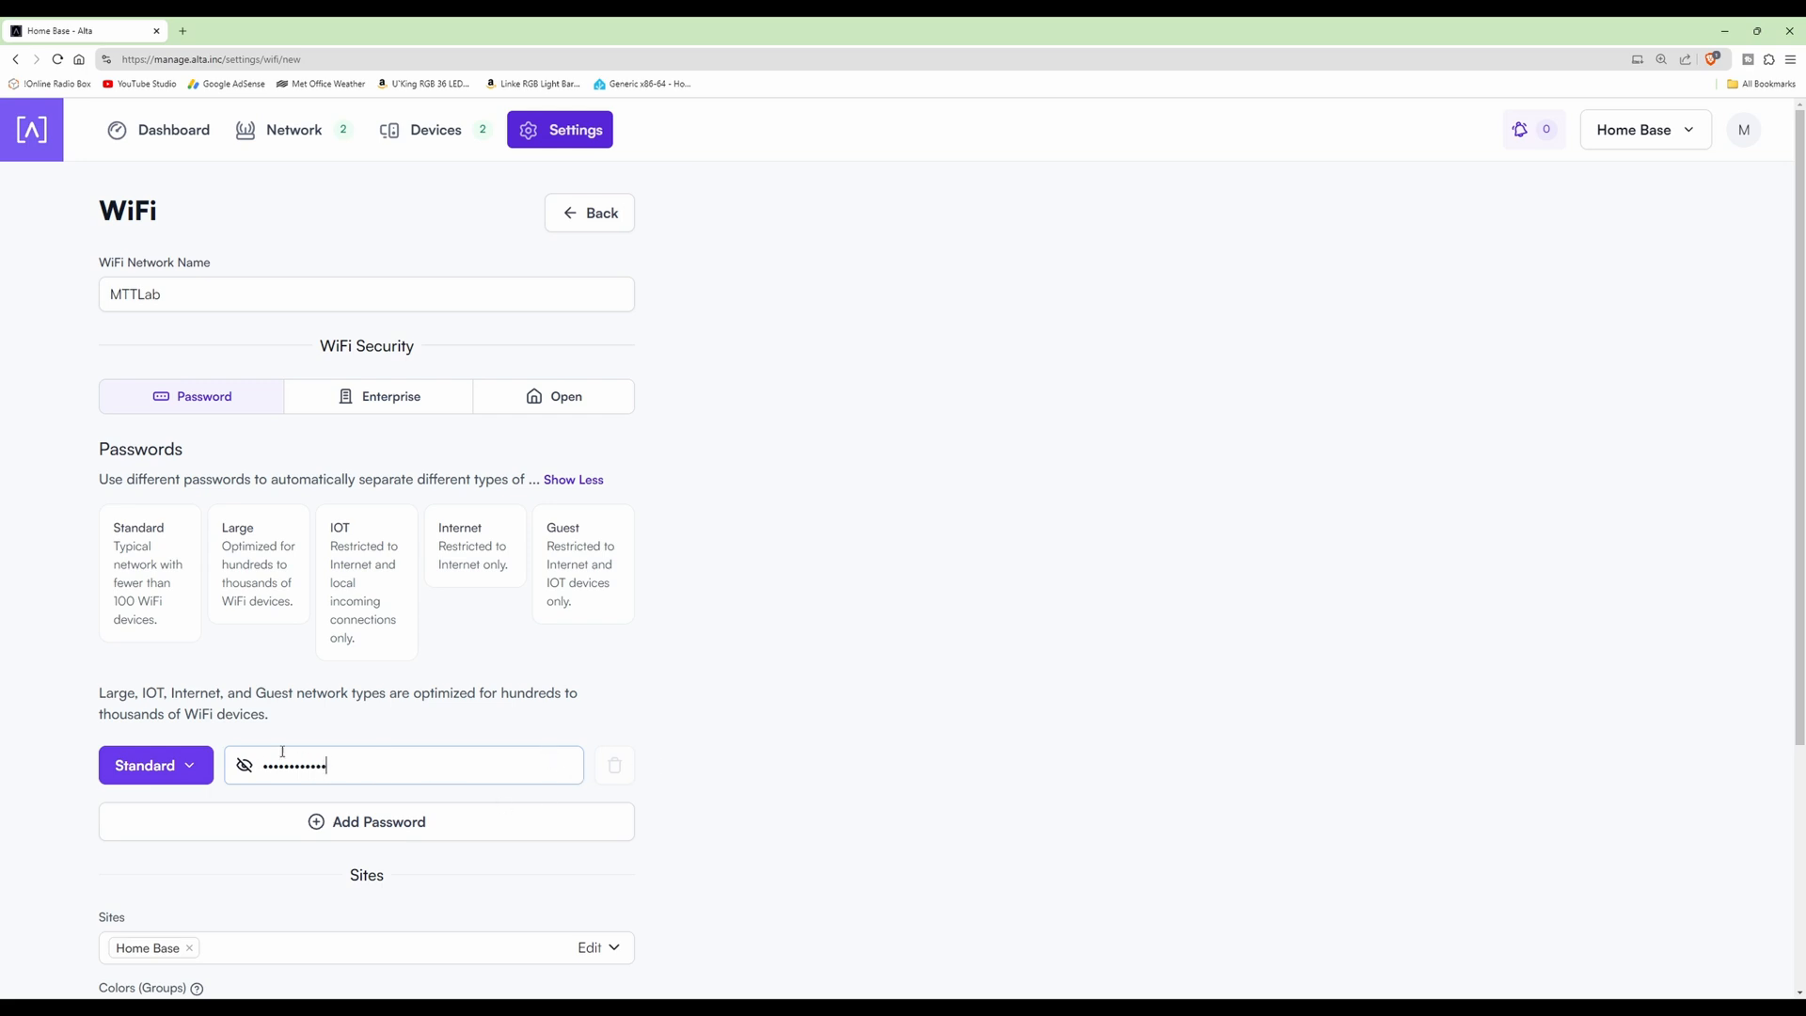
- Check which sites can be assigned to the MTTLab network without changing the selection
scroll(451, 769, "down", 1)
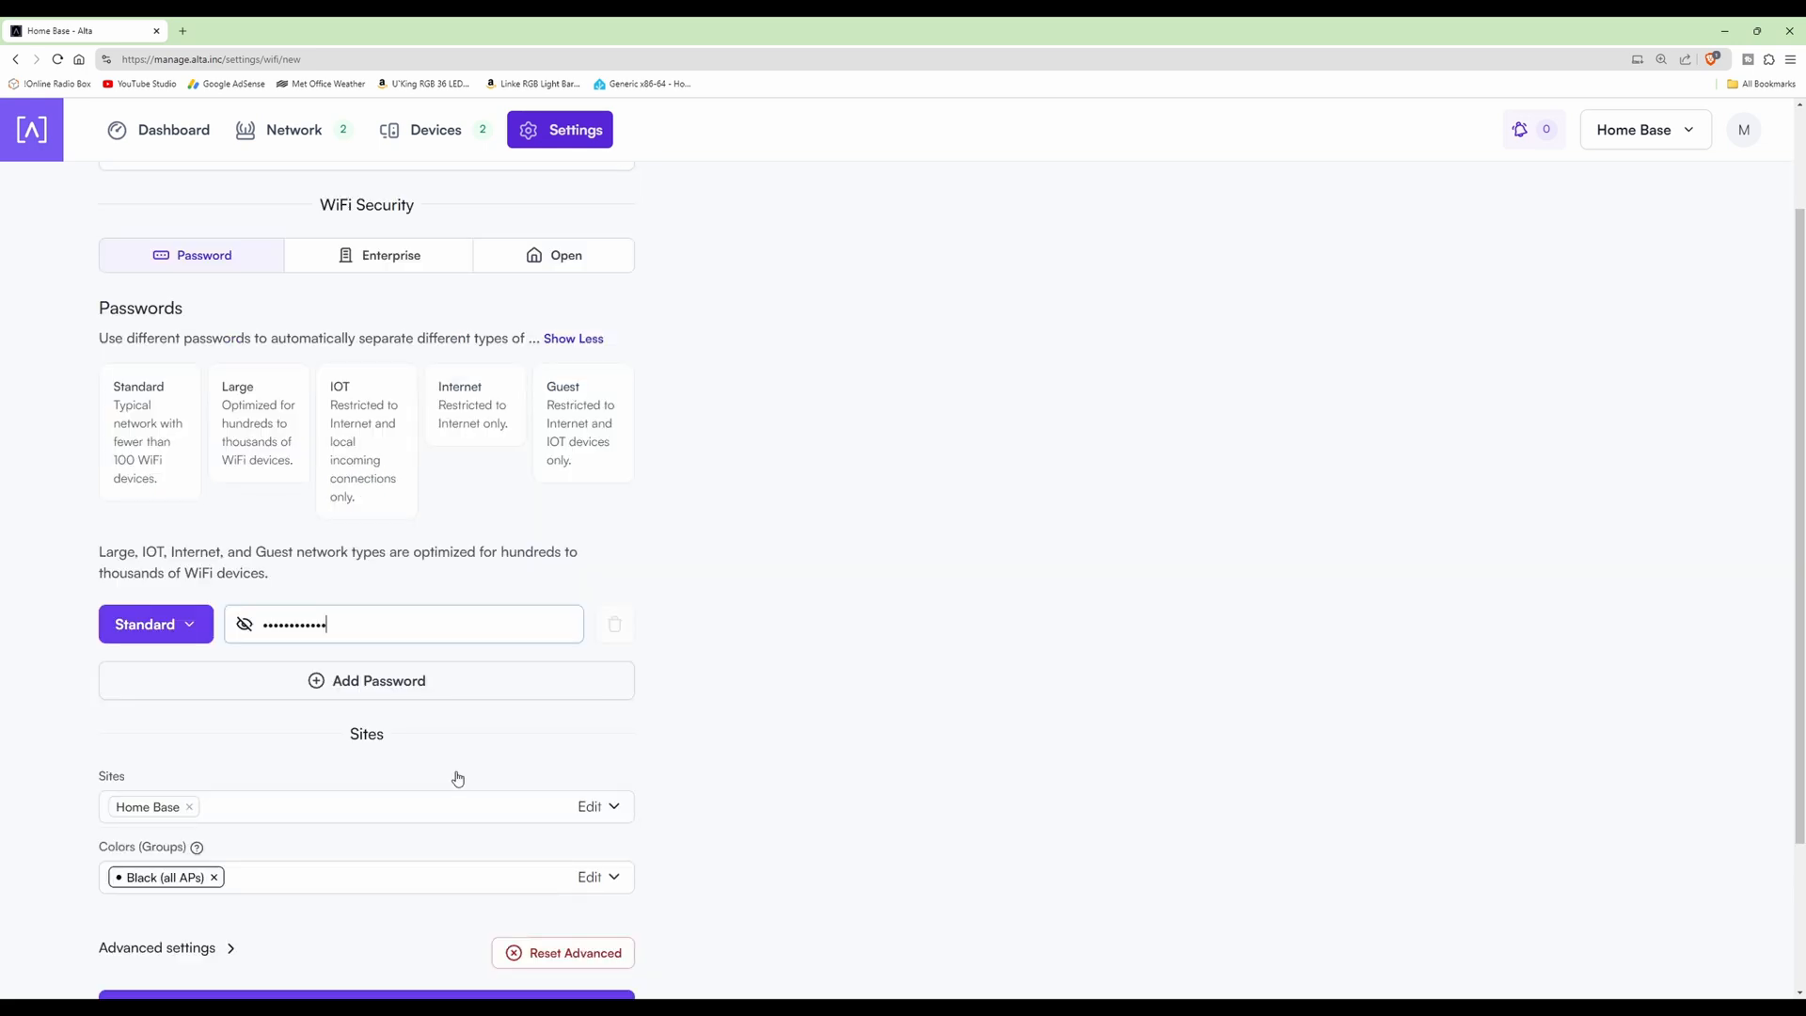
scroll(354, 795, "down", 1)
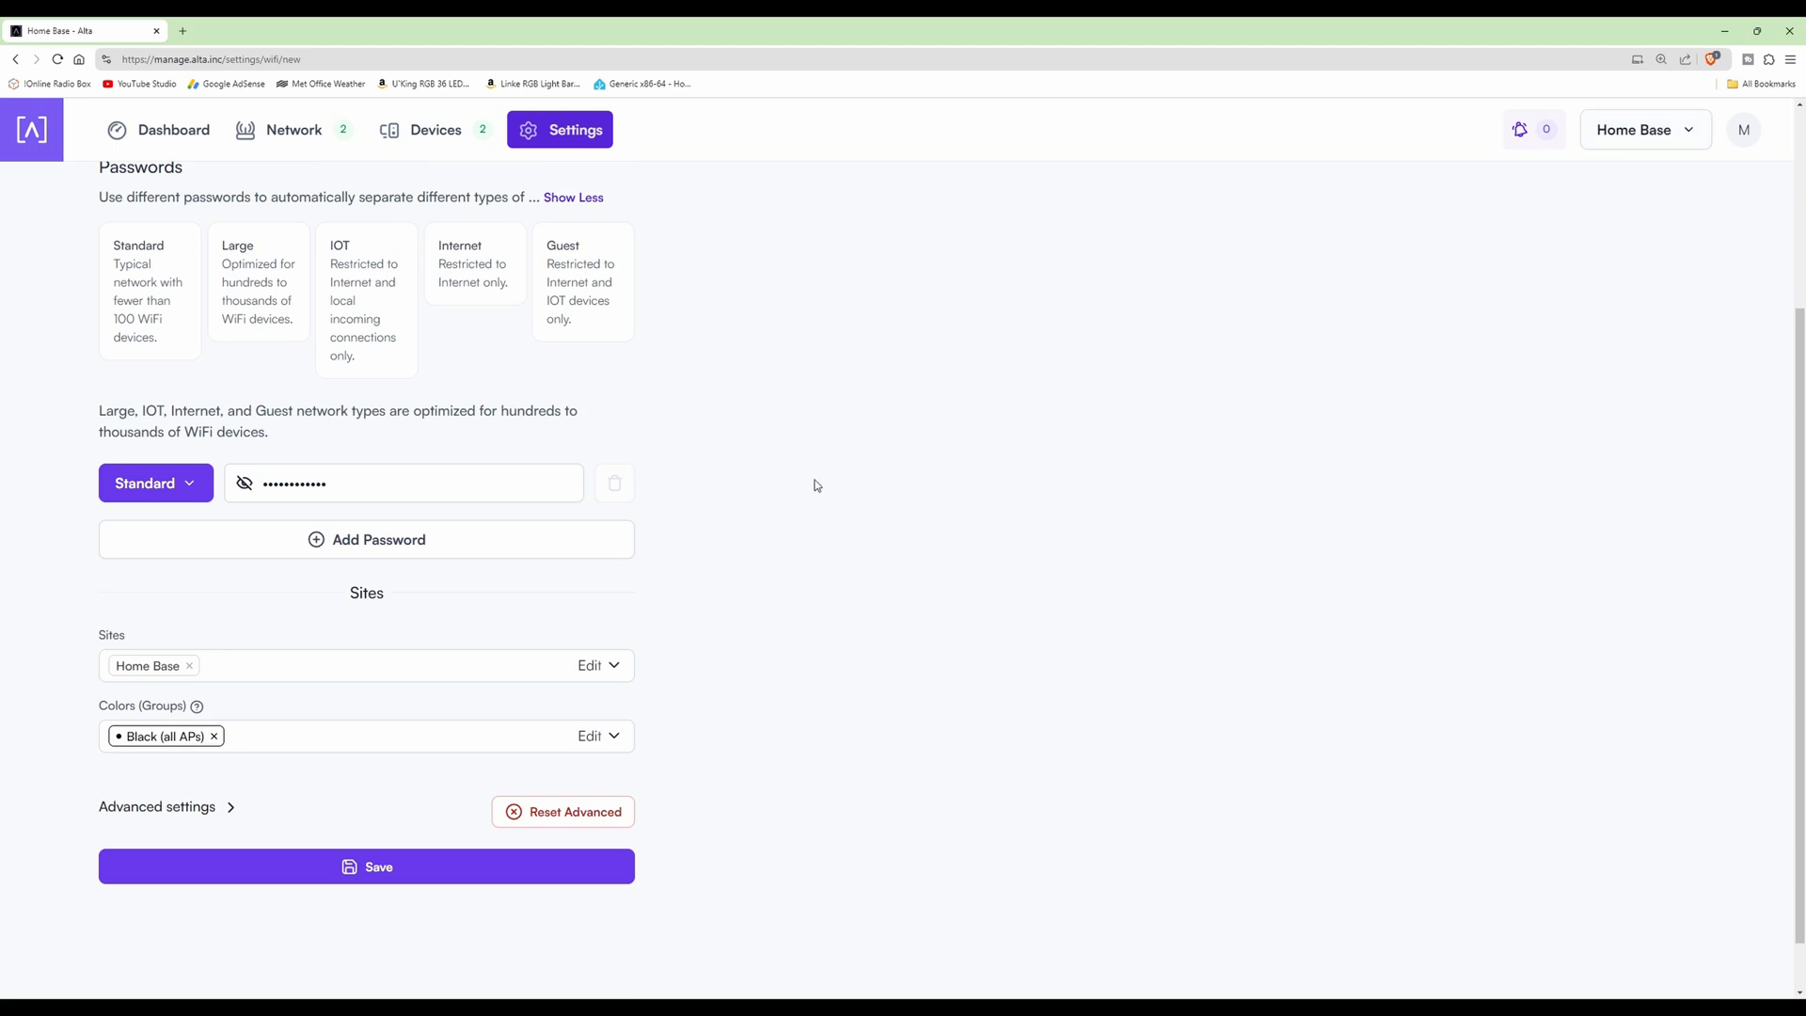
left_click(351, 677)
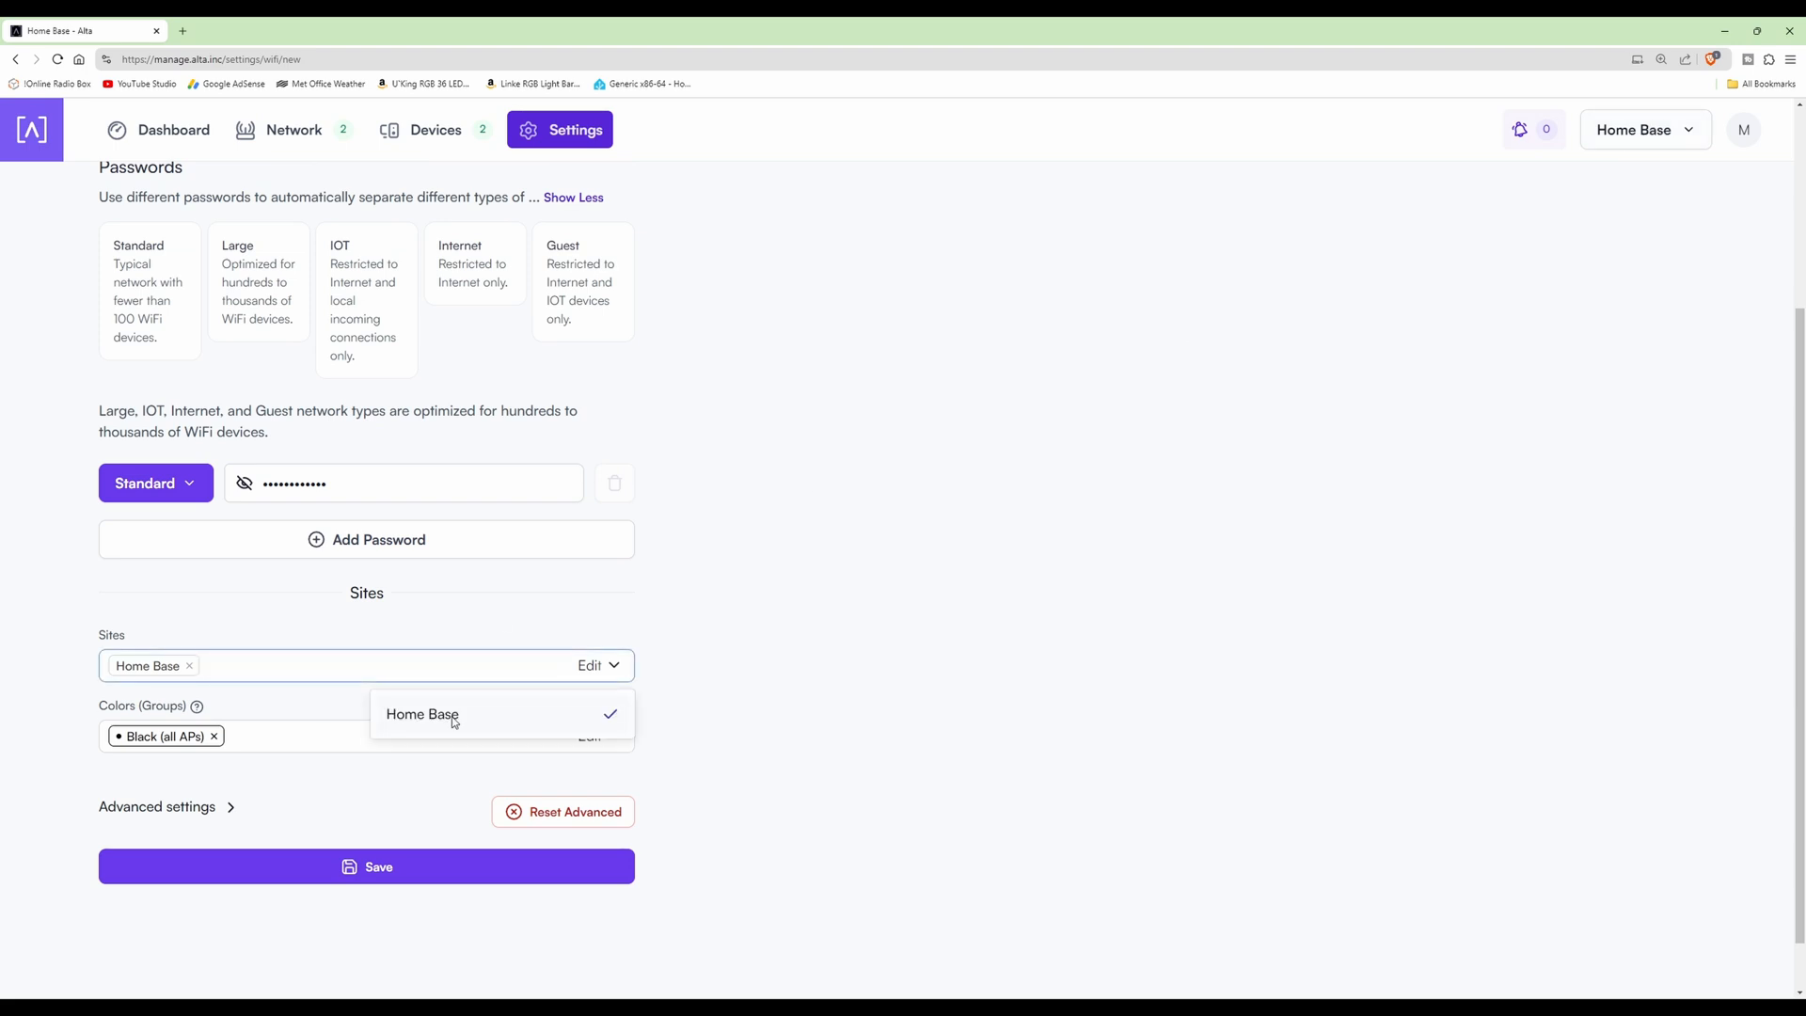
left_click(348, 678)
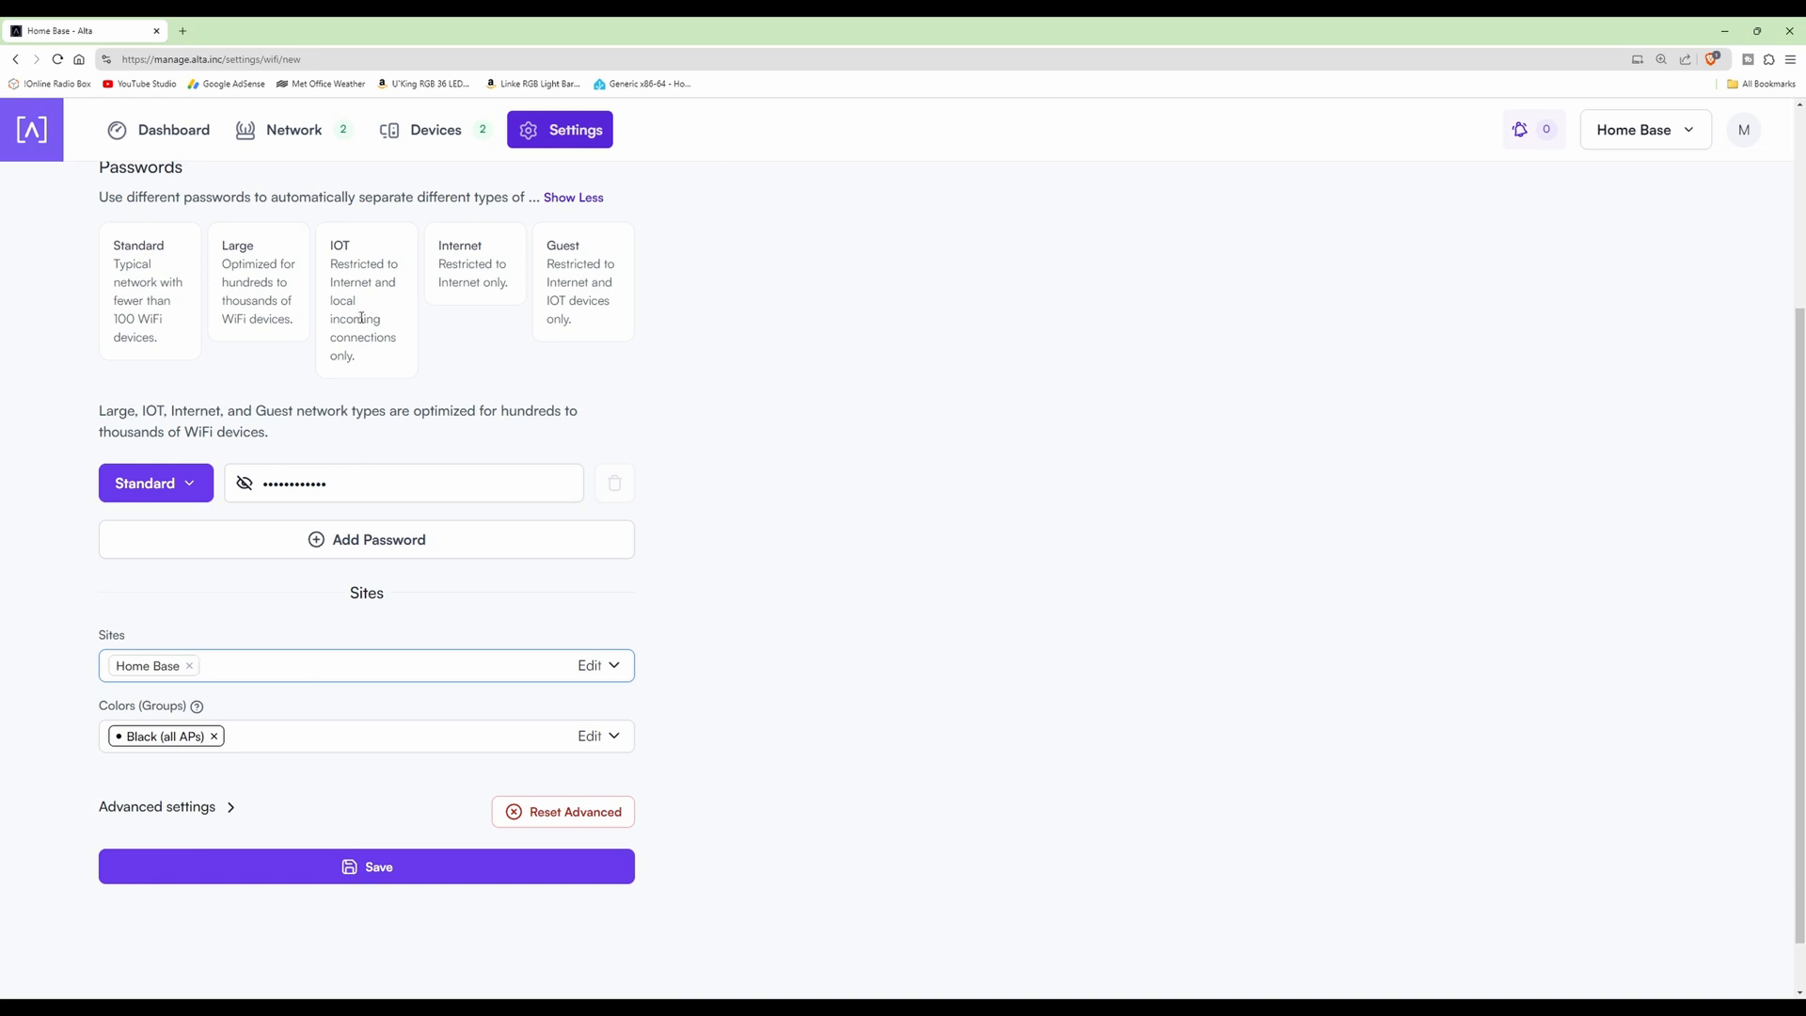
scroll(725, 560, "up", 3)
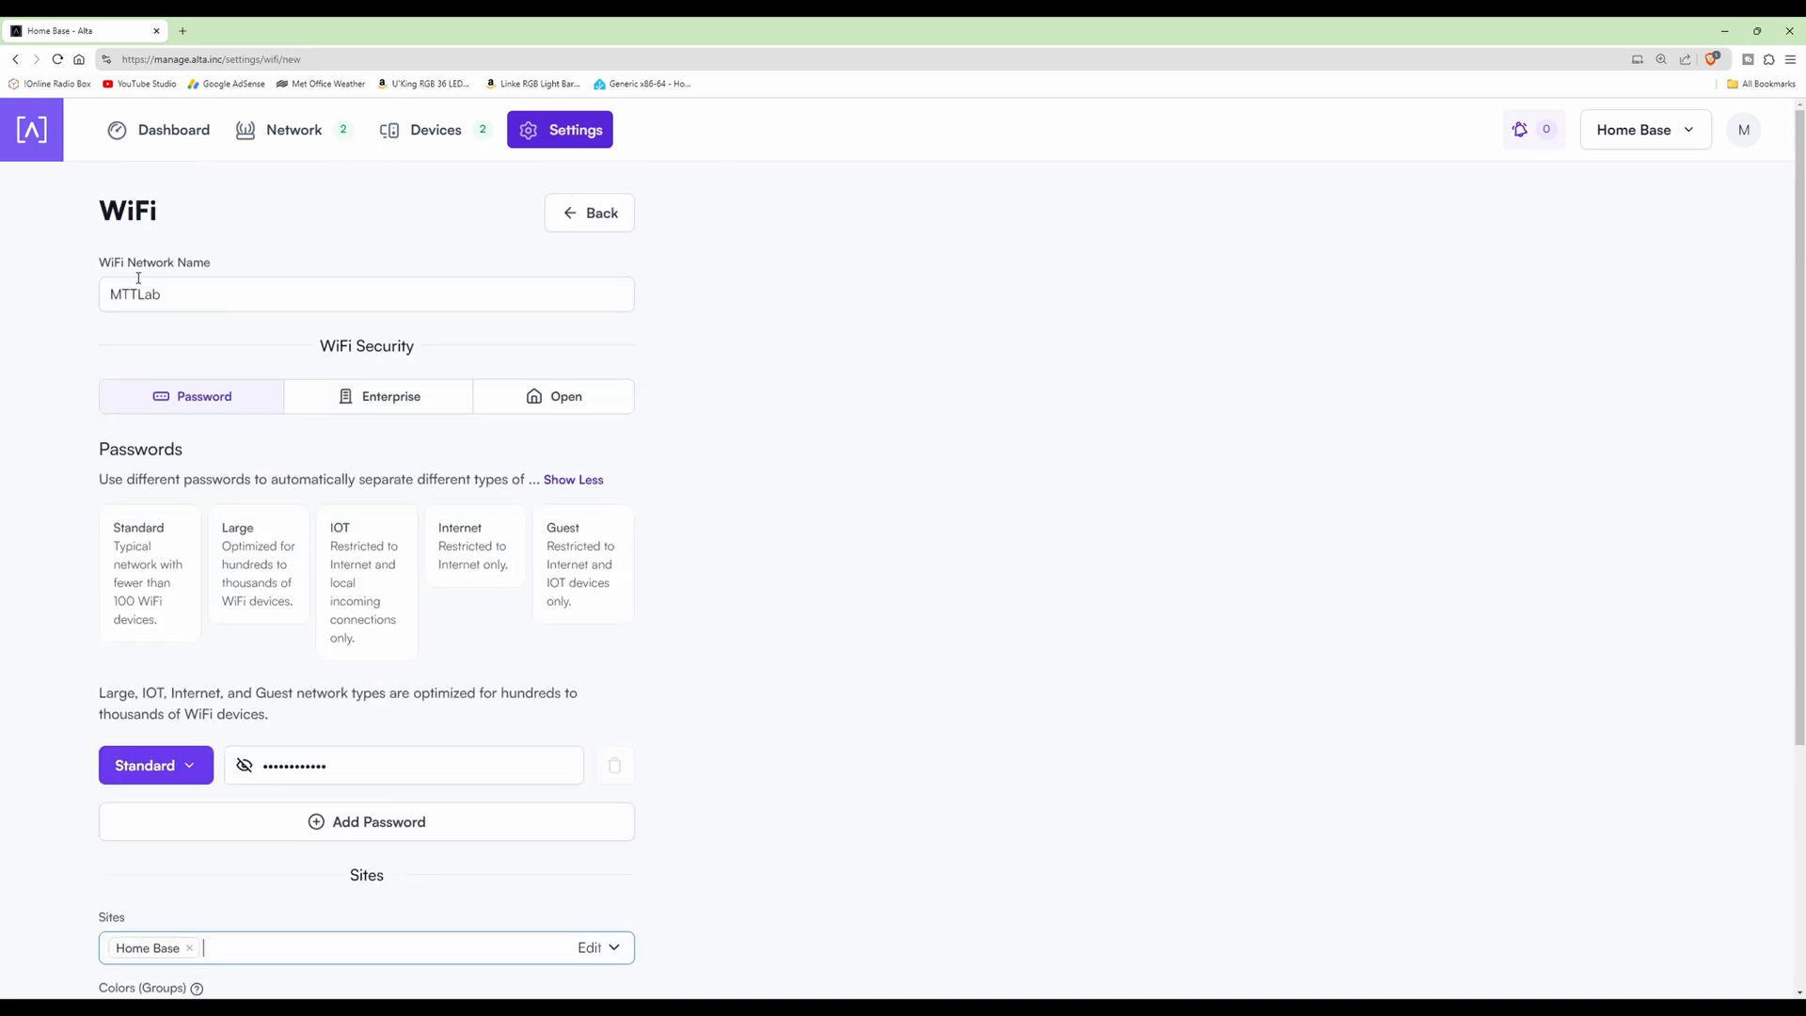
- Examine the advanced settings of the MTTLab network, from default VLAN and bands to air-time efficiency and minimum connection strength
scroll(427, 697, "down", 4)
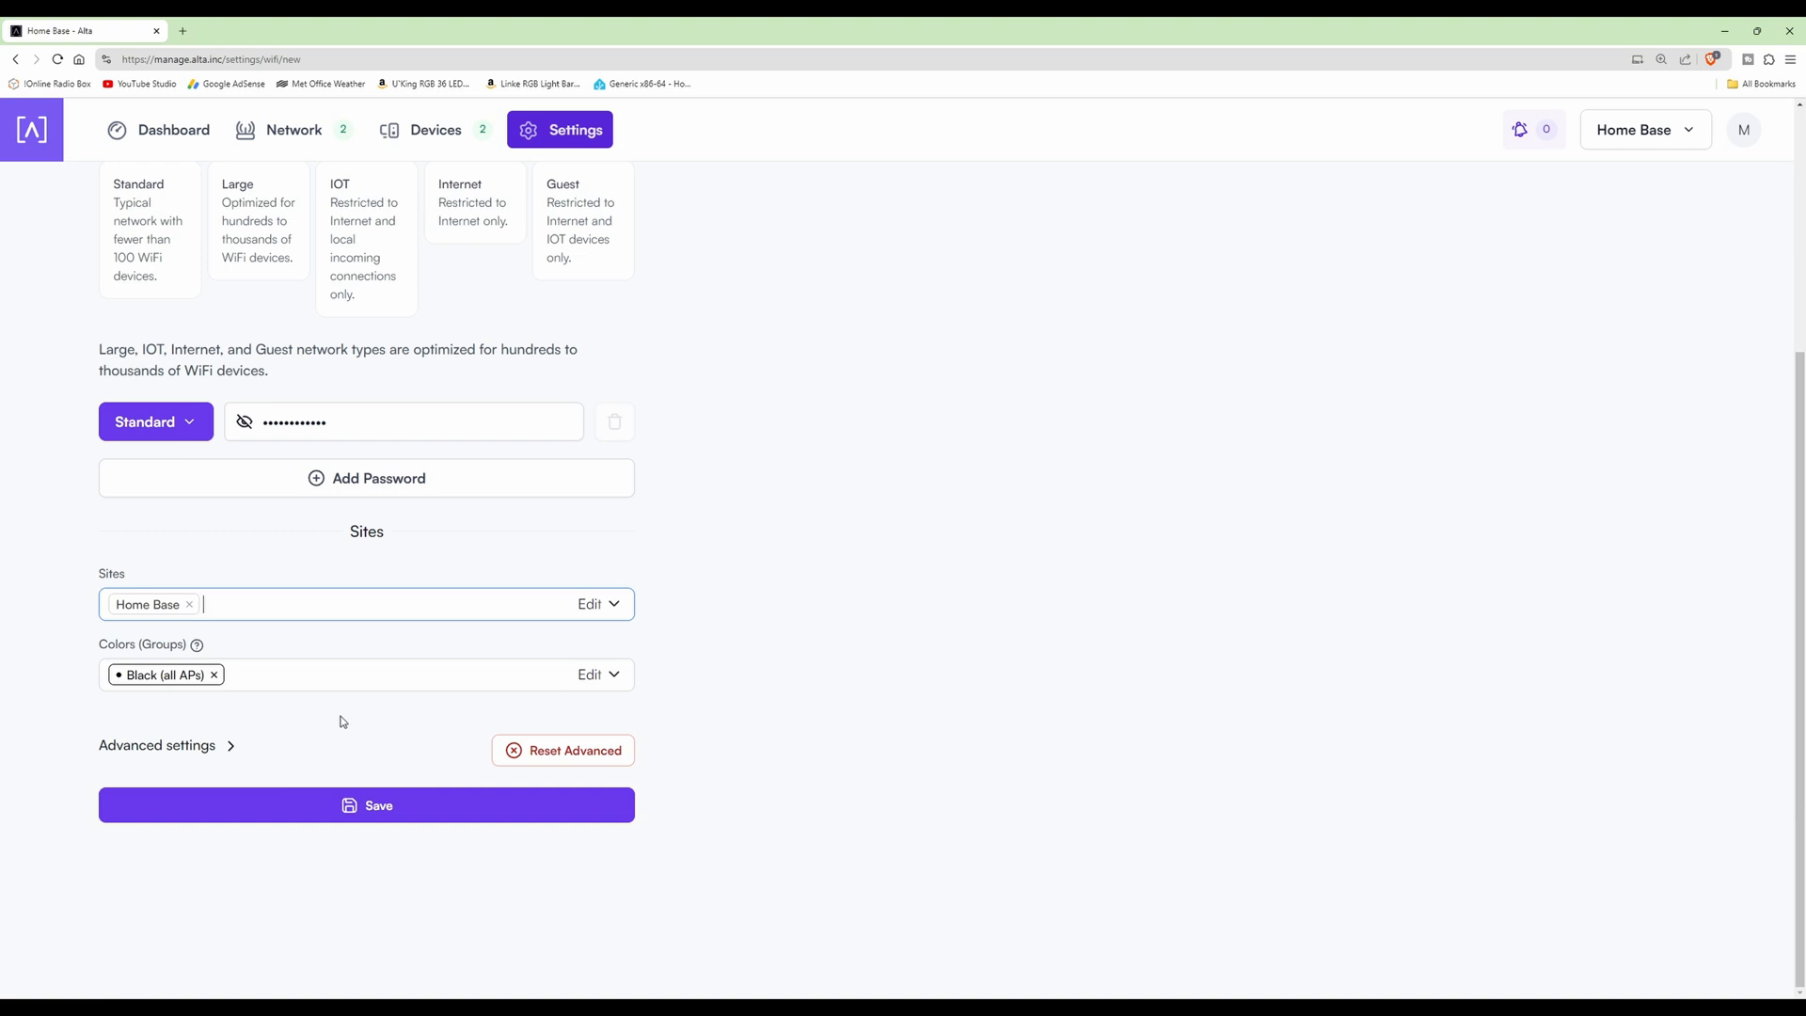
left_click(192, 751)
scroll(351, 773, "down", 1)
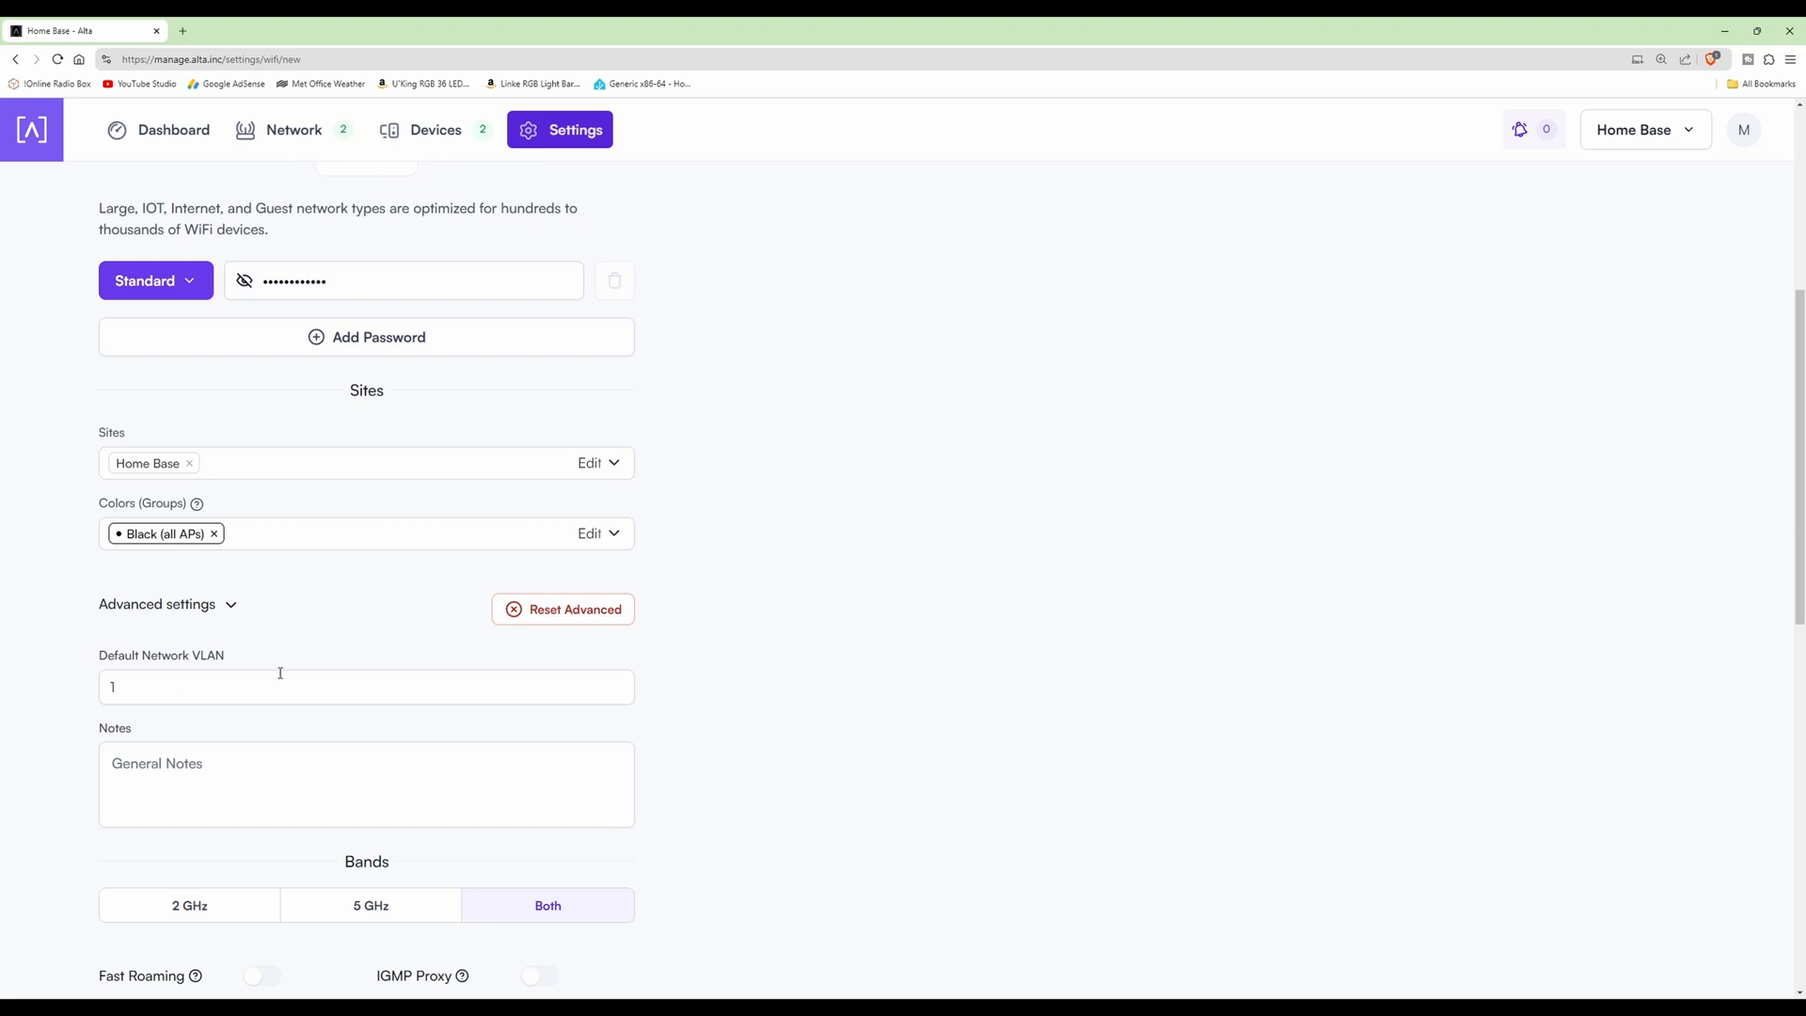
scroll(274, 714, "down", 2)
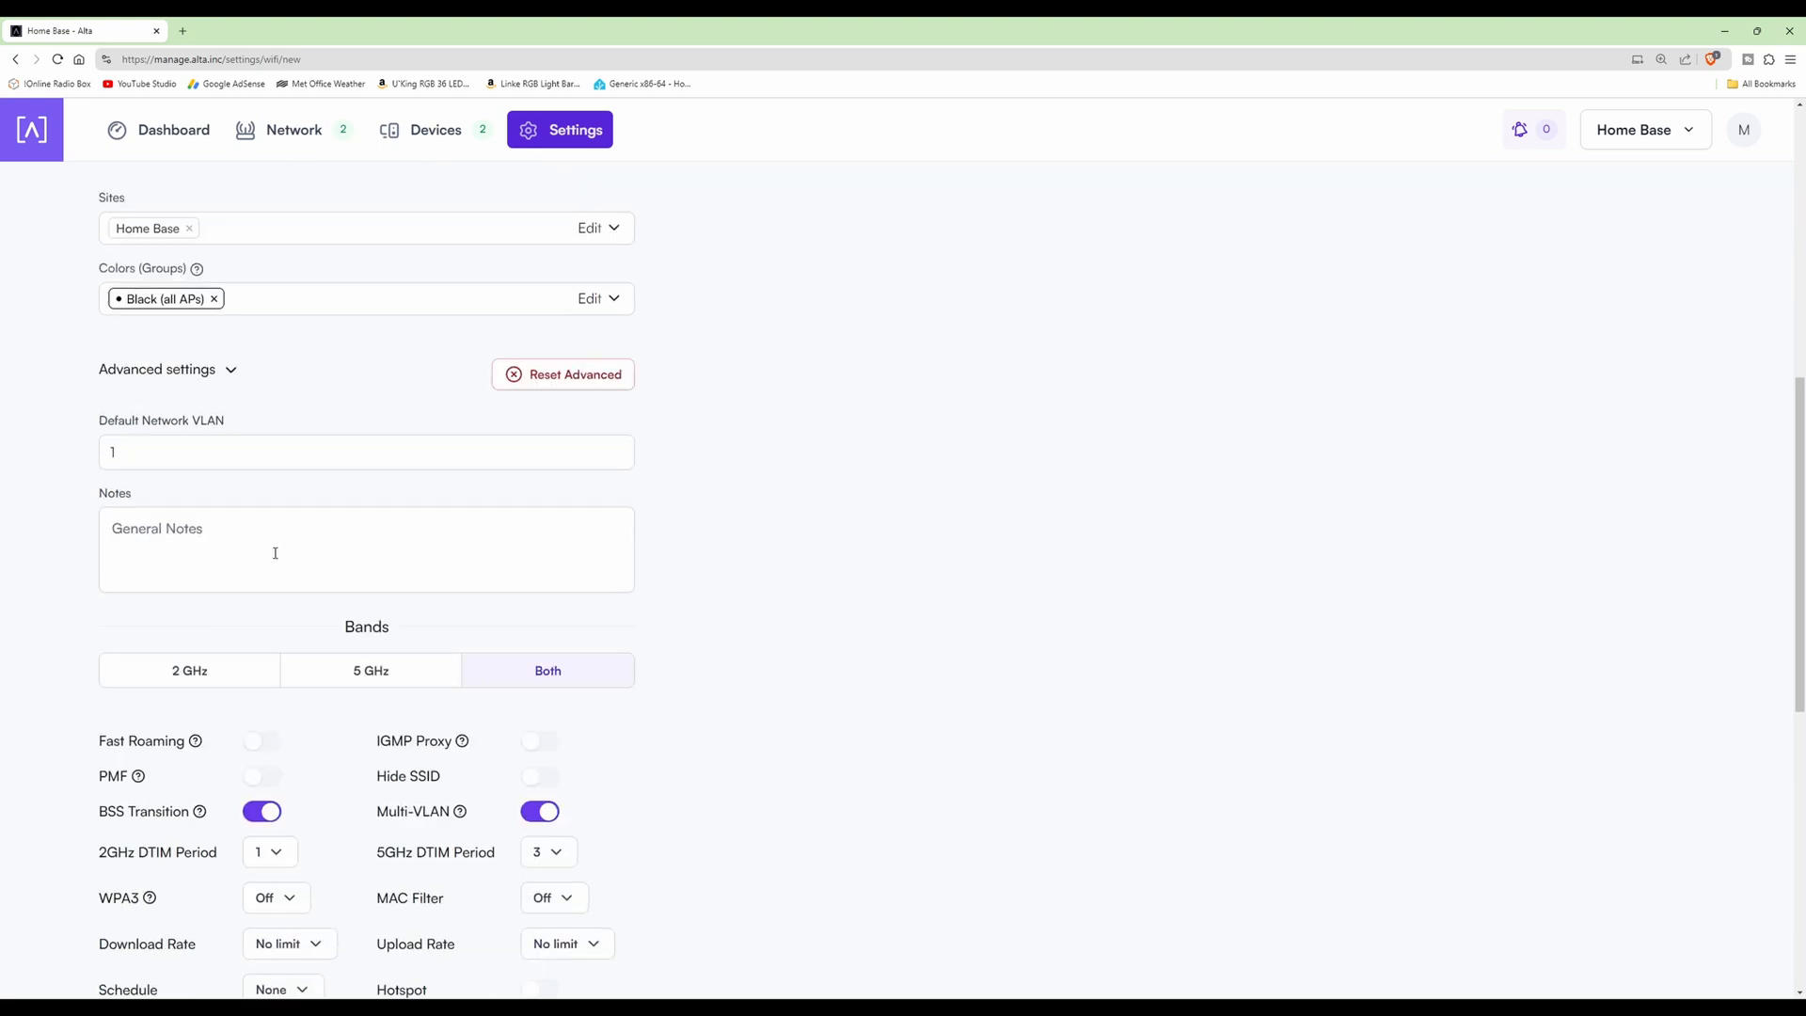
scroll(725, 782, "down", 2)
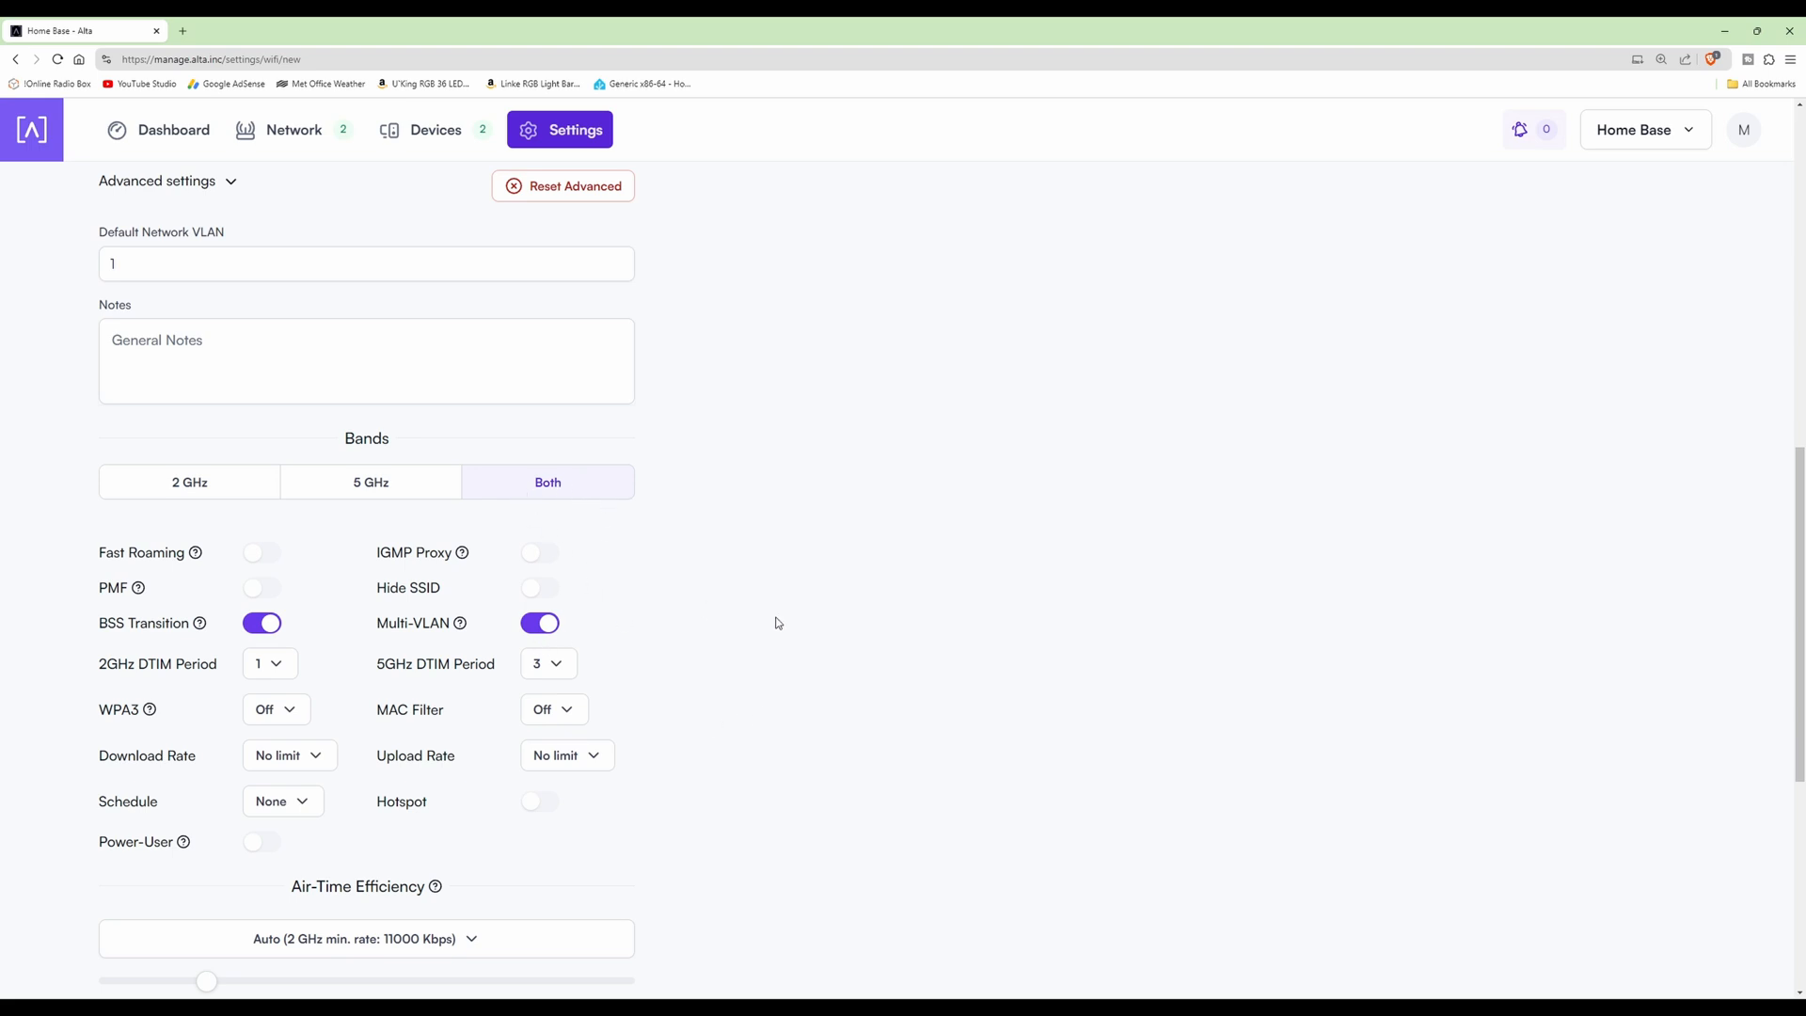
scroll(839, 673, "down", 3)
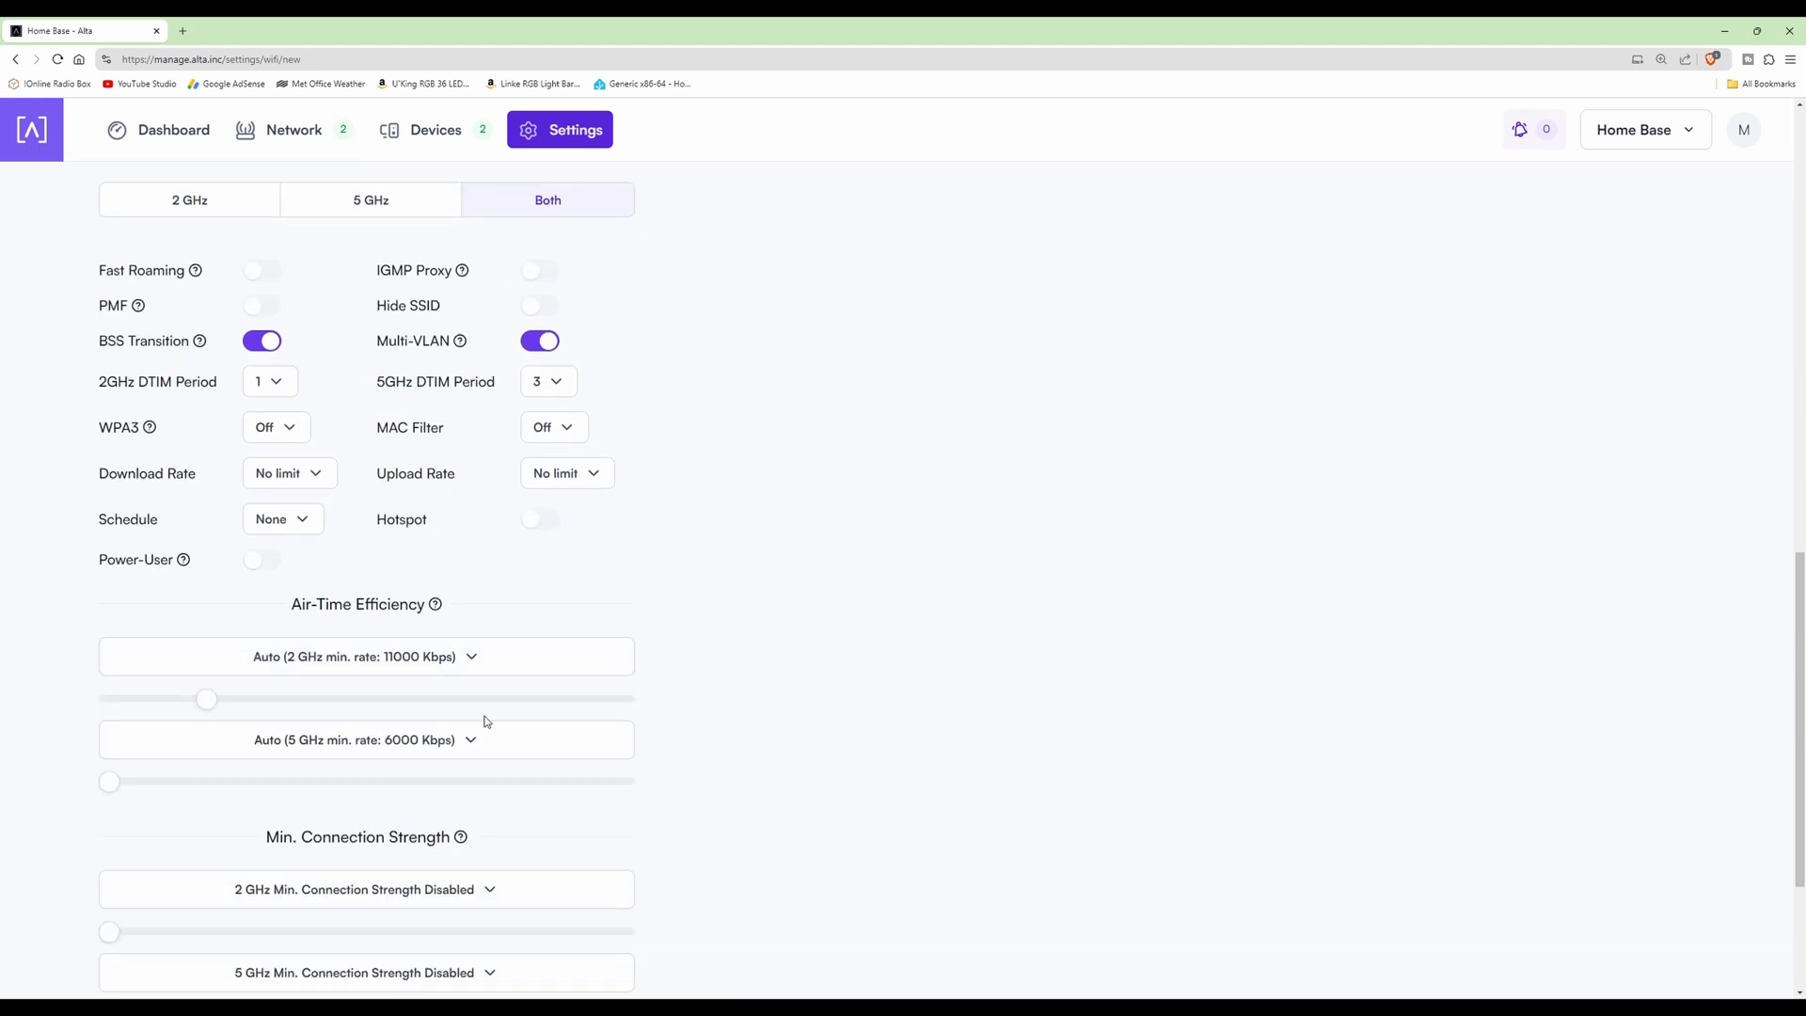
scroll(486, 721, "down", 3)
scroll(476, 733, "up", 9)
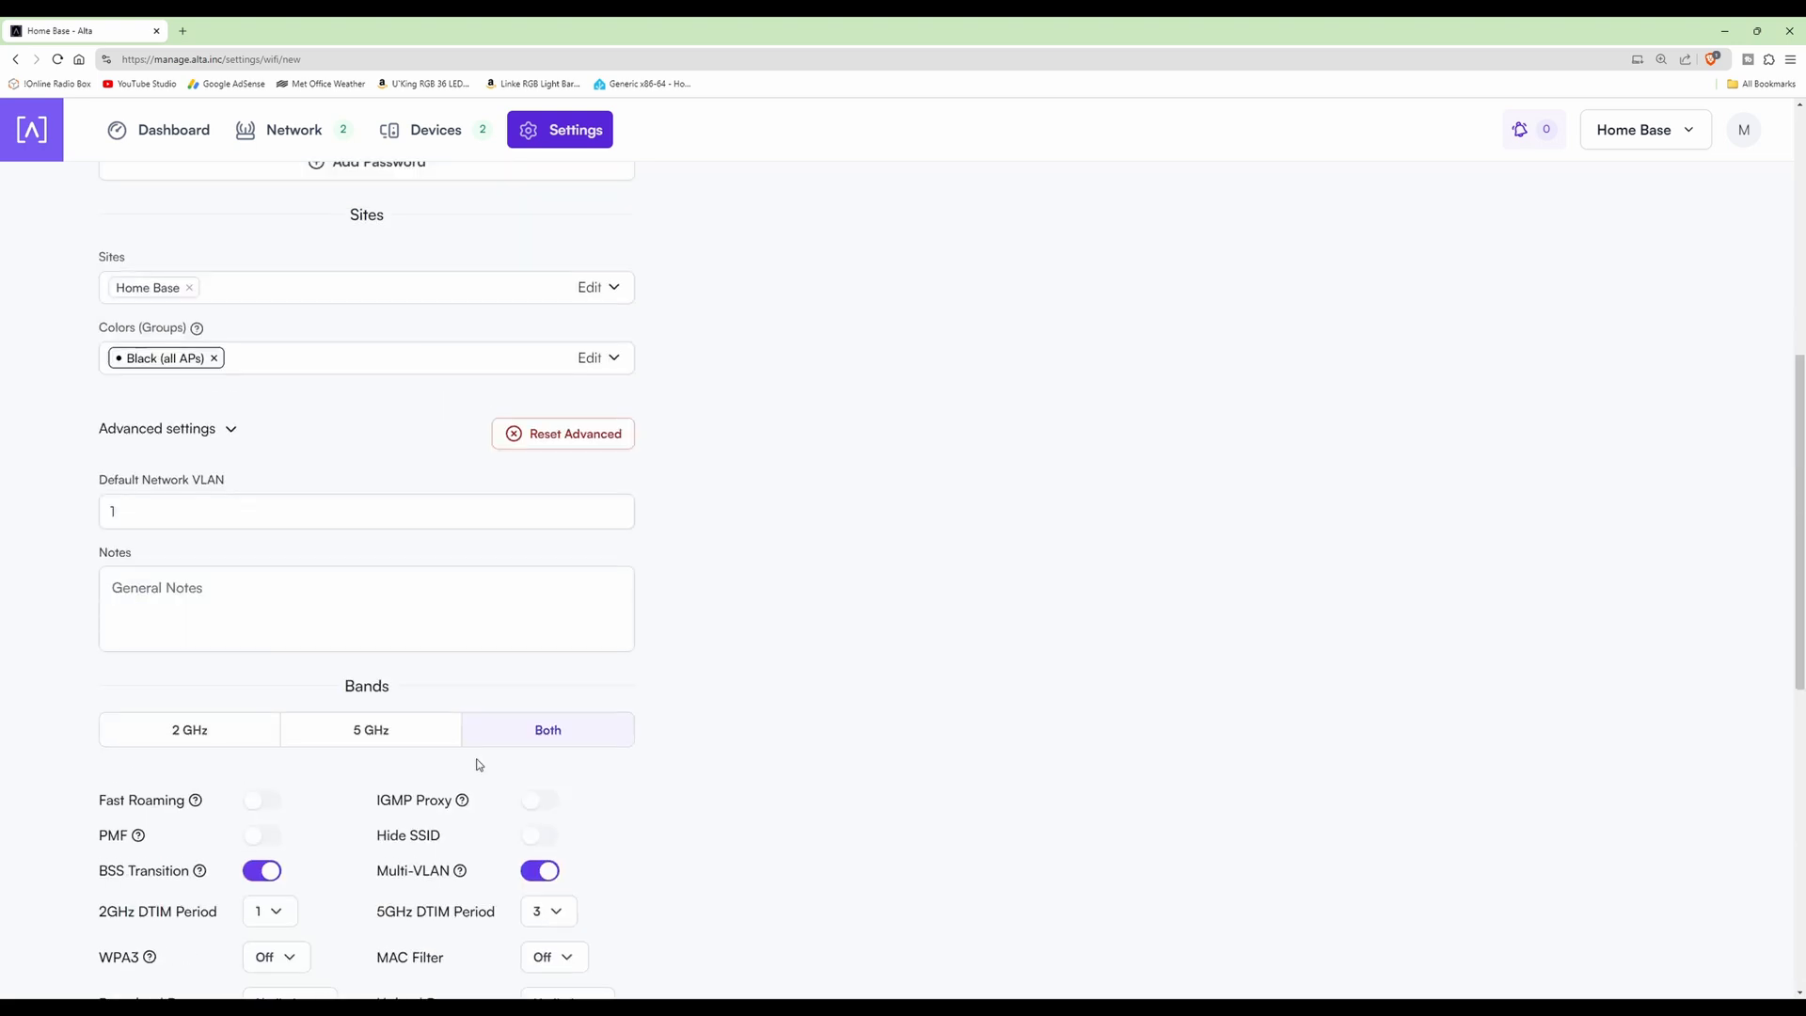
left_click(230, 435)
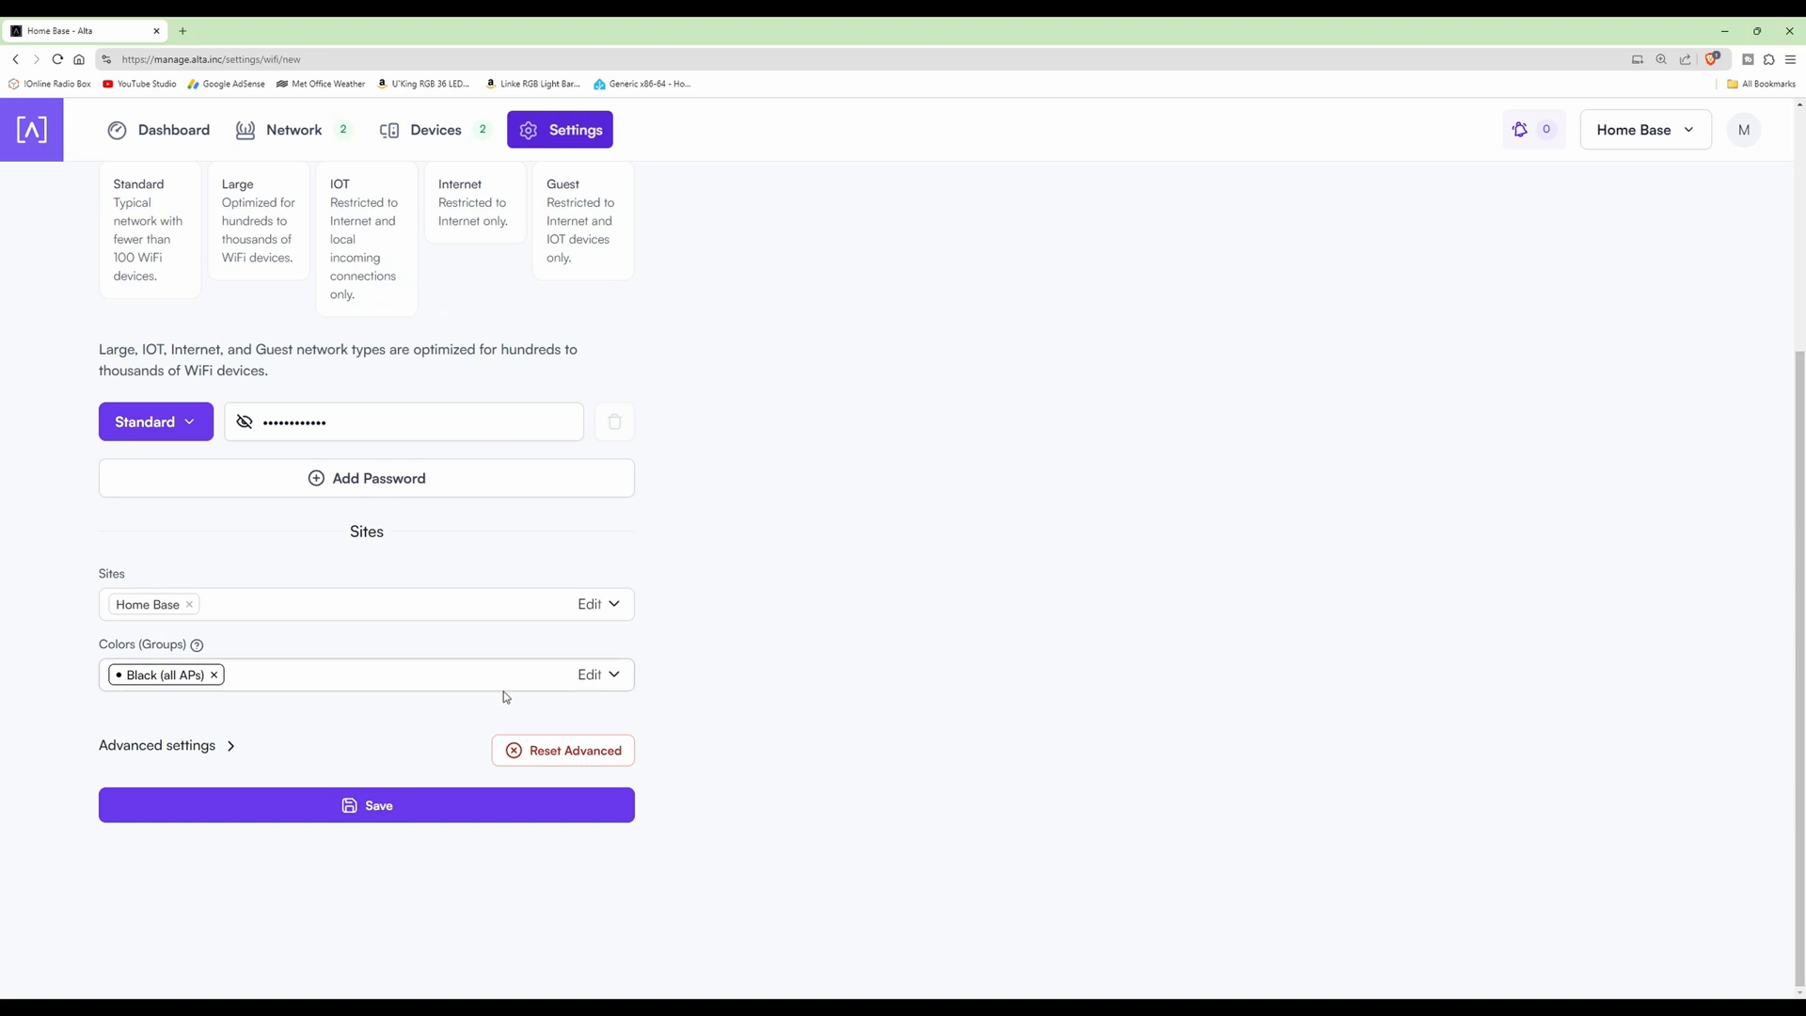
- Save the MTTLab WiFi network, reopen its entry to check it, and return to the WiFi network list
left_click(377, 806)
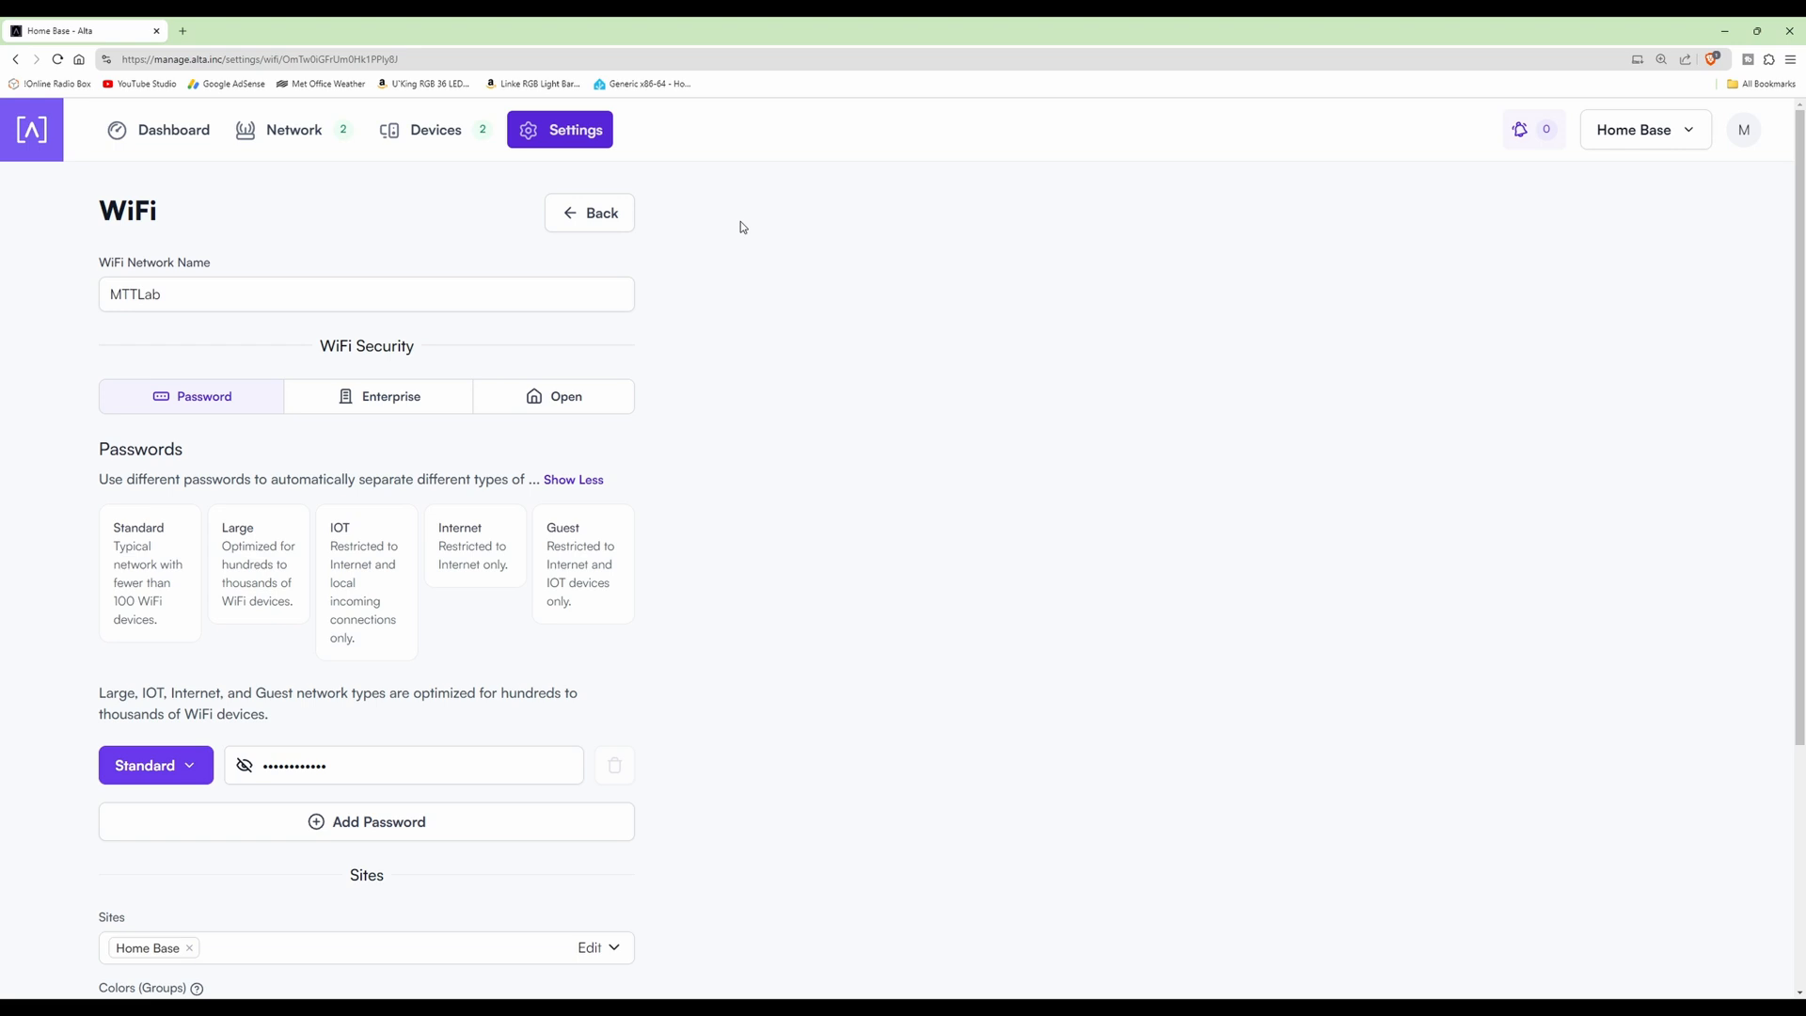
left_click(596, 215)
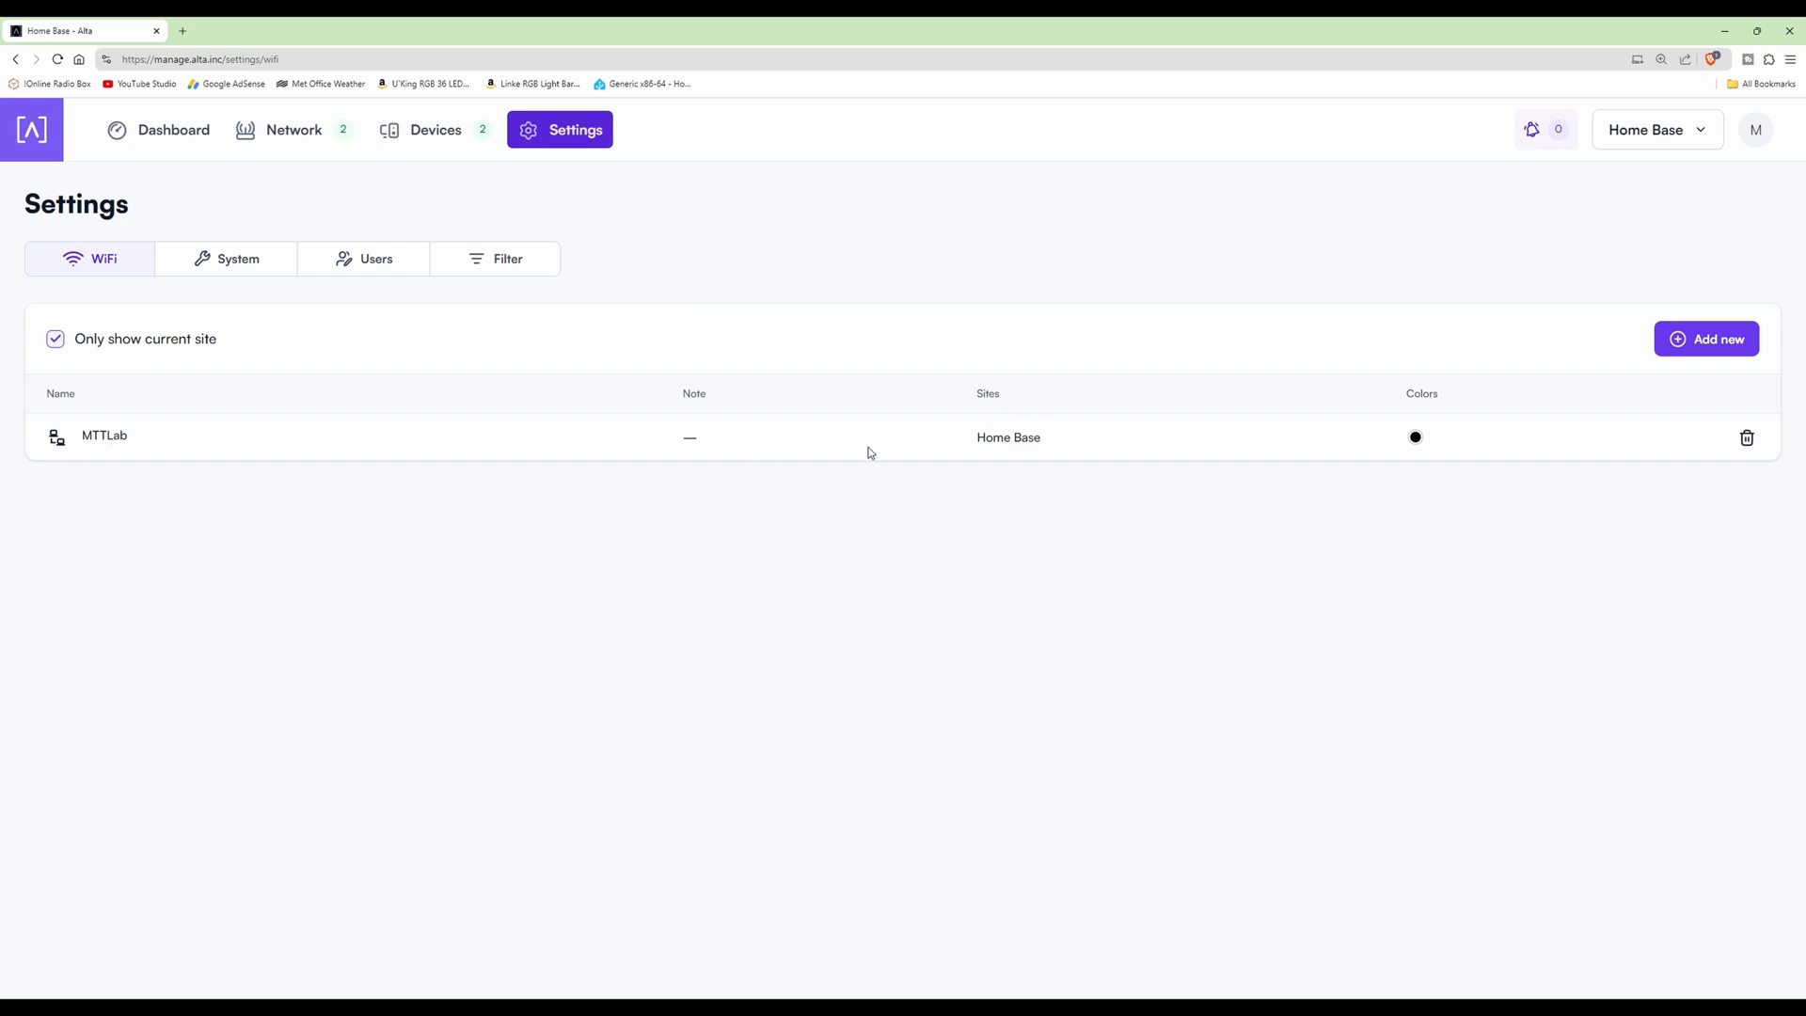
left_click(57, 440)
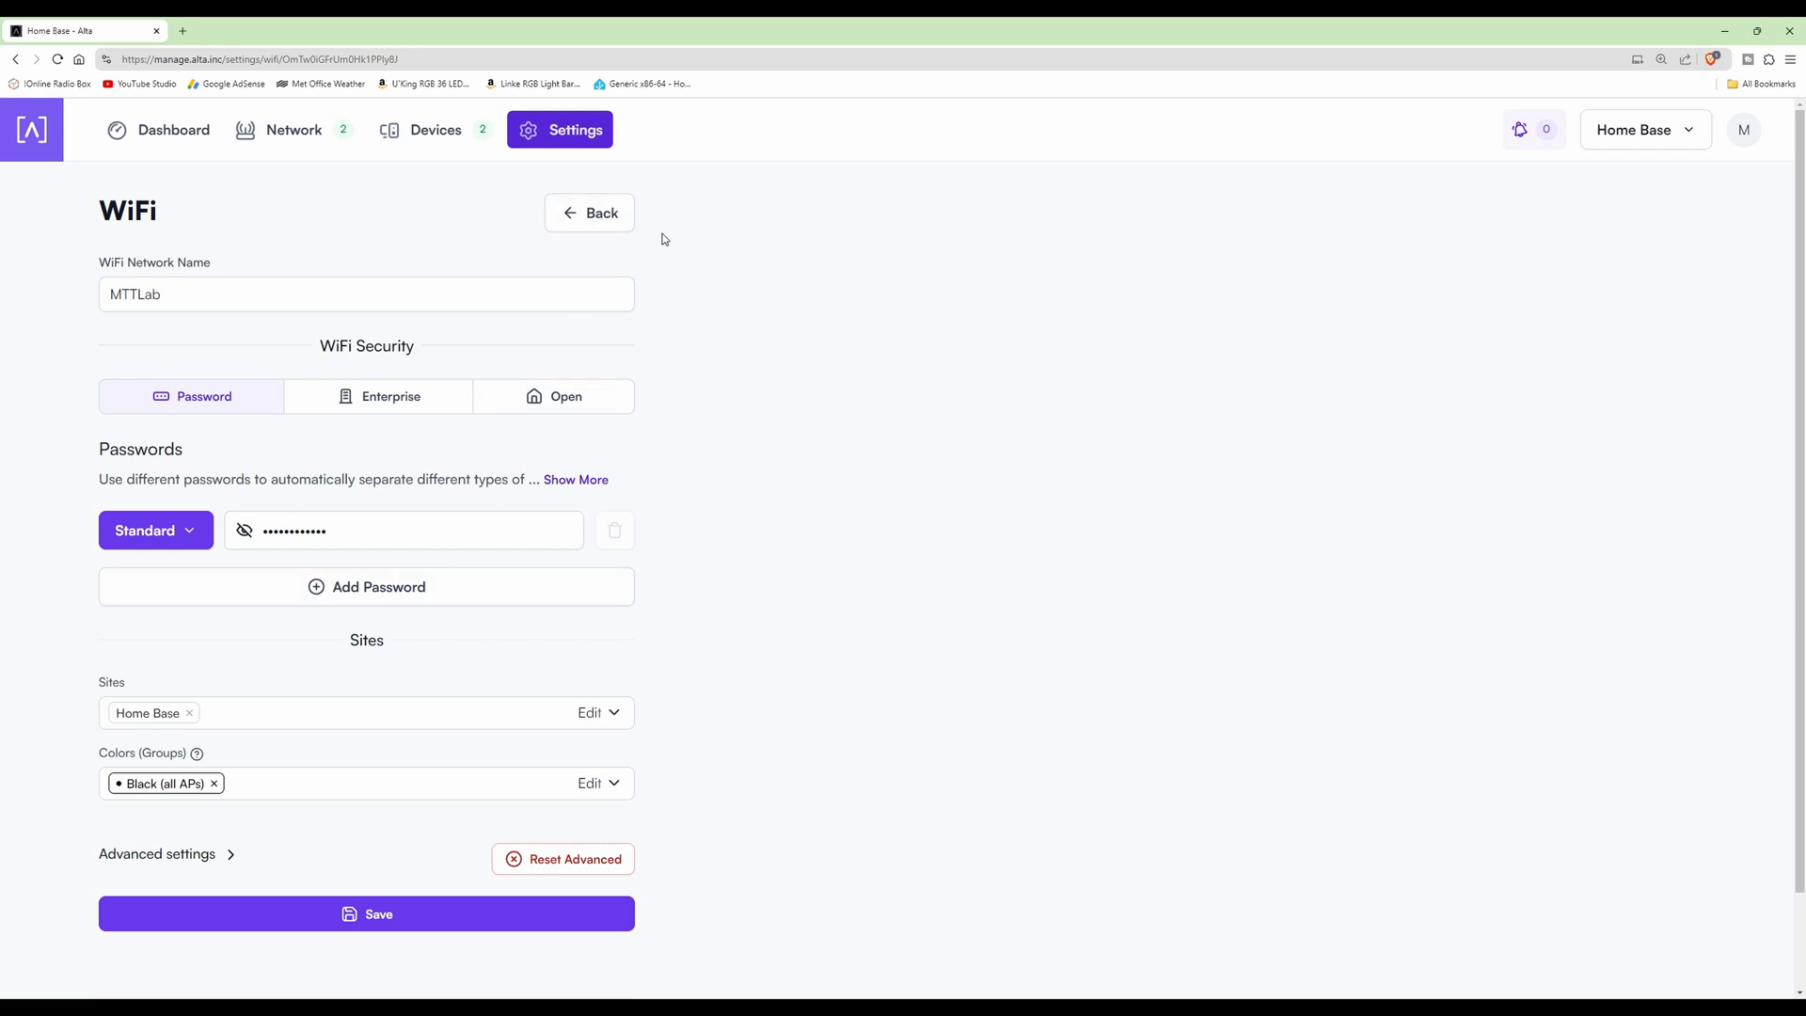
left_click(595, 211)
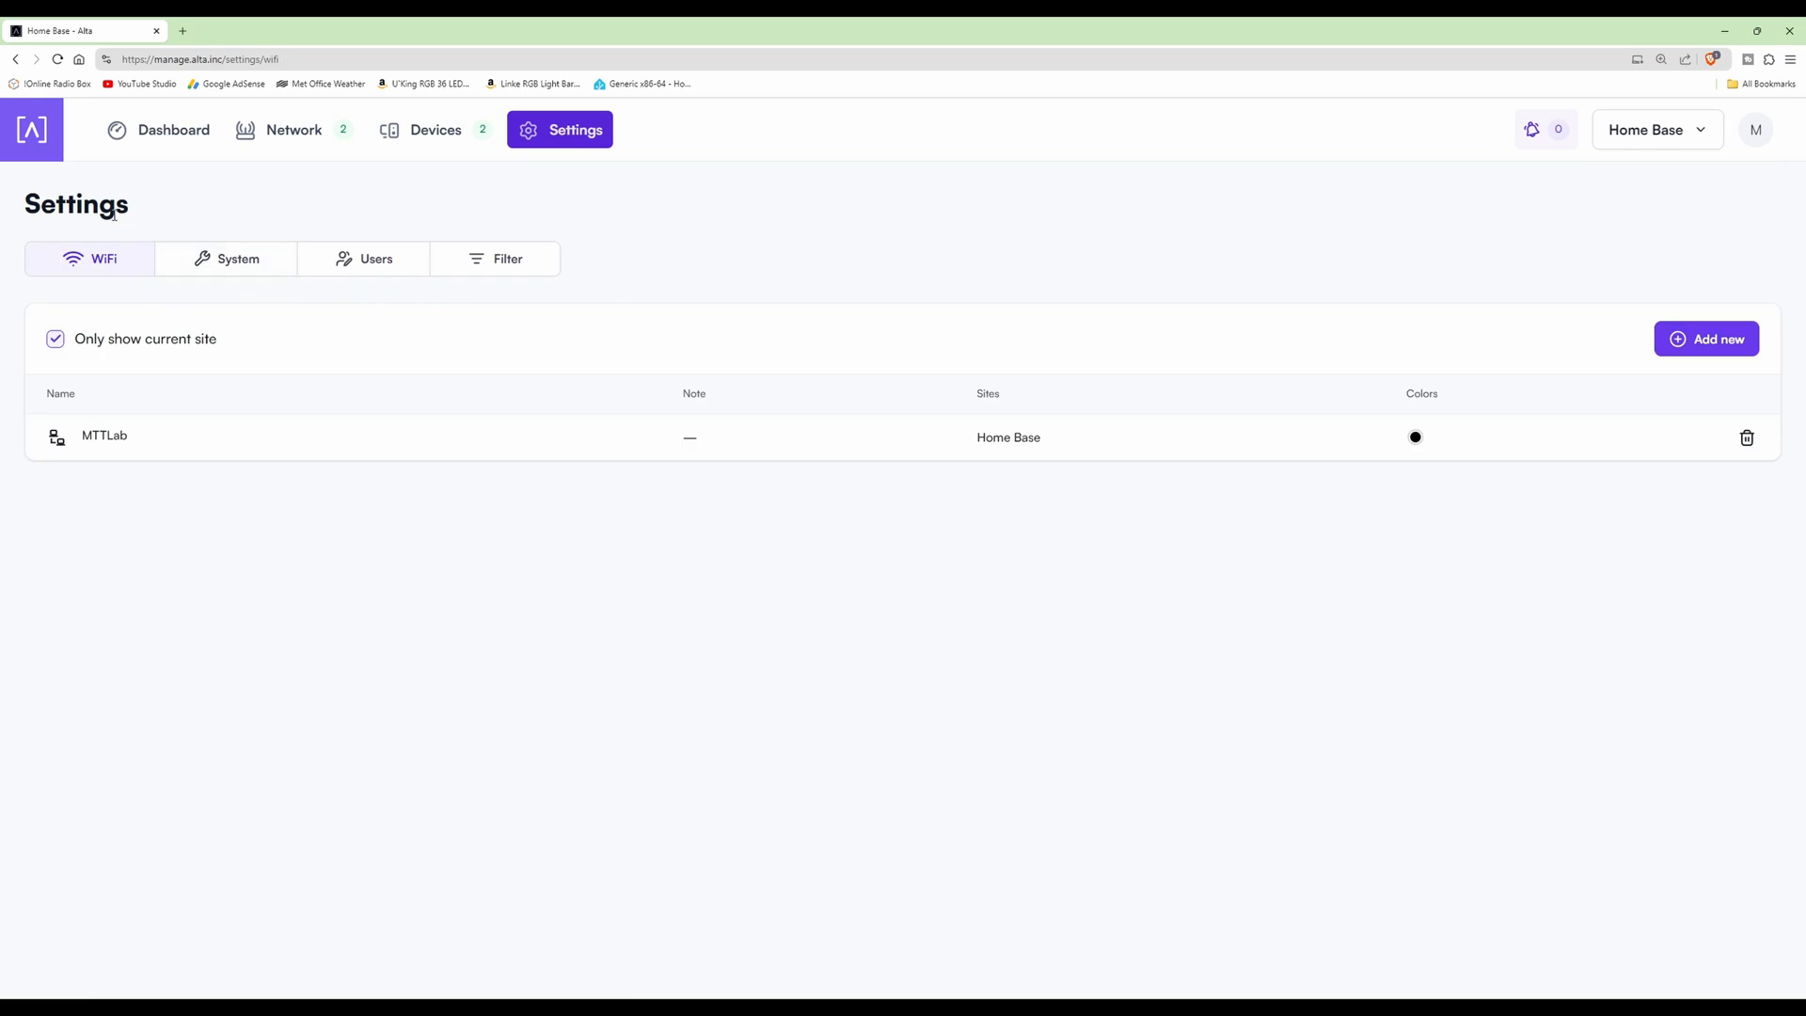
- Check which AP and switch LED colors the system settings offer without changing either selection
left_click(240, 267)
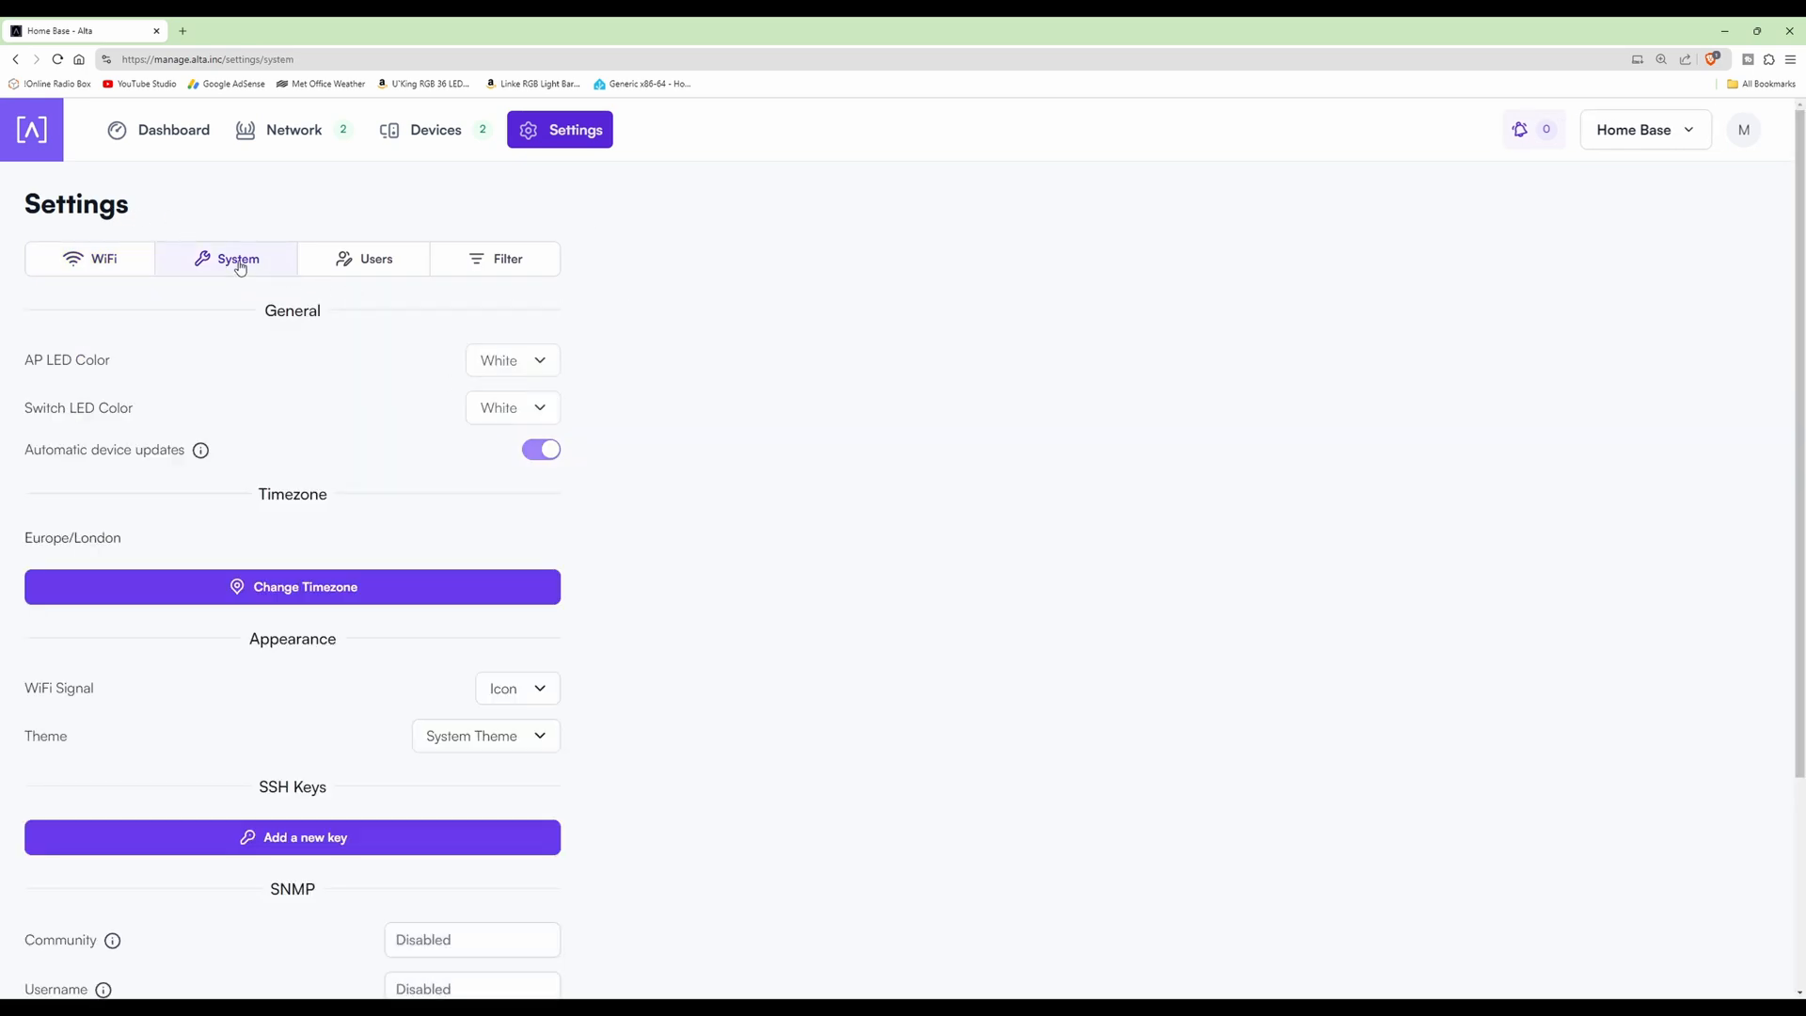
left_click(542, 363)
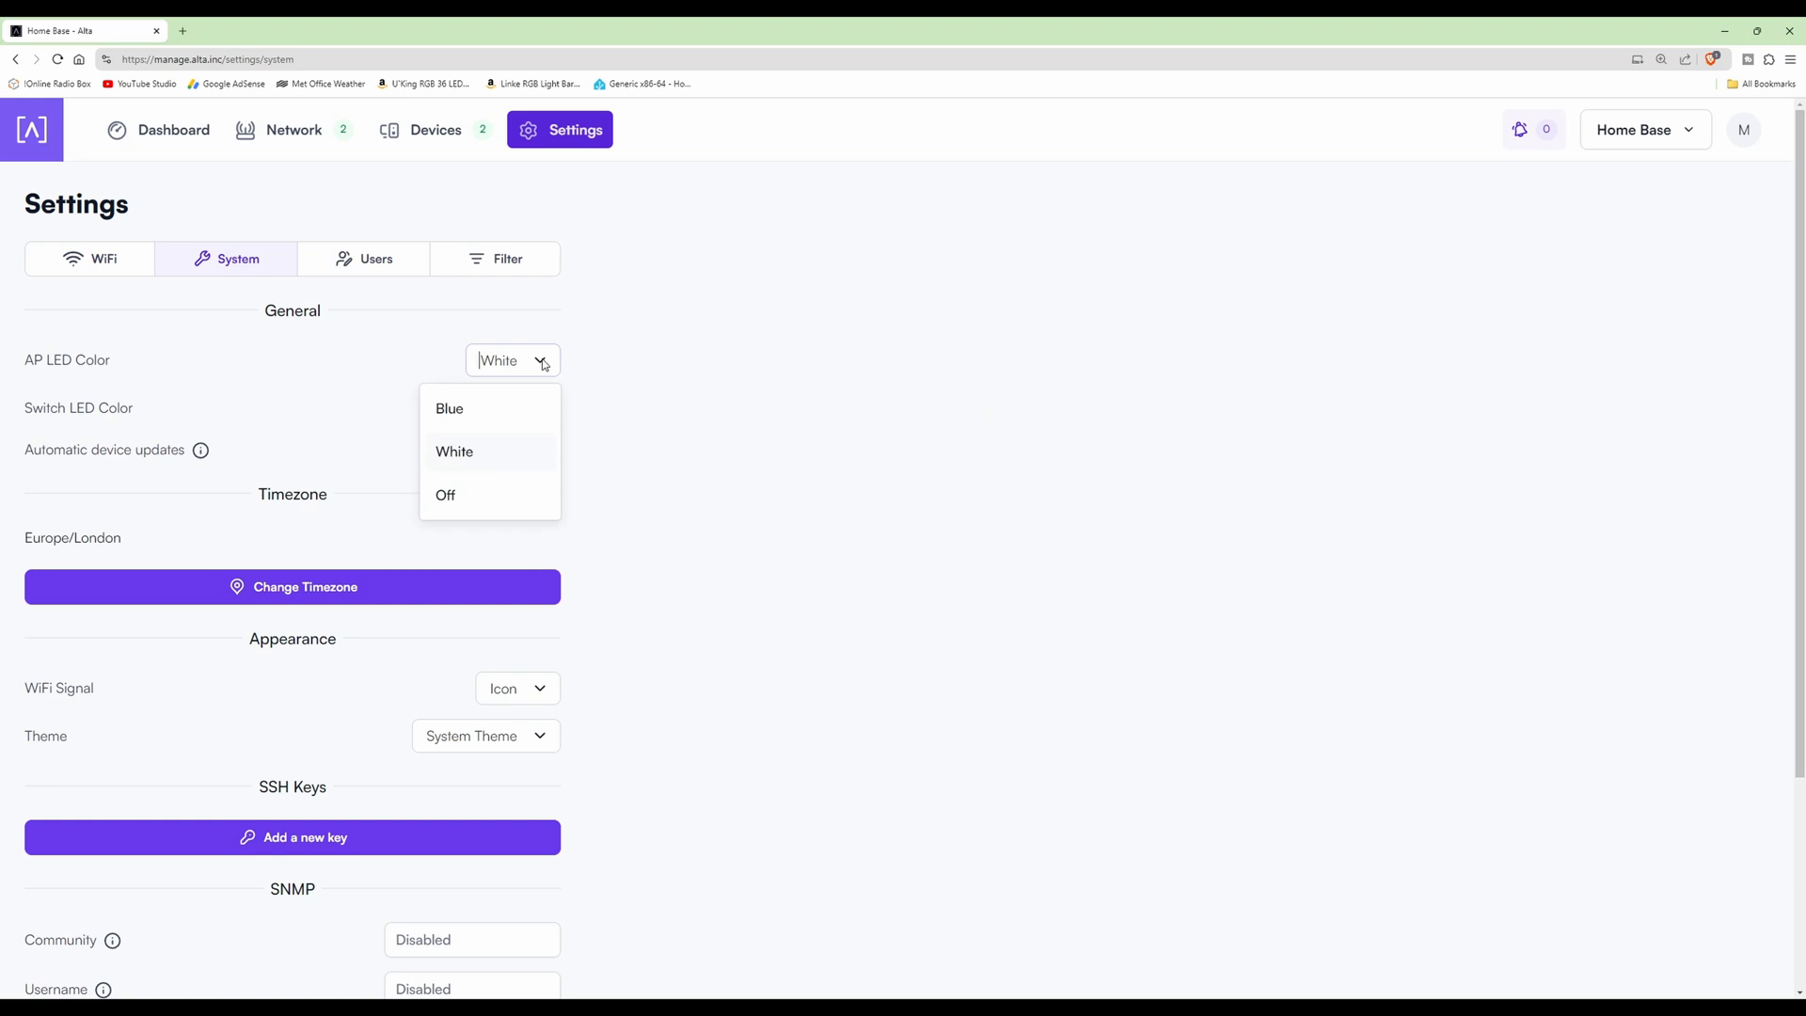
left_click(544, 363)
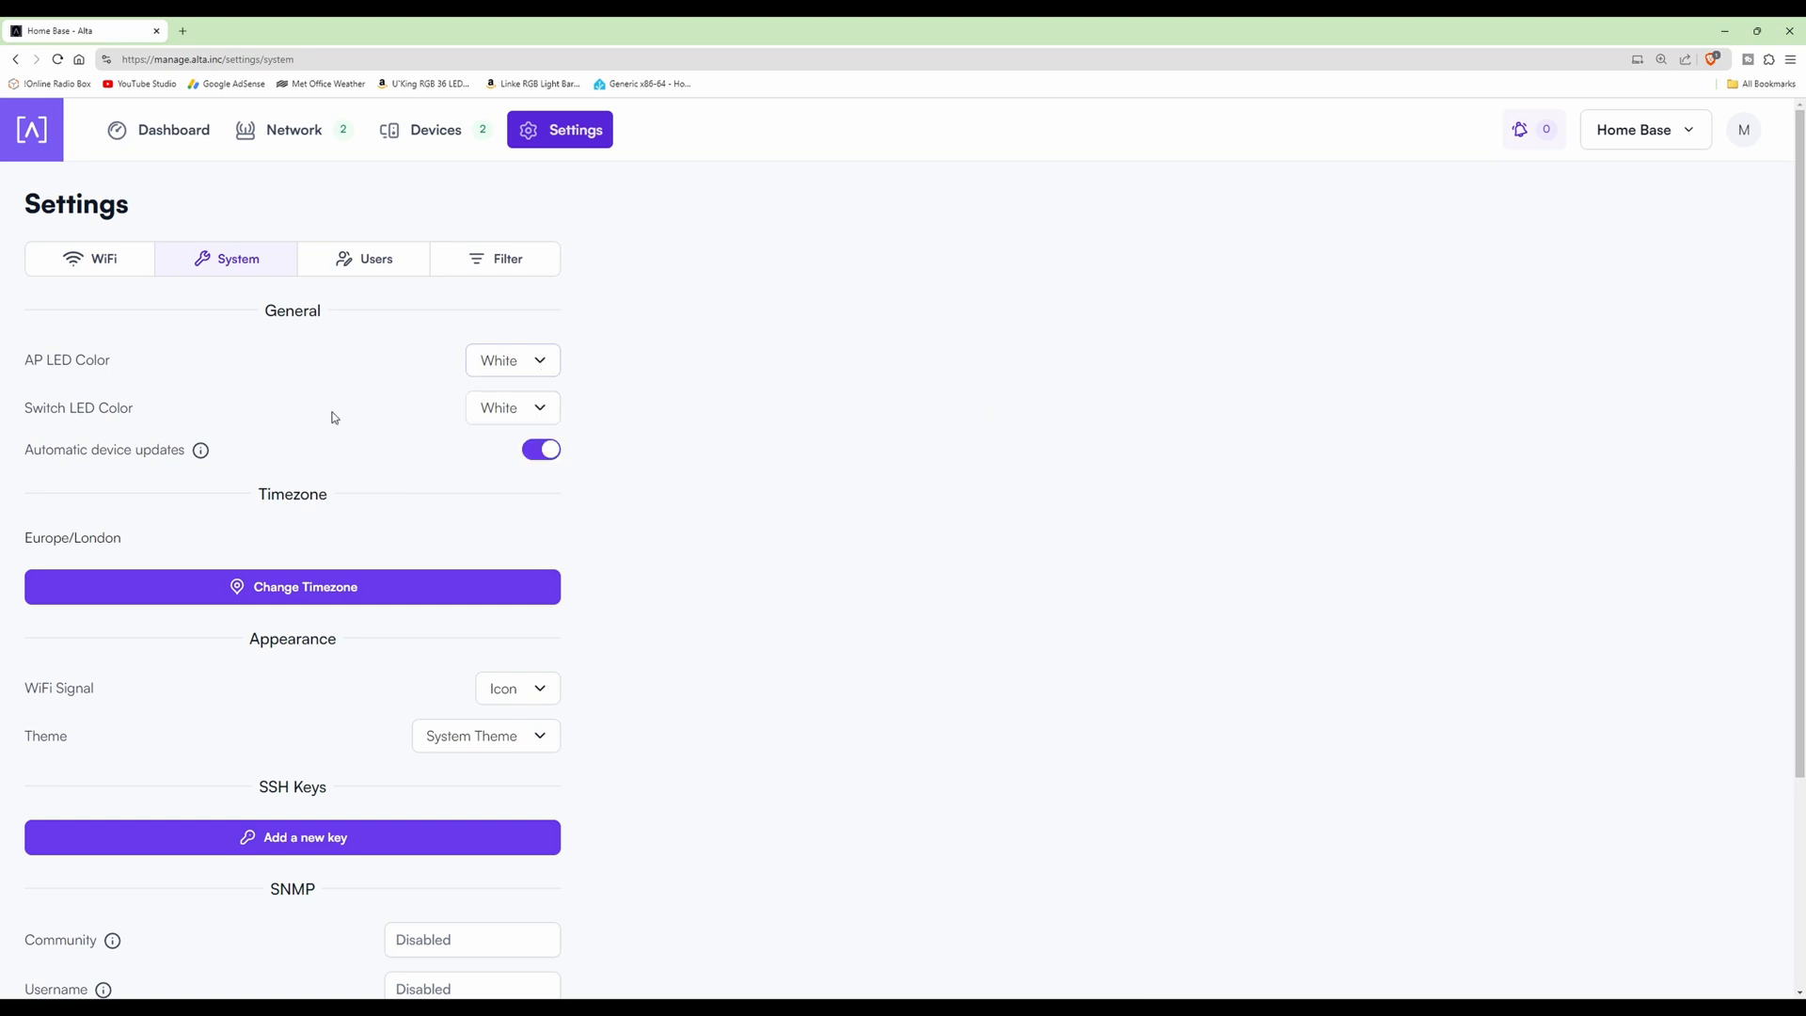
left_click(532, 413)
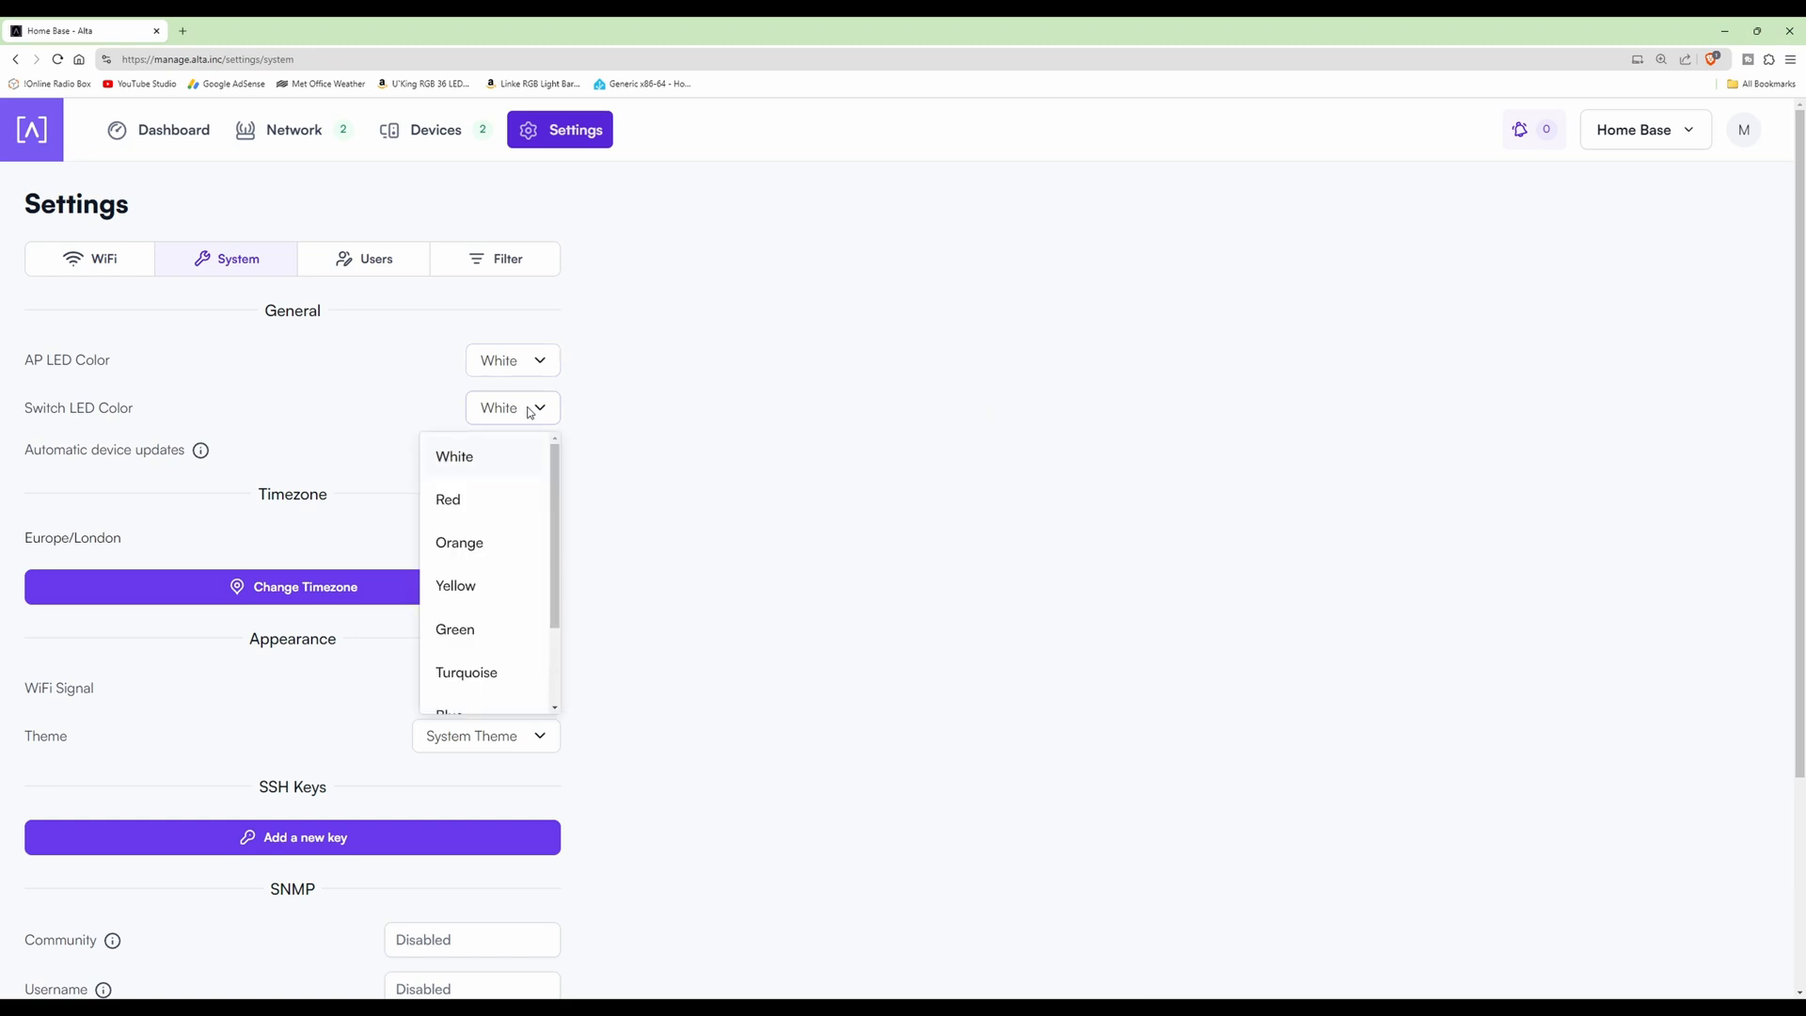
scroll(478, 598, "down", 1)
scroll(498, 620, "down", 1)
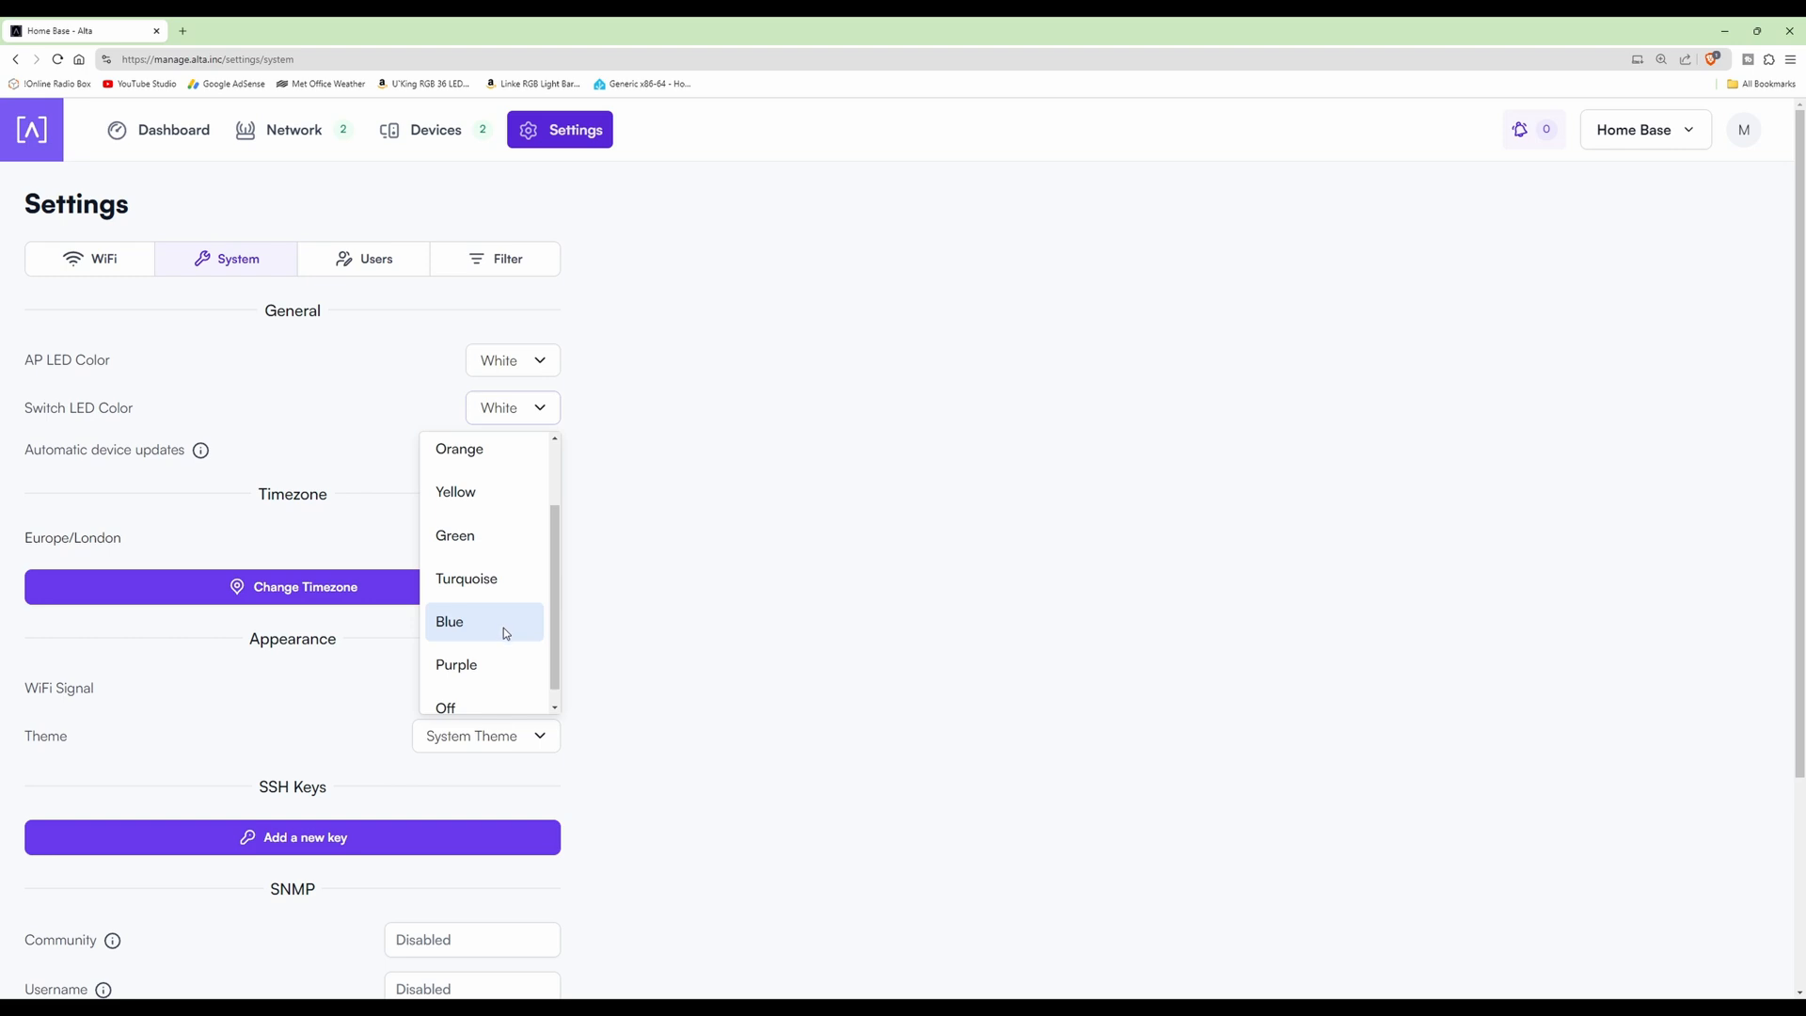
left_click(758, 331)
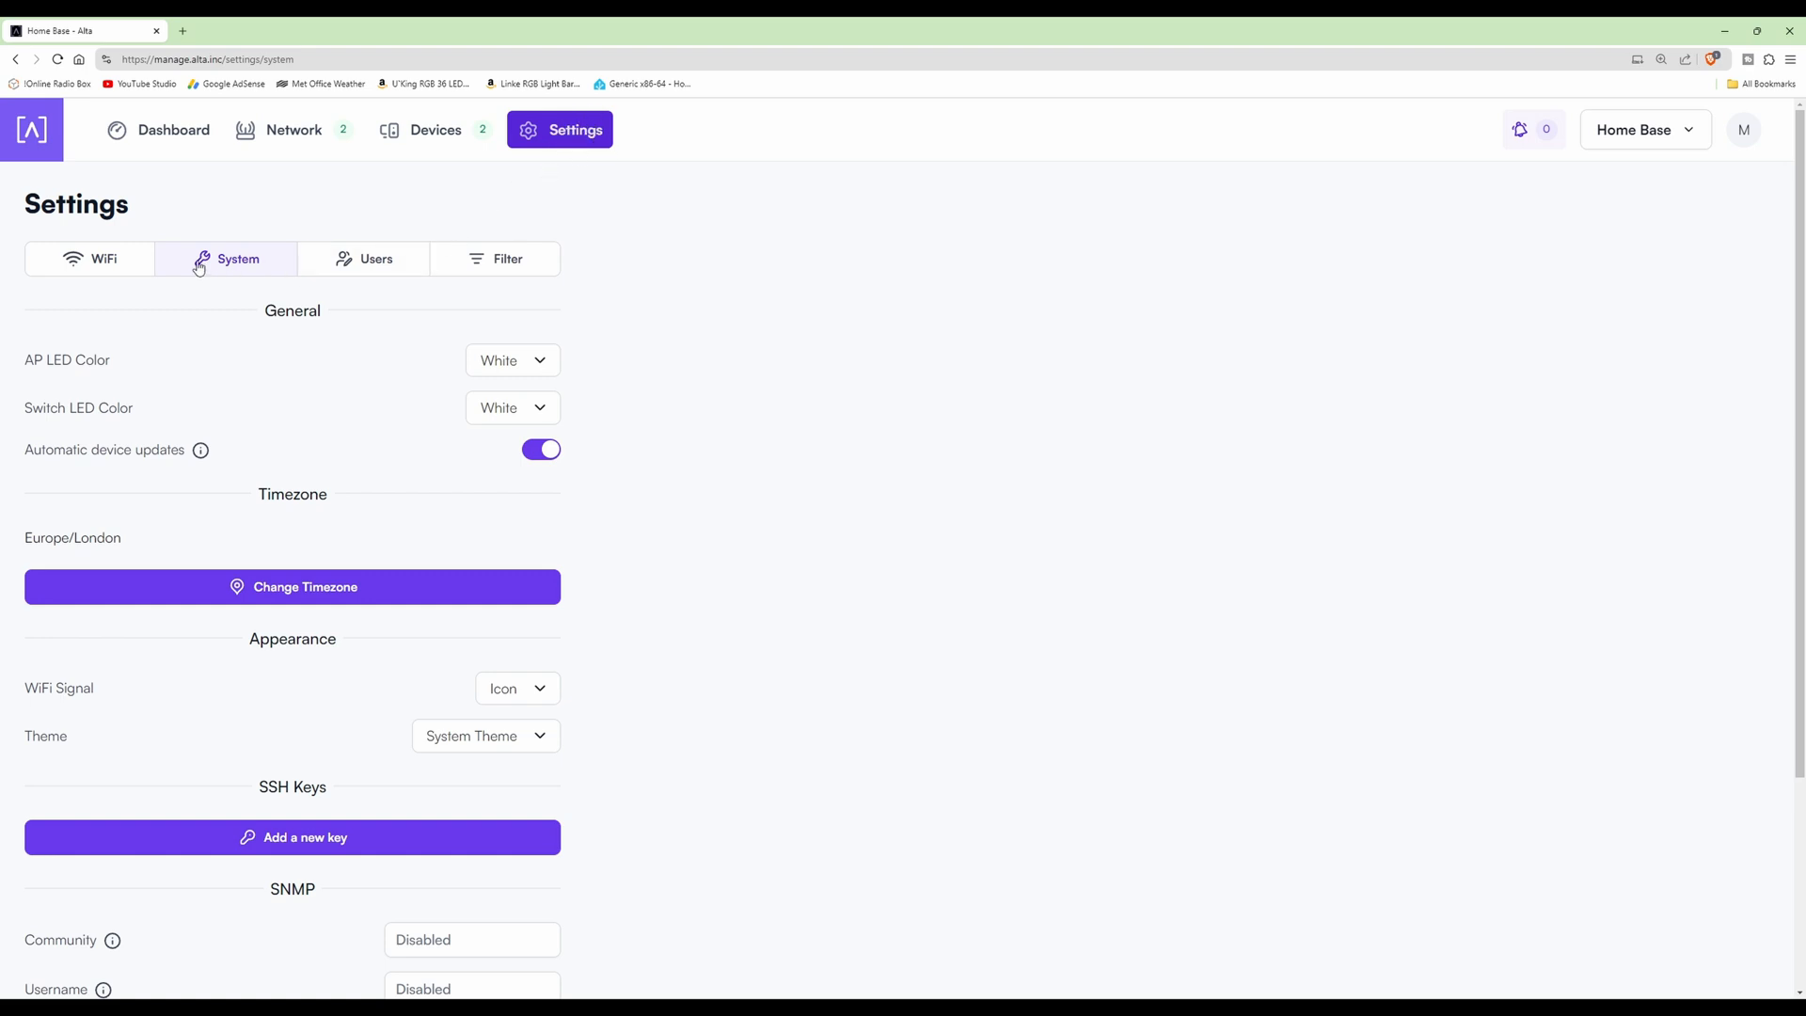
- Look through the system settings down to the SNMP section and view the users for the Home Base site
left_click(102, 262)
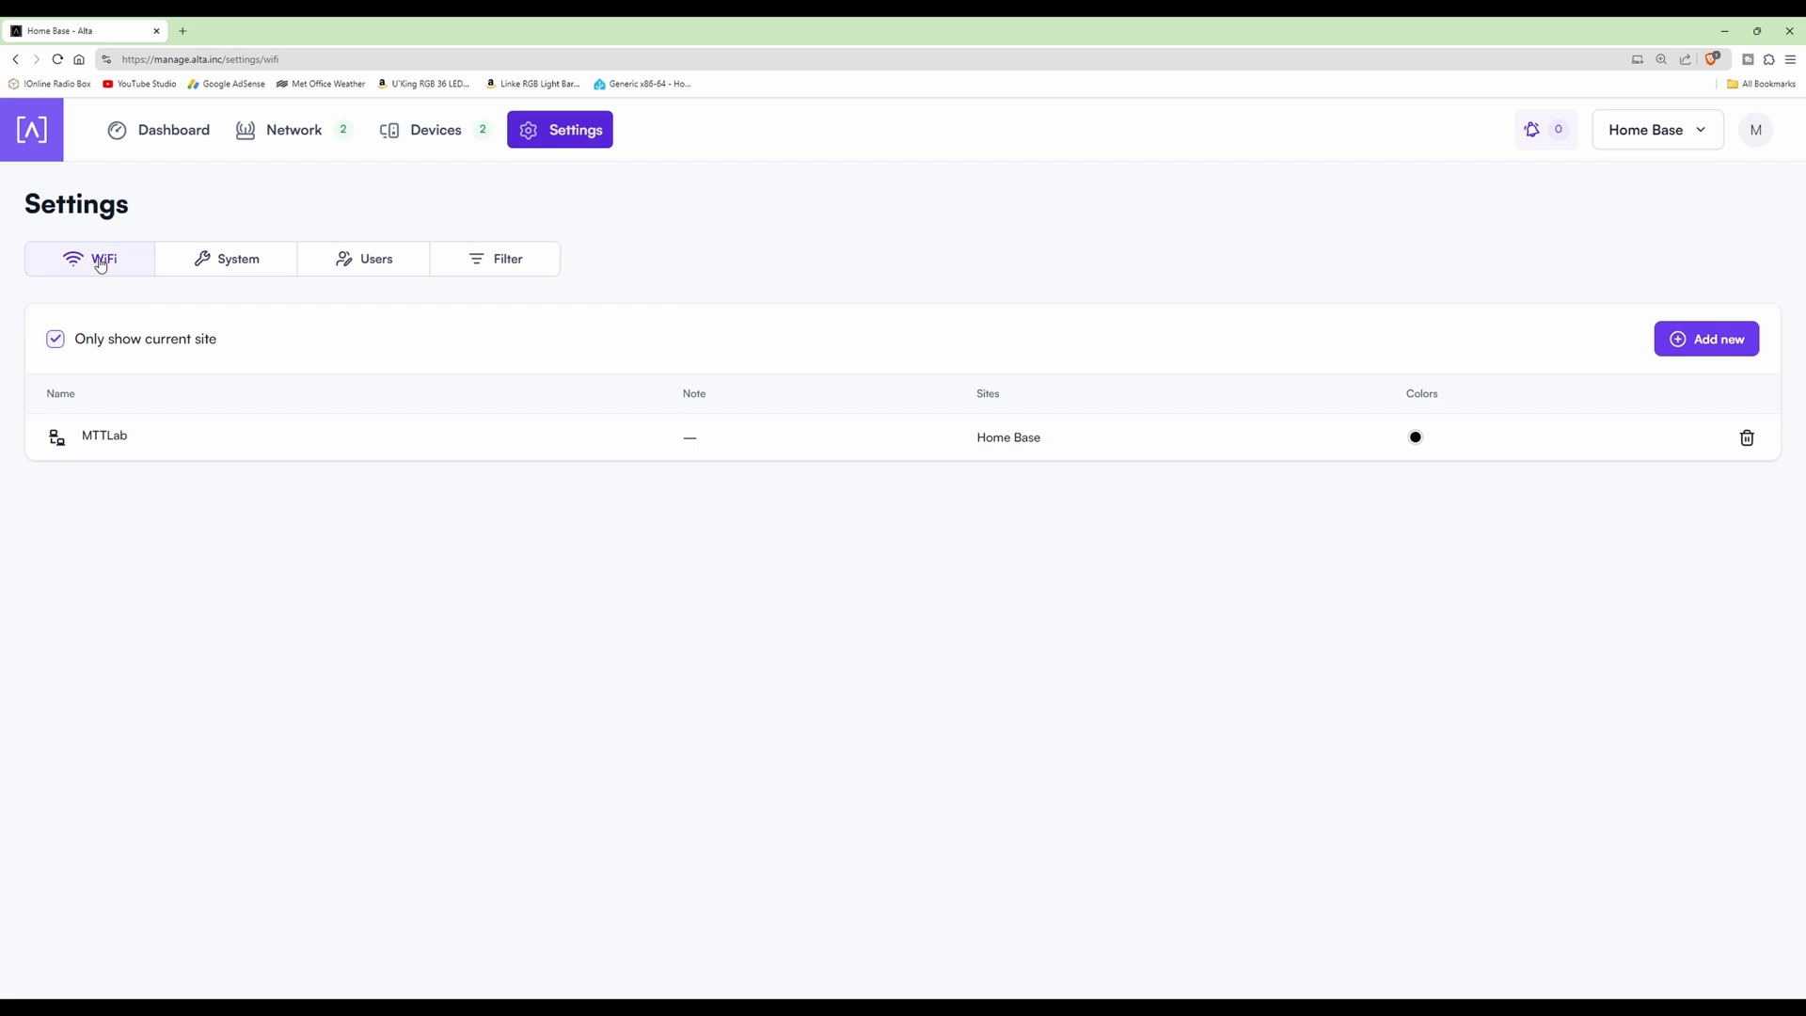
left_click(245, 261)
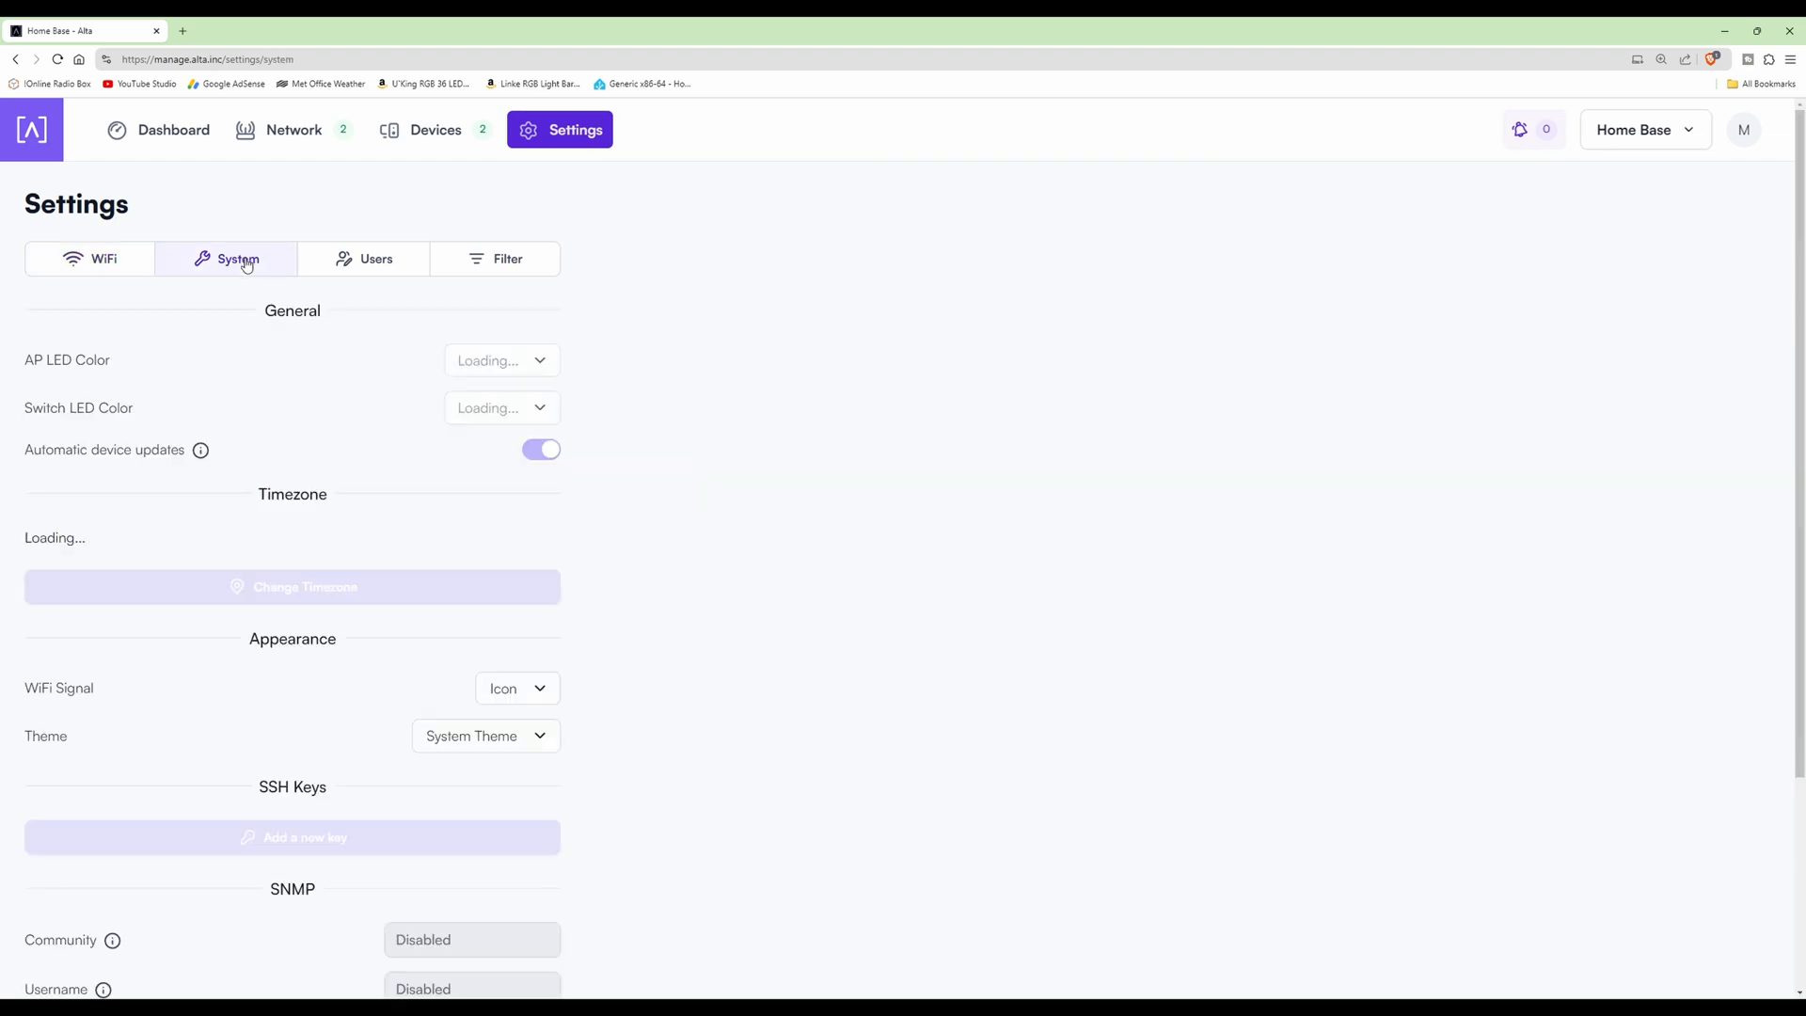
scroll(564, 526, "down", 2)
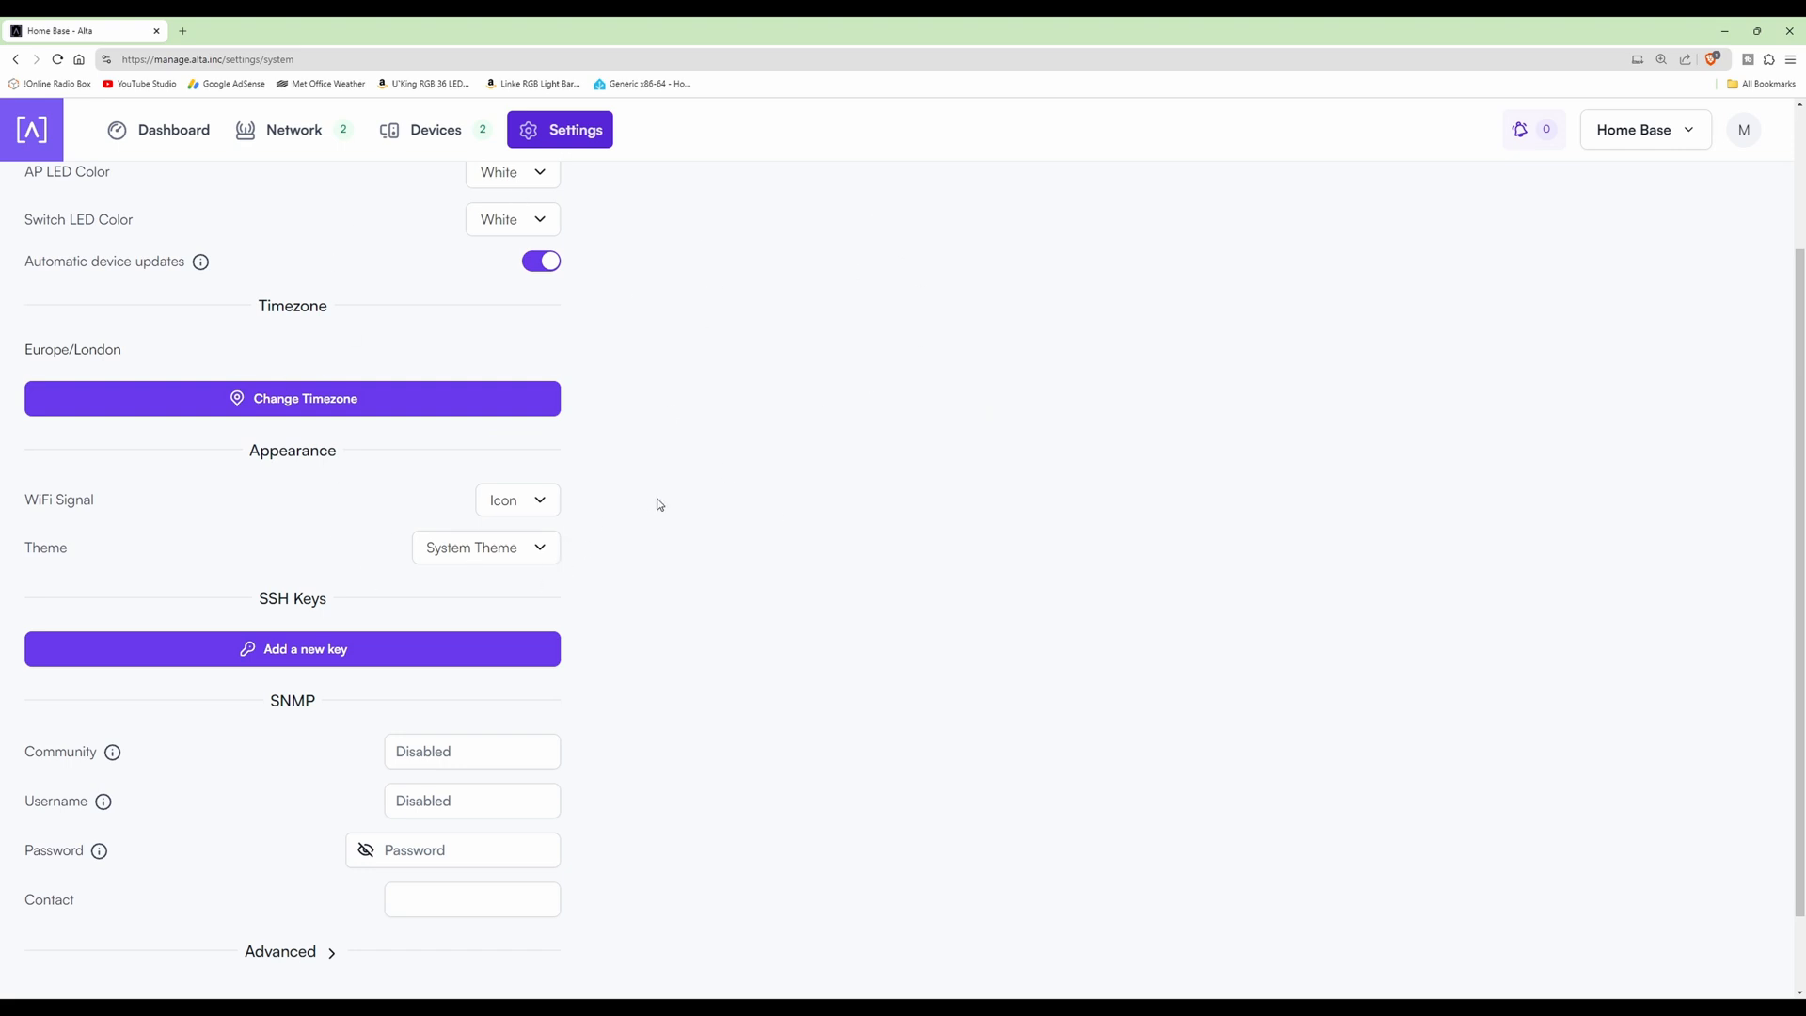
scroll(659, 505, "up", 3)
left_click(371, 256)
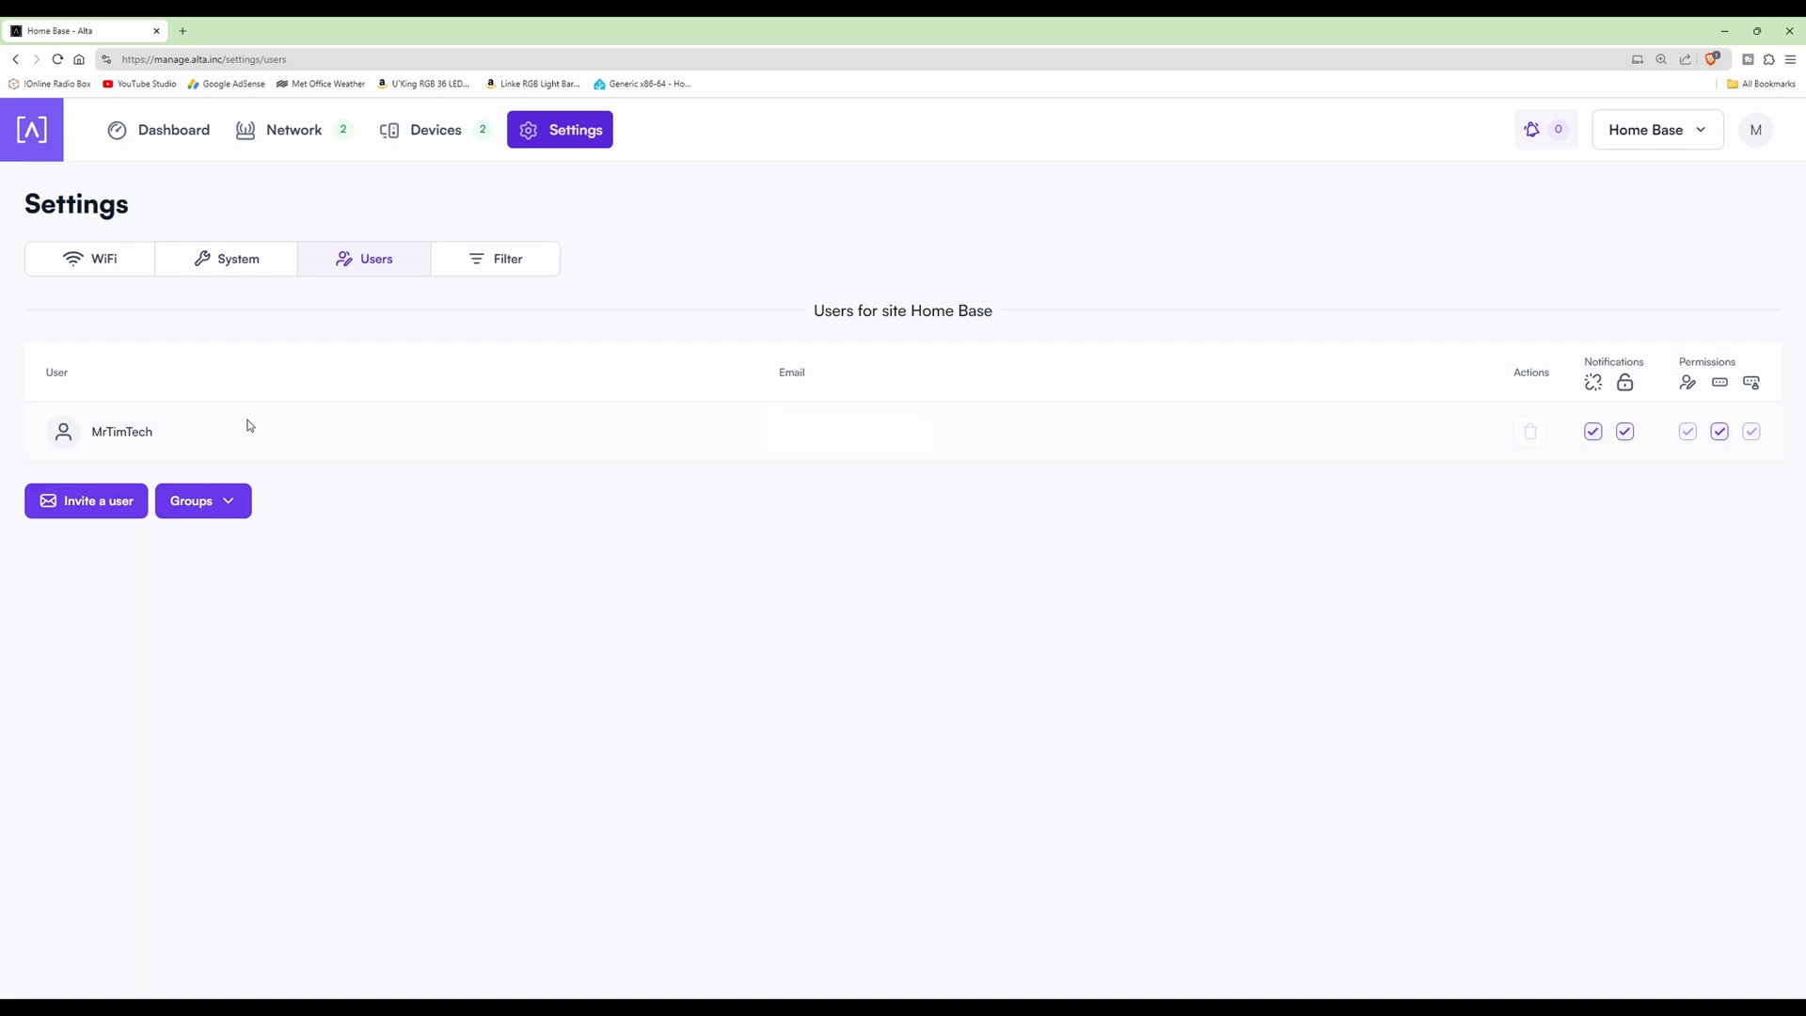
- Browse the applications that the site filter can block without selecting any
left_click(492, 260)
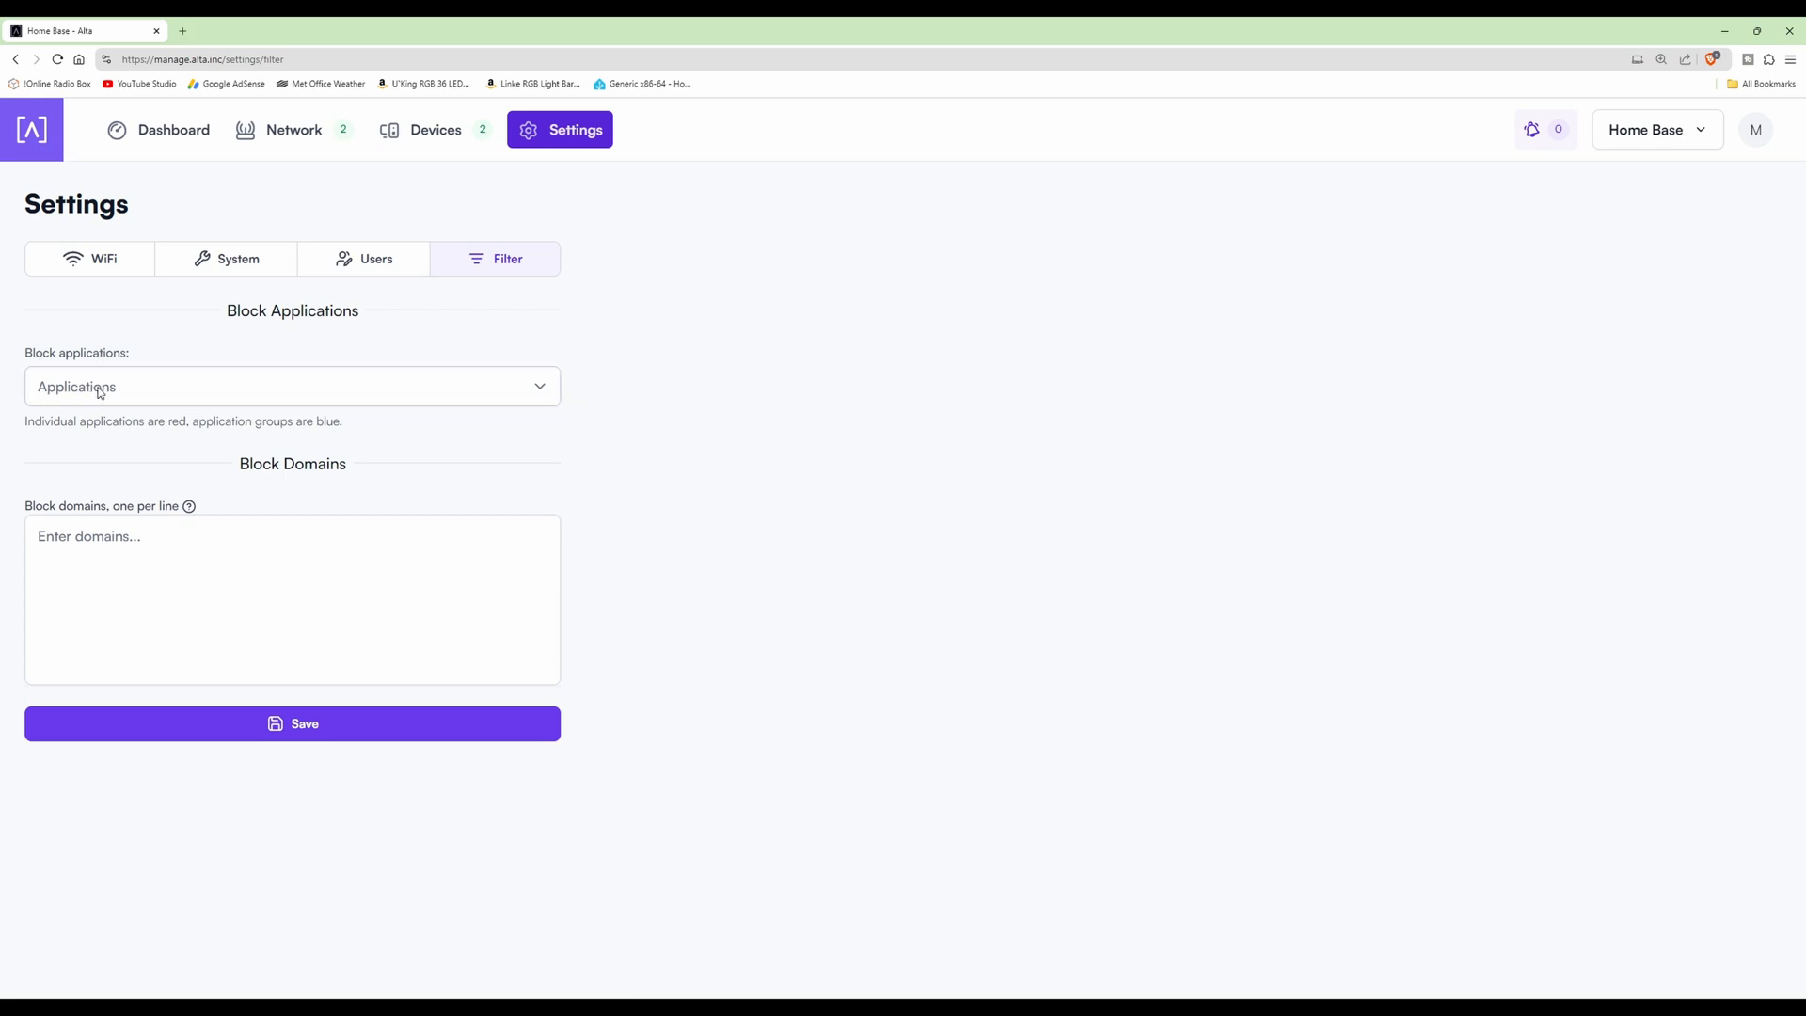
left_click(364, 398)
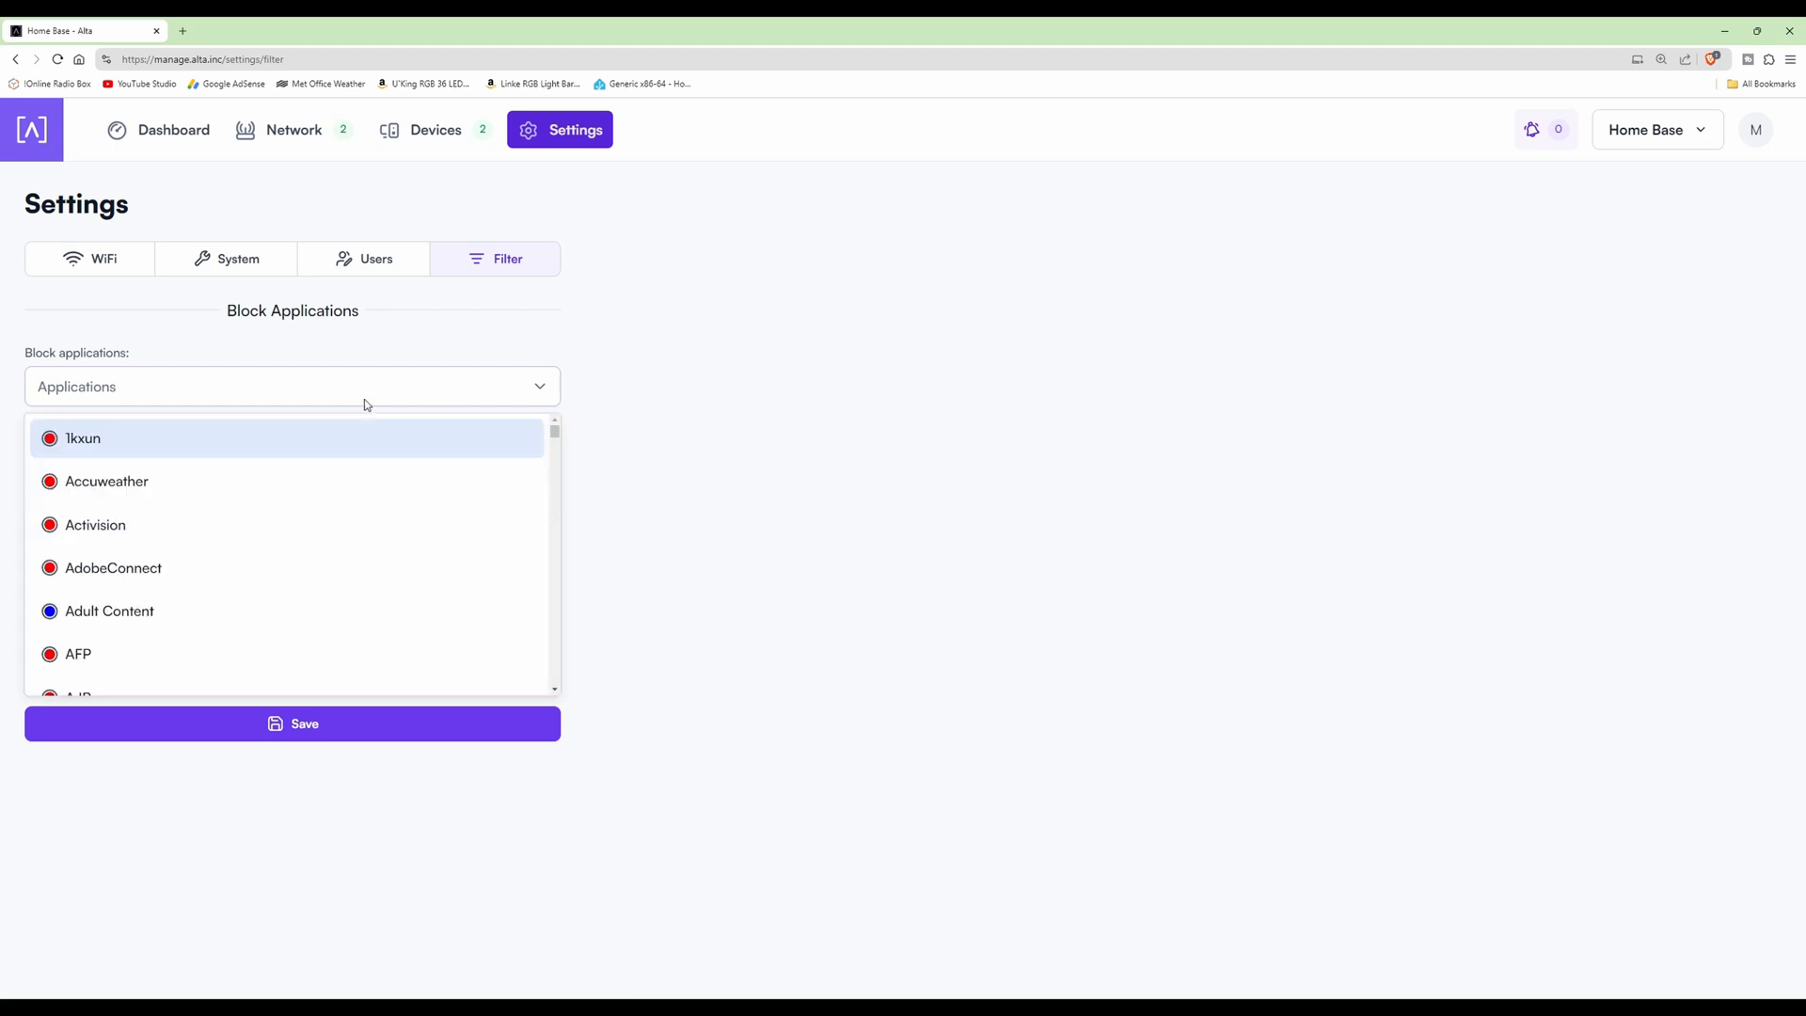
mouse_move(556, 435)
left_mouse_down()
mouse_move(557, 473)
mouse_move(557, 444)
left_mouse_up()
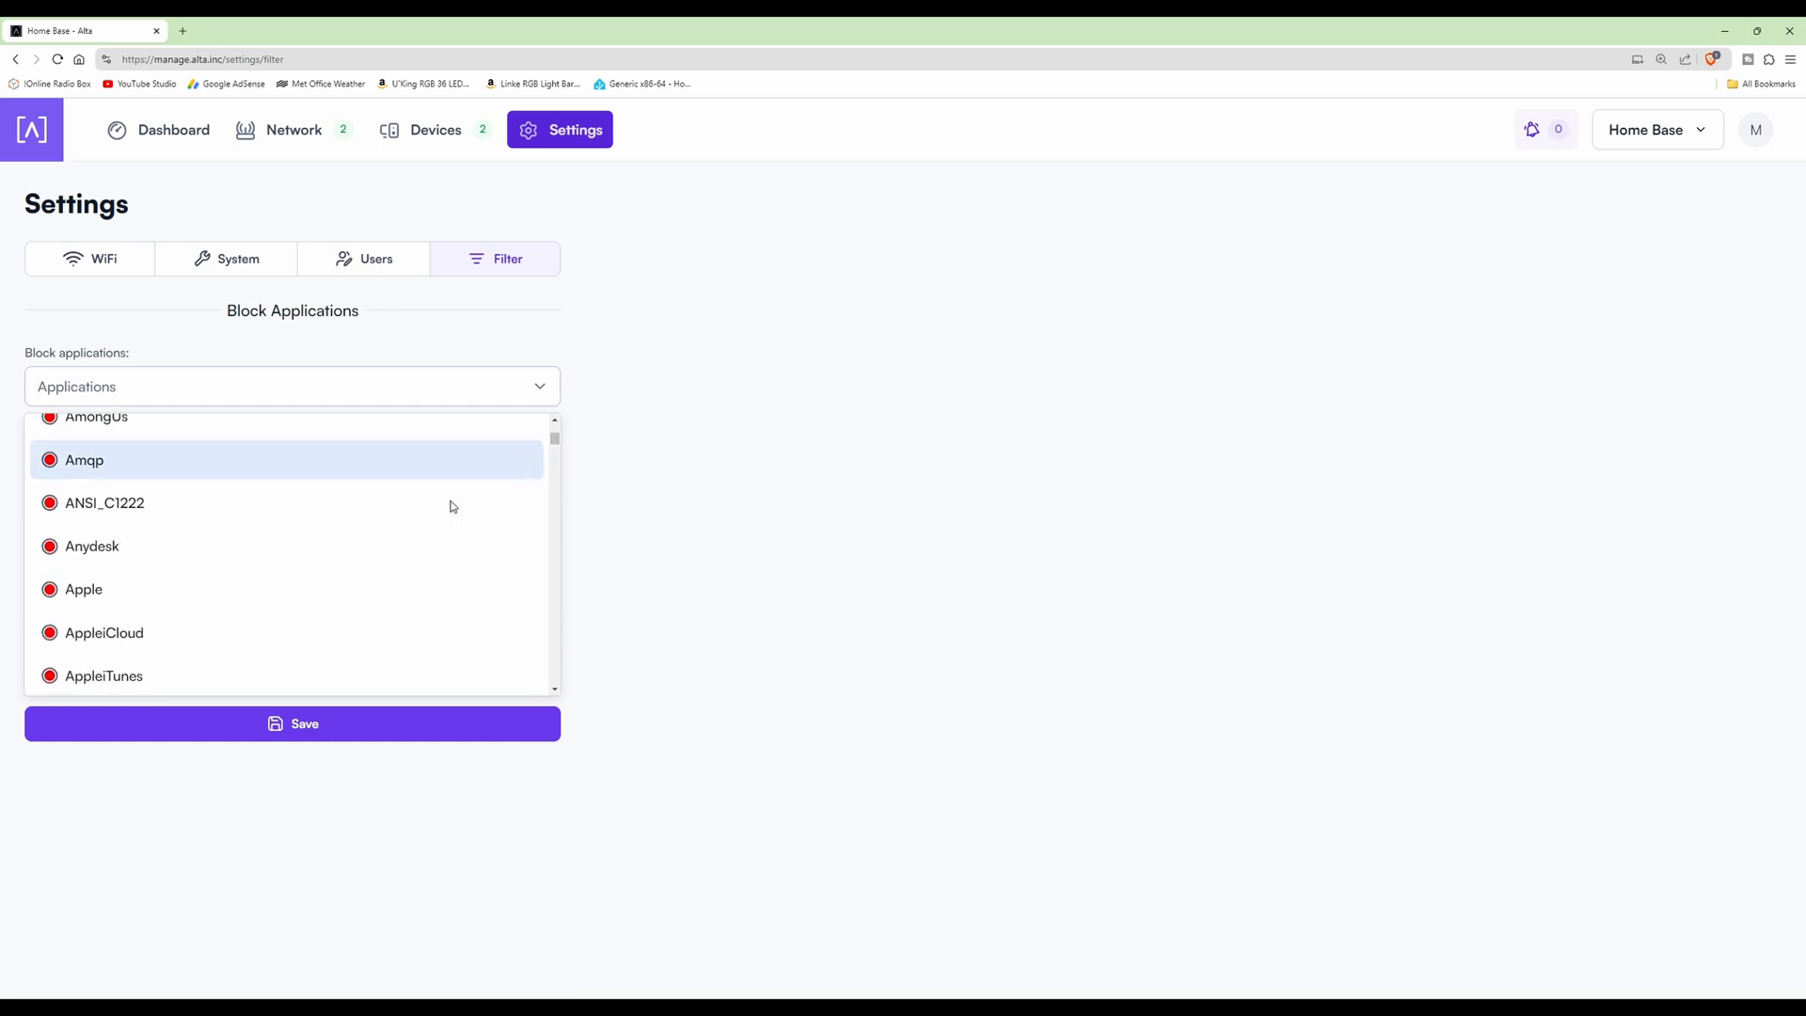
left_click(605, 343)
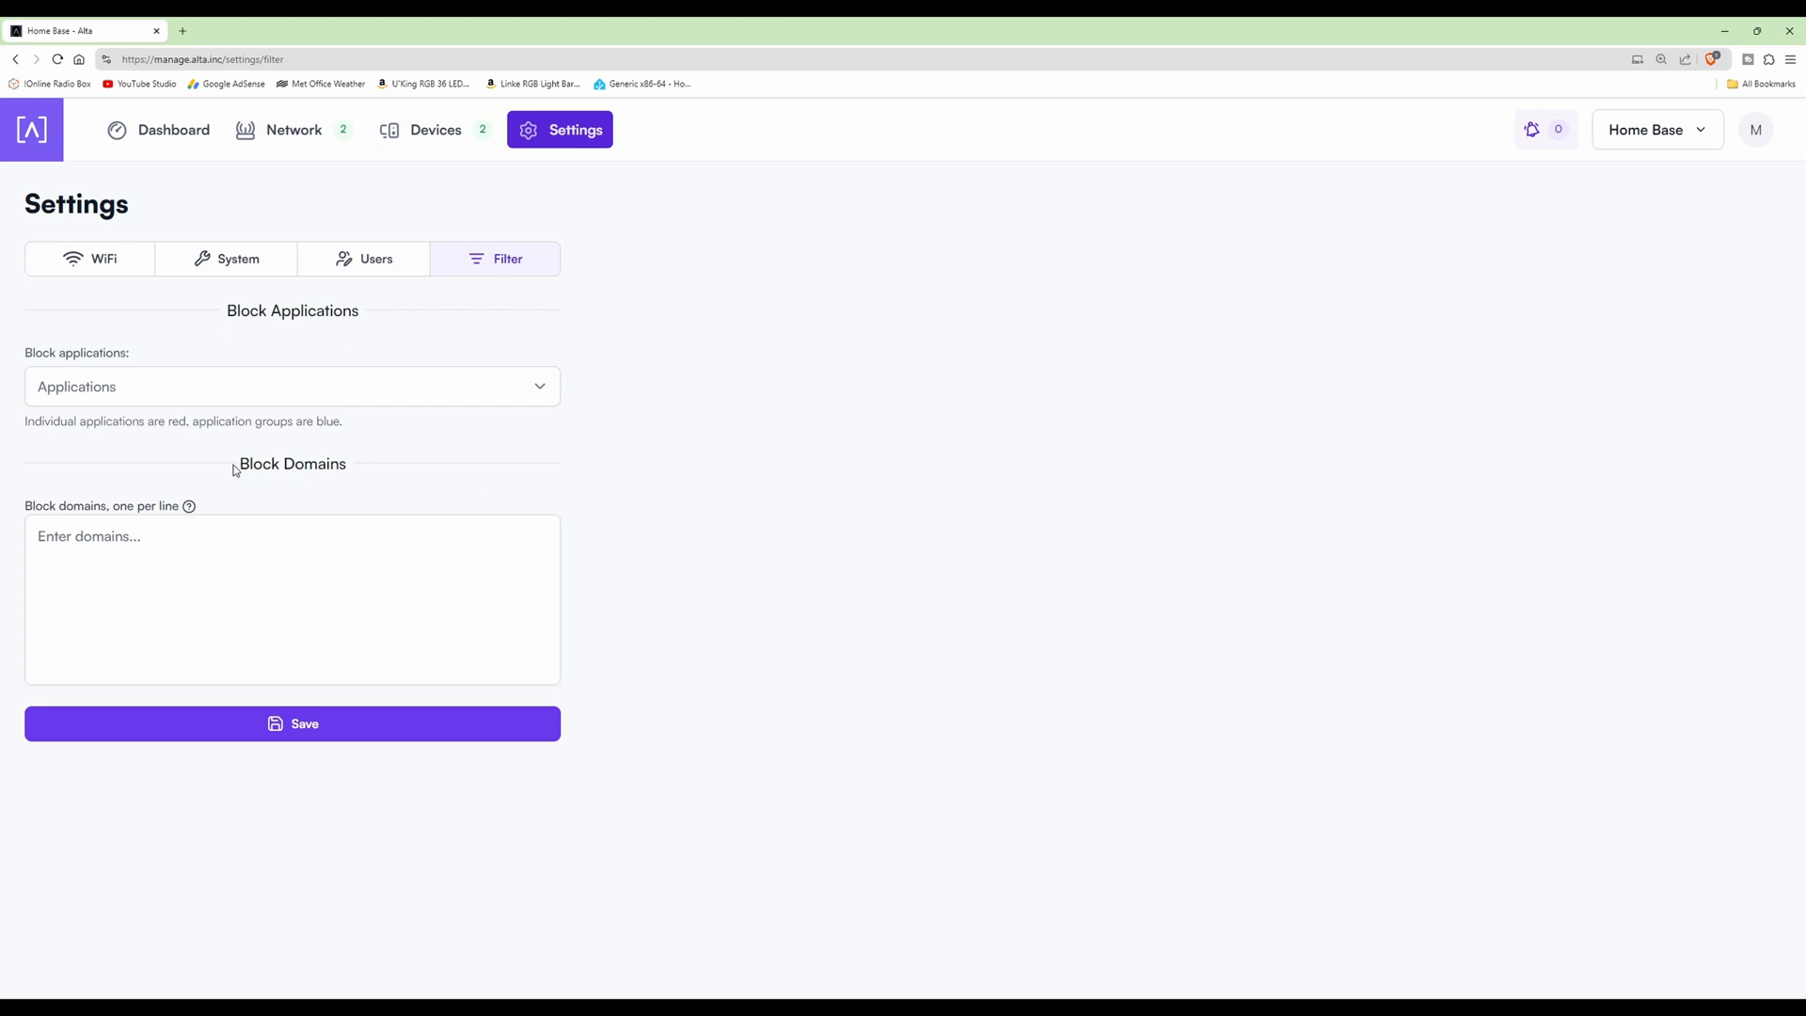
- Enter facebook.com as an example blocked domain and clear the entry again without saving
left_click(206, 533)
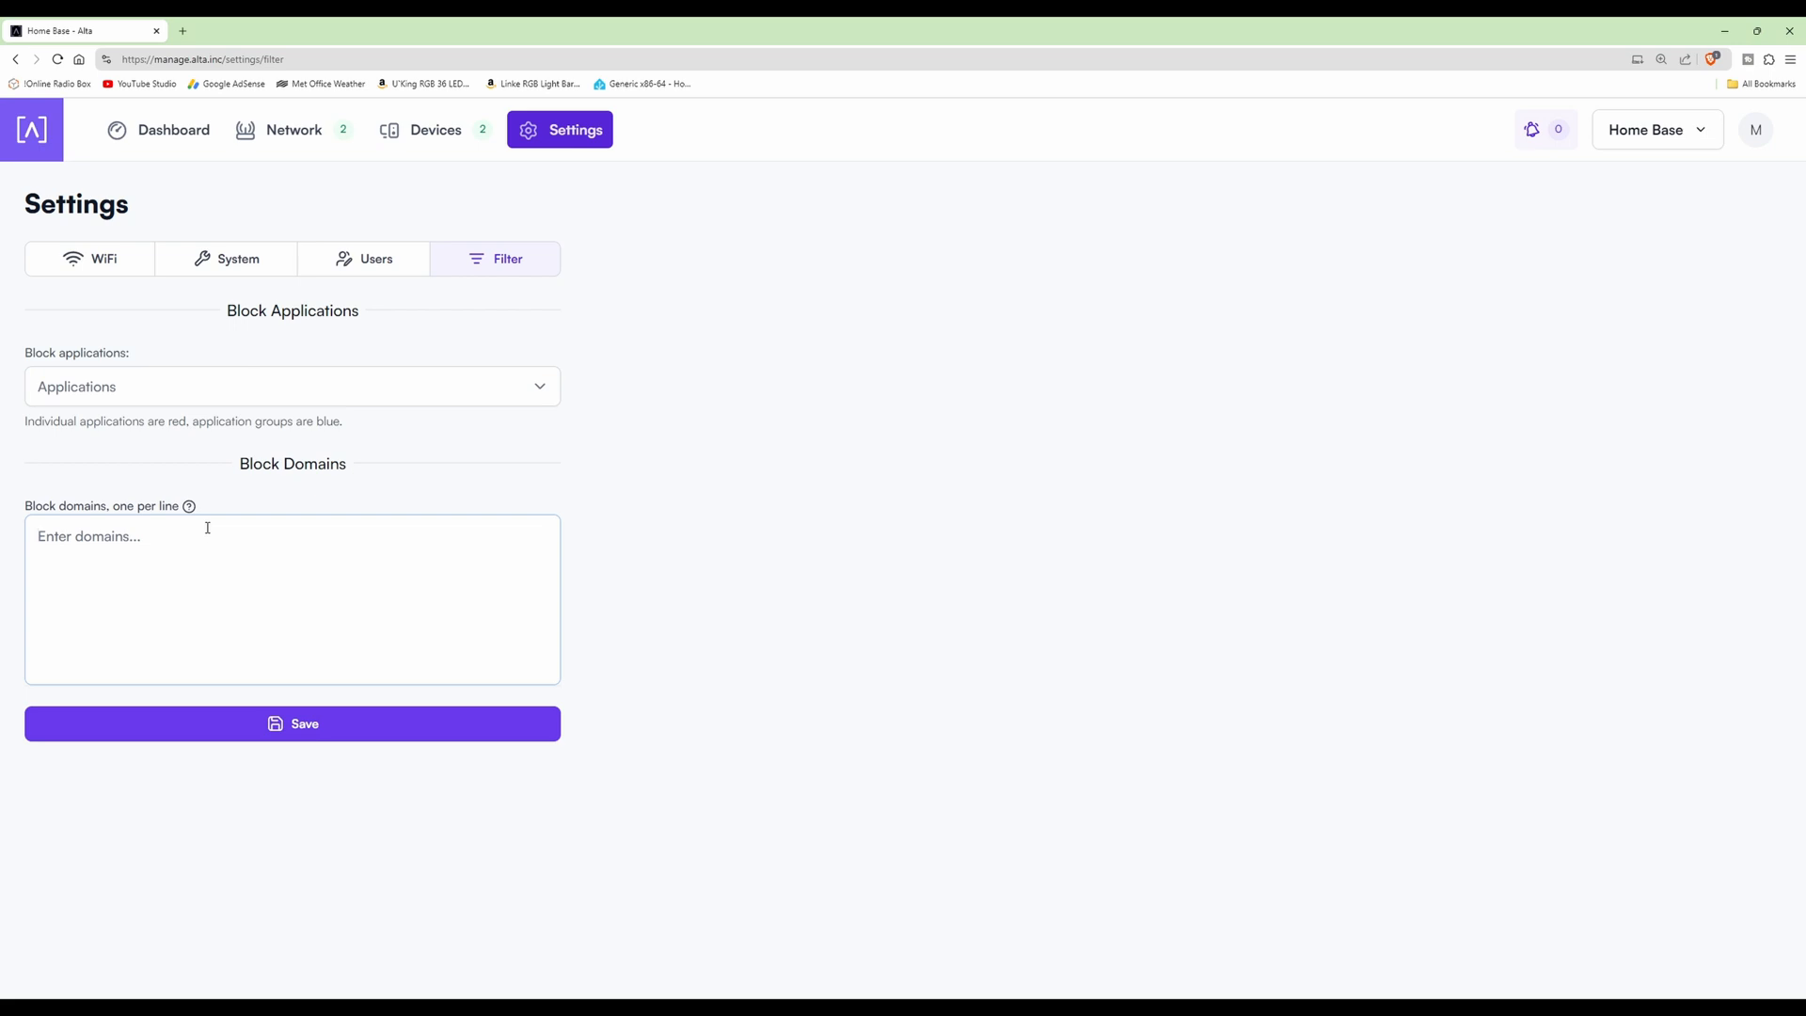
type("facebook.com")
left_click_drag(197, 552, 5, 544)
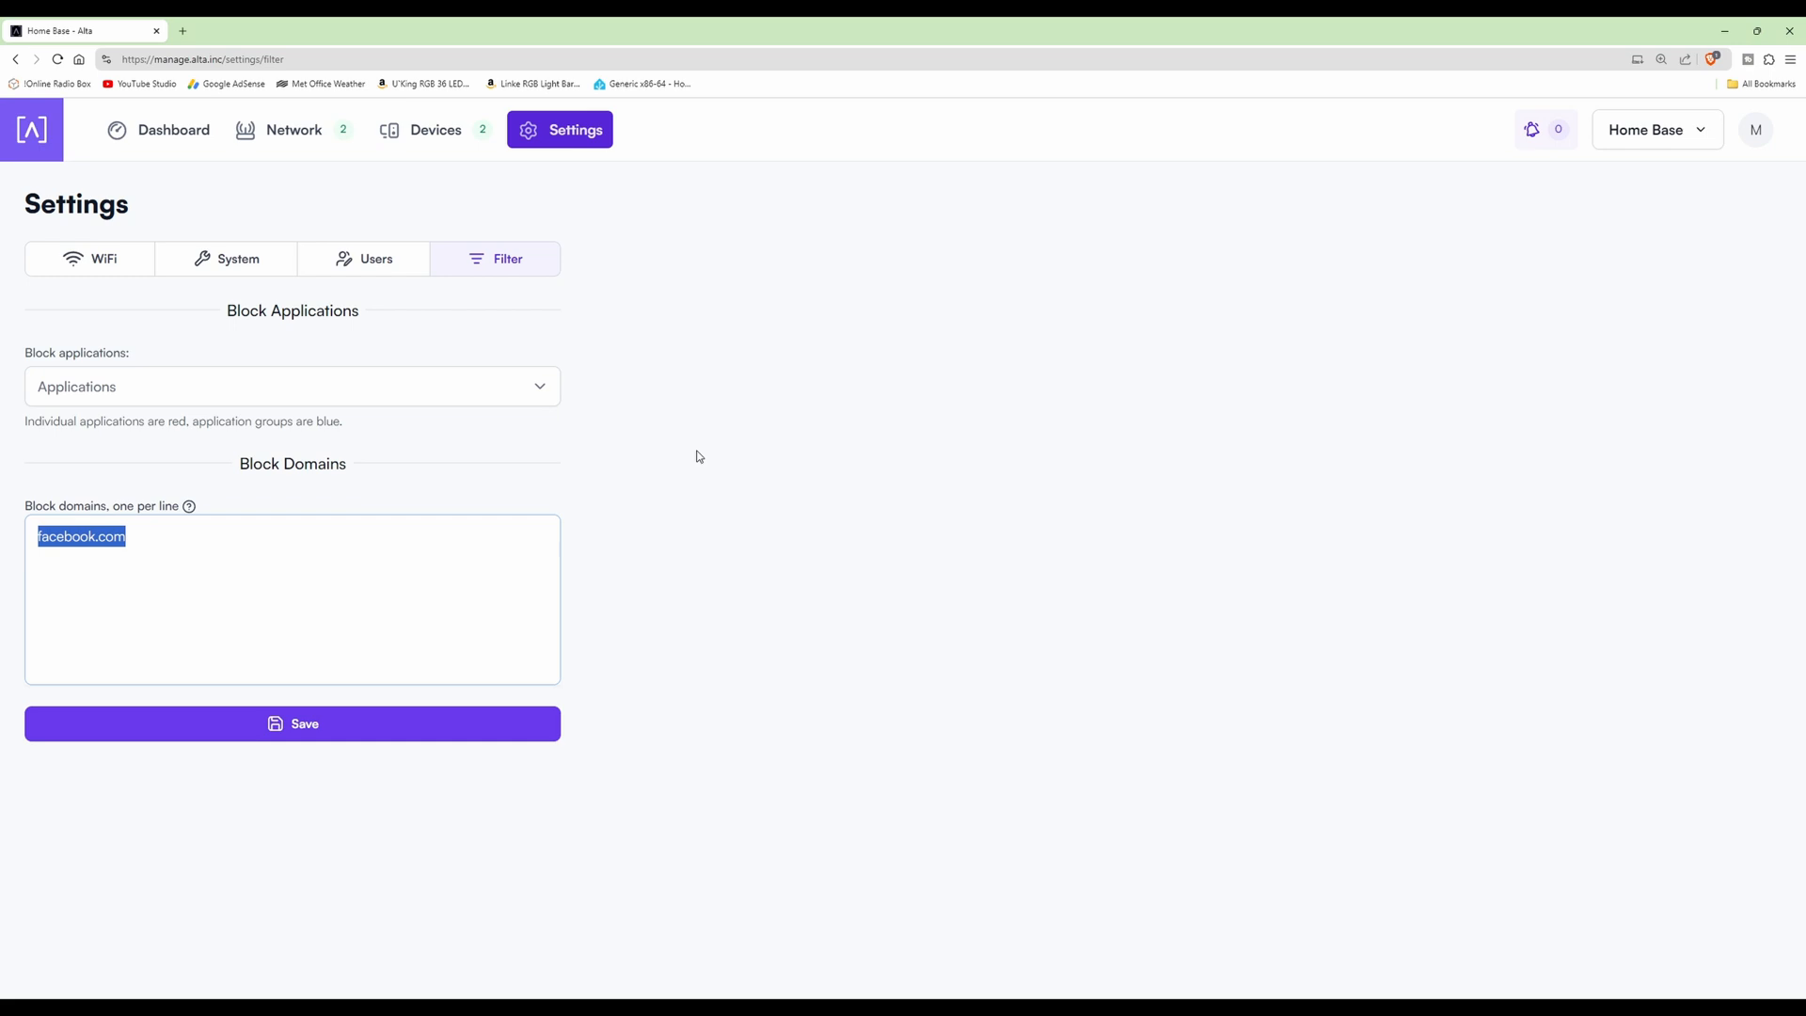
key("BackSpace")
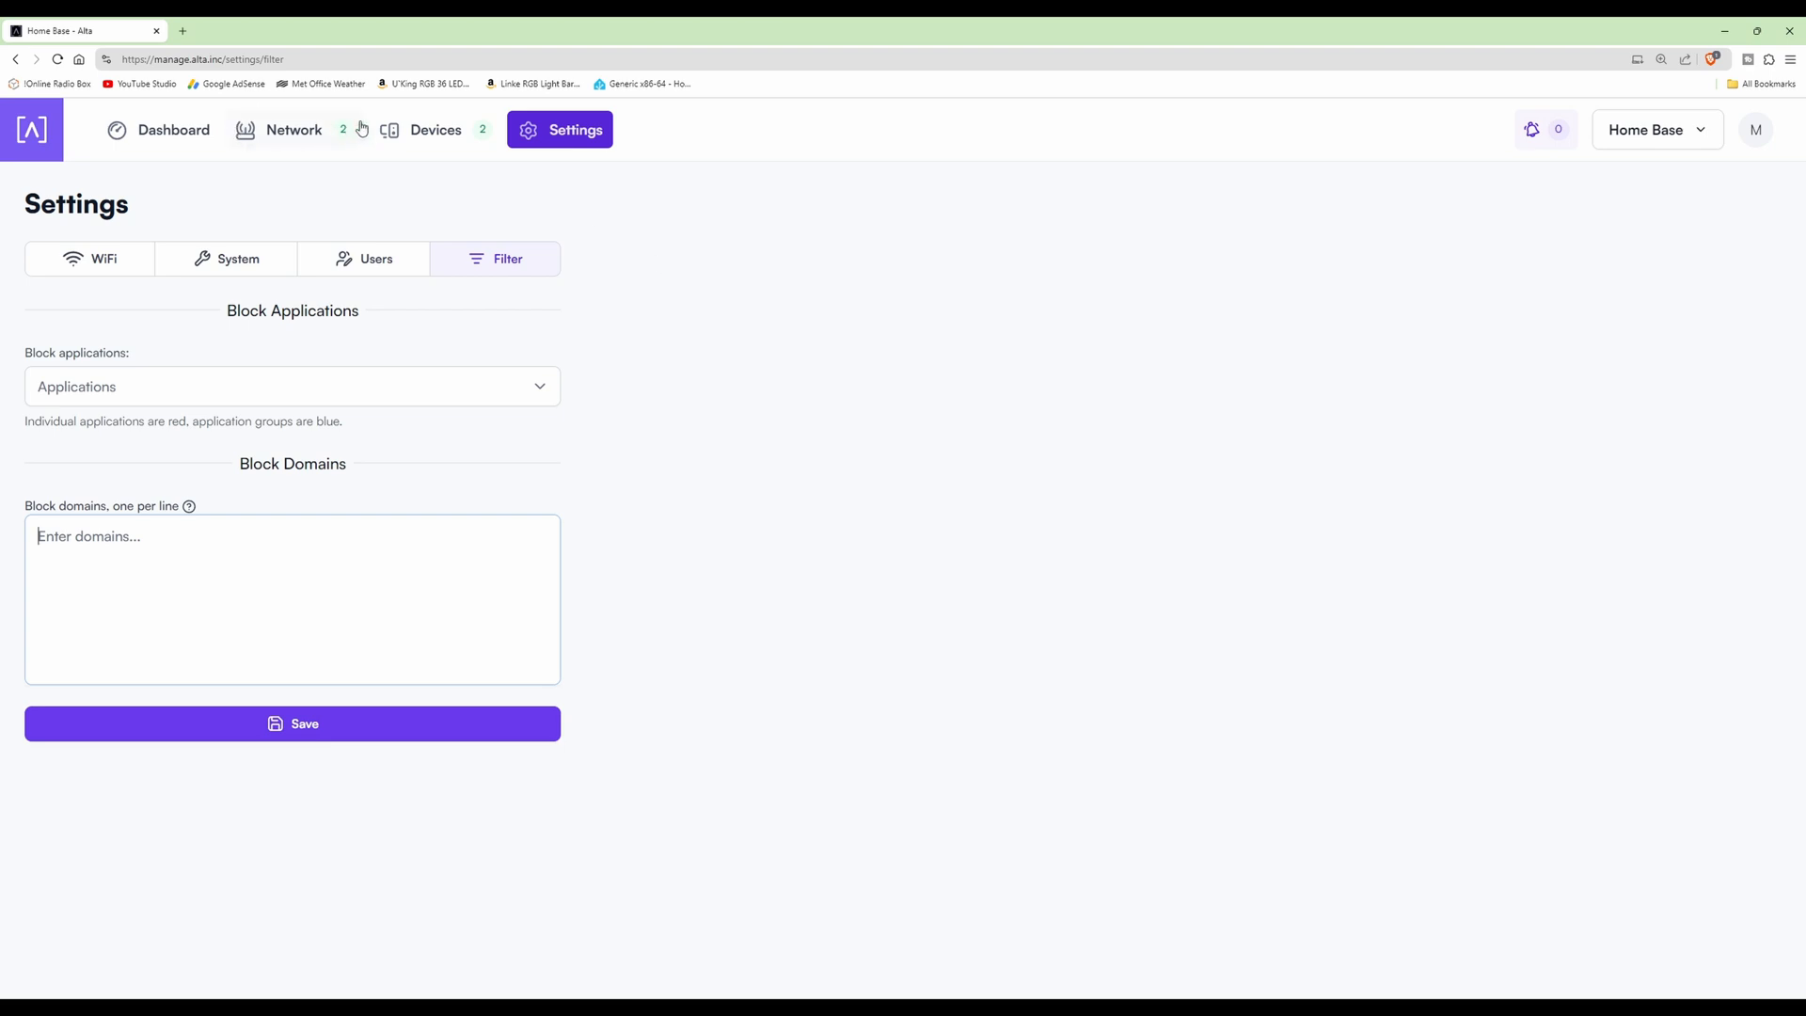
- Check the site's connected devices and the load of its network hardware, and close the Fast.com speed test page
left_click(426, 140)
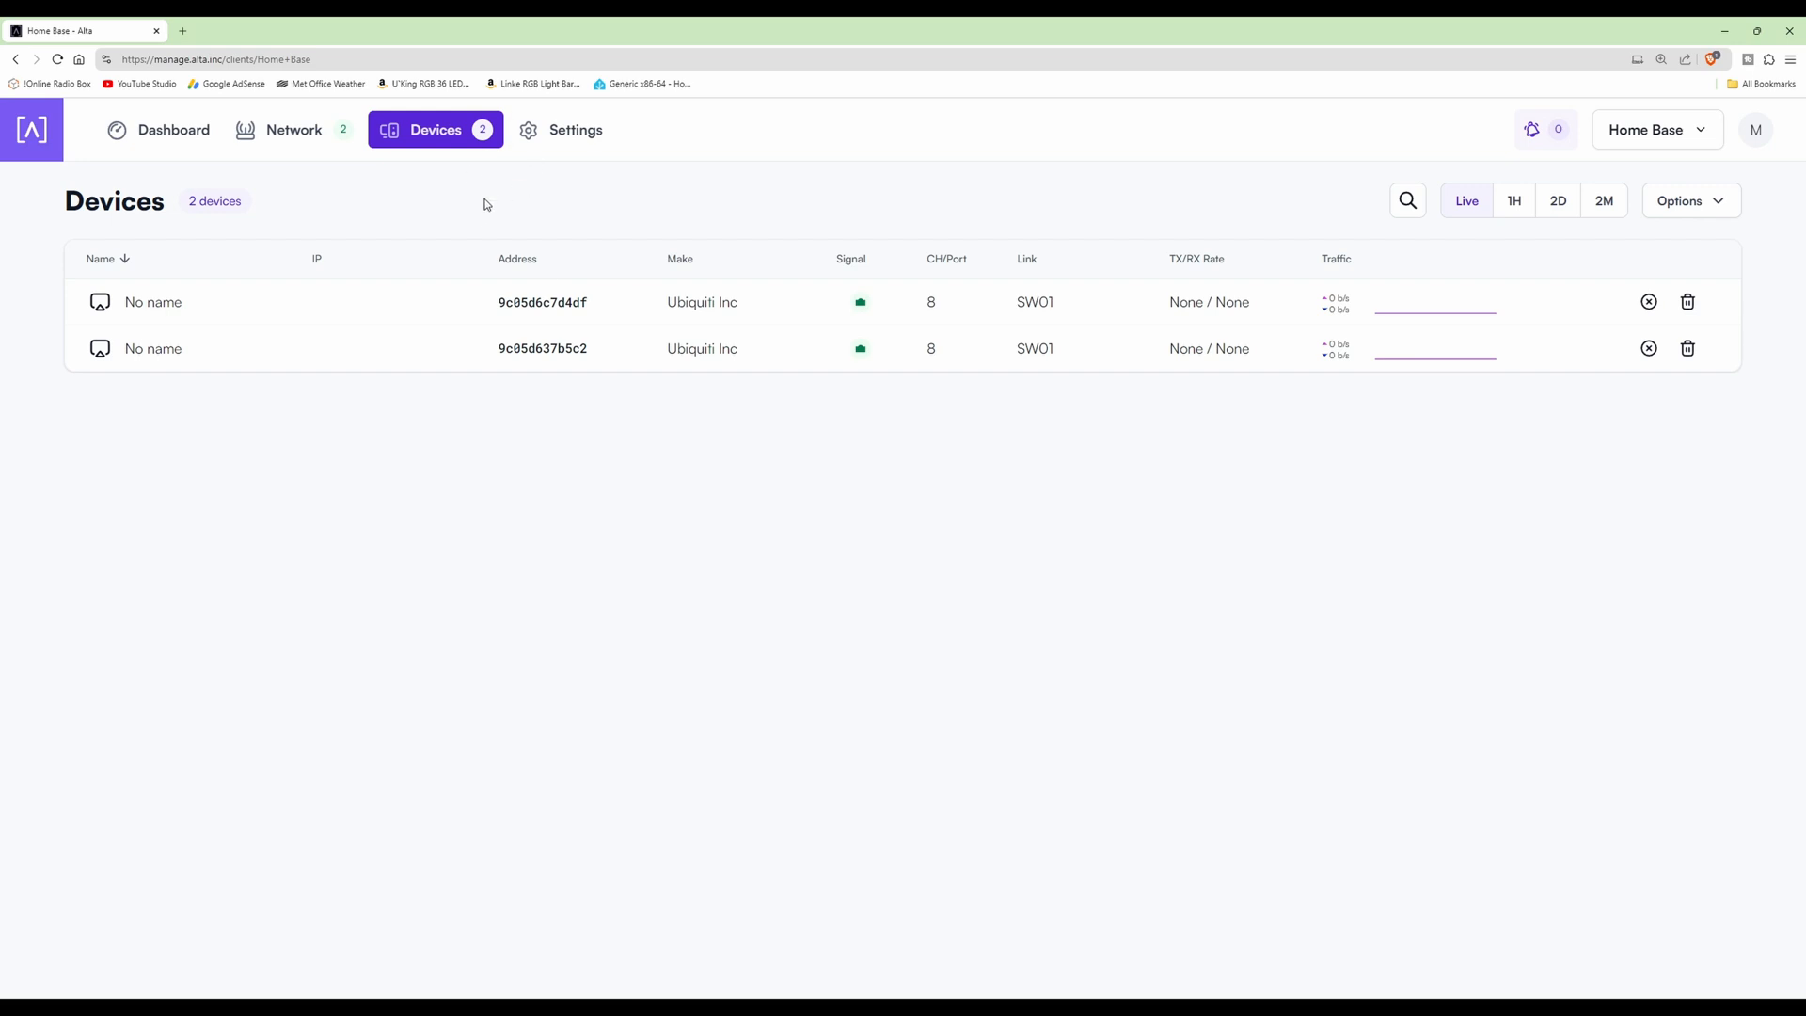
left_click(295, 131)
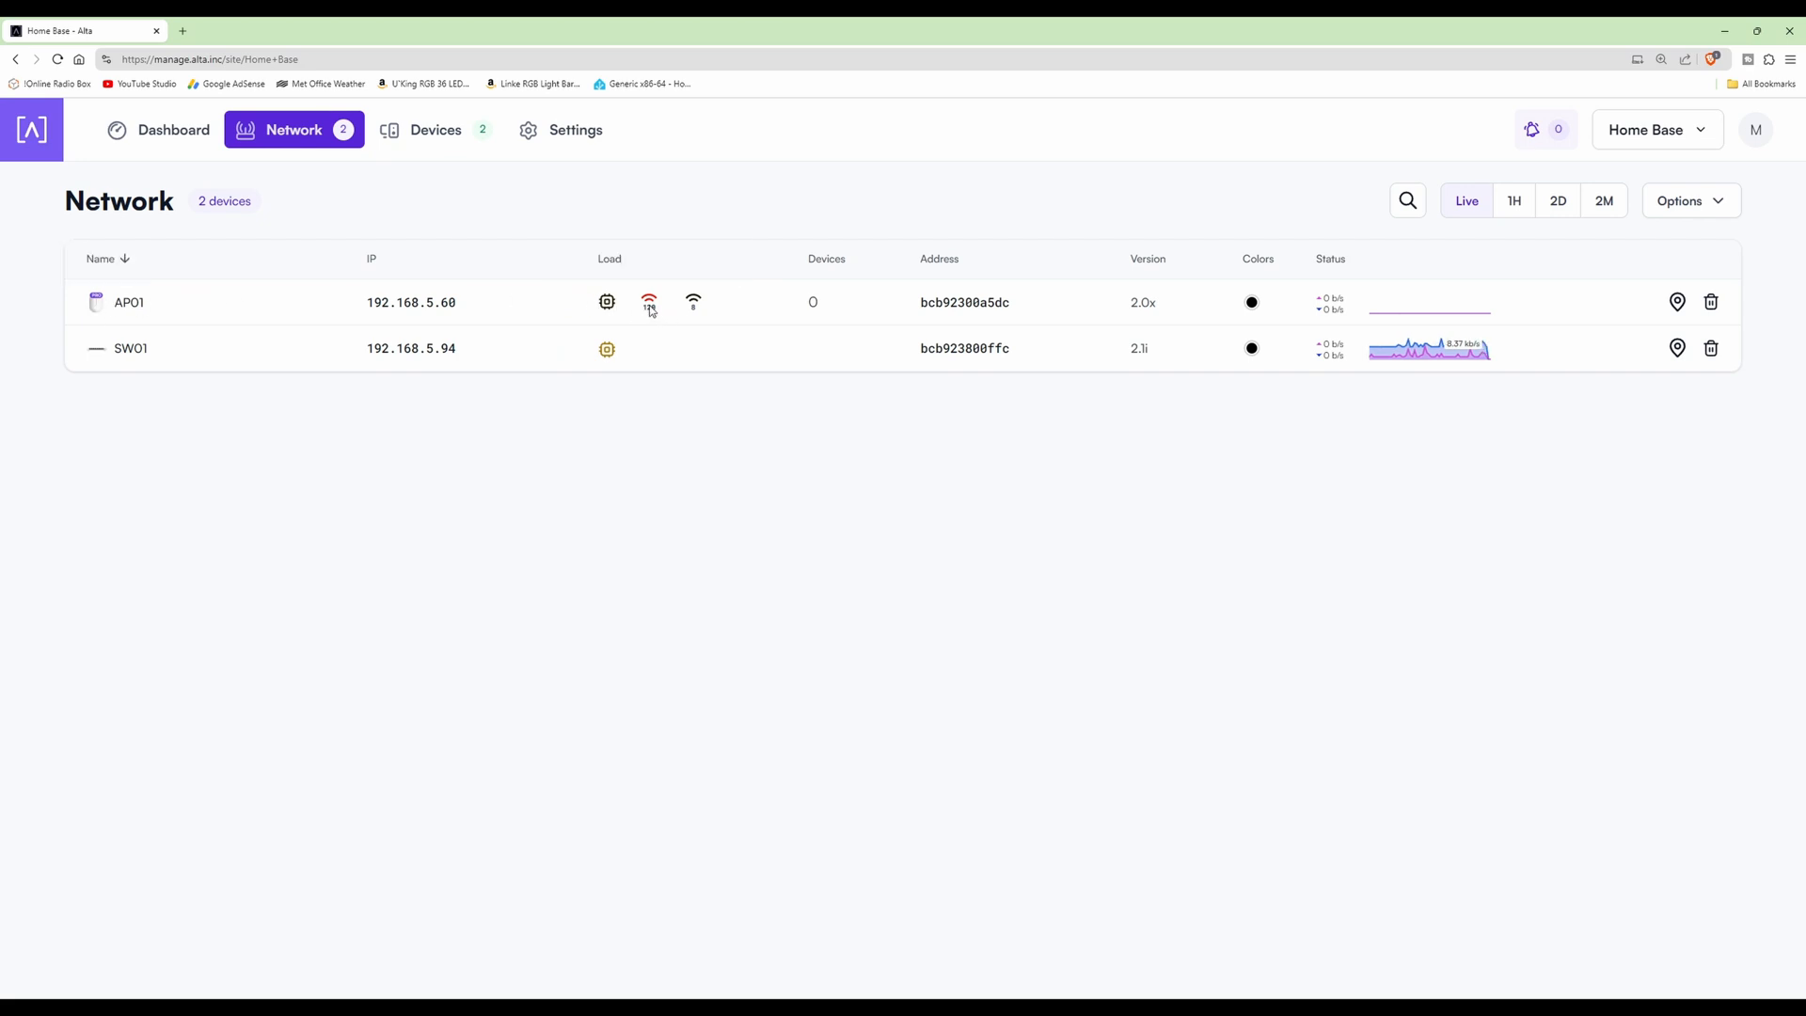
mouse_move(606, 307)
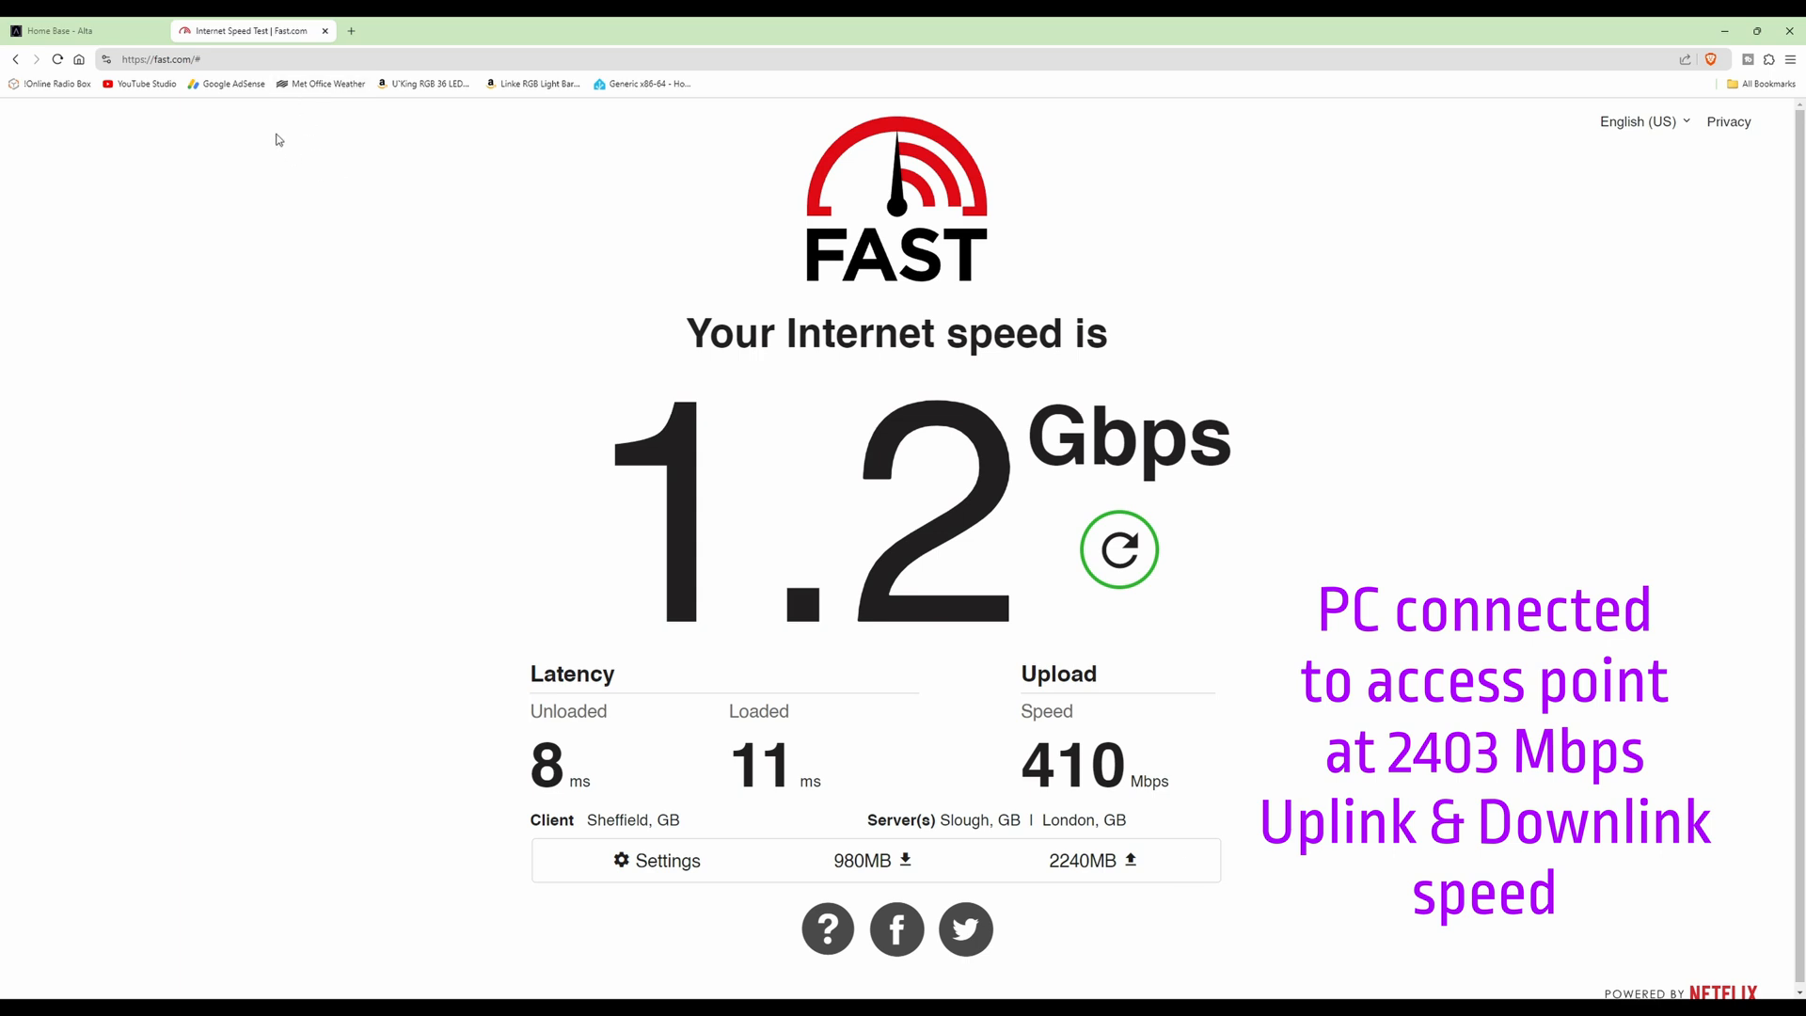
left_click(326, 32)
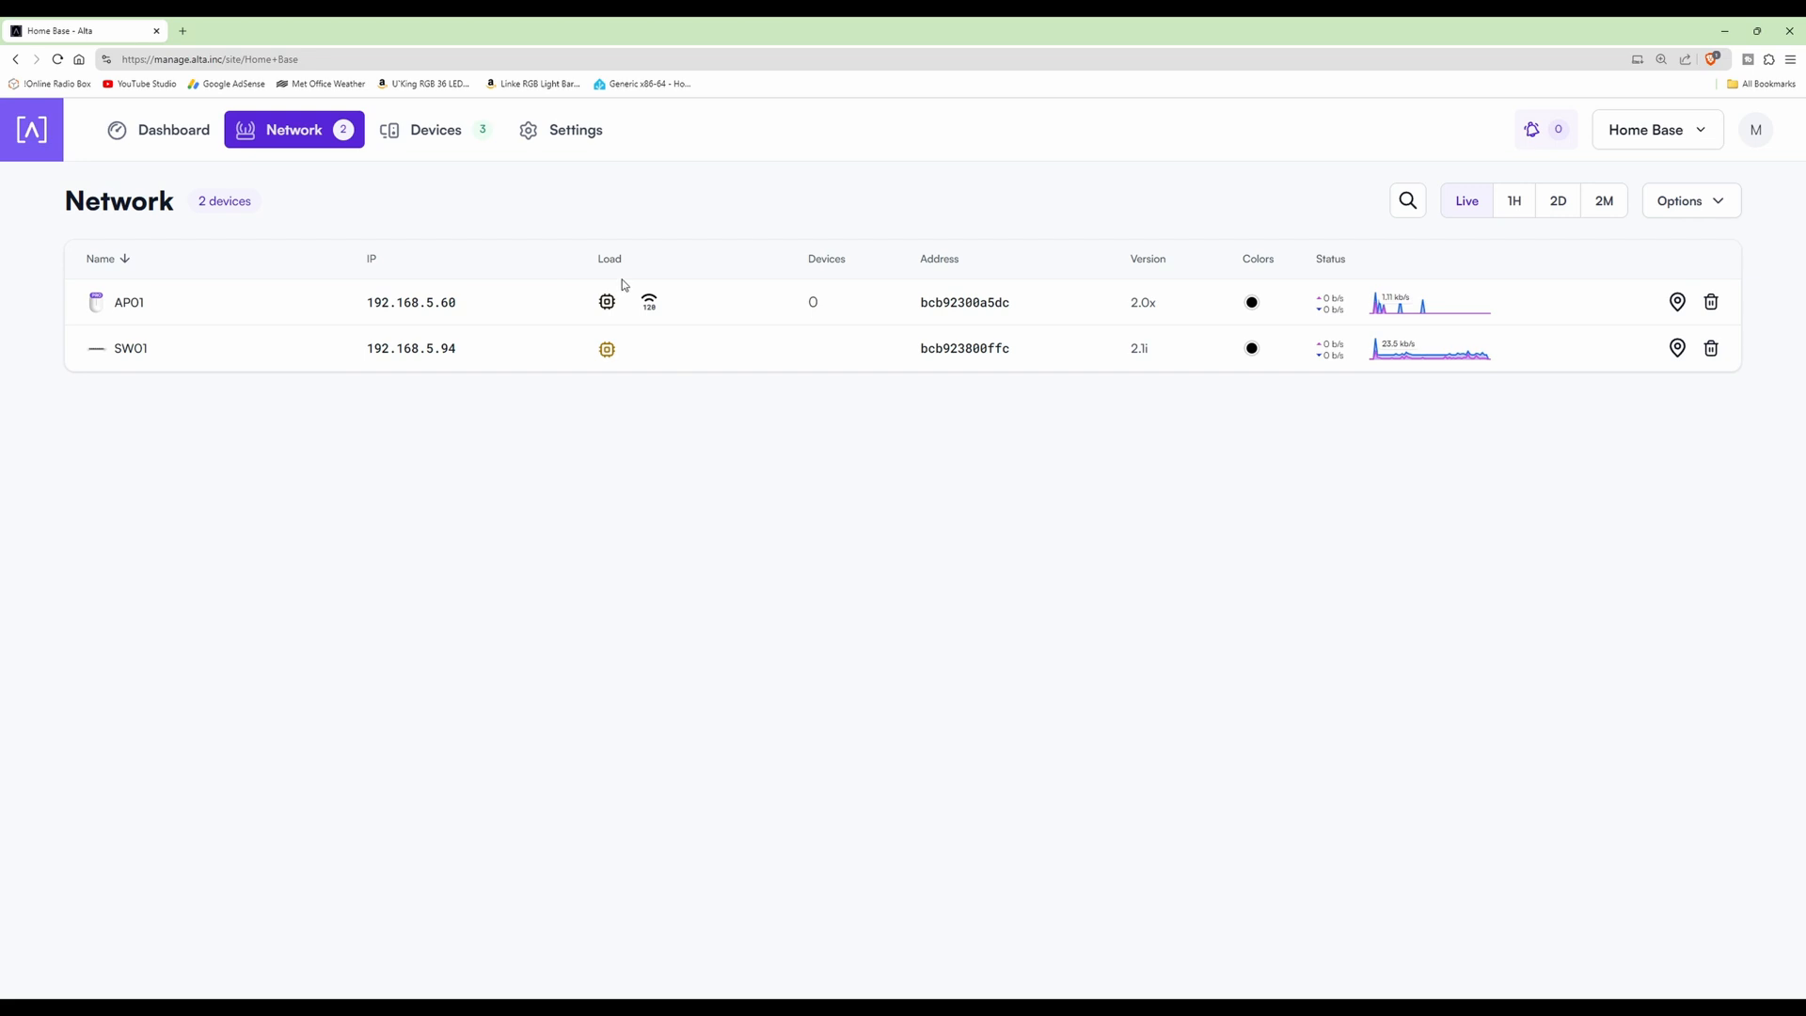
- View the site options and the site manager, and return to the Home Base dashboard
left_click(1658, 137)
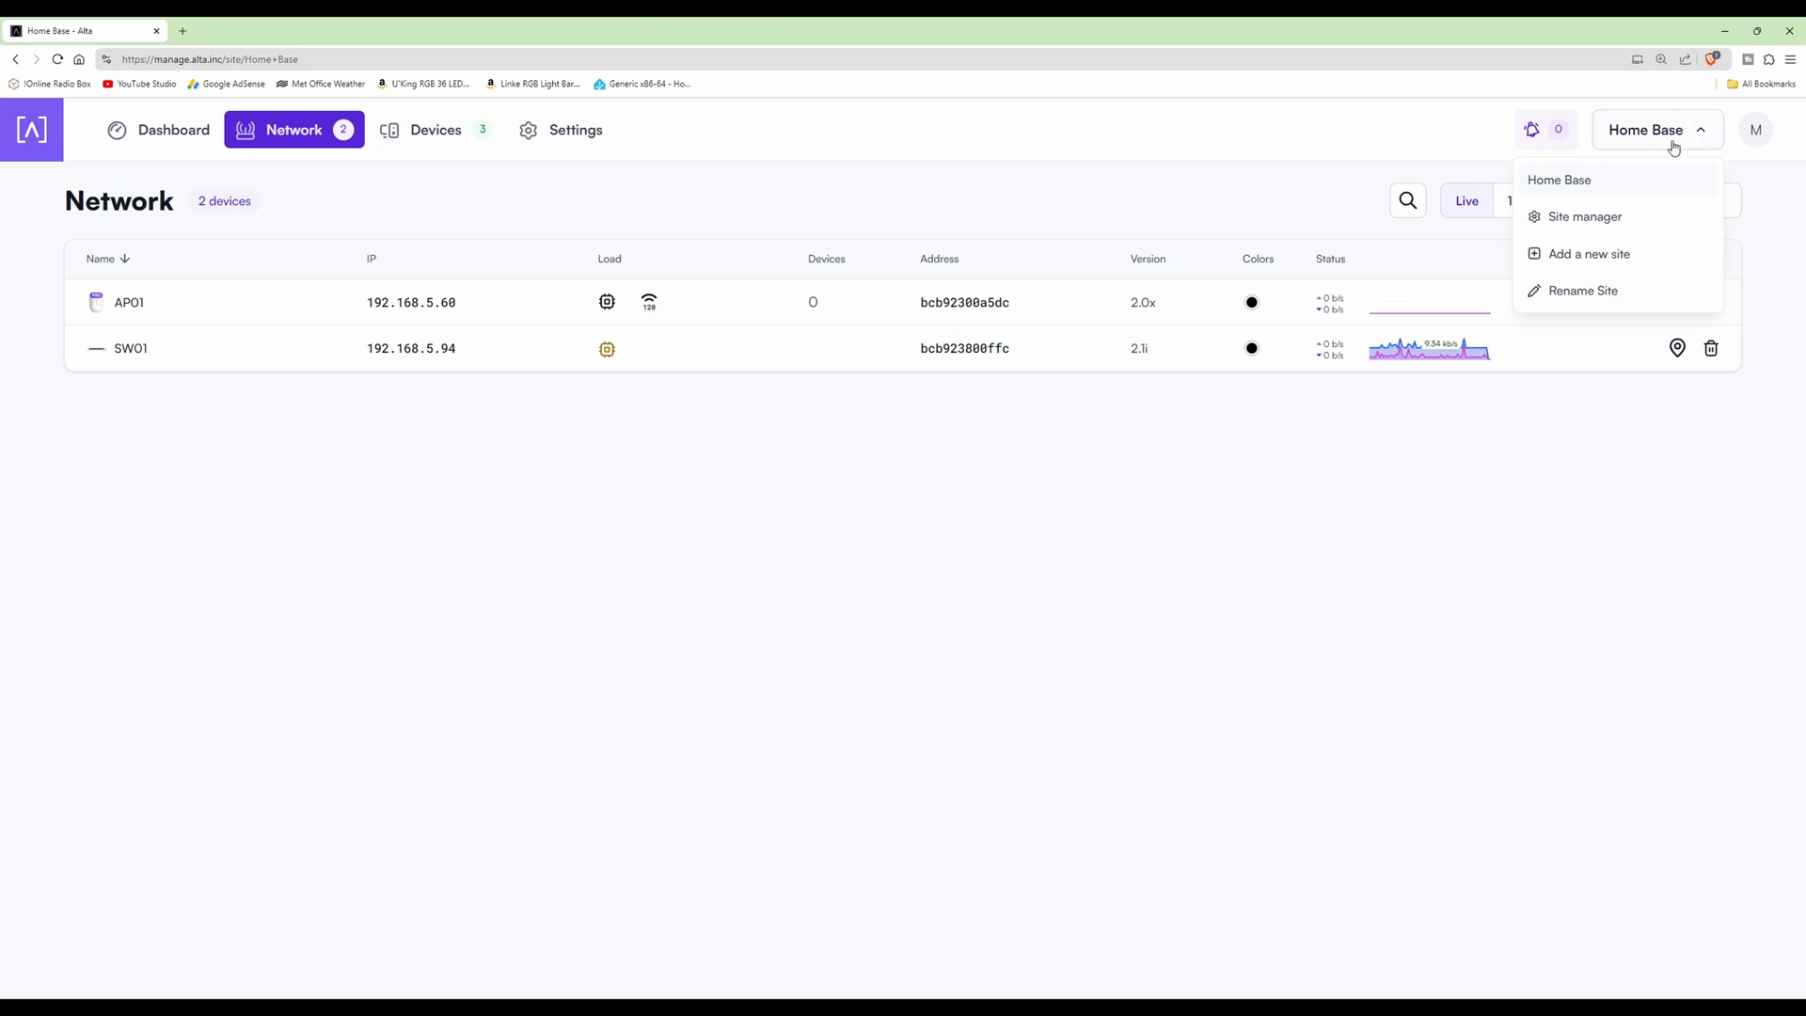
left_click(1675, 131)
left_click(1675, 130)
left_click(1591, 216)
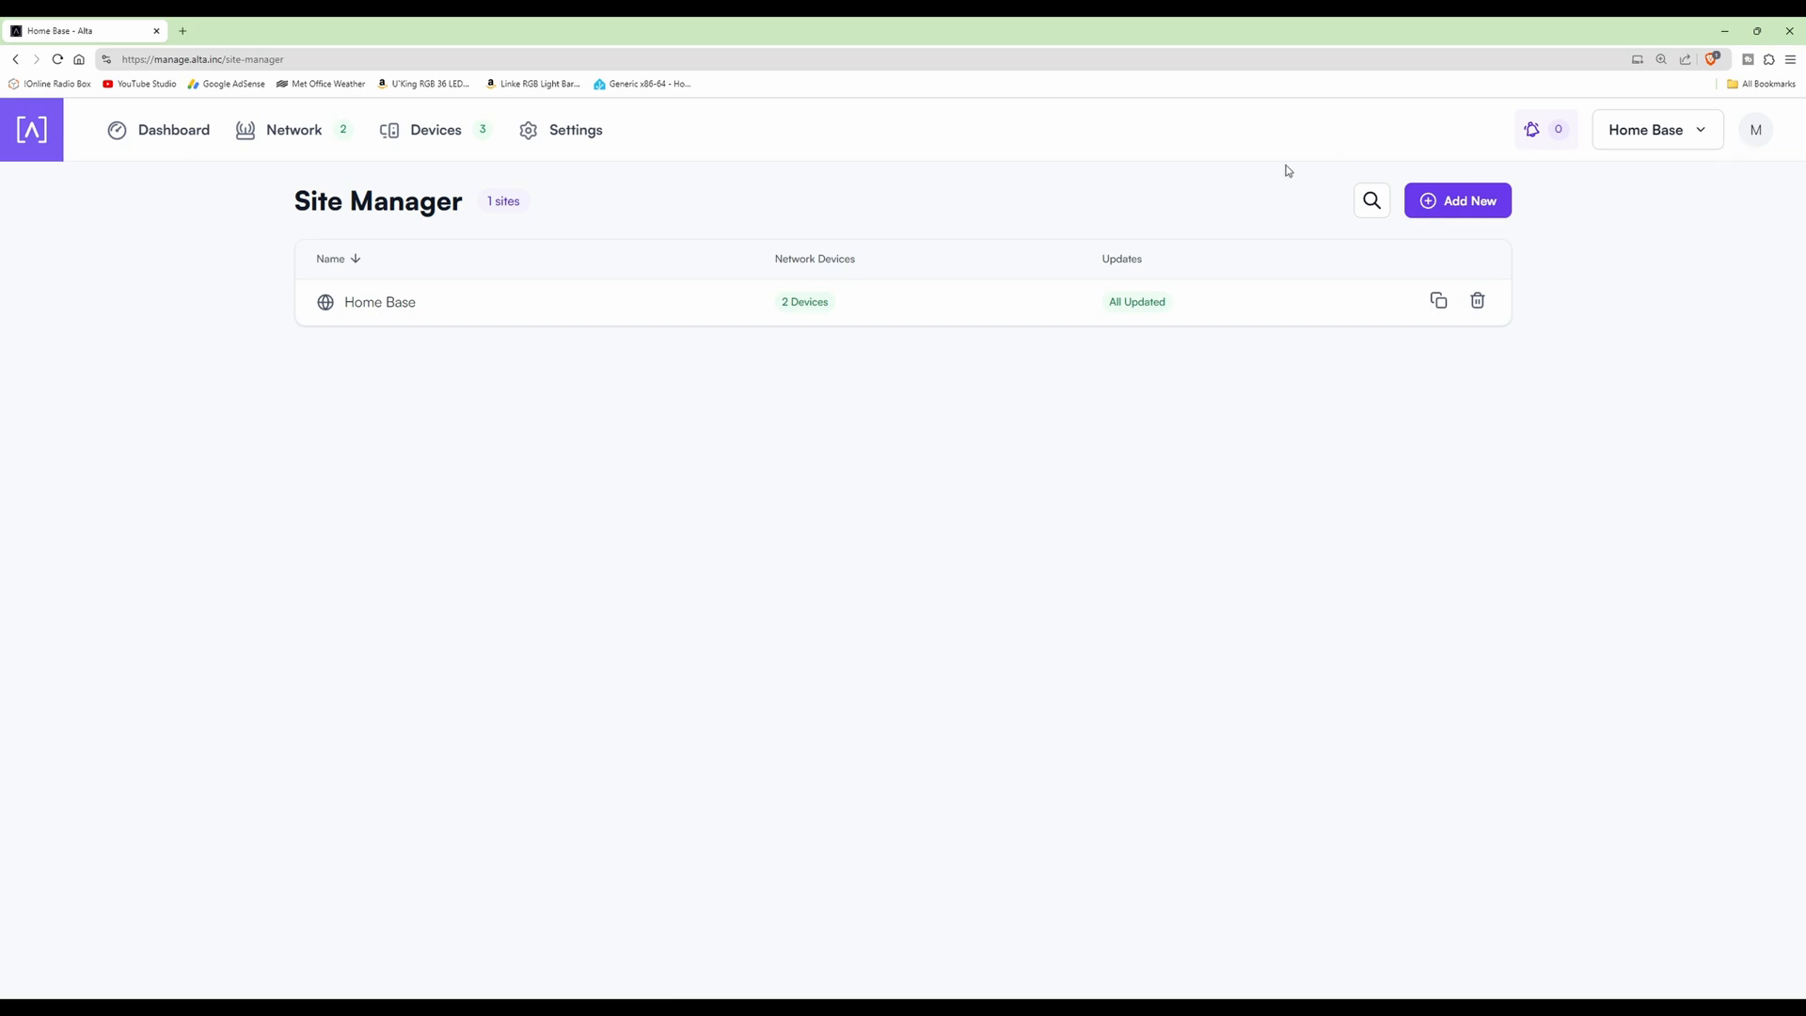
left_click(160, 135)
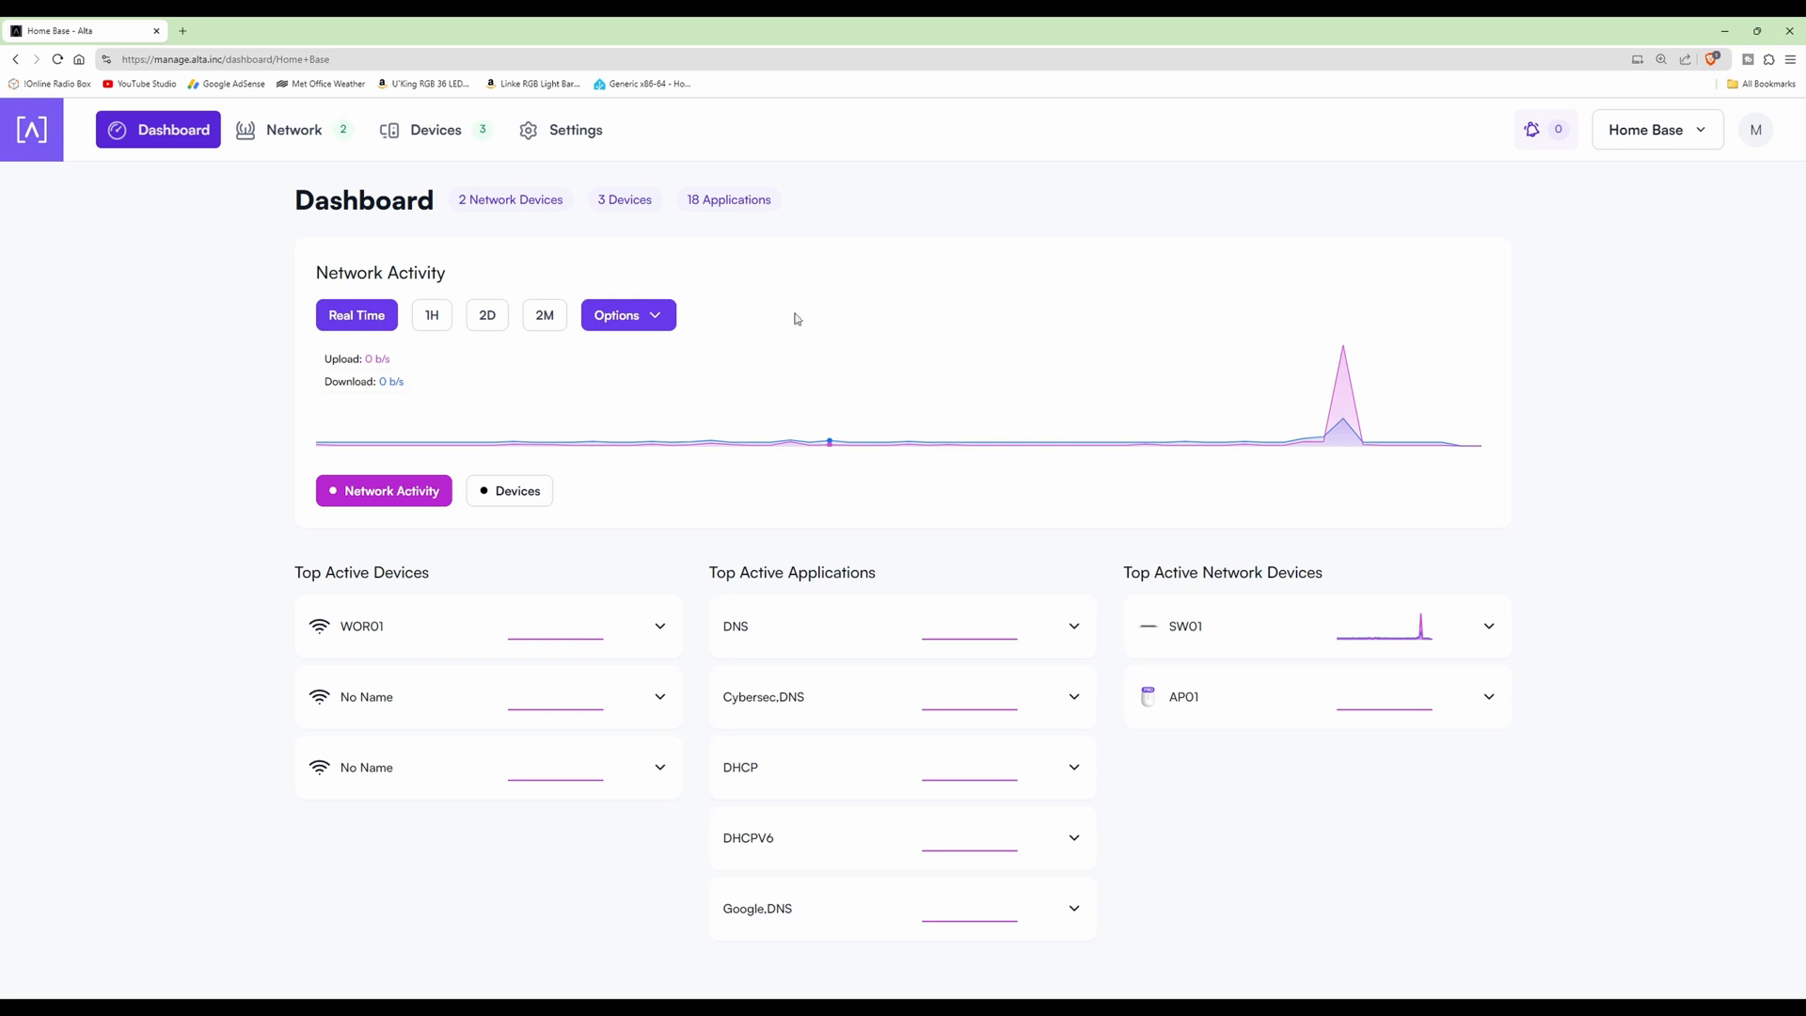
- Review the network activity graph's wireless and wired options, view the connected devices, and return to the activity graph
mouse_move(1342, 376)
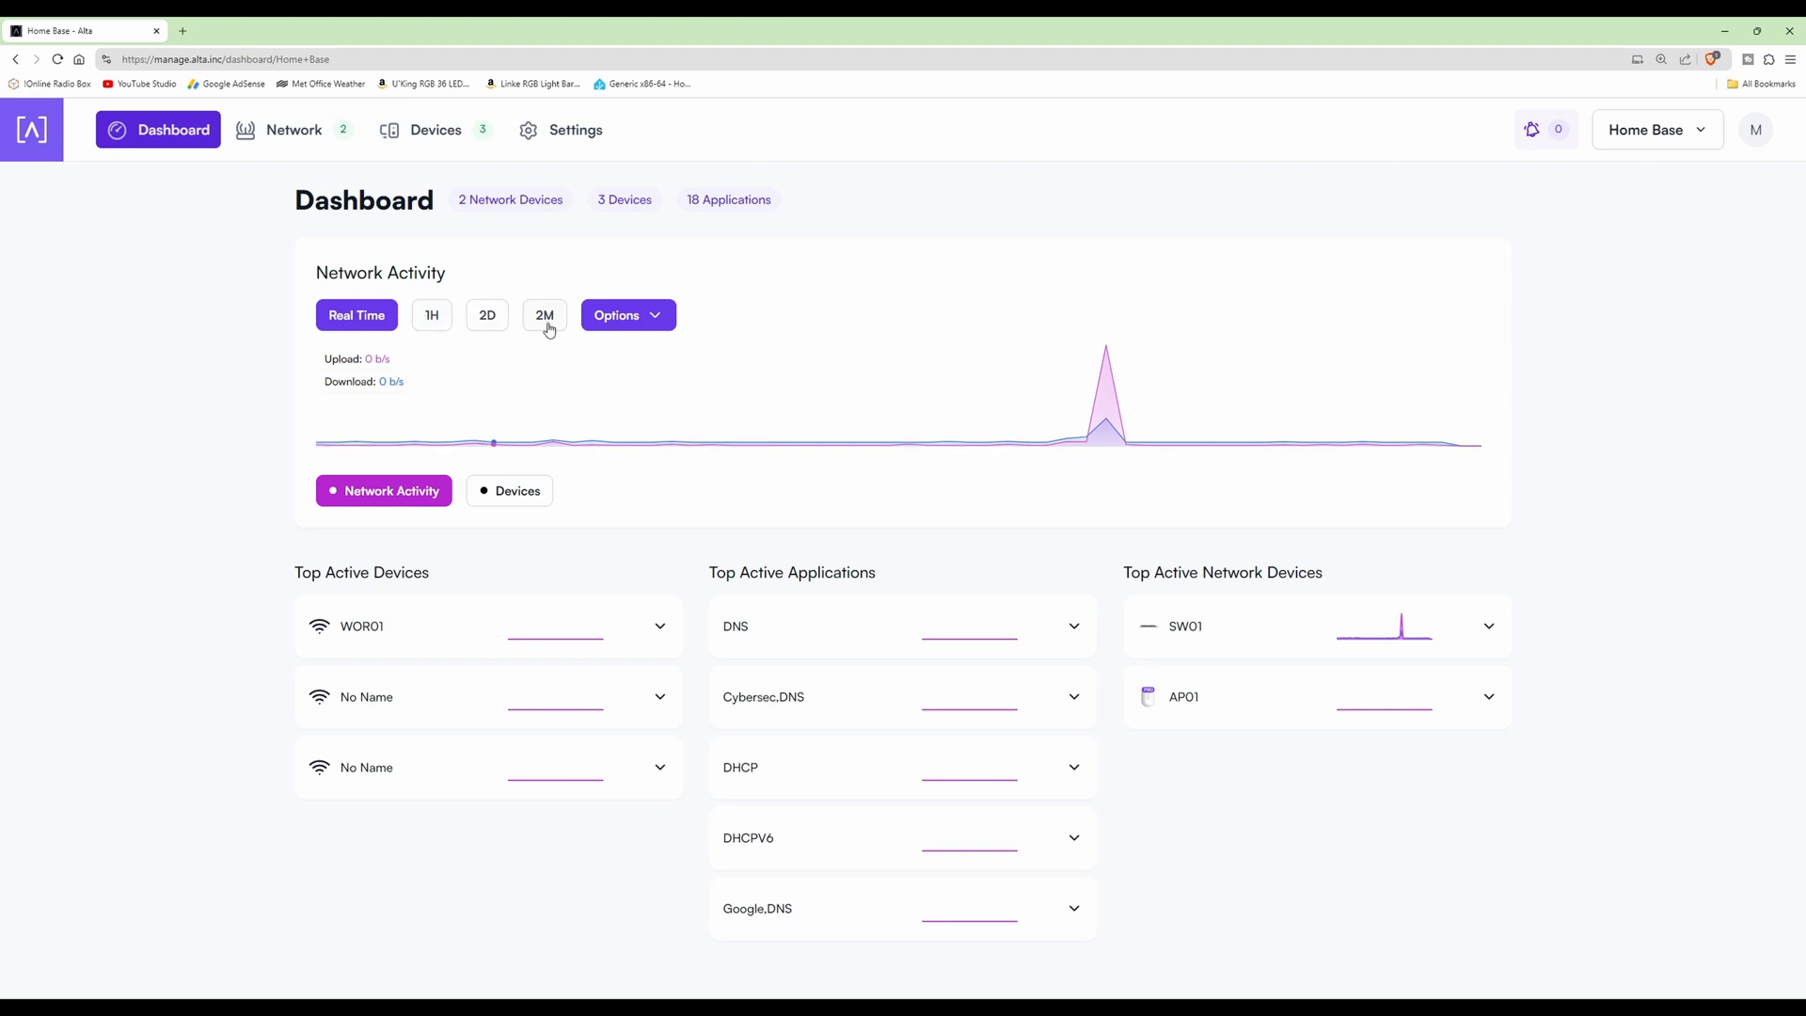
left_click(627, 323)
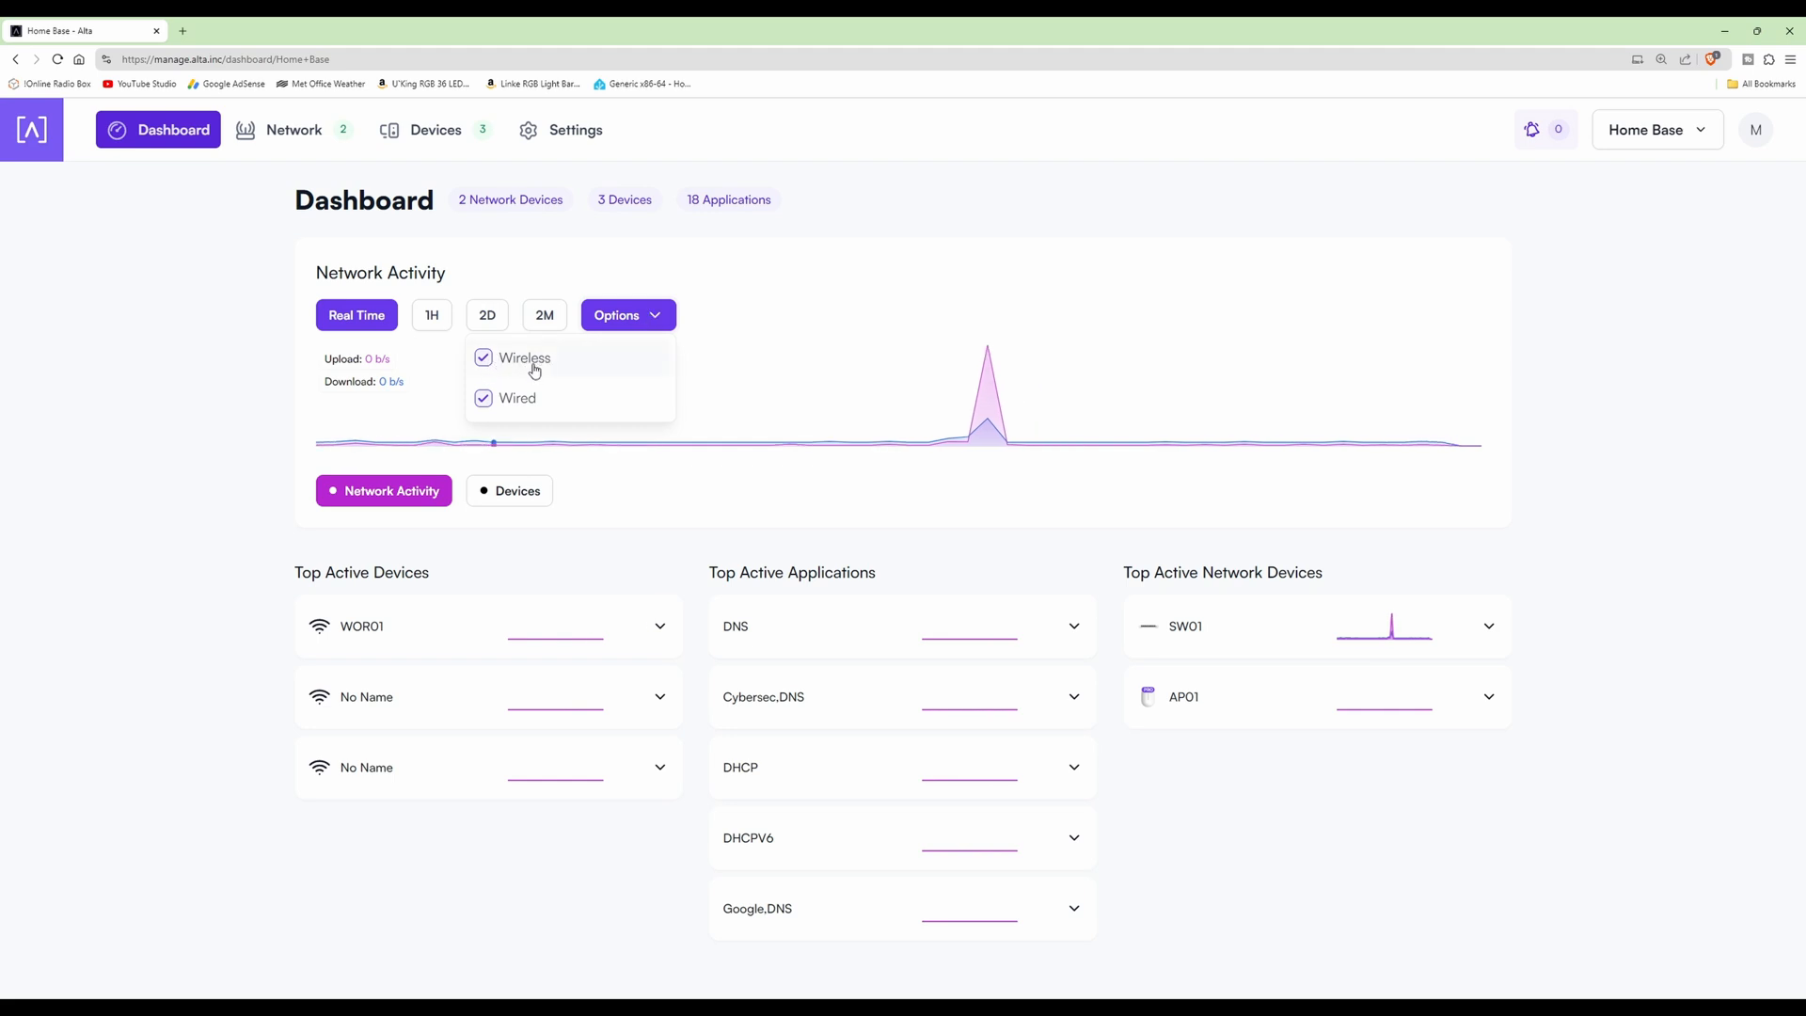
left_click(644, 327)
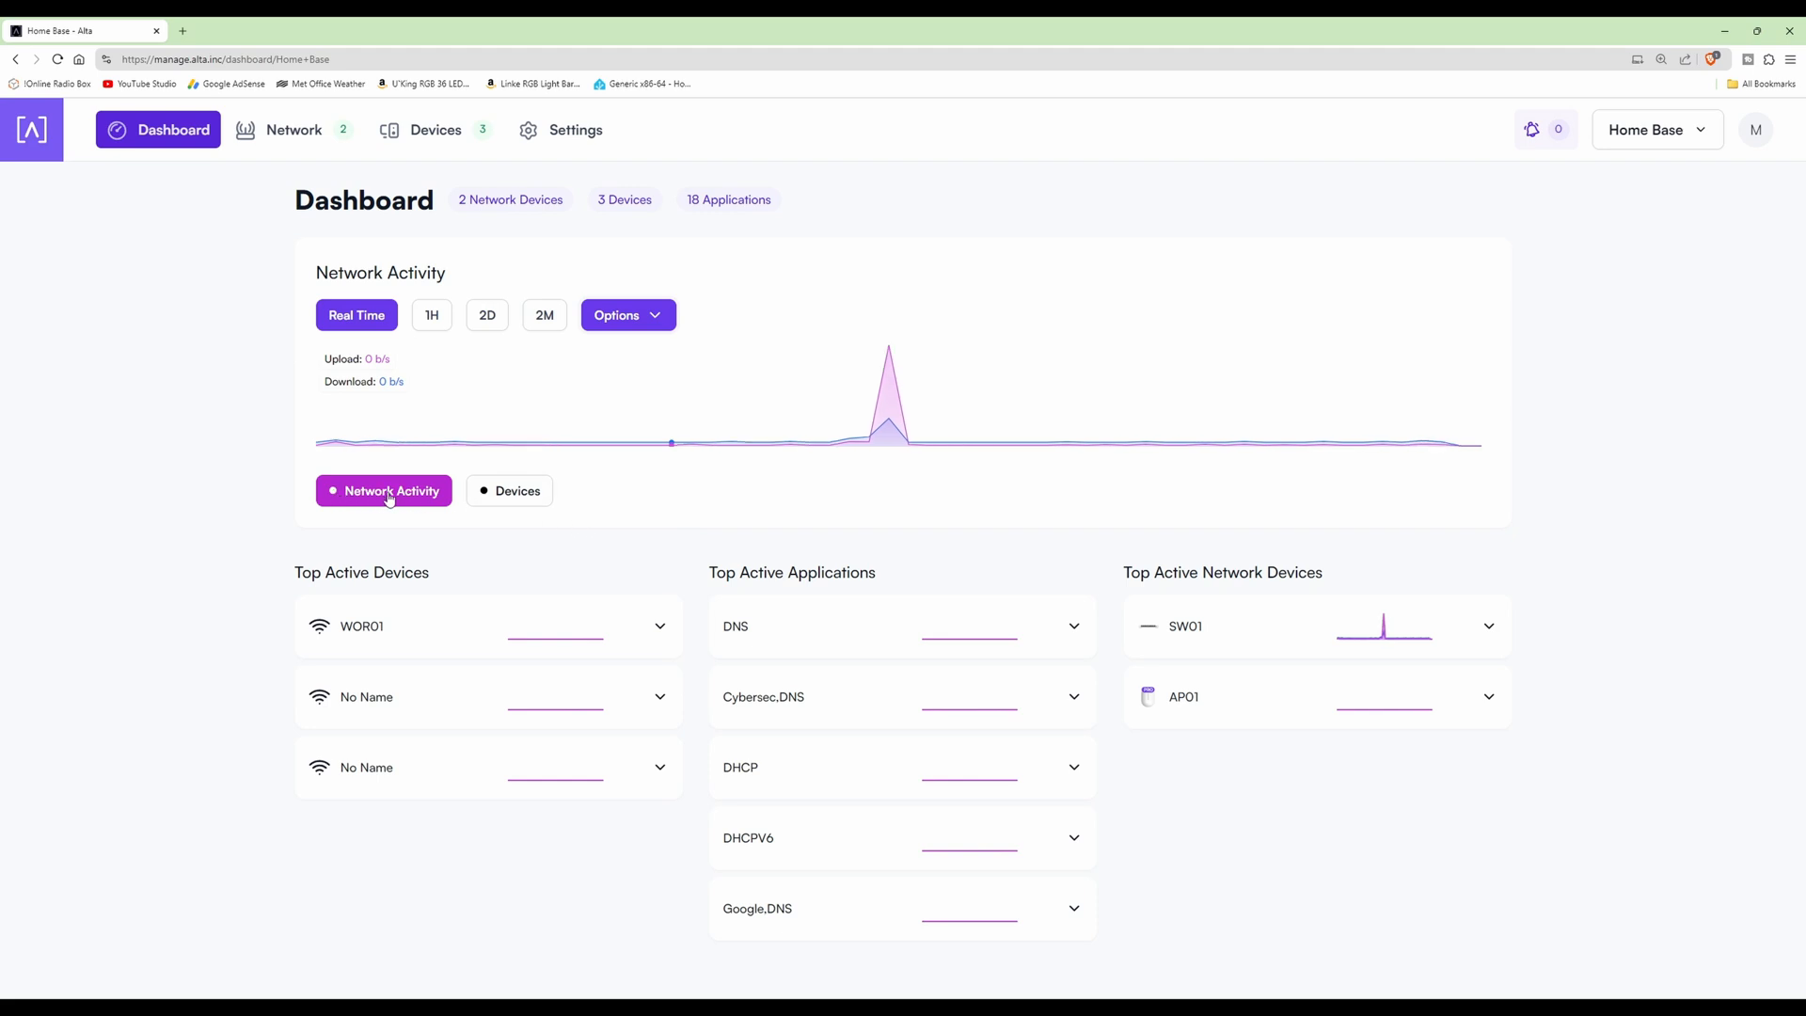
left_click(509, 490)
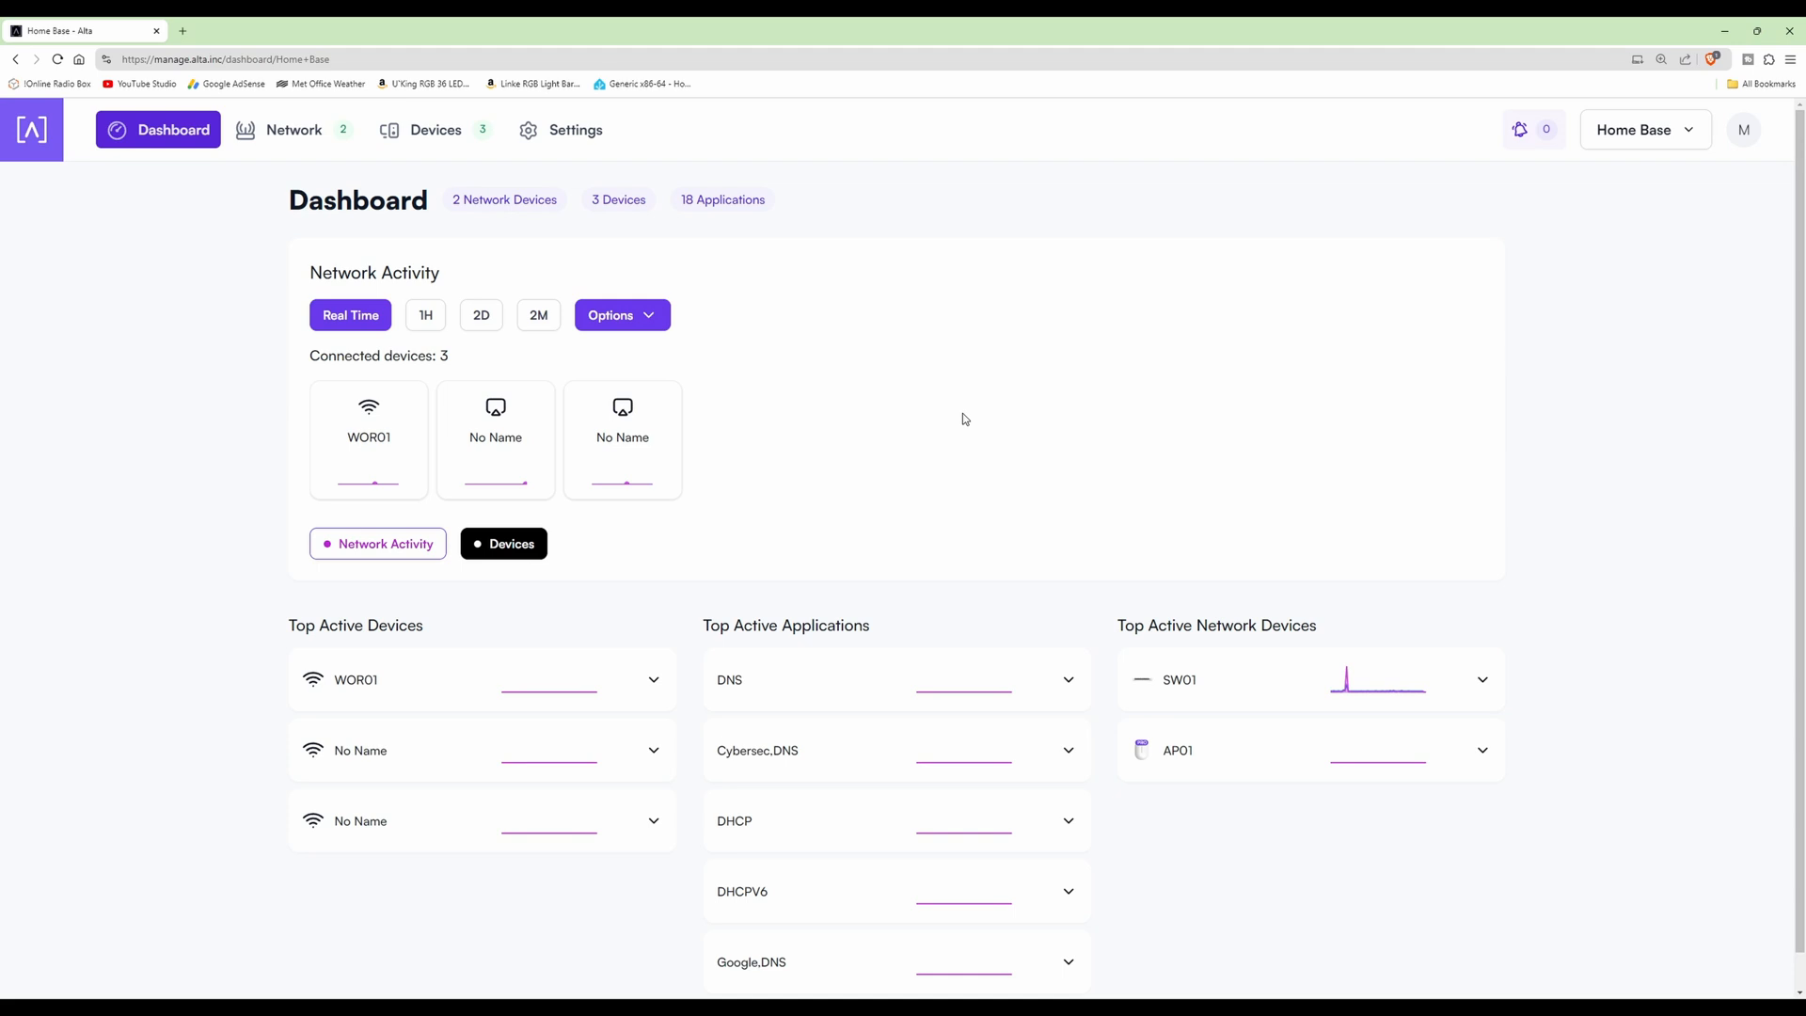
left_click(385, 543)
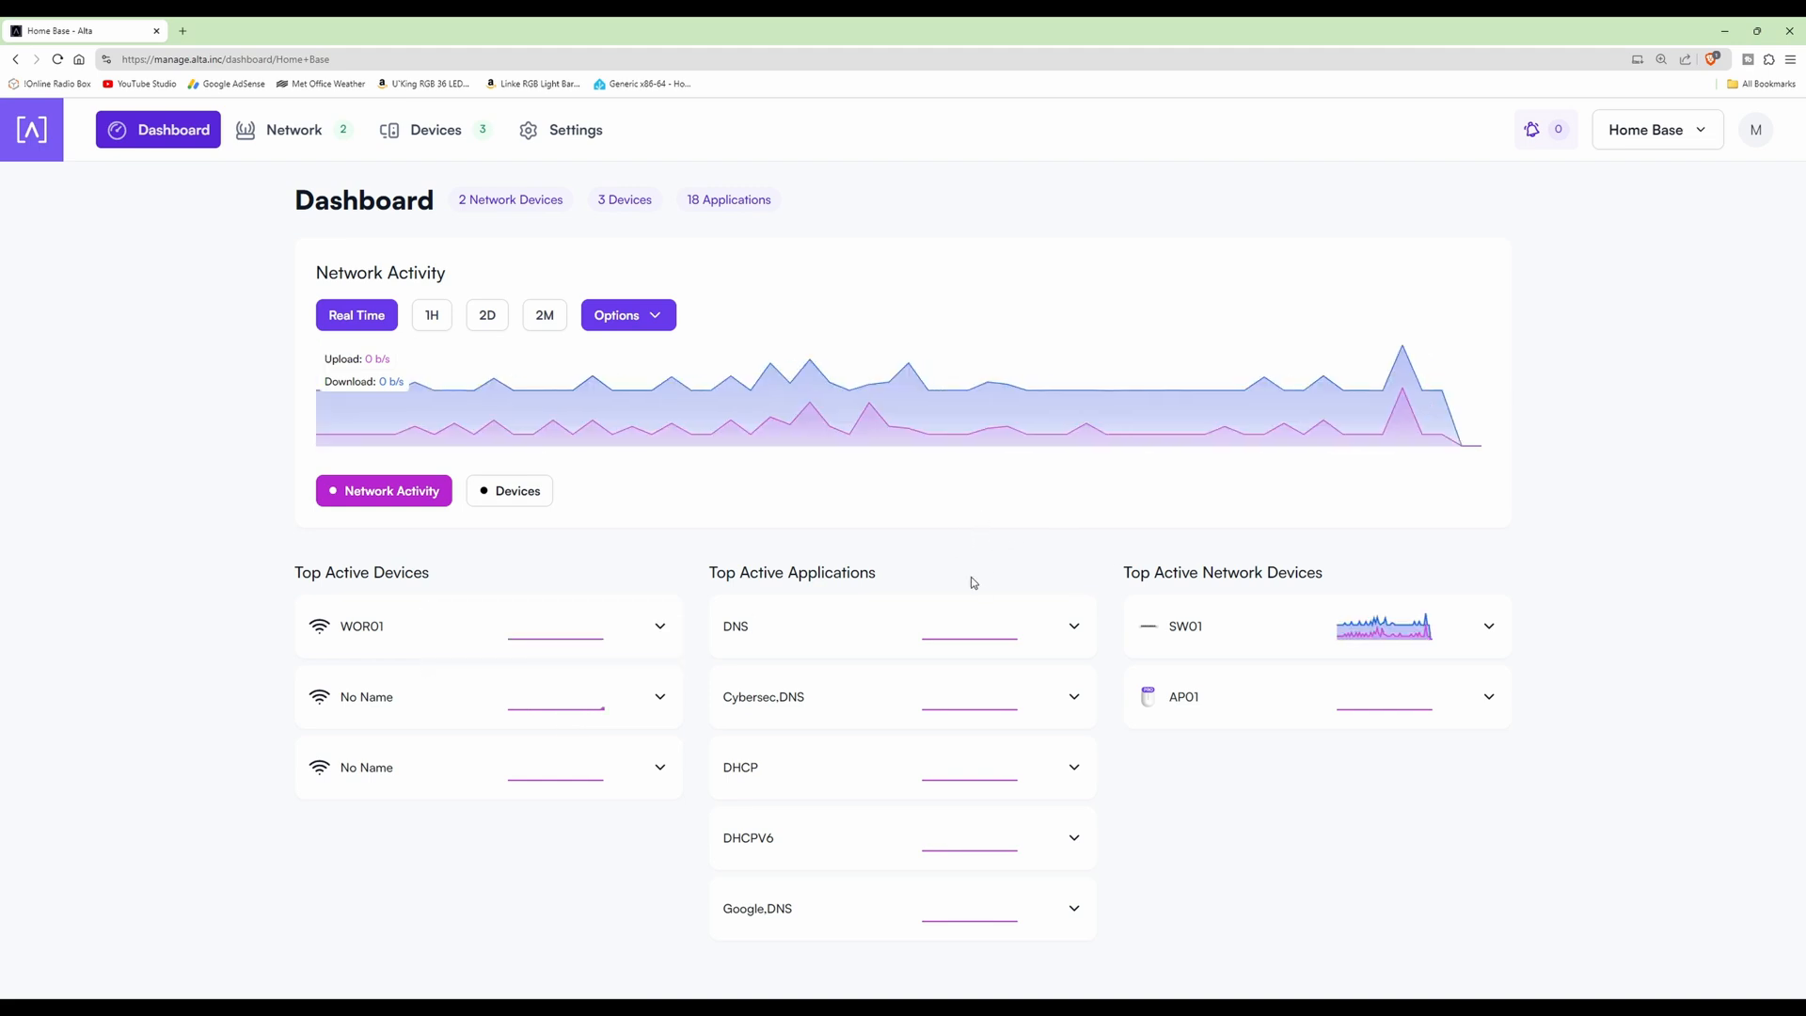
- Examine the traffic details of SW01 and AP01 among the top active network devices, and open the site's network device list
mouse_move(959, 636)
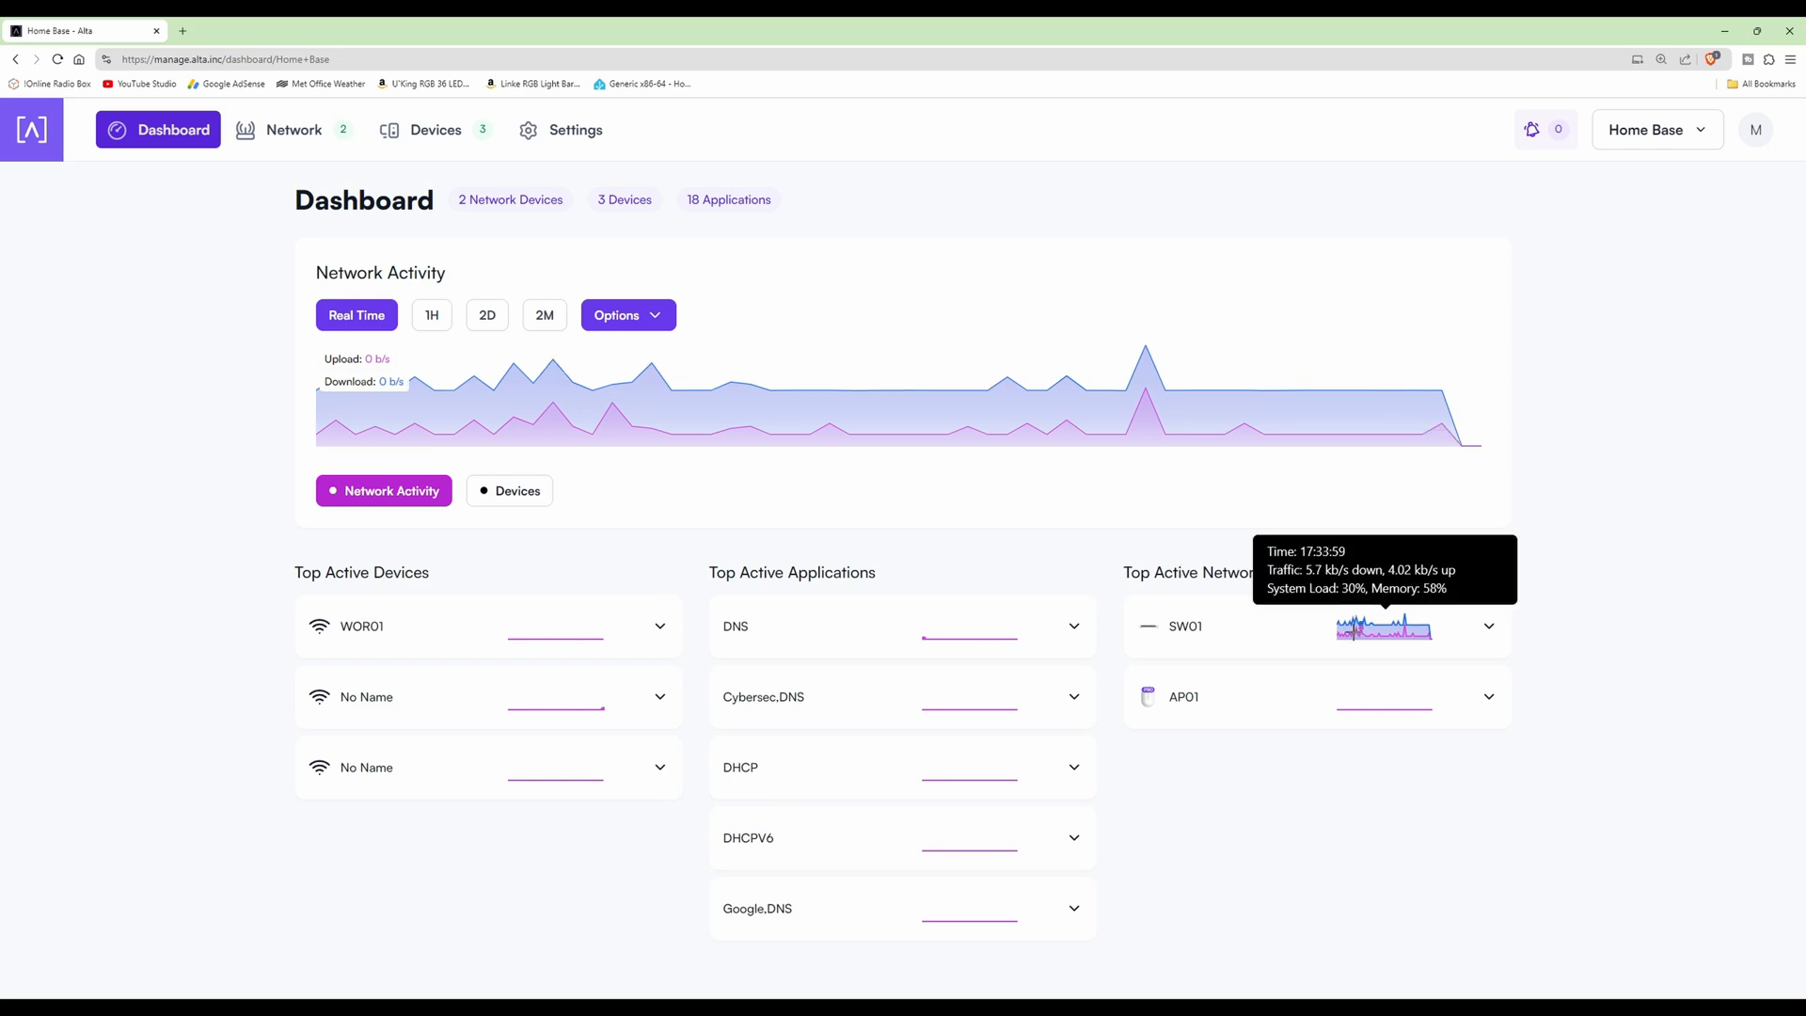
mouse_move(1166, 635)
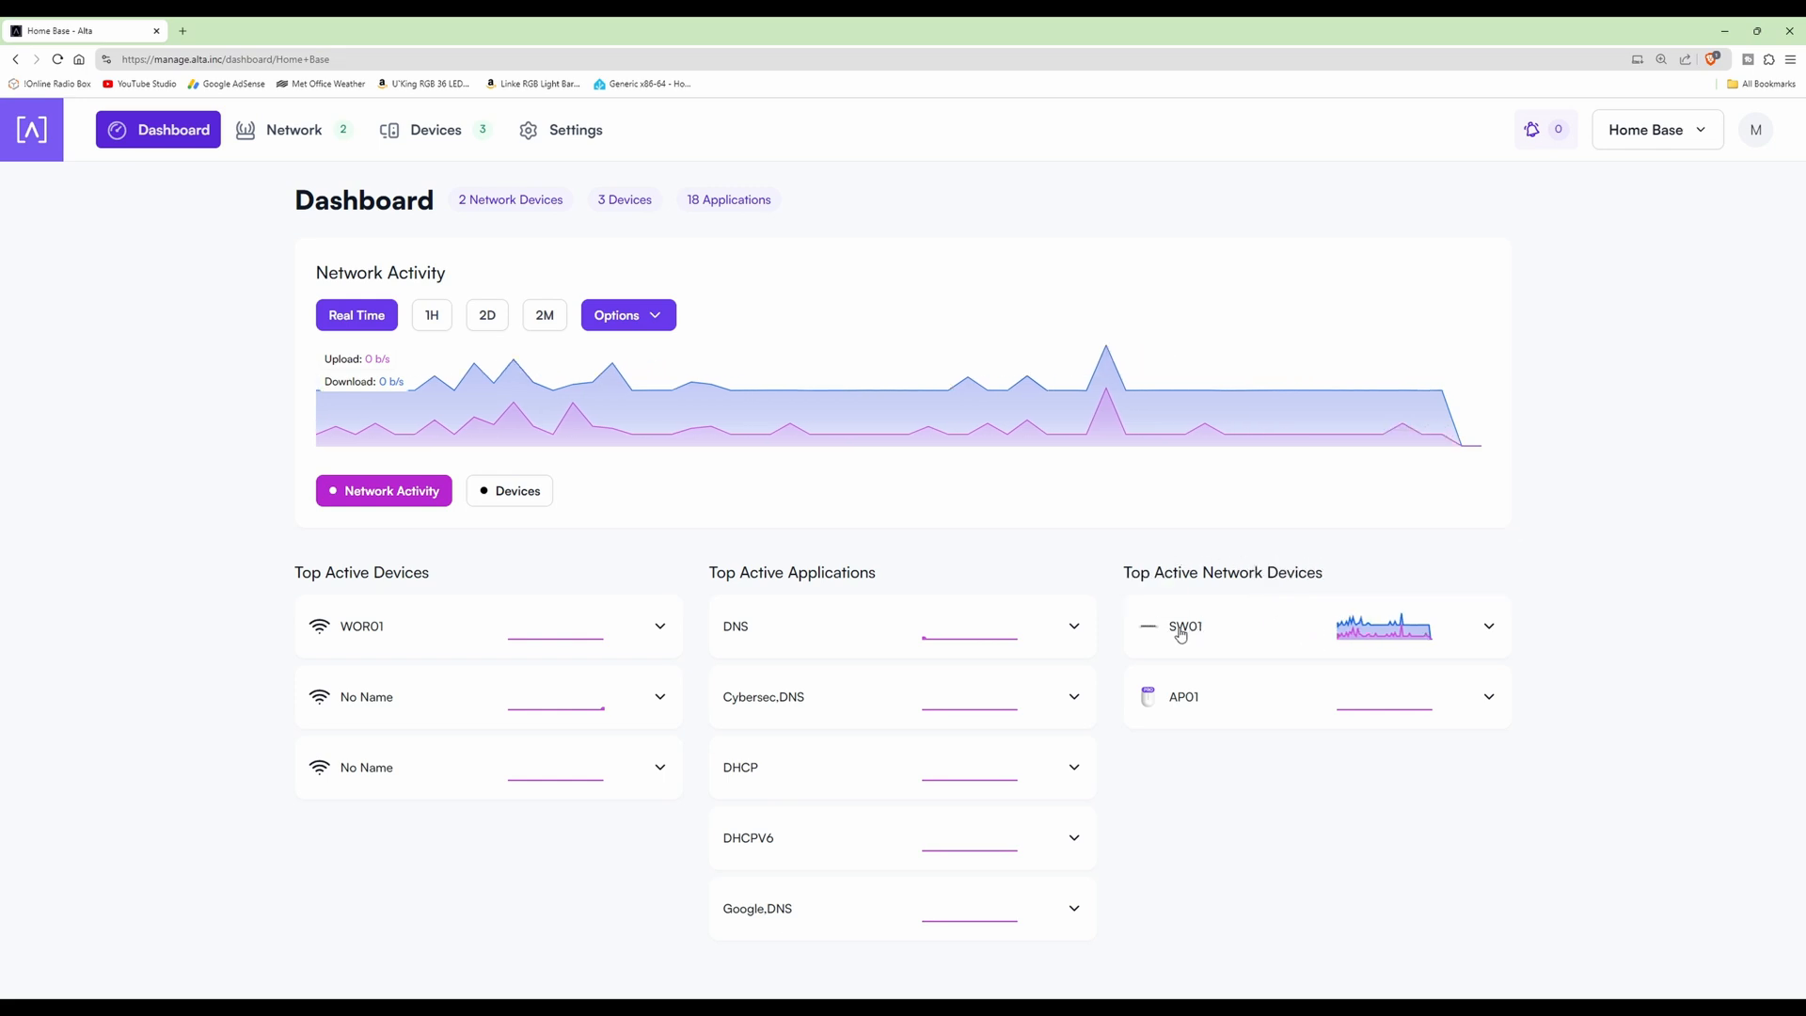
mouse_move(1371, 621)
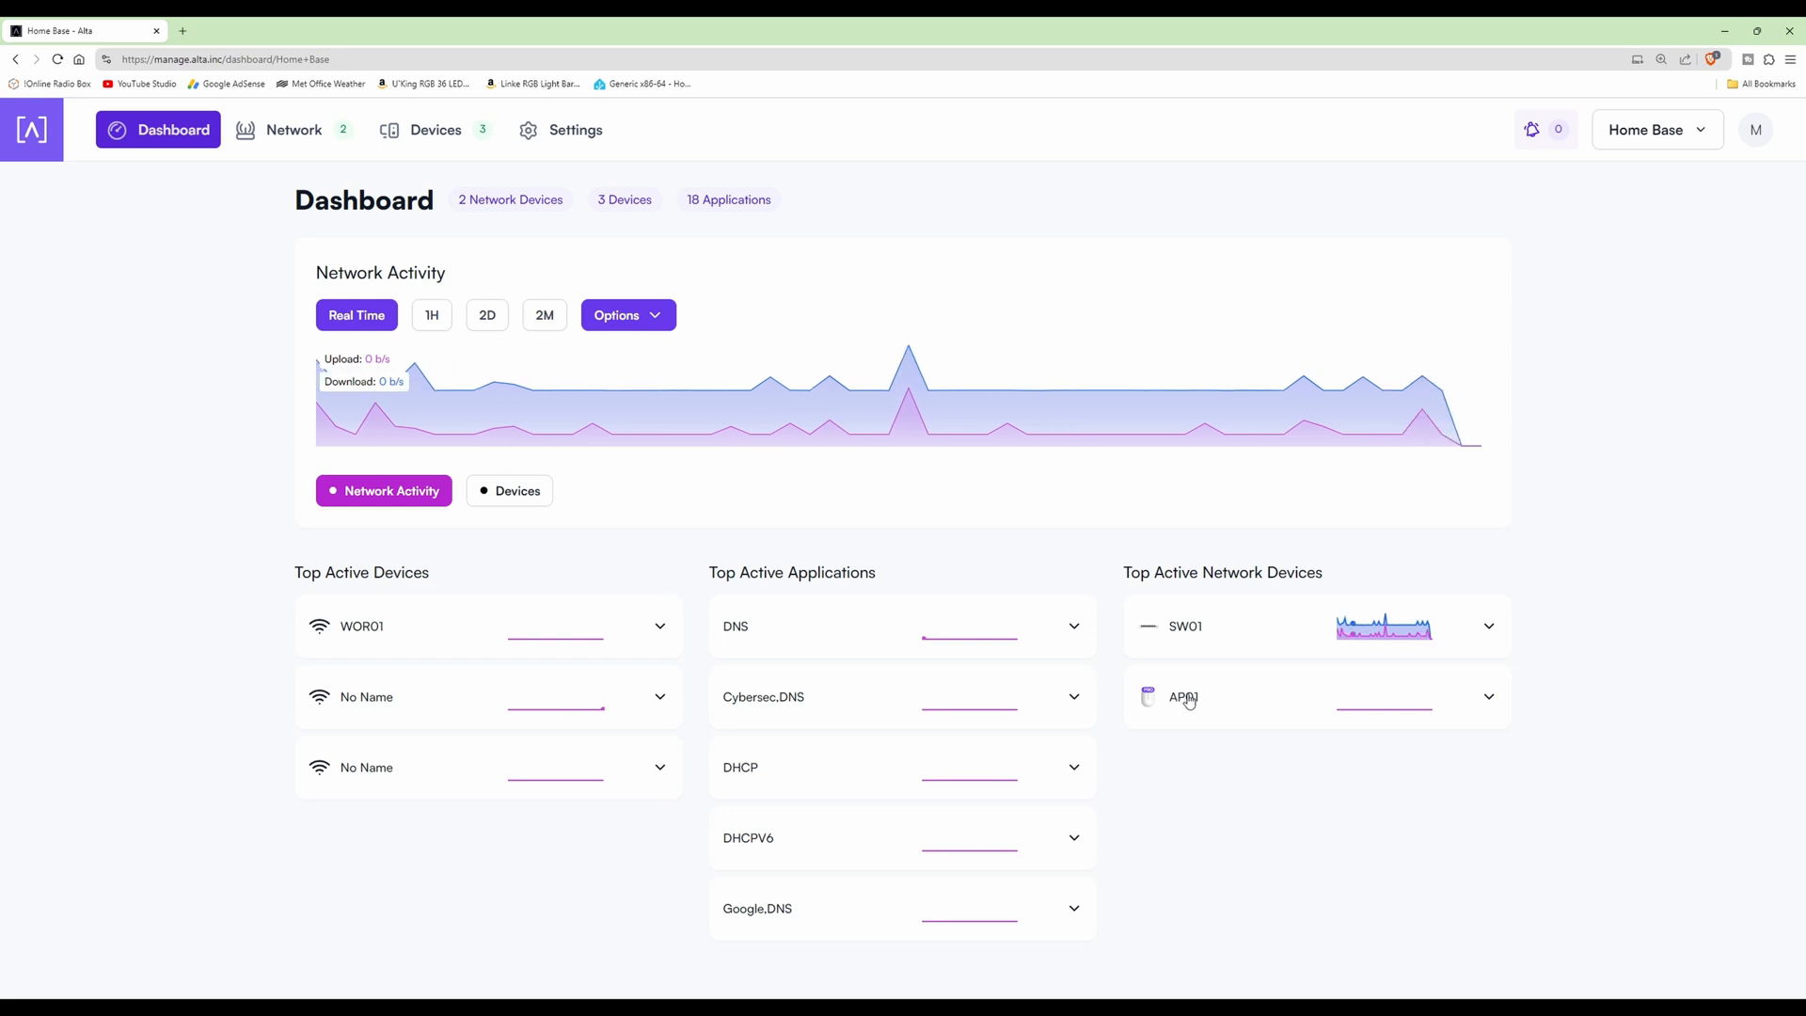
left_click(1491, 629)
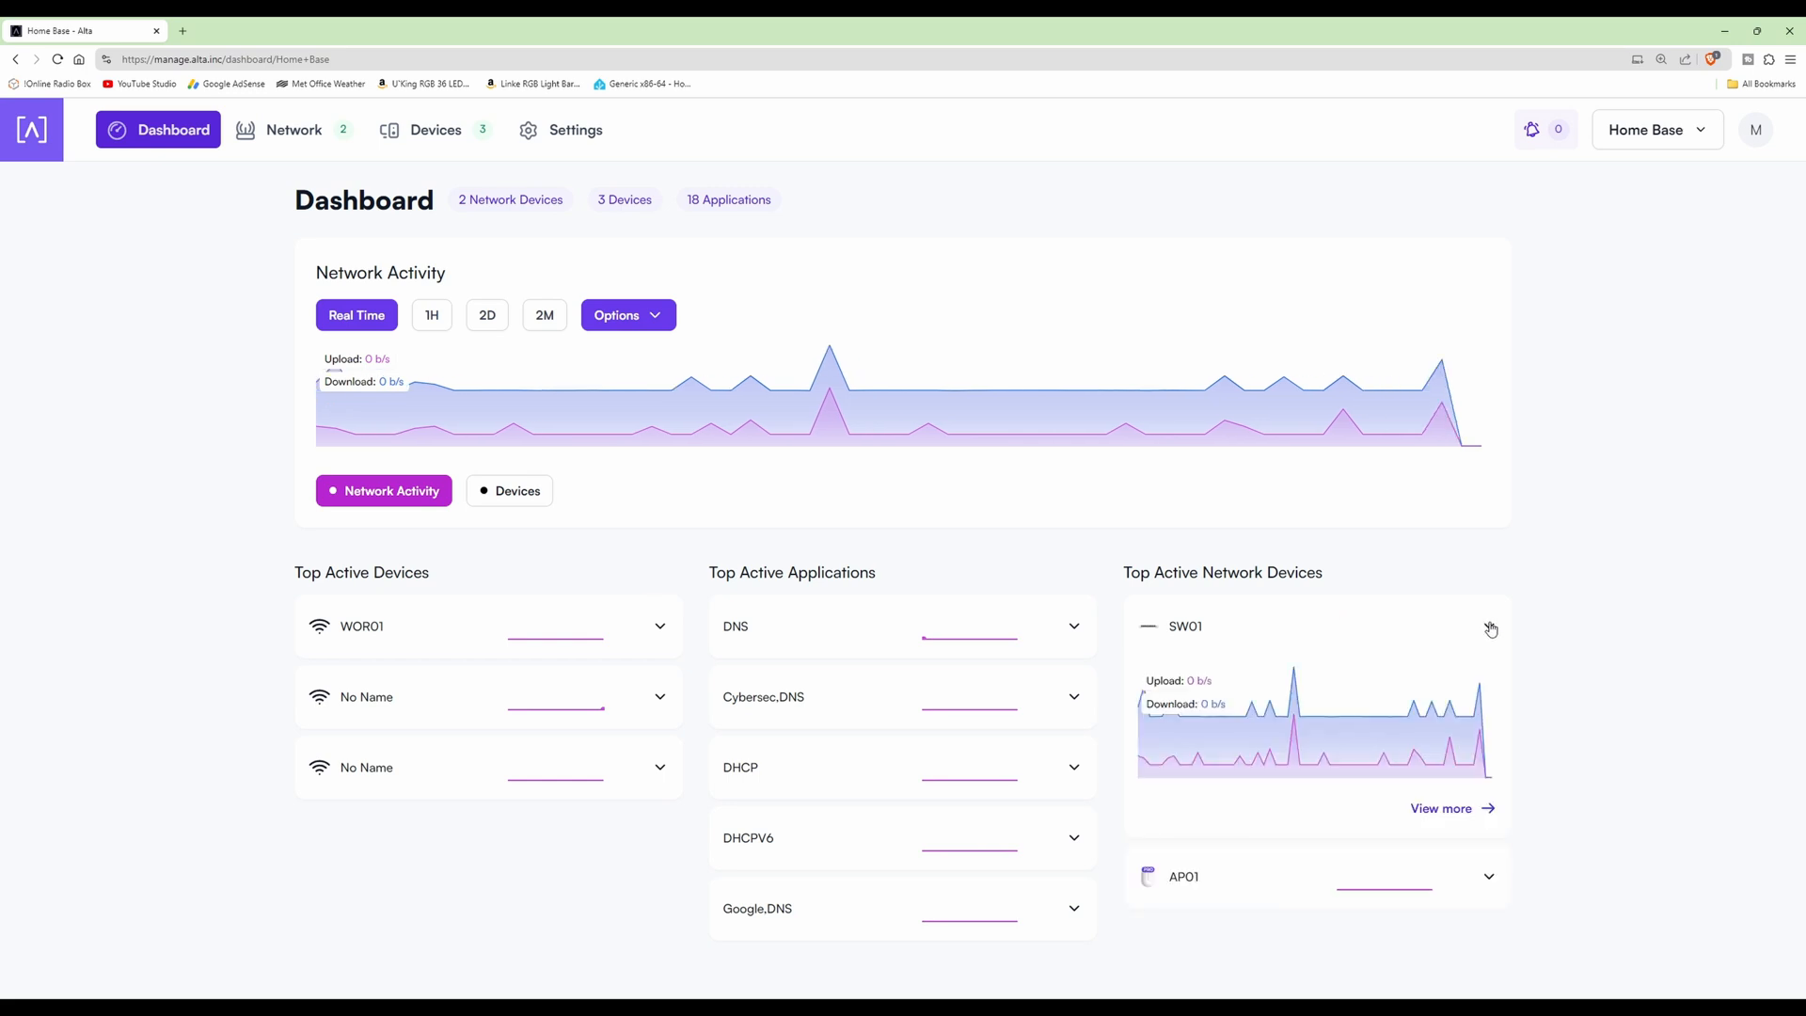
mouse_move(1436, 766)
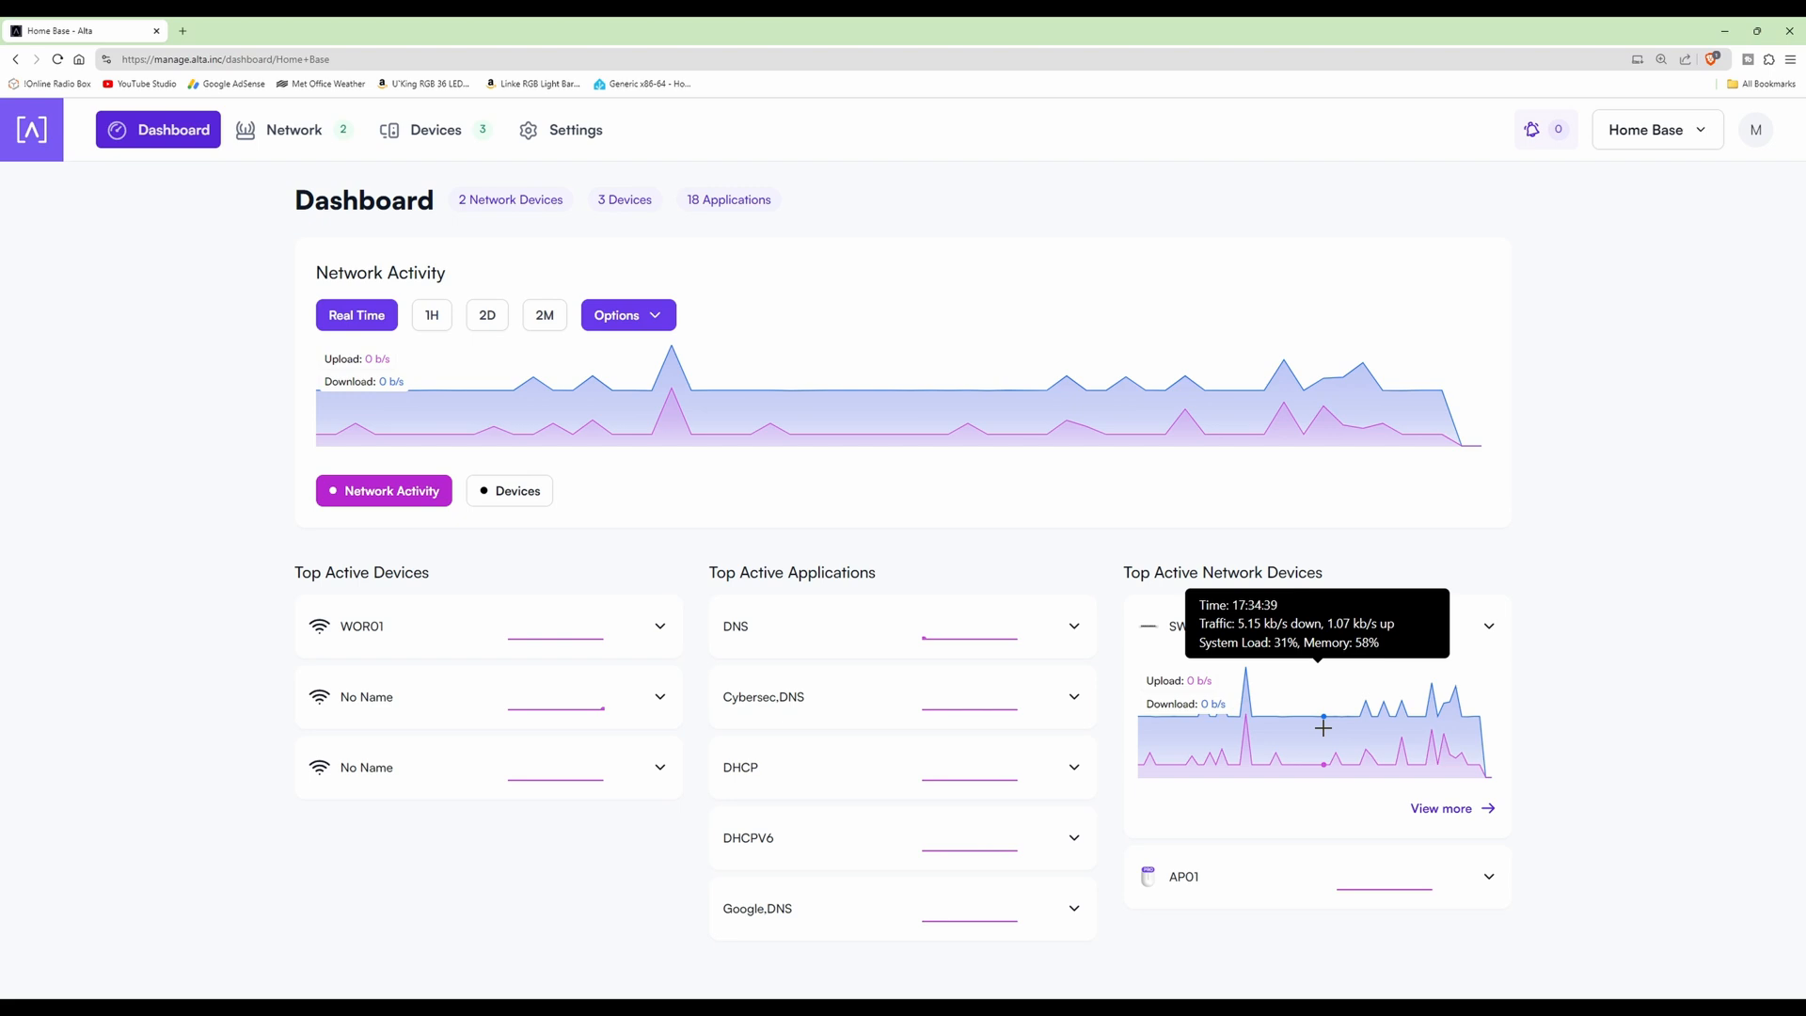
left_click(1489, 627)
left_click(1489, 696)
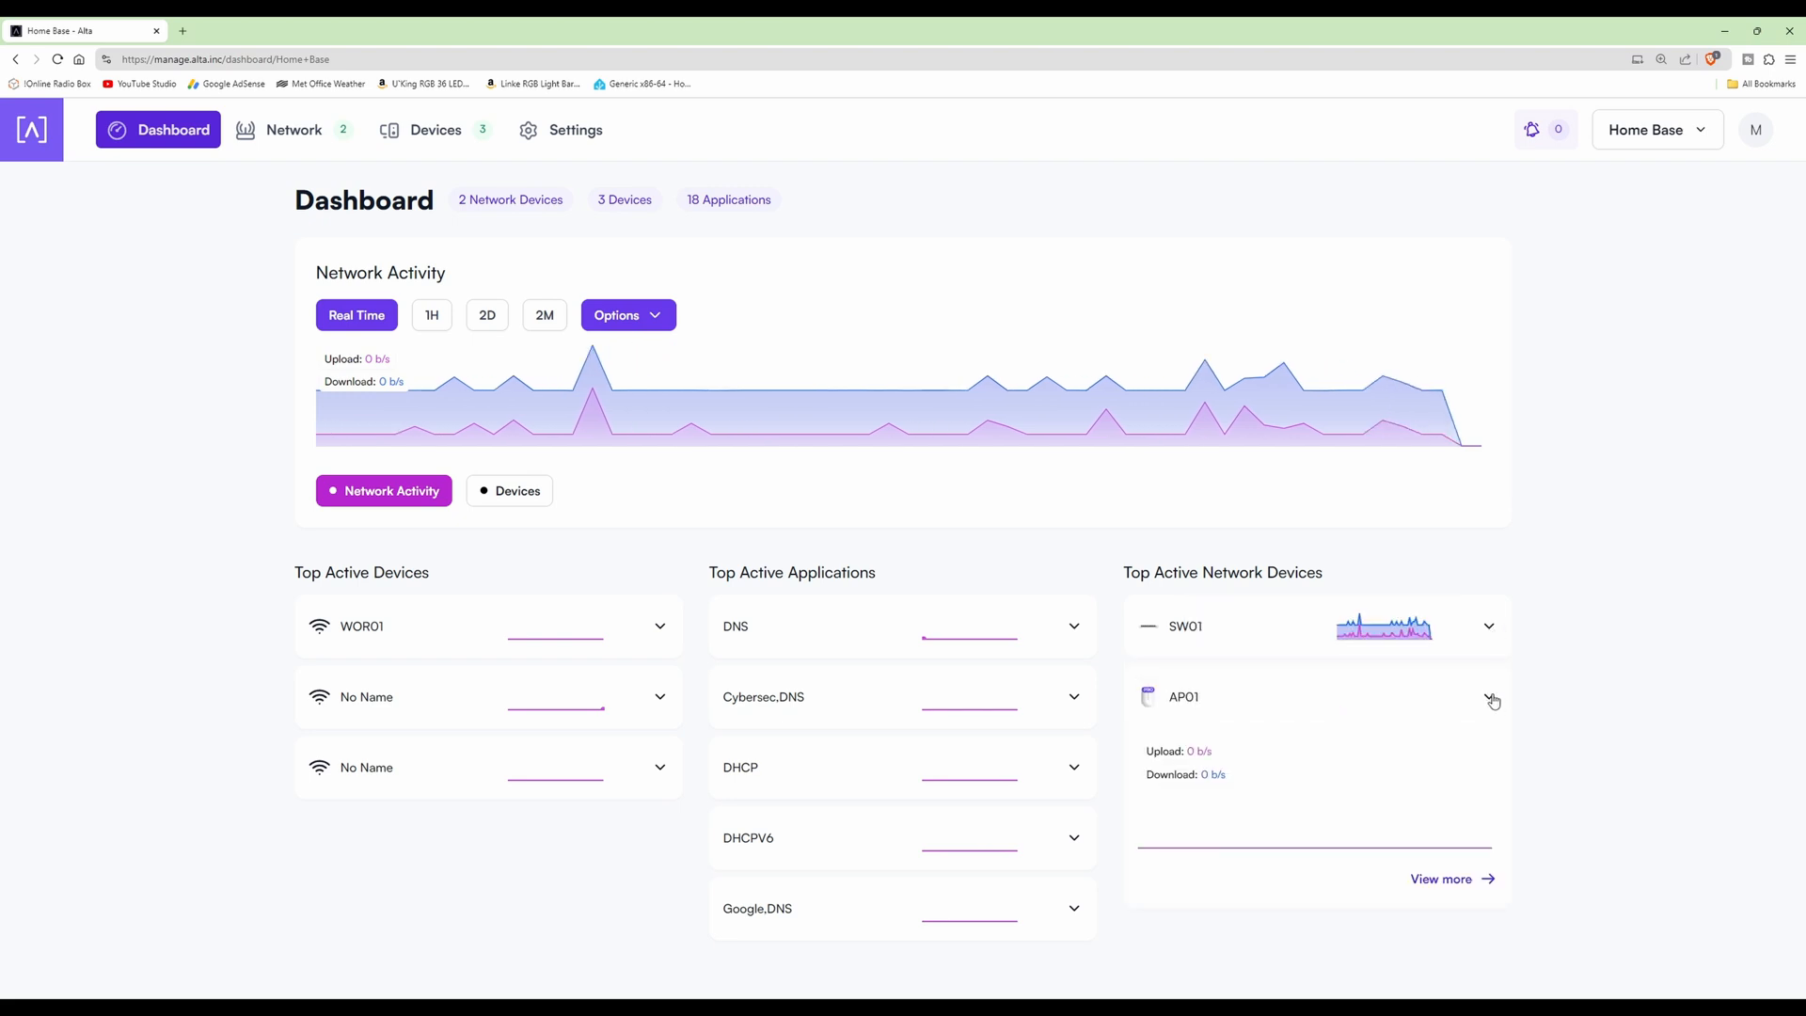
mouse_move(1323, 766)
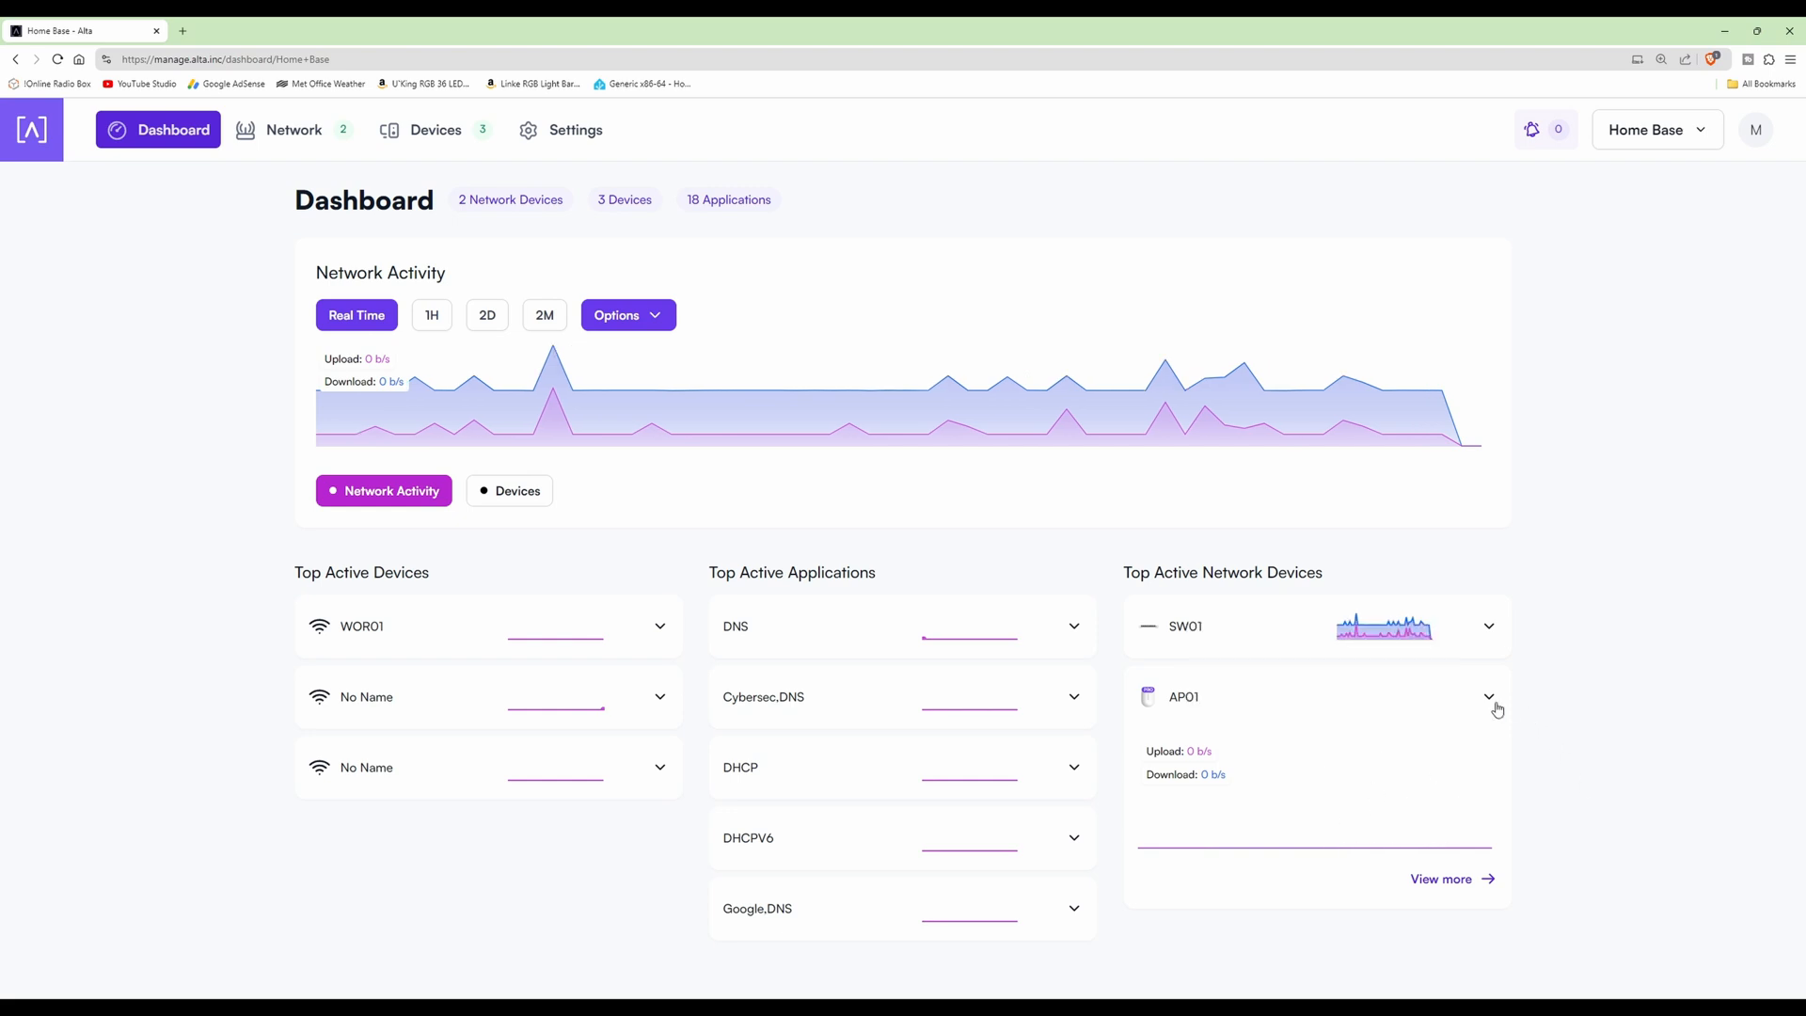
left_click(1493, 703)
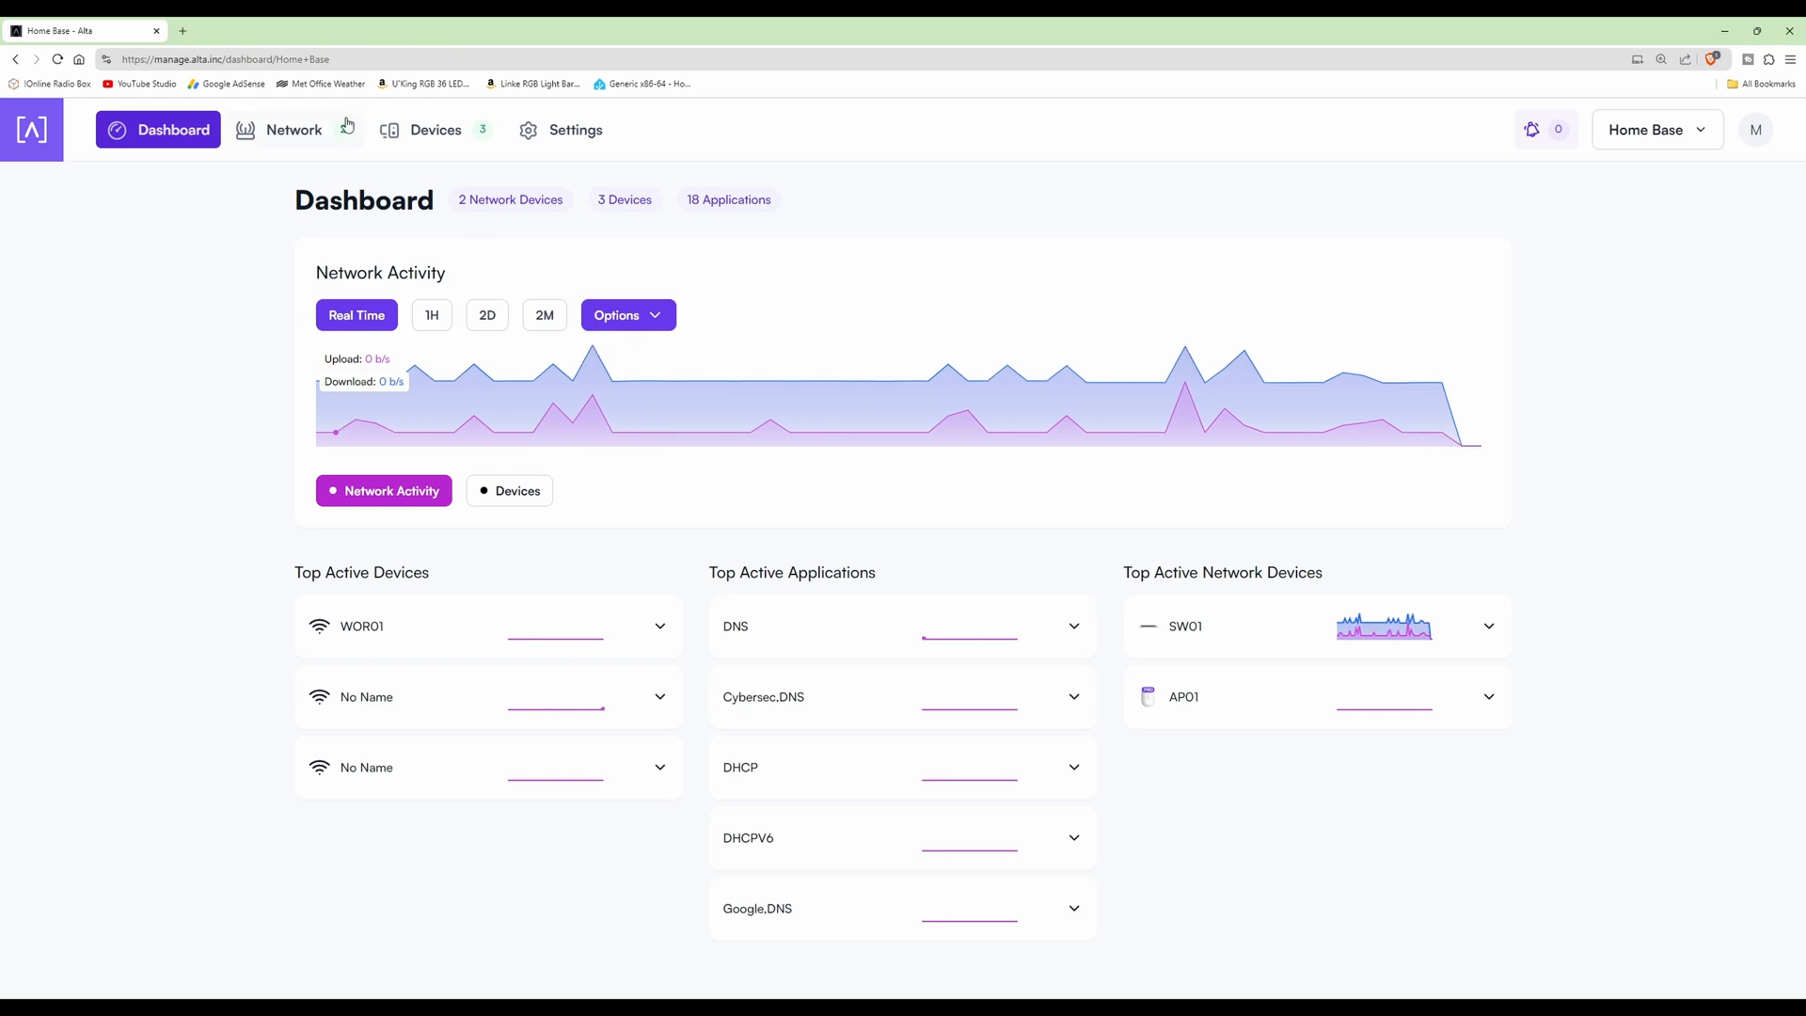
left_click(278, 133)
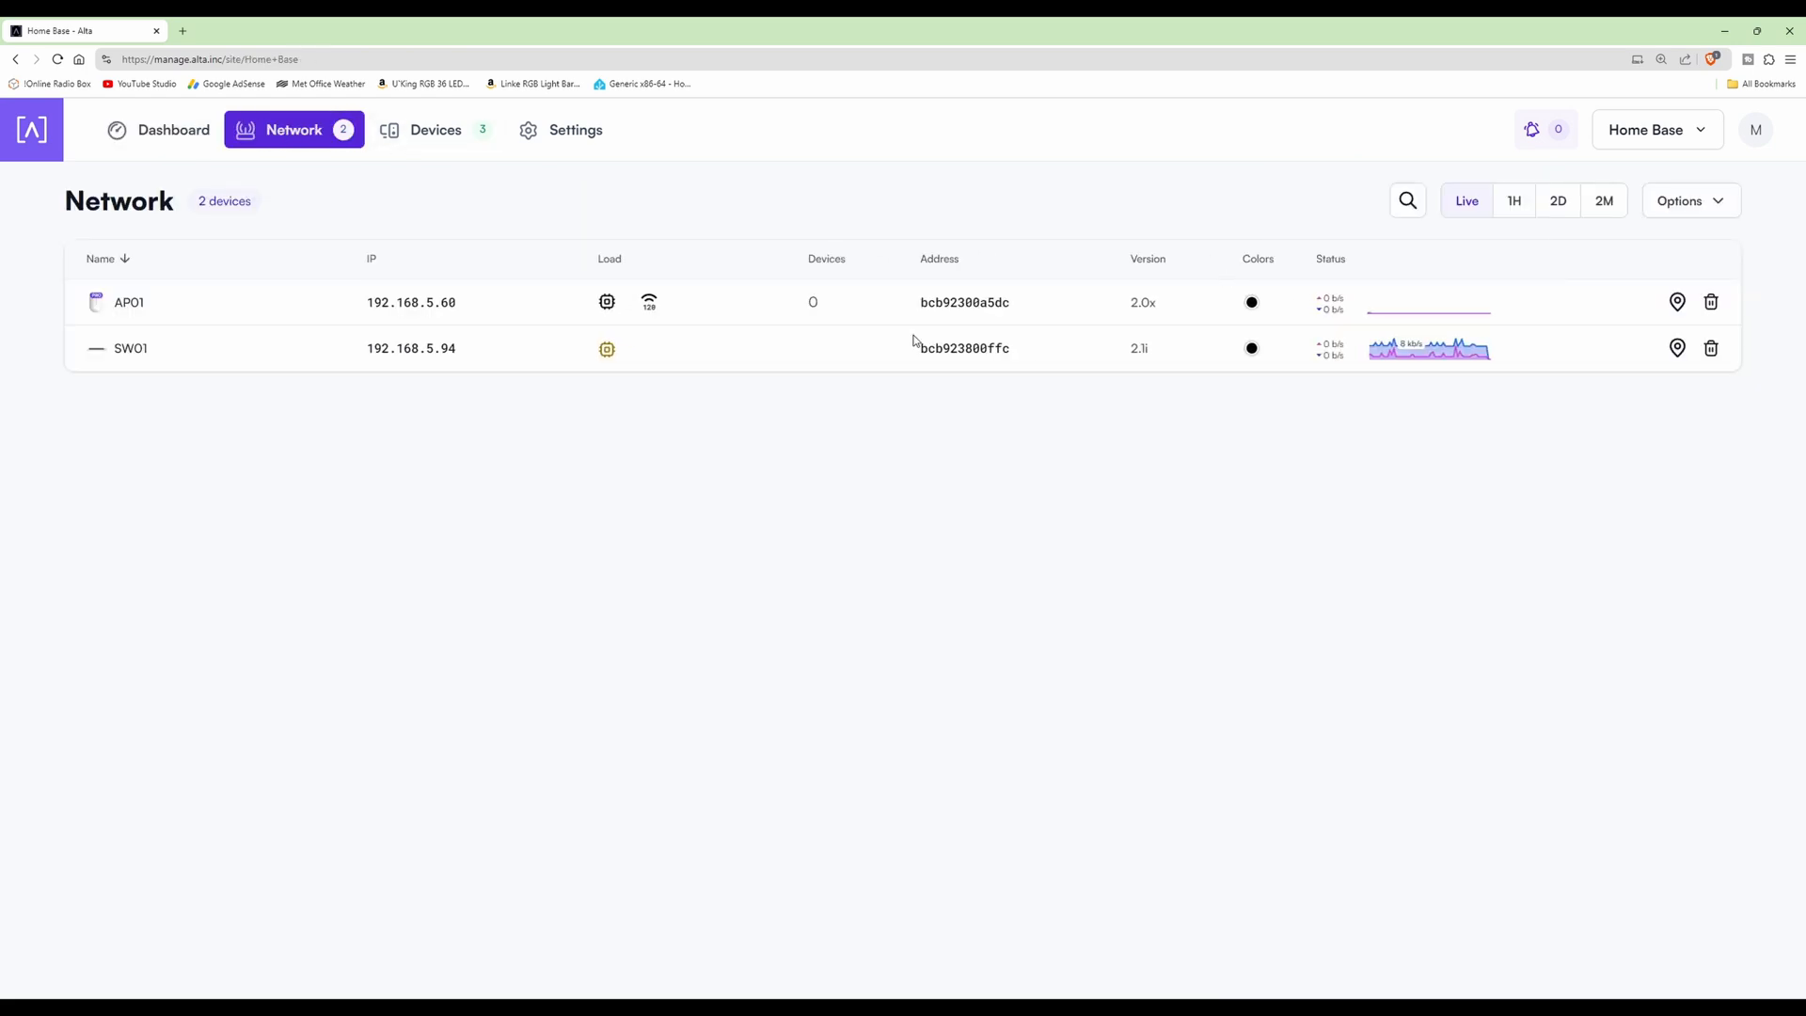